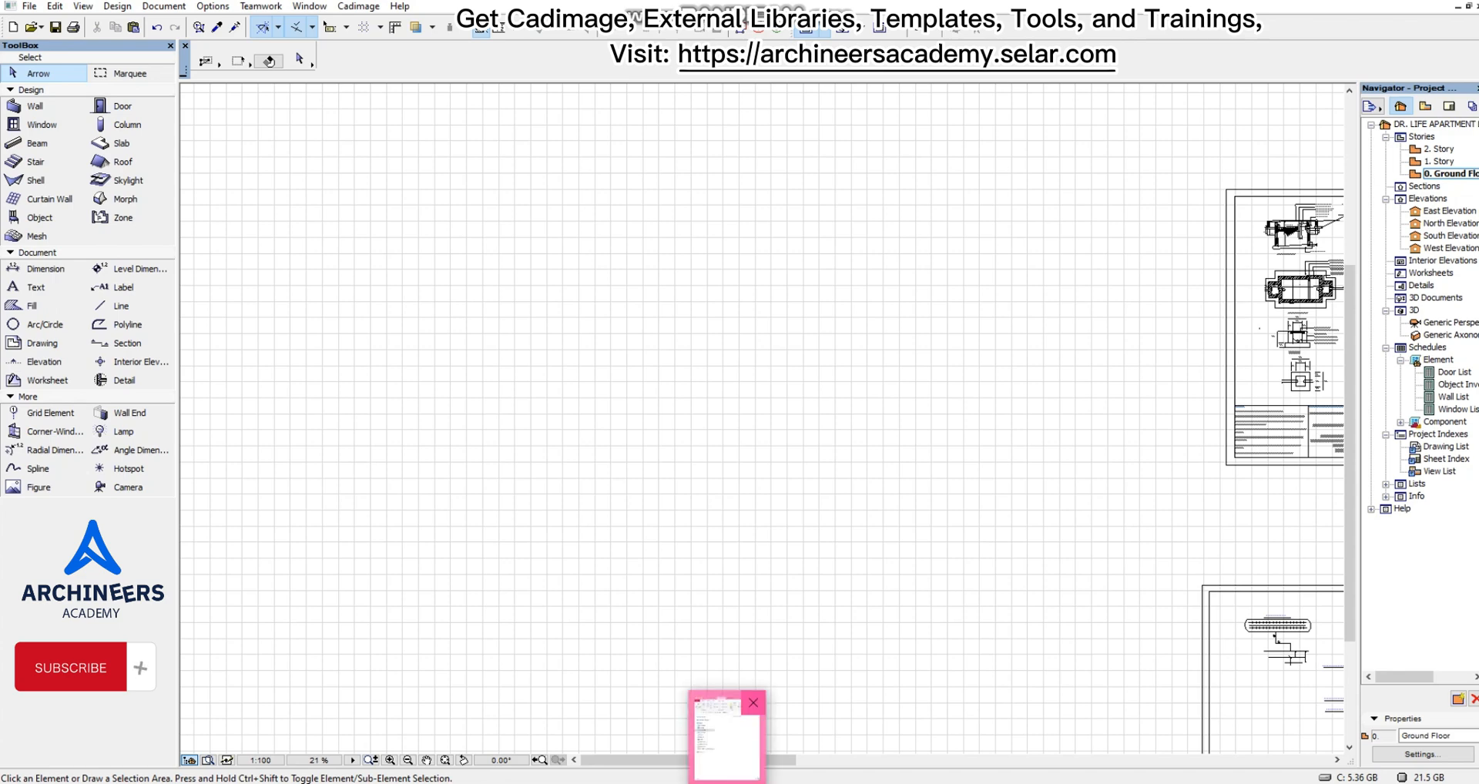
Switch to File Explorer, open the Downloads folder and locate the 002-jan exterior render photos.
{"action": "left_click", "coordinate": [727, 732]}
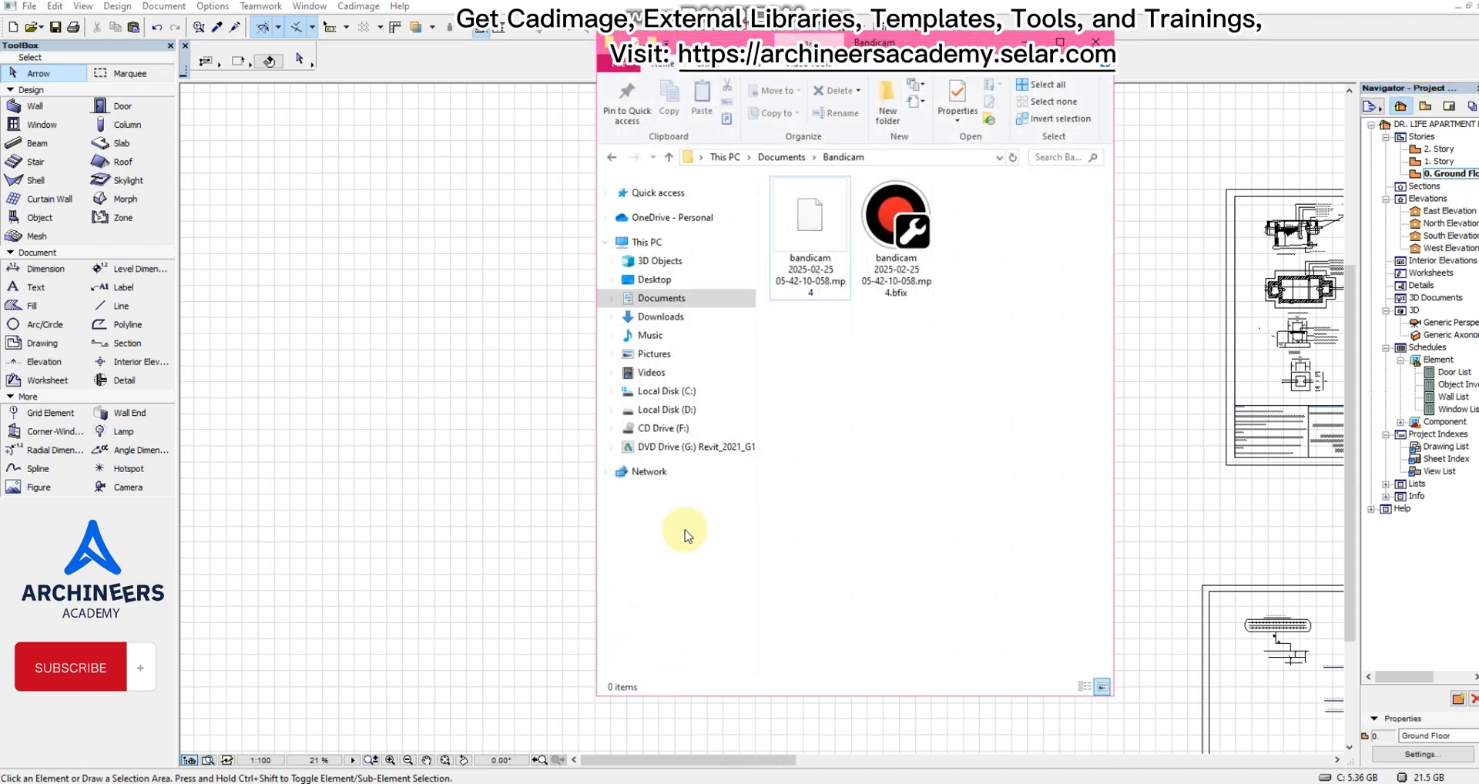
{"action": "left_click", "coordinate": [658, 317]}
{"action": "left_click_drag", "start_coordinate": [930, 43], "coordinate": [349, 45]}
{"action": "scroll", "coordinate": [368, 487], "scroll_direction": "down", "scroll_amount": 7}
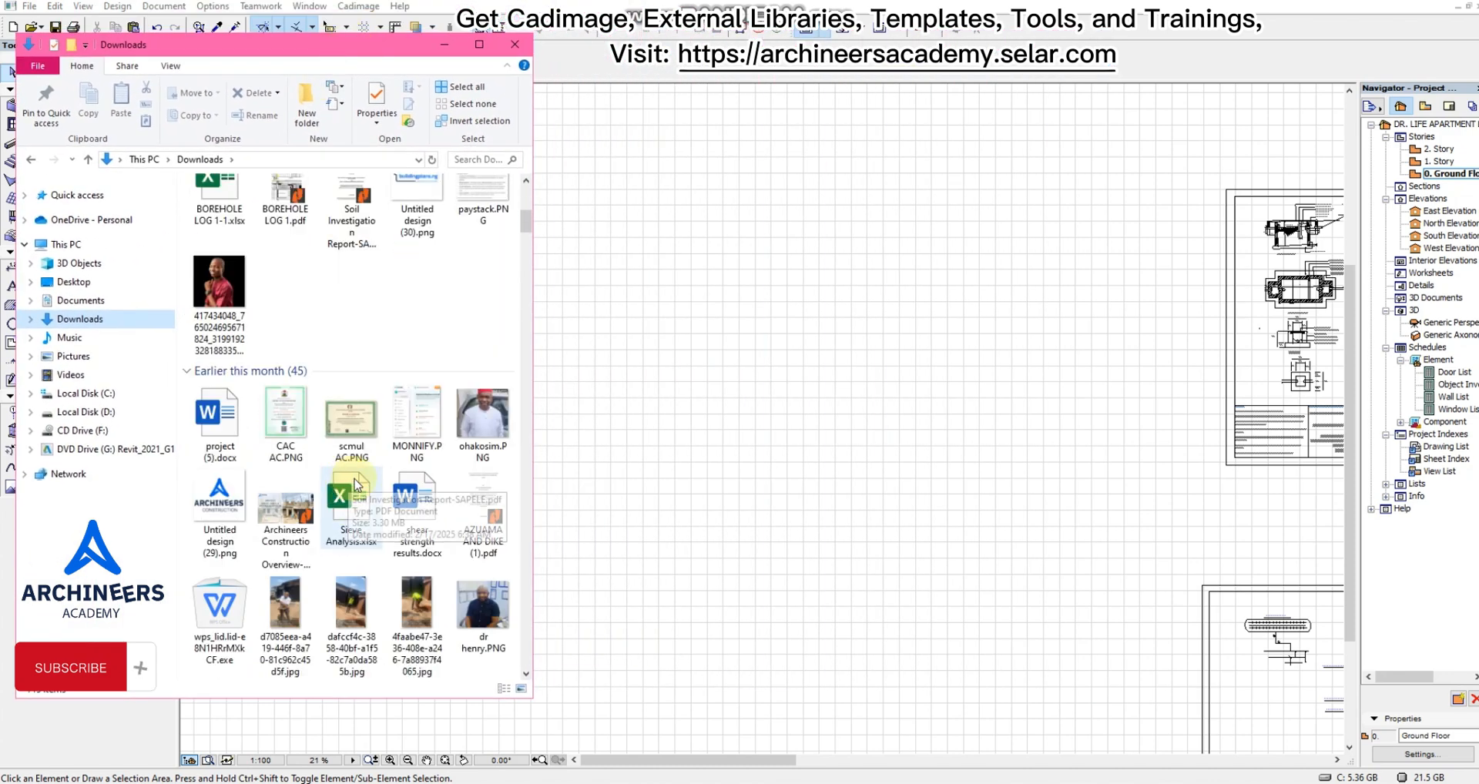
{"action": "scroll", "coordinate": [385, 501], "scroll_direction": "down", "scroll_amount": 10}
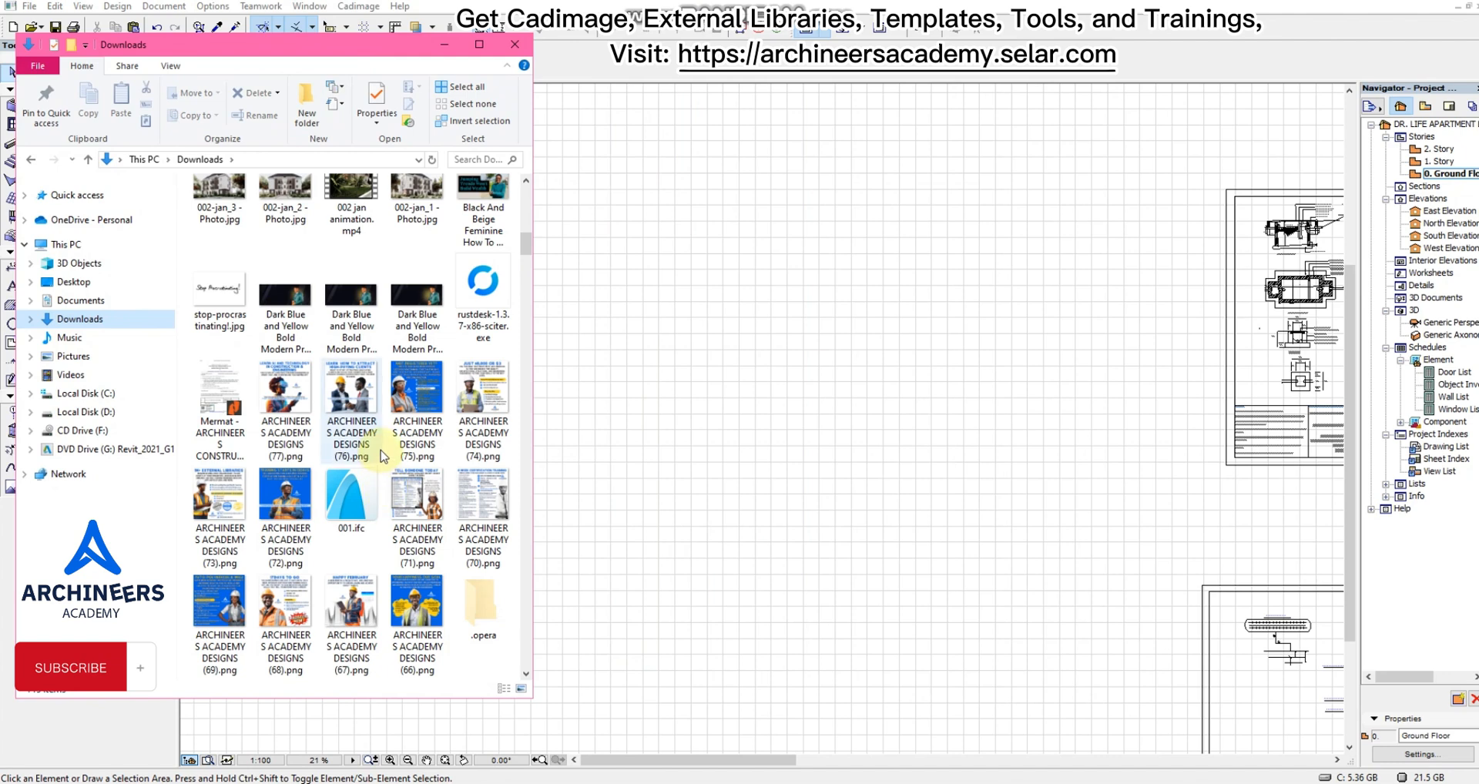
{"action": "scroll", "coordinate": [389, 505], "scroll_direction": "up", "scroll_amount": 7}
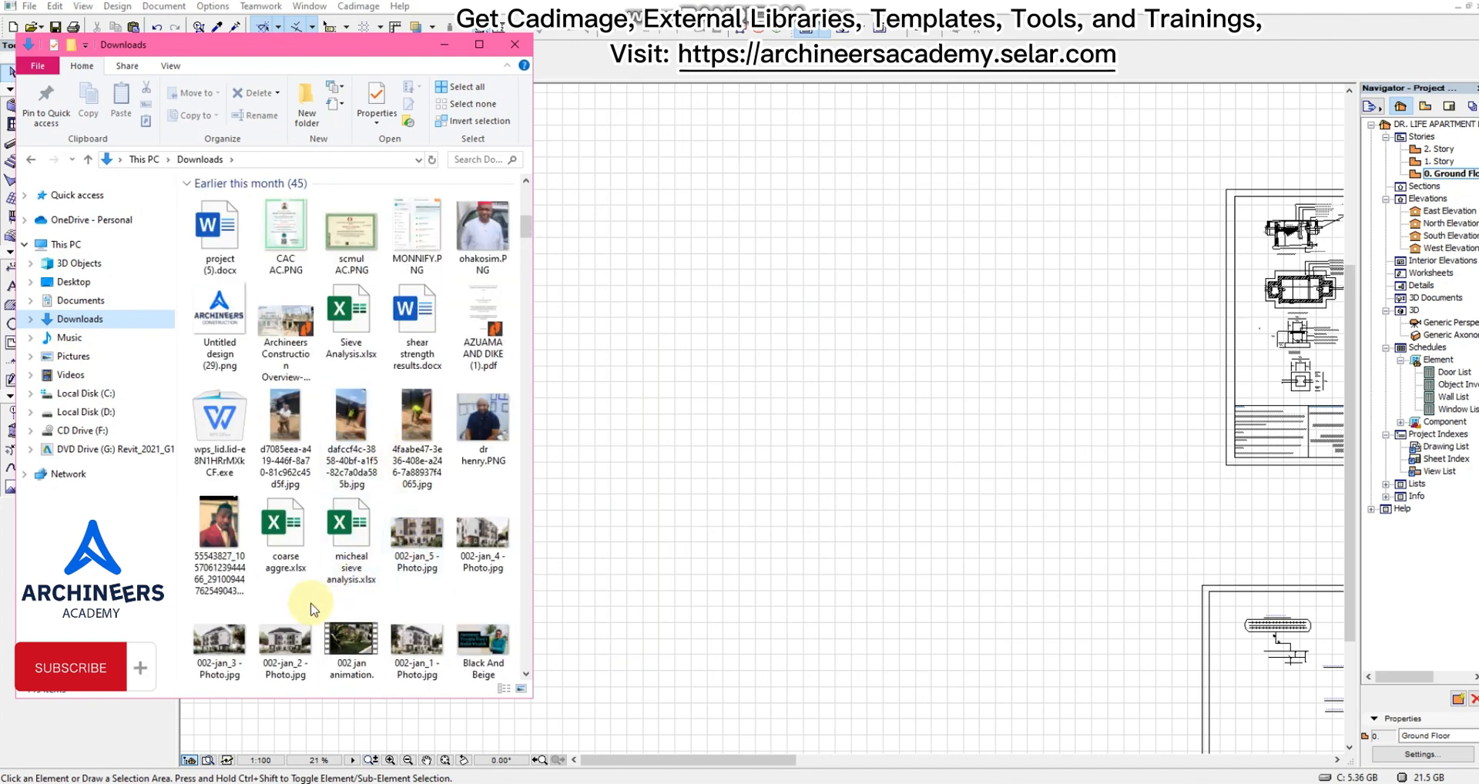
{"action": "mouse_move", "coordinate": [226, 647]}
{"action": "left_mouse_down"}
{"action": "mouse_move", "coordinate": [247, 608]}
{"action": "mouse_move", "coordinate": [648, 350]}
{"action": "mouse_move", "coordinate": [672, 312]}
{"action": "mouse_move", "coordinate": [260, 602]}
{"action": "mouse_move", "coordinate": [223, 649]}
{"action": "left_mouse_up"}
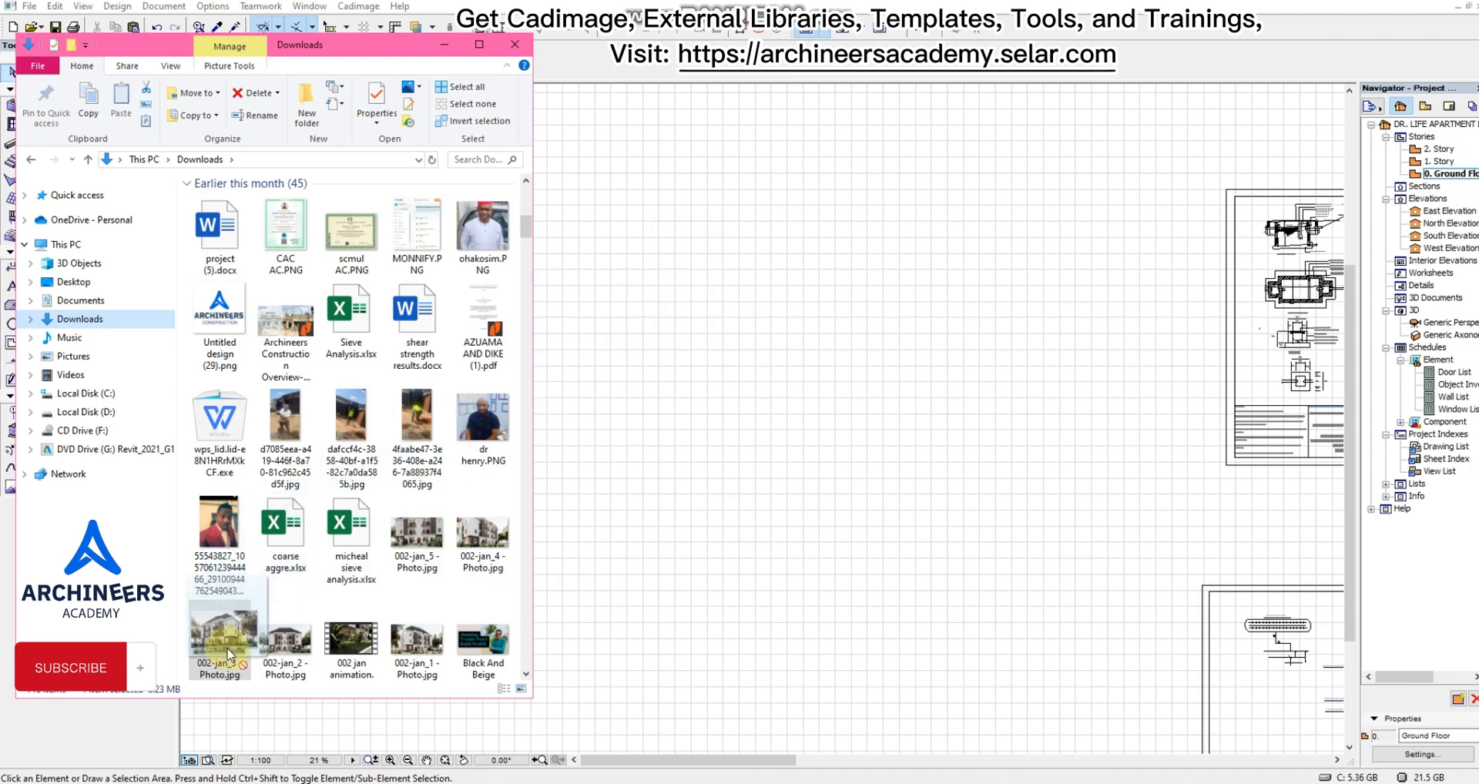
Arrange the Downloads window beside the floor plan so the render files and empty drawing space are both accessible.
{"action": "mouse_move", "coordinate": [376, 60]}
{"action": "left_mouse_down"}
{"action": "mouse_move", "coordinate": [448, 41]}
{"action": "mouse_move", "coordinate": [382, 43]}
{"action": "left_mouse_up"}
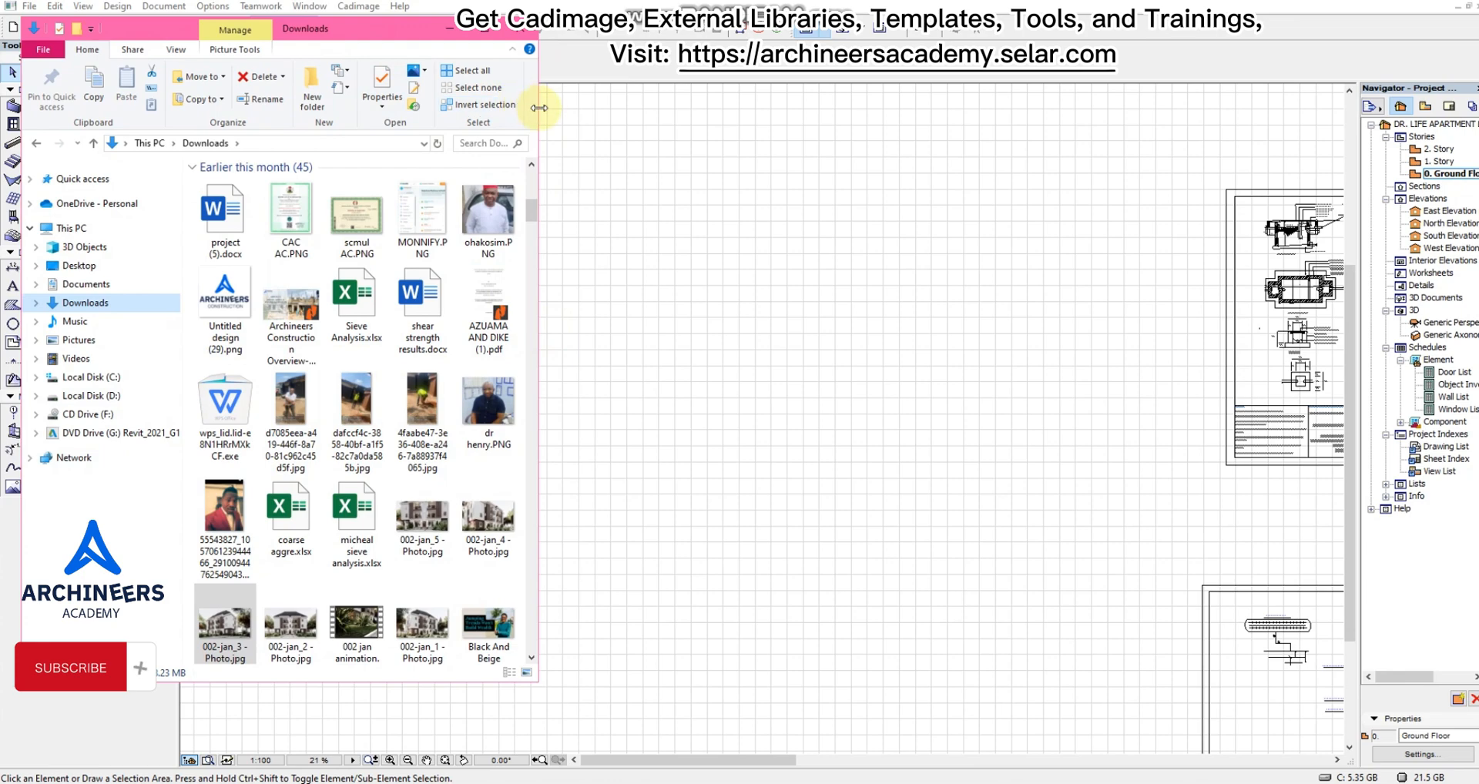
{"action": "left_click_drag", "start_coordinate": [537, 110], "coordinate": [846, 101]}
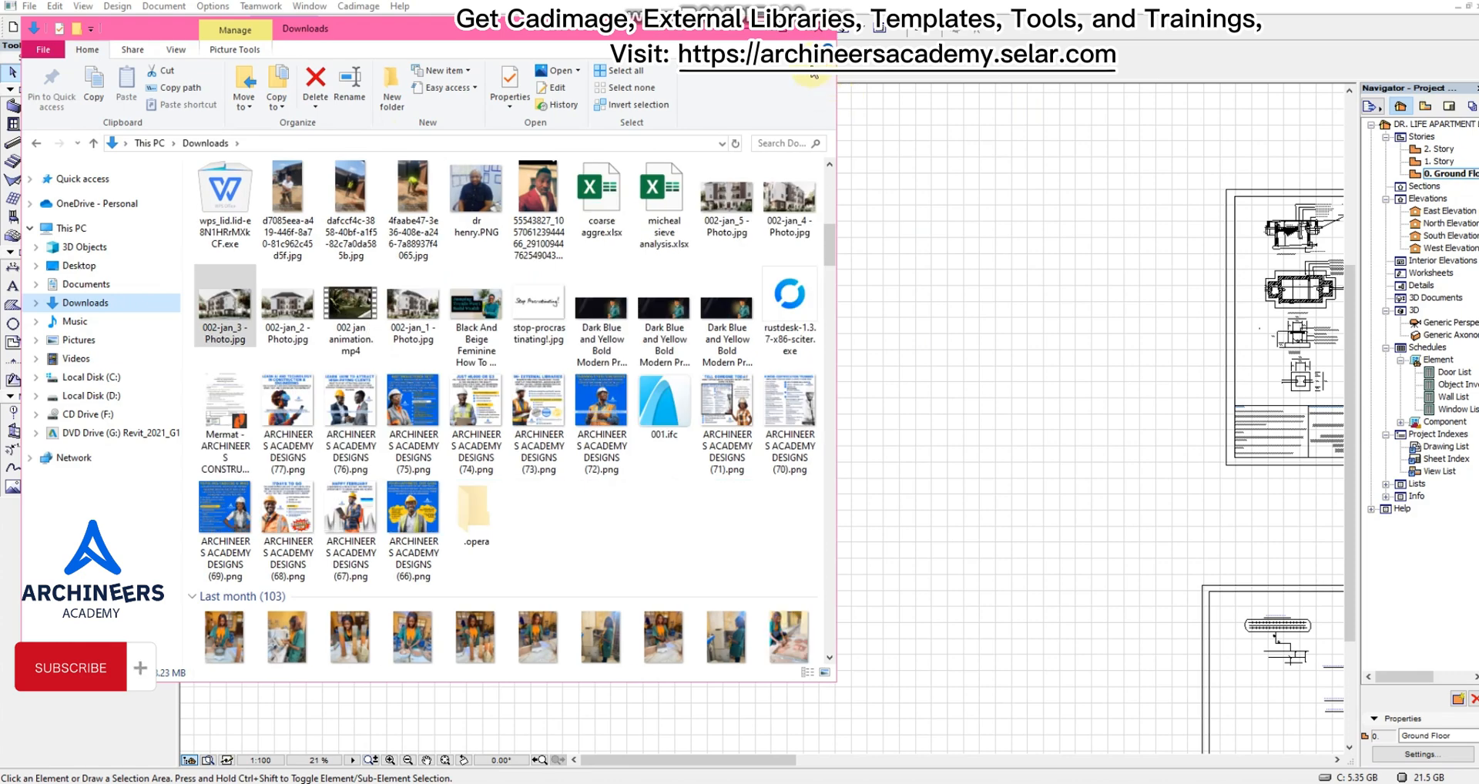
{"action": "left_click", "coordinate": [776, 28]}
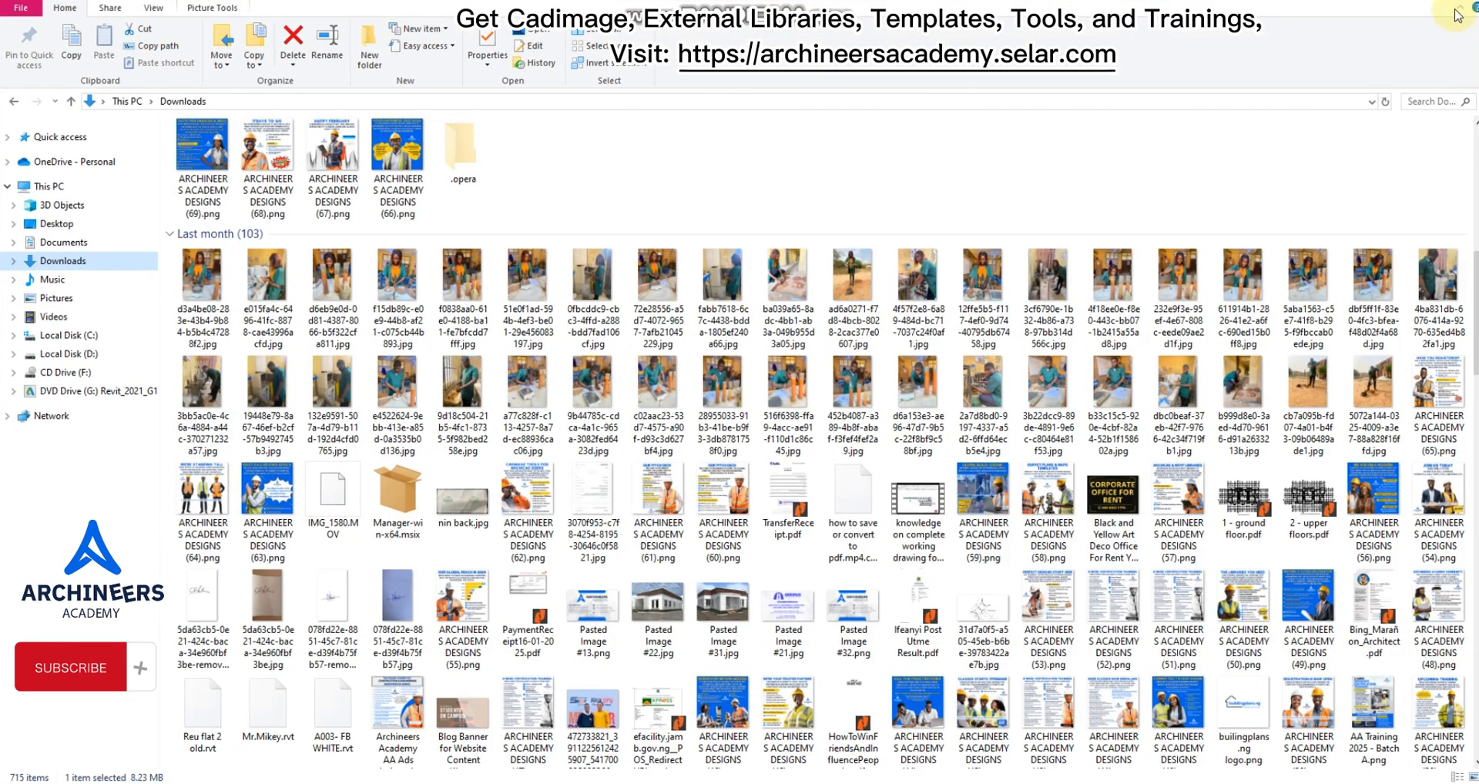
{"action": "left_click", "coordinate": [1431, 1]}
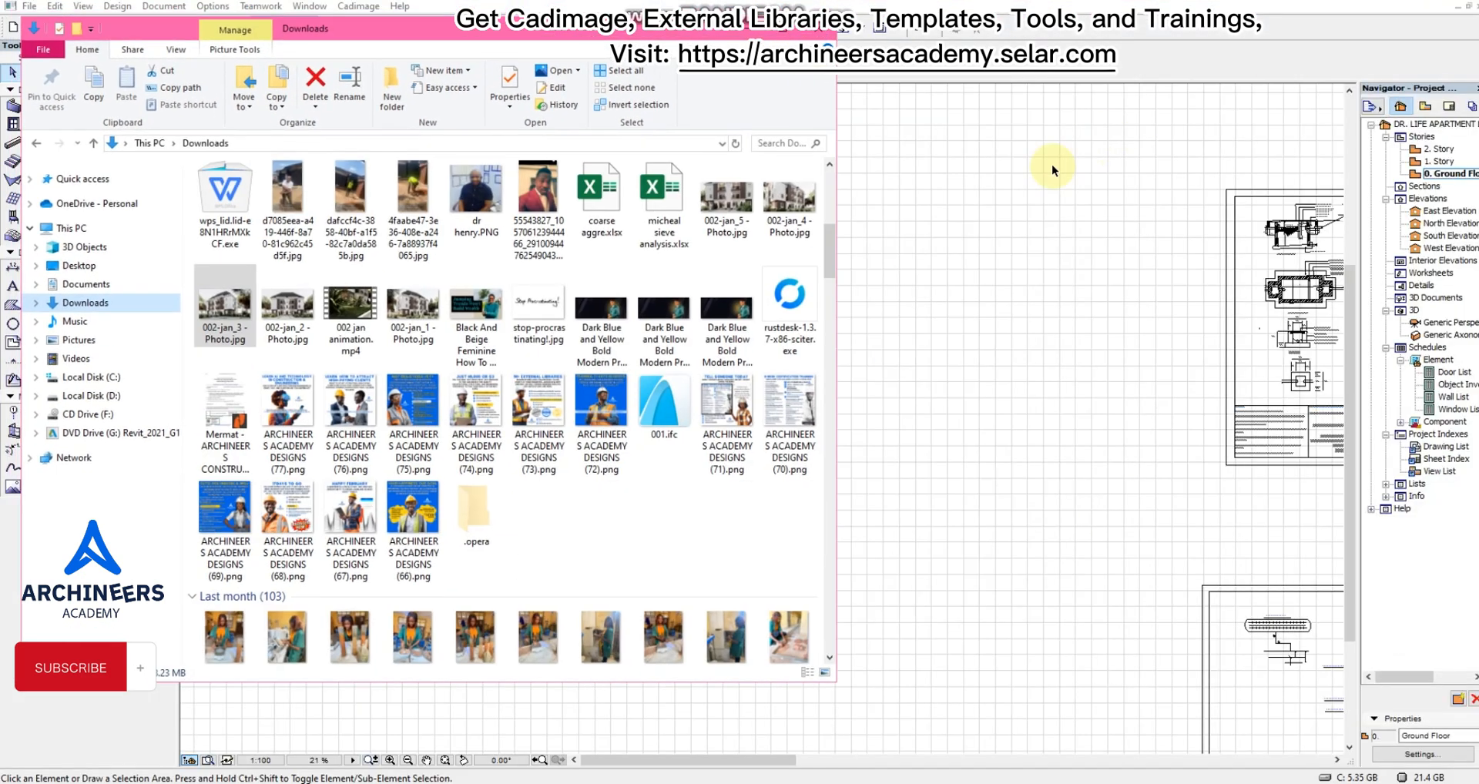
{"action": "left_click_drag", "start_coordinate": [839, 188], "coordinate": [608, 167]}
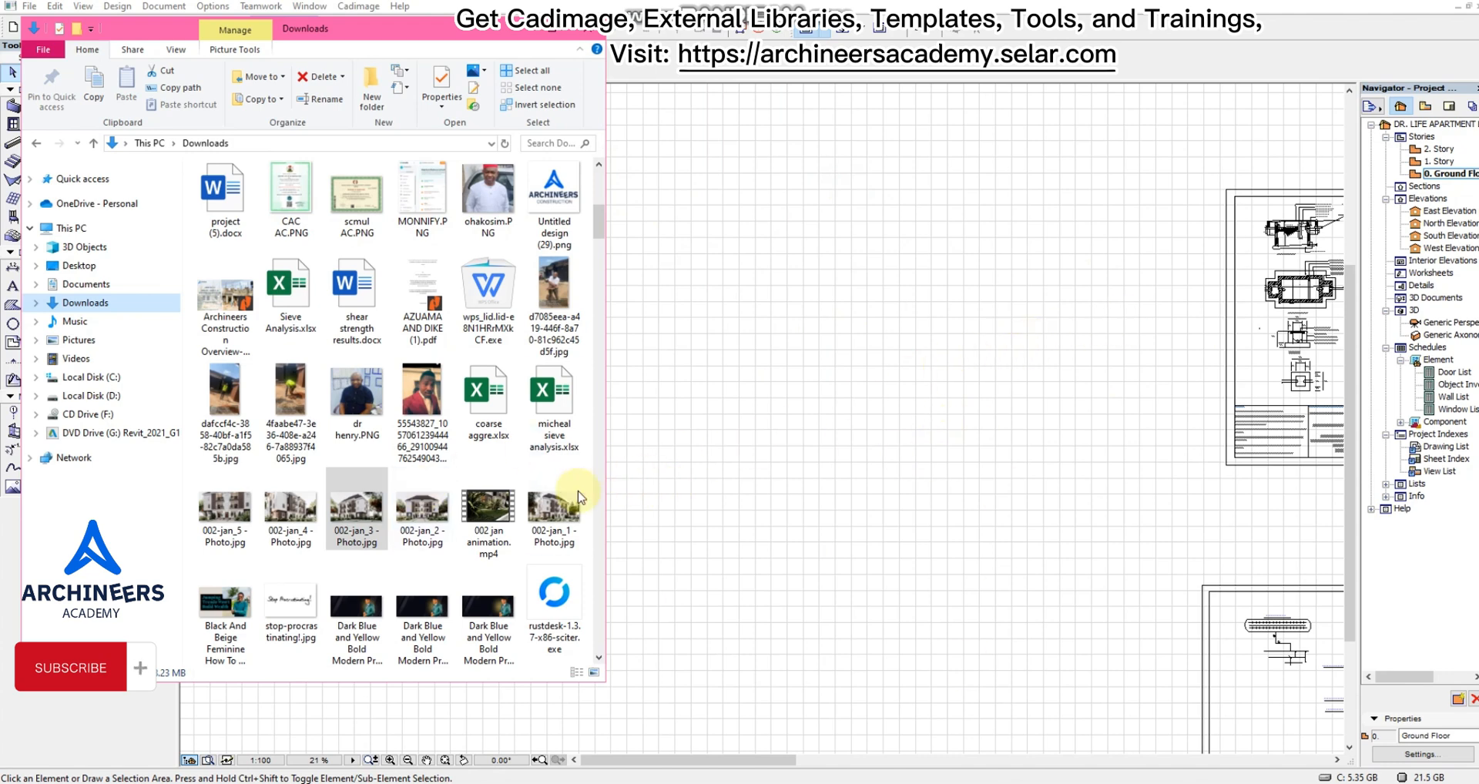
Place 002-jan_3 - Photo.jpg, 002-jan_2 - Photo.jpg and 002-jan_1 - Photo.jpg in the empty area of the Ground Floor plan.
{"action": "left_click_drag", "start_coordinate": [354, 514], "coordinate": [828, 296]}
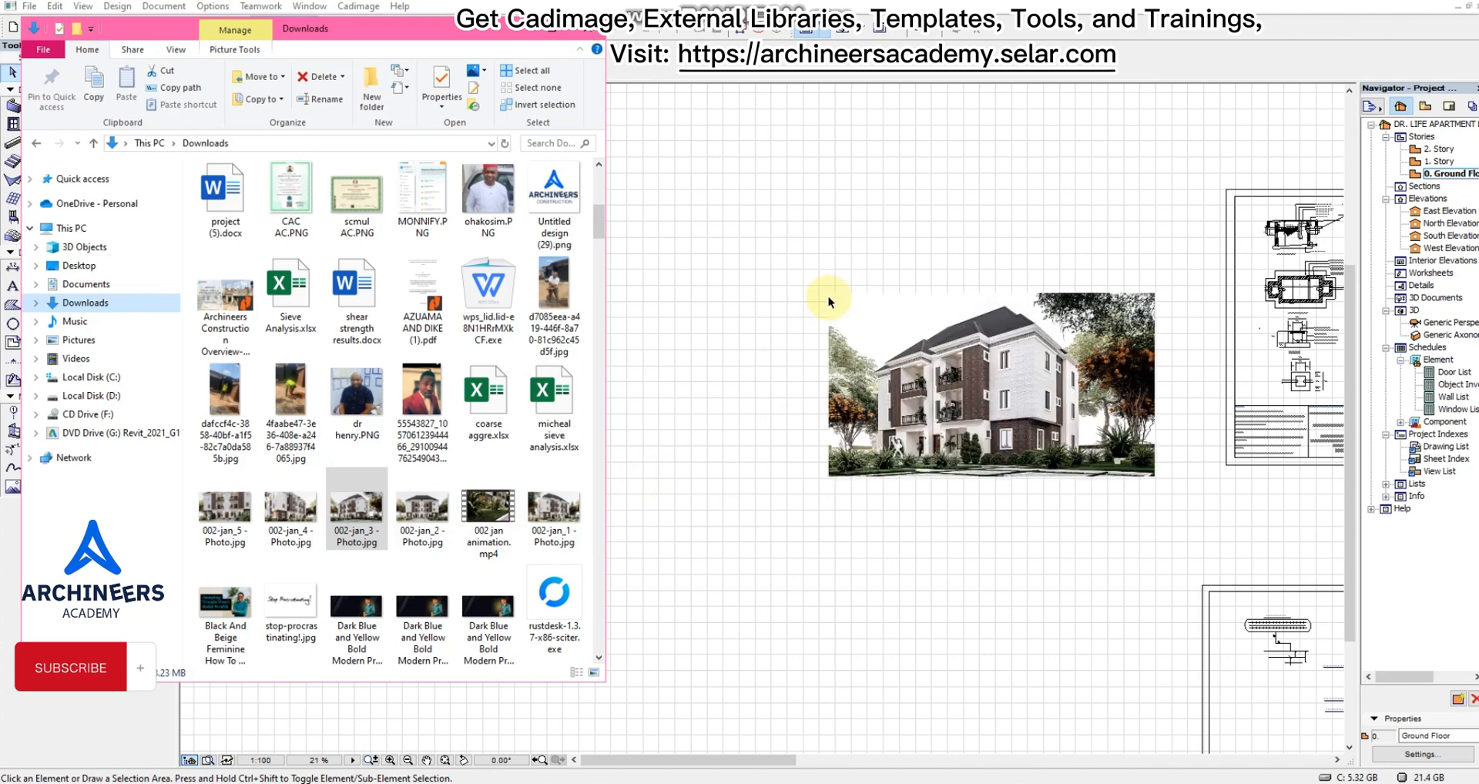
{"action": "left_click_drag", "start_coordinate": [422, 510], "coordinate": [799, 167]}
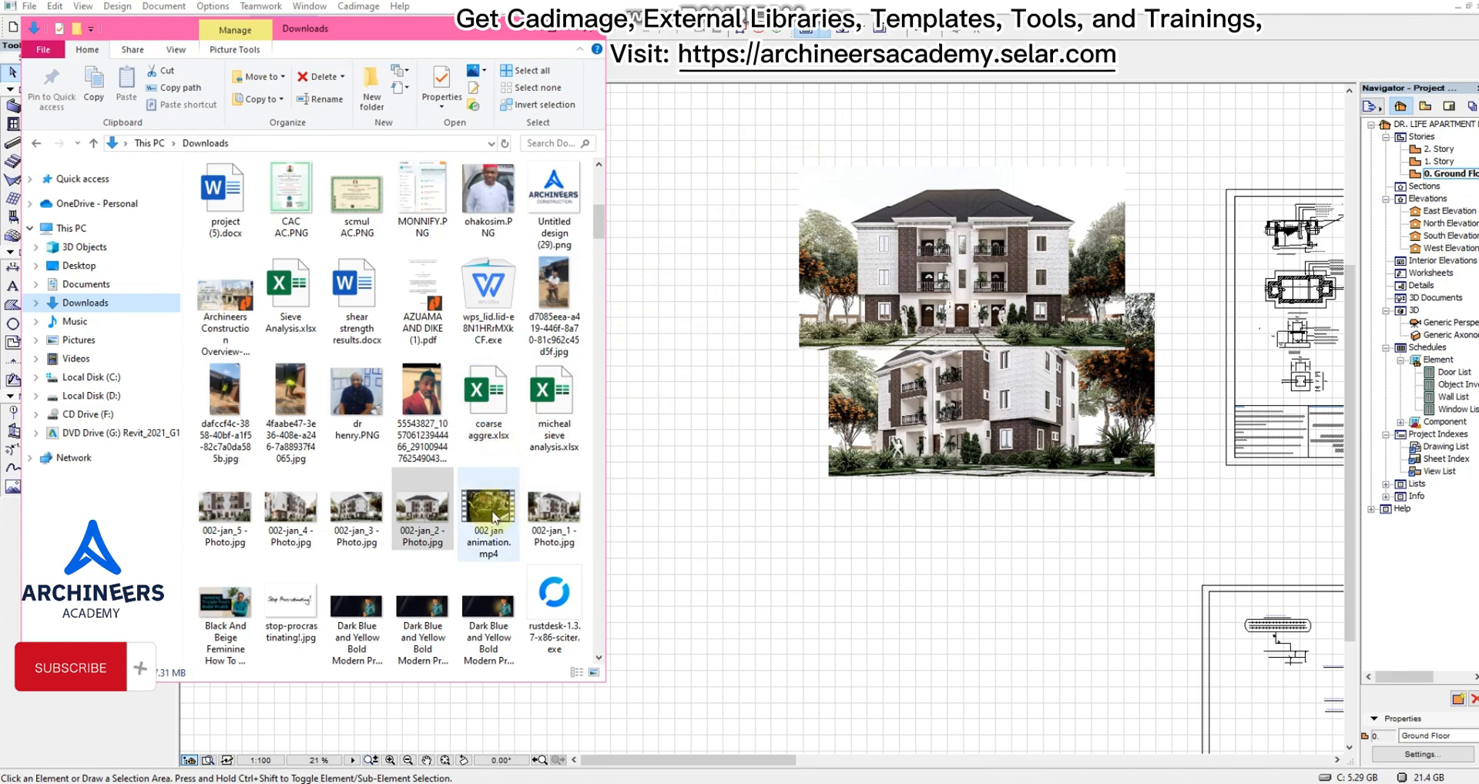
{"action": "left_click_drag", "start_coordinate": [544, 522], "coordinate": [876, 621]}
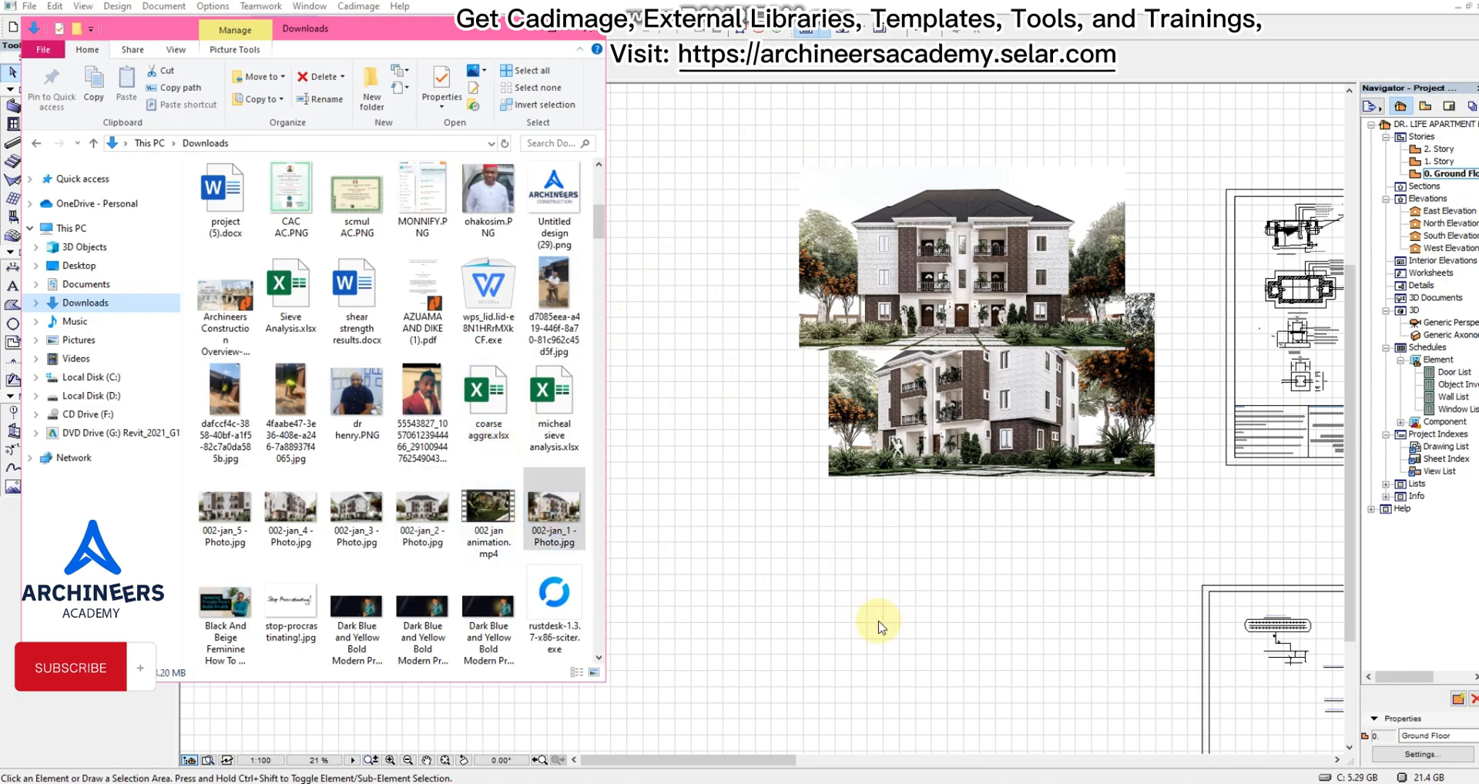
Place a second copy of 002-jan_3 - Photo.jpg near the lowest render and return to the Archicad floor plan.
{"action": "scroll", "coordinate": [771, 459], "scroll_direction": "down", "scroll_amount": 2}
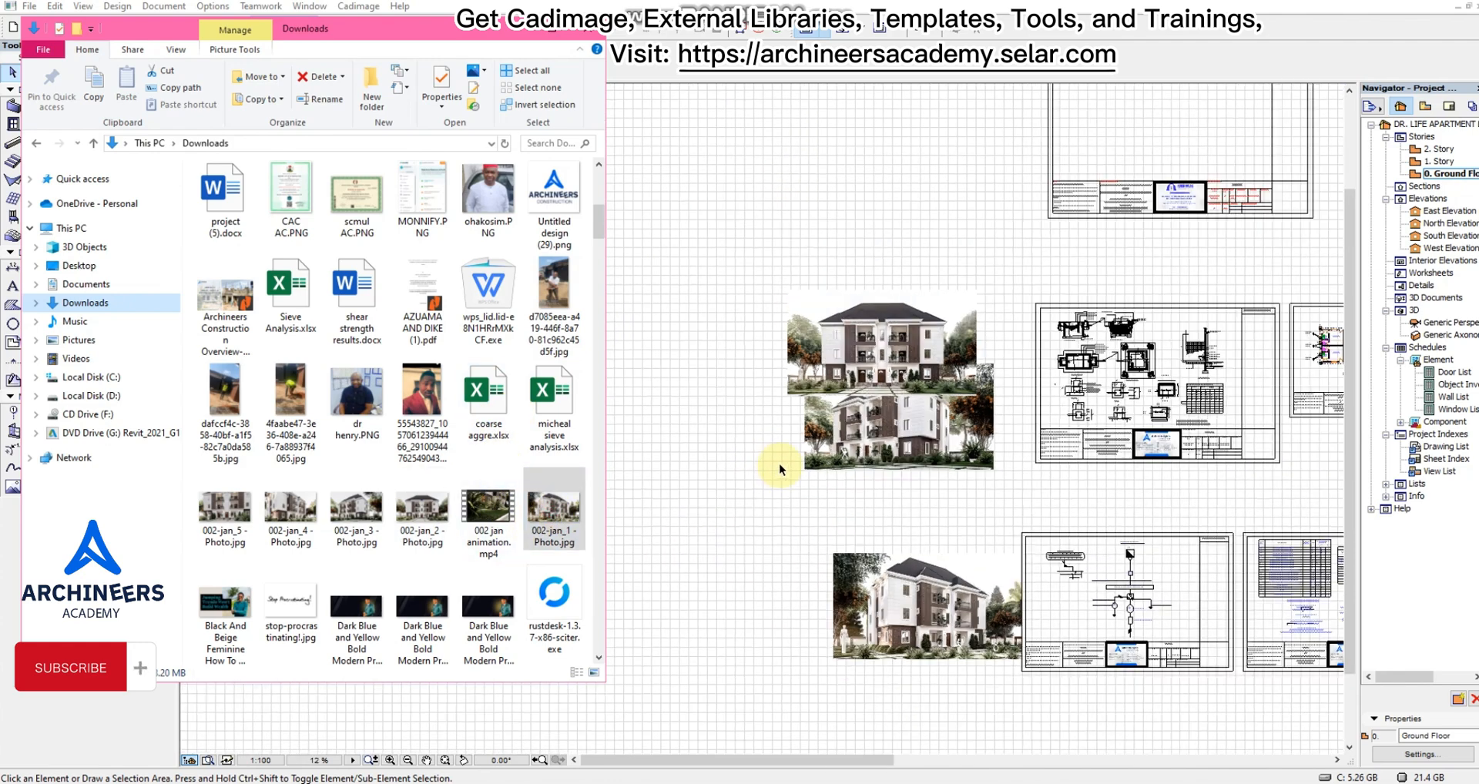
{"action": "scroll", "coordinate": [816, 672], "scroll_direction": "up", "scroll_amount": 3}
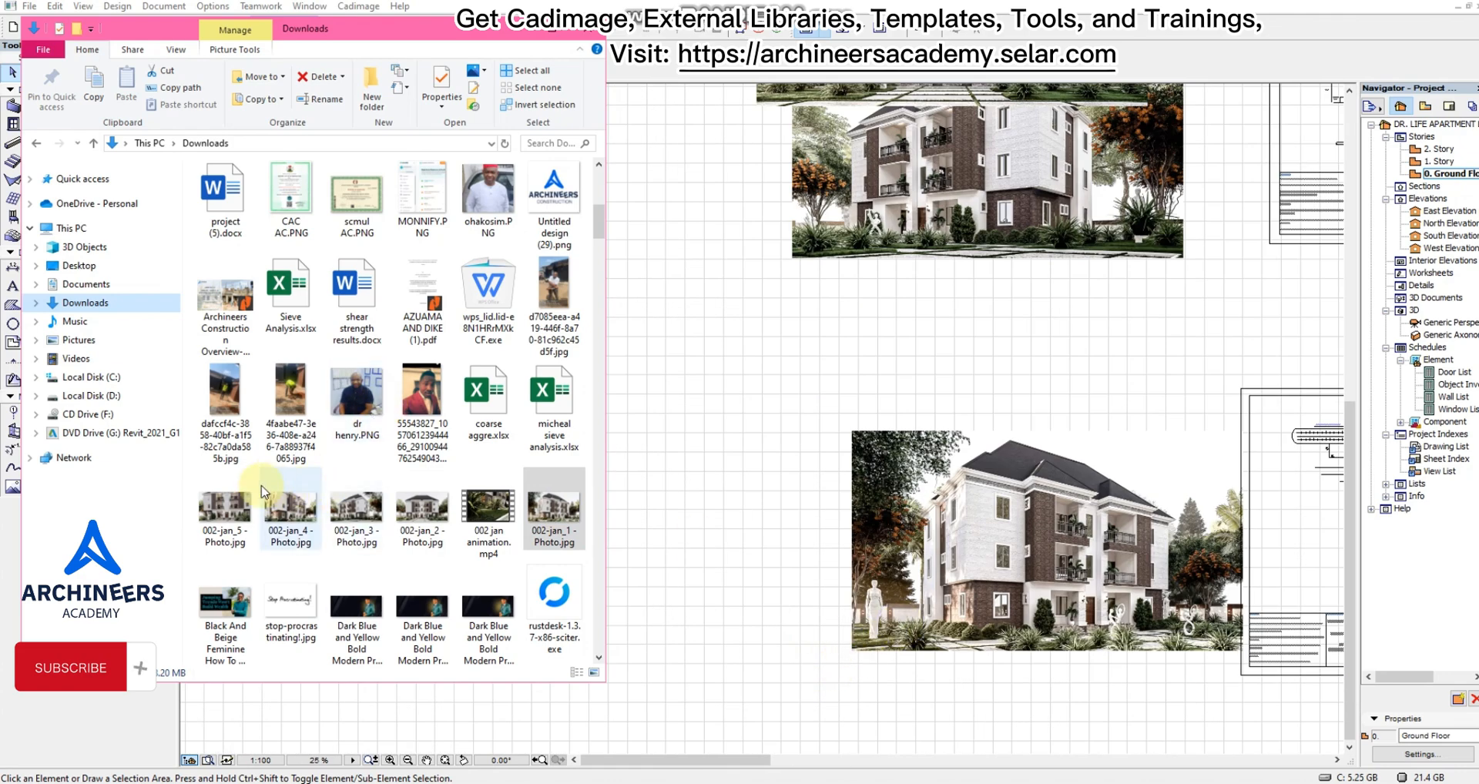
{"action": "left_click", "coordinate": [360, 515]}
{"action": "left_click_drag", "start_coordinate": [542, 437], "coordinate": [669, 319]}
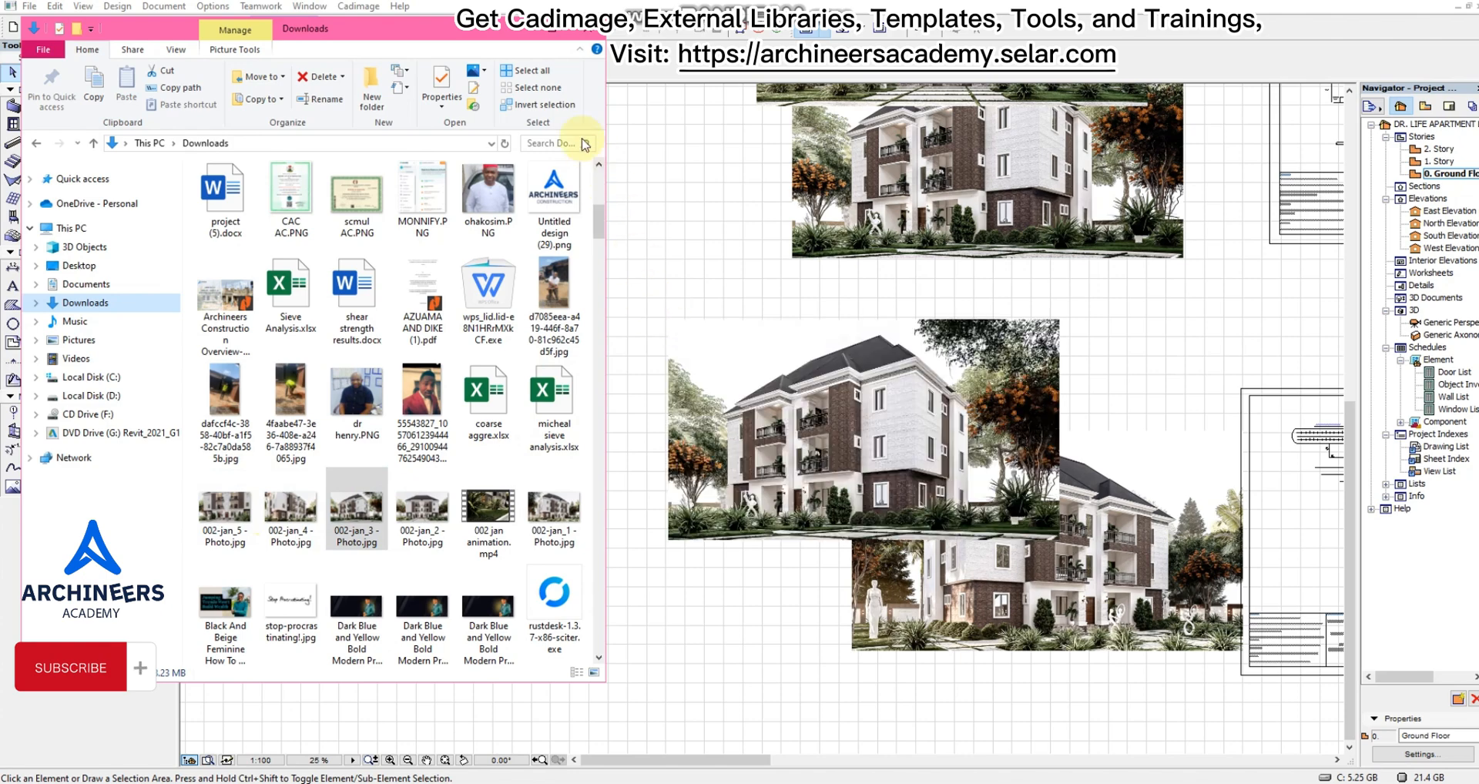
{"action": "left_click", "coordinate": [517, 34]}
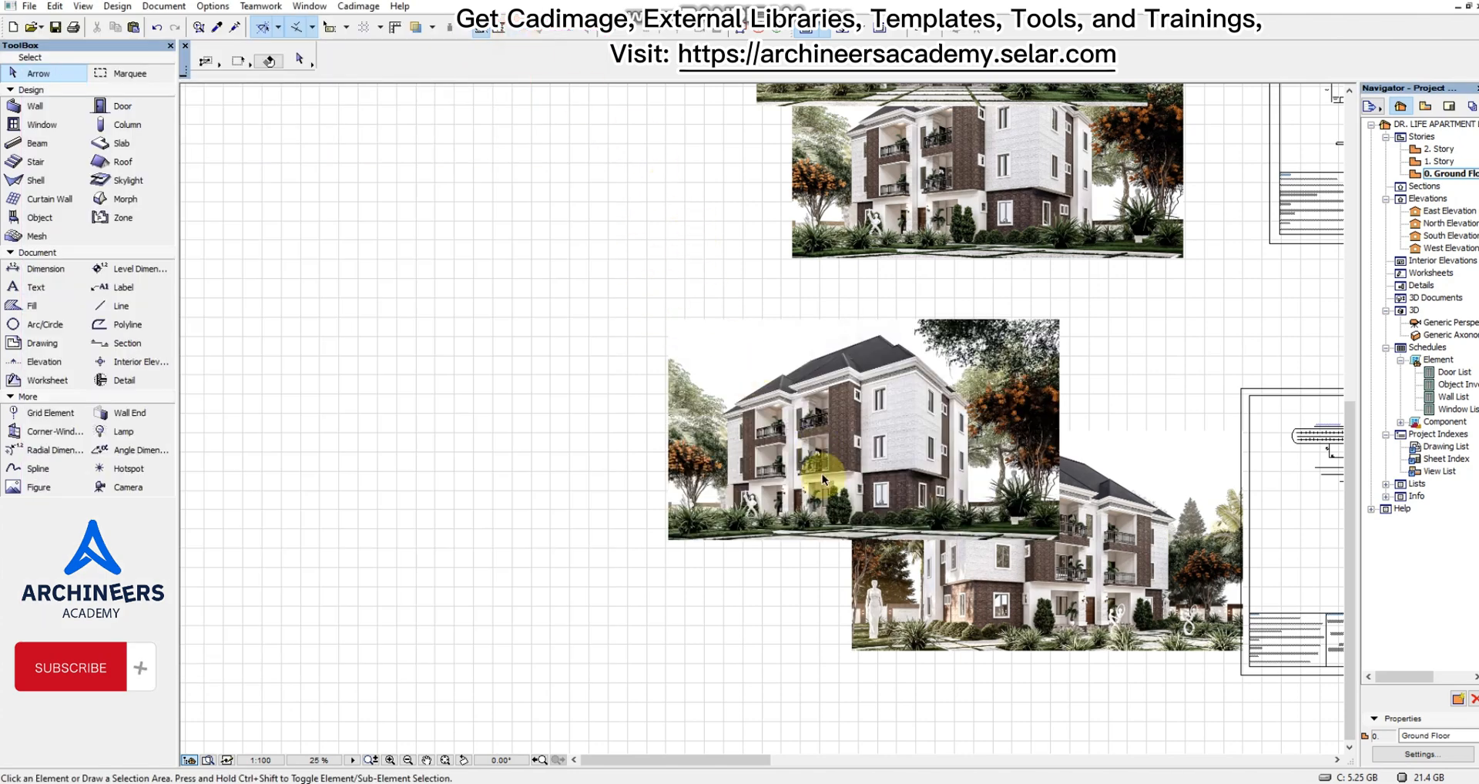
Move the upper angled render down so that it no longer overlaps the front-view render.
{"action": "scroll", "coordinate": [823, 477], "scroll_direction": "down", "scroll_amount": 3}
{"action": "left_click_drag", "start_coordinate": [902, 596], "coordinate": [783, 209]}
{"action": "left_click", "coordinate": [678, 315]}
{"action": "scroll", "coordinate": [820, 386], "scroll_direction": "up", "scroll_amount": 3}
{"action": "left_click", "coordinate": [854, 418]}
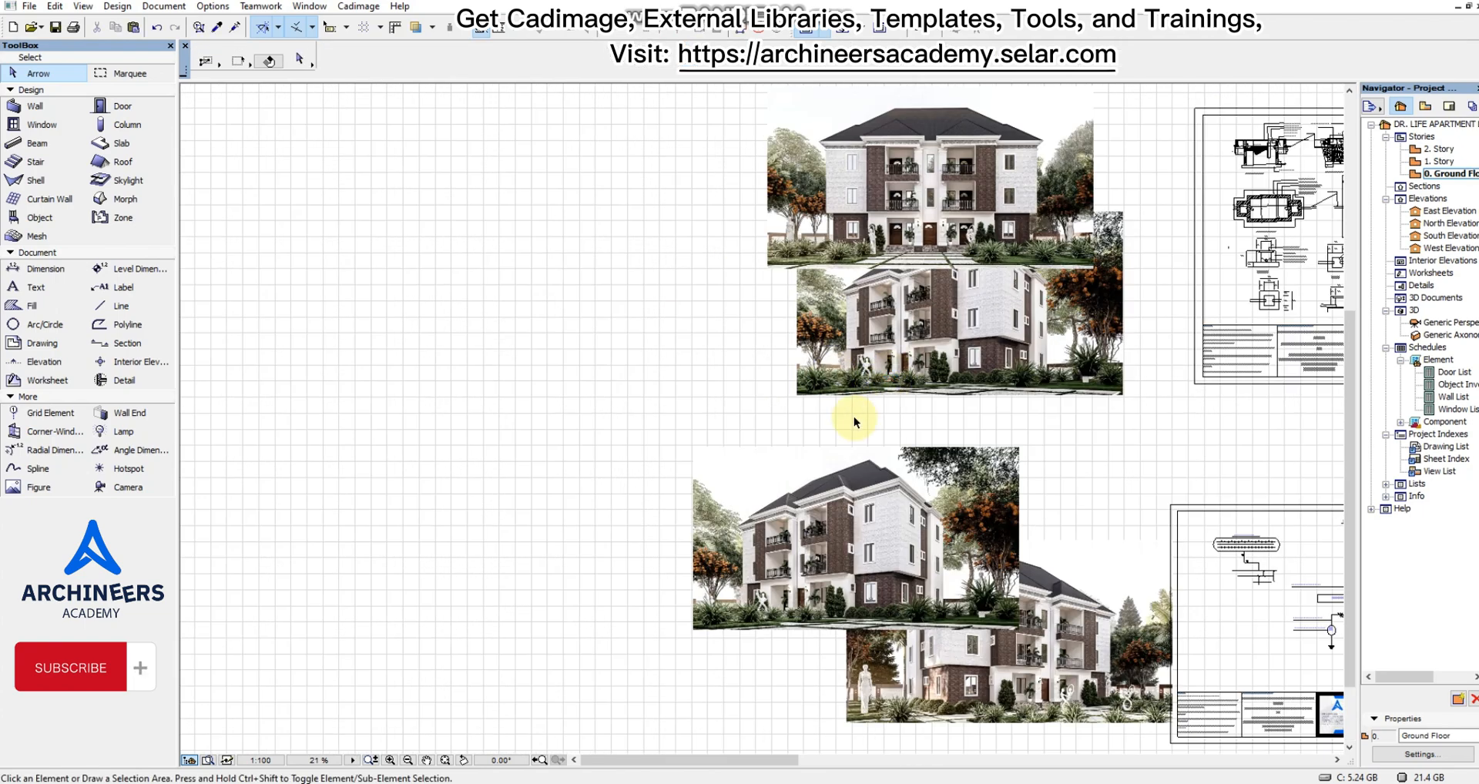
{"action": "left_click", "coordinate": [742, 353]}
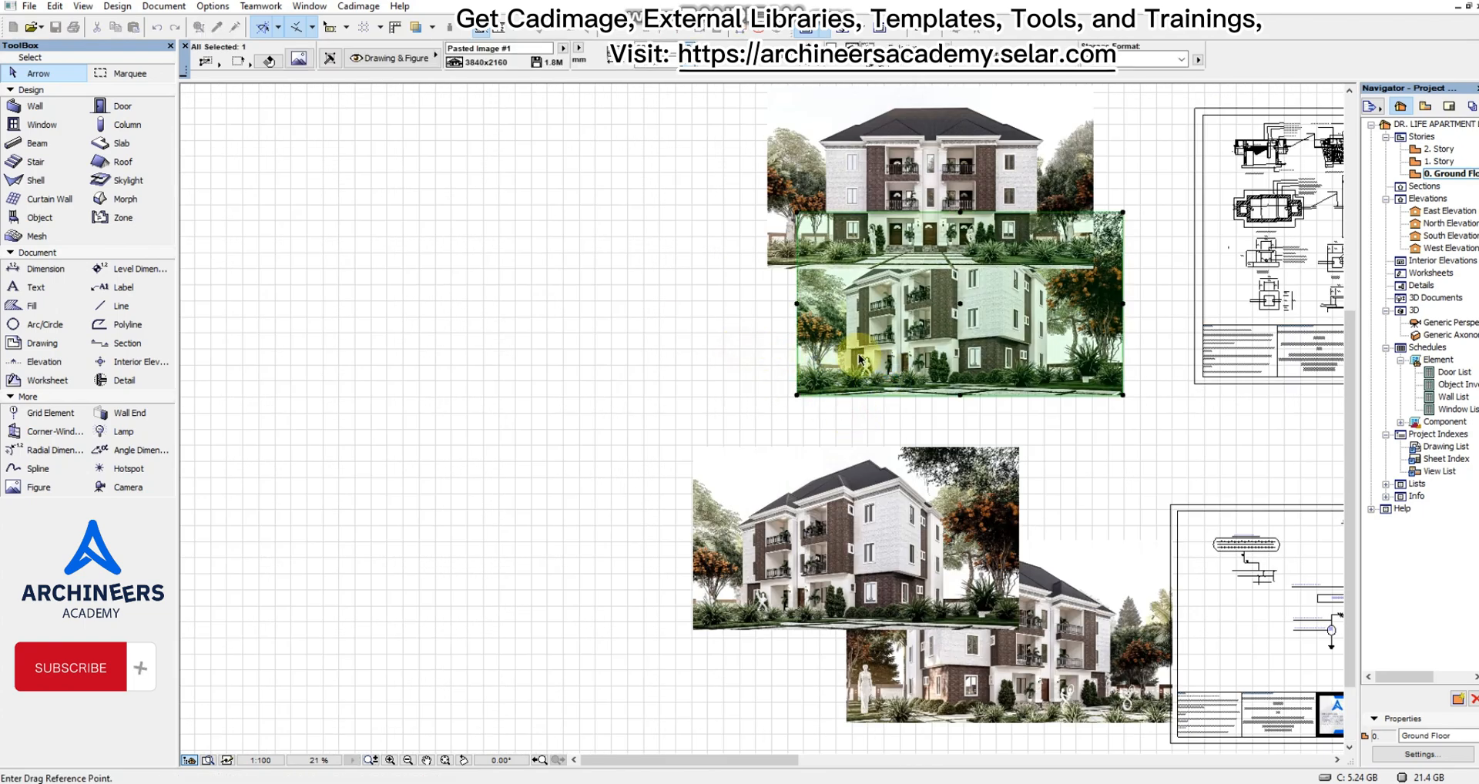
{"action": "left_click_drag", "start_coordinate": [864, 358], "coordinate": [801, 422]}
{"action": "left_click", "coordinate": [804, 411]}
Move the front-view render up to leave a gap above the angled render beneath it.
{"action": "scroll", "coordinate": [804, 410], "scroll_direction": "down", "scroll_amount": 3}
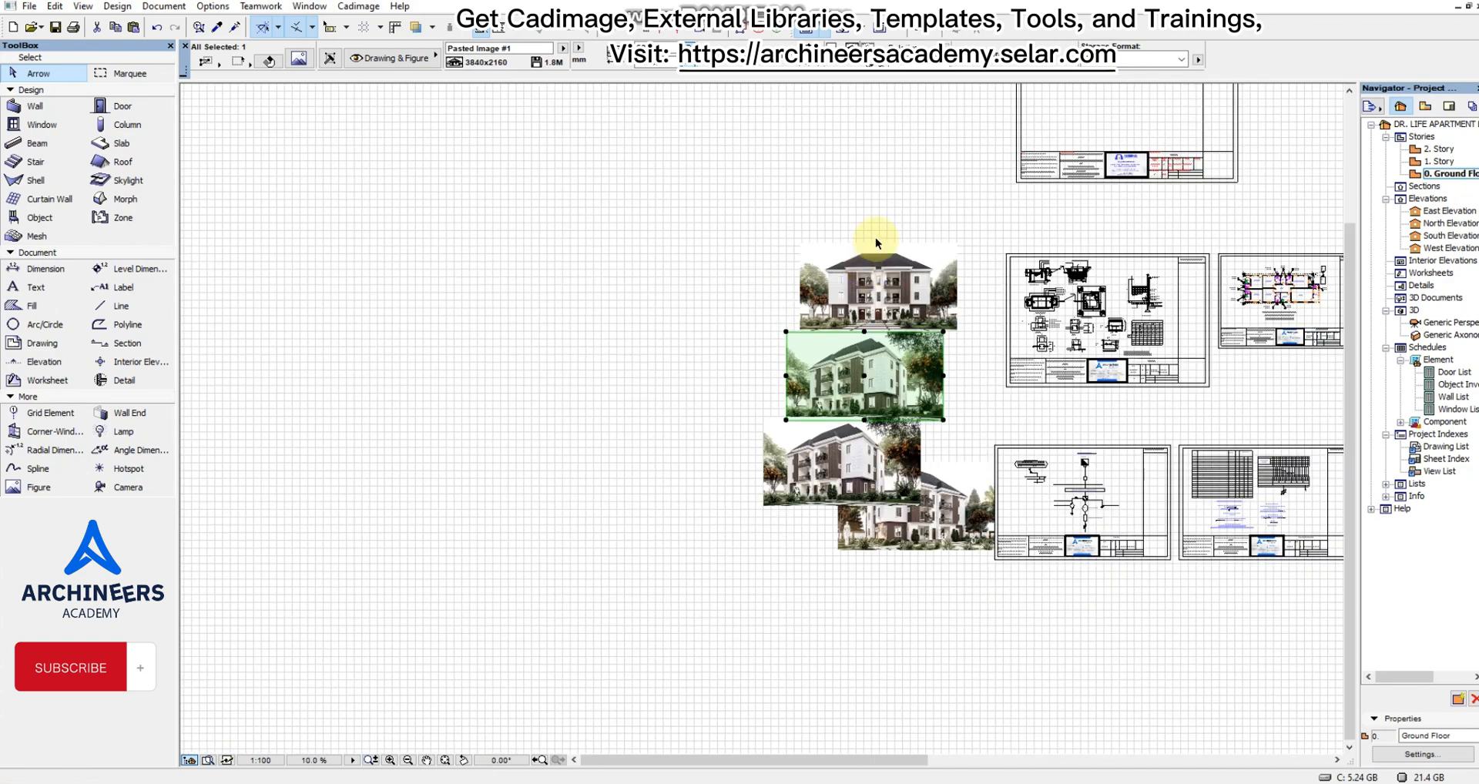
{"action": "scroll", "coordinate": [868, 240], "scroll_direction": "up", "scroll_amount": 3}
{"action": "left_click", "coordinate": [1054, 319]}
{"action": "left_click", "coordinate": [674, 201]}
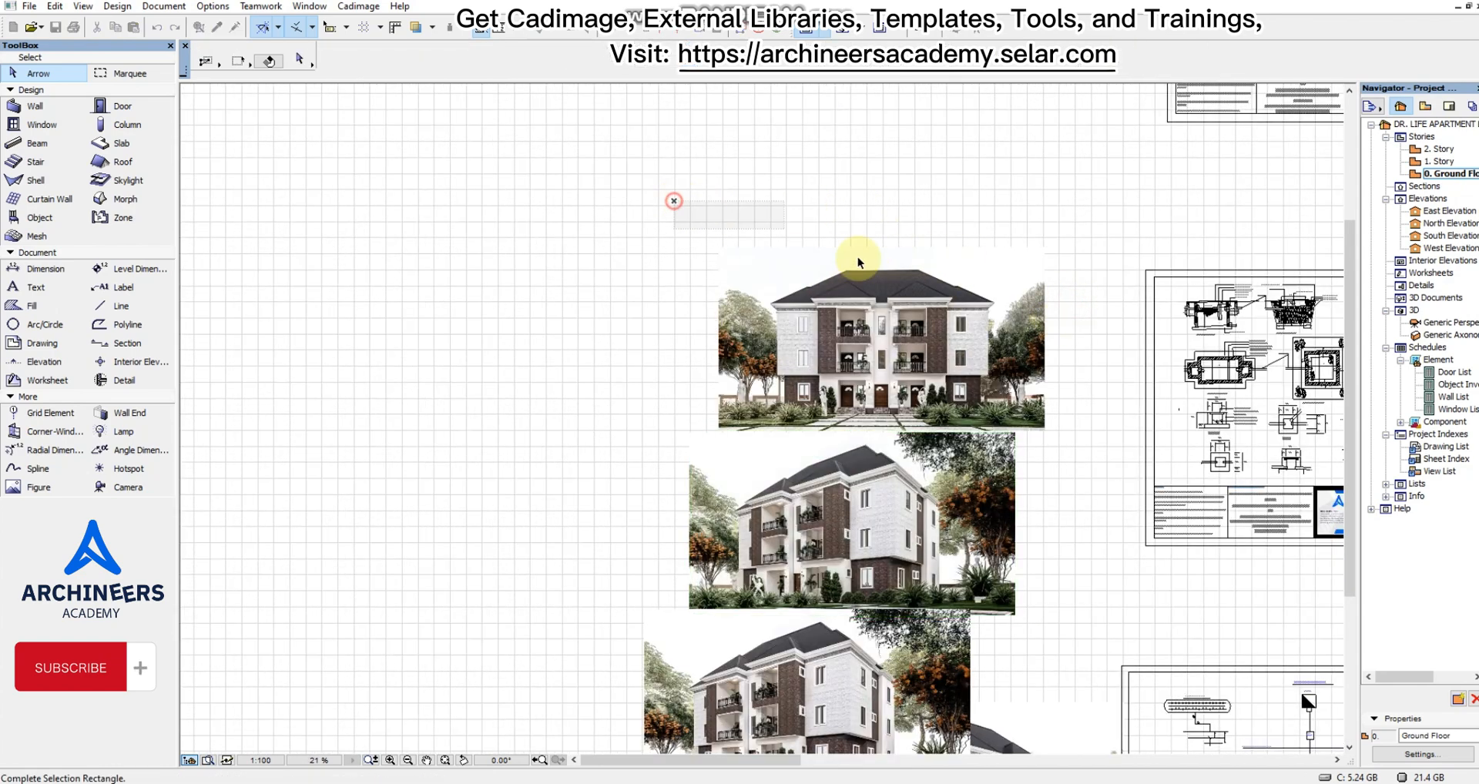
{"action": "left_click", "coordinate": [1058, 318]}
{"action": "left_click_drag", "start_coordinate": [956, 332], "coordinate": [917, 265]}
{"action": "left_click", "coordinate": [917, 265]}
Shift the second render slightly up and sideways to line it up under the front-view render.
{"action": "left_click", "coordinate": [1033, 473]}
{"action": "left_click", "coordinate": [1043, 500]}
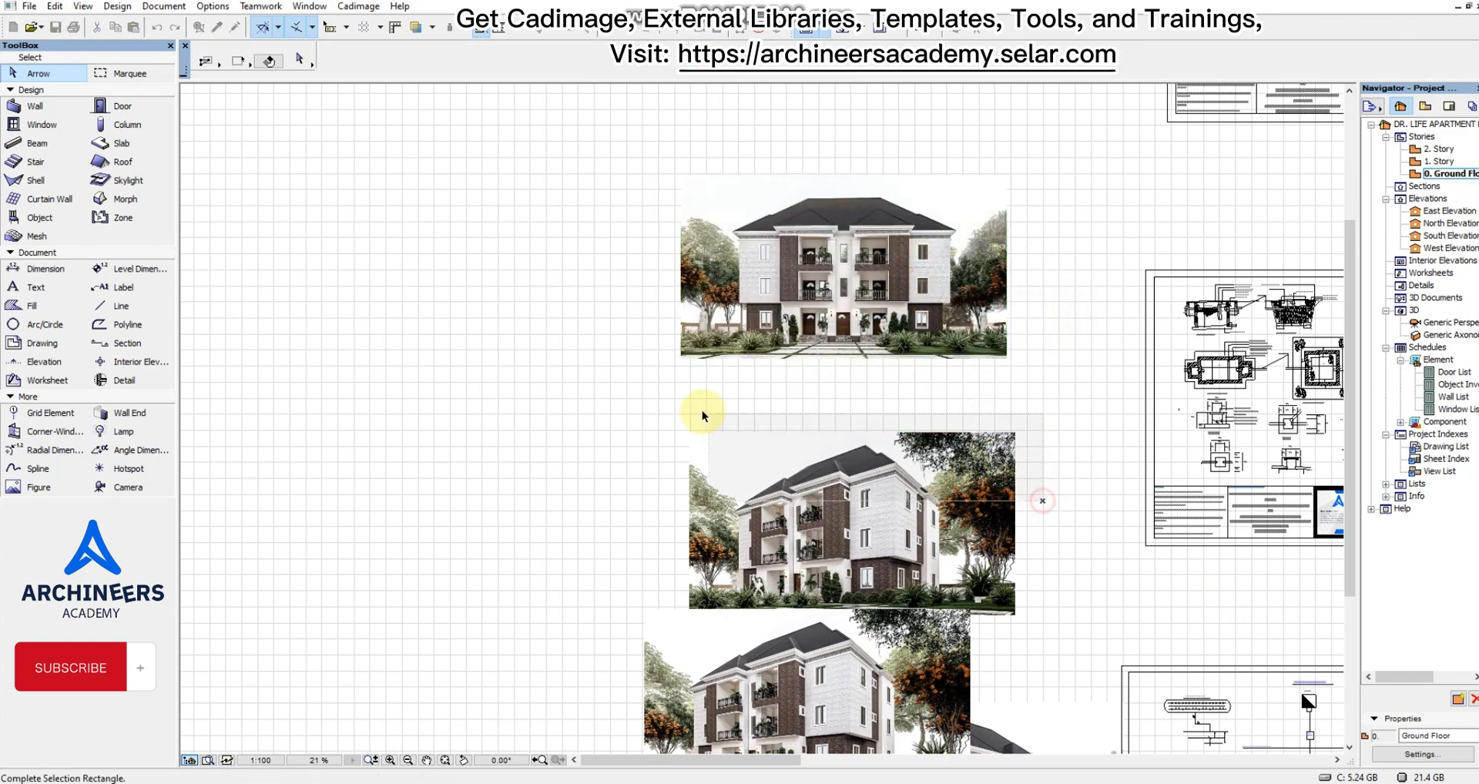
{"action": "left_click", "coordinate": [645, 409]}
{"action": "key", "text": "ctrl+d"}
{"action": "left_click", "coordinate": [757, 457]}
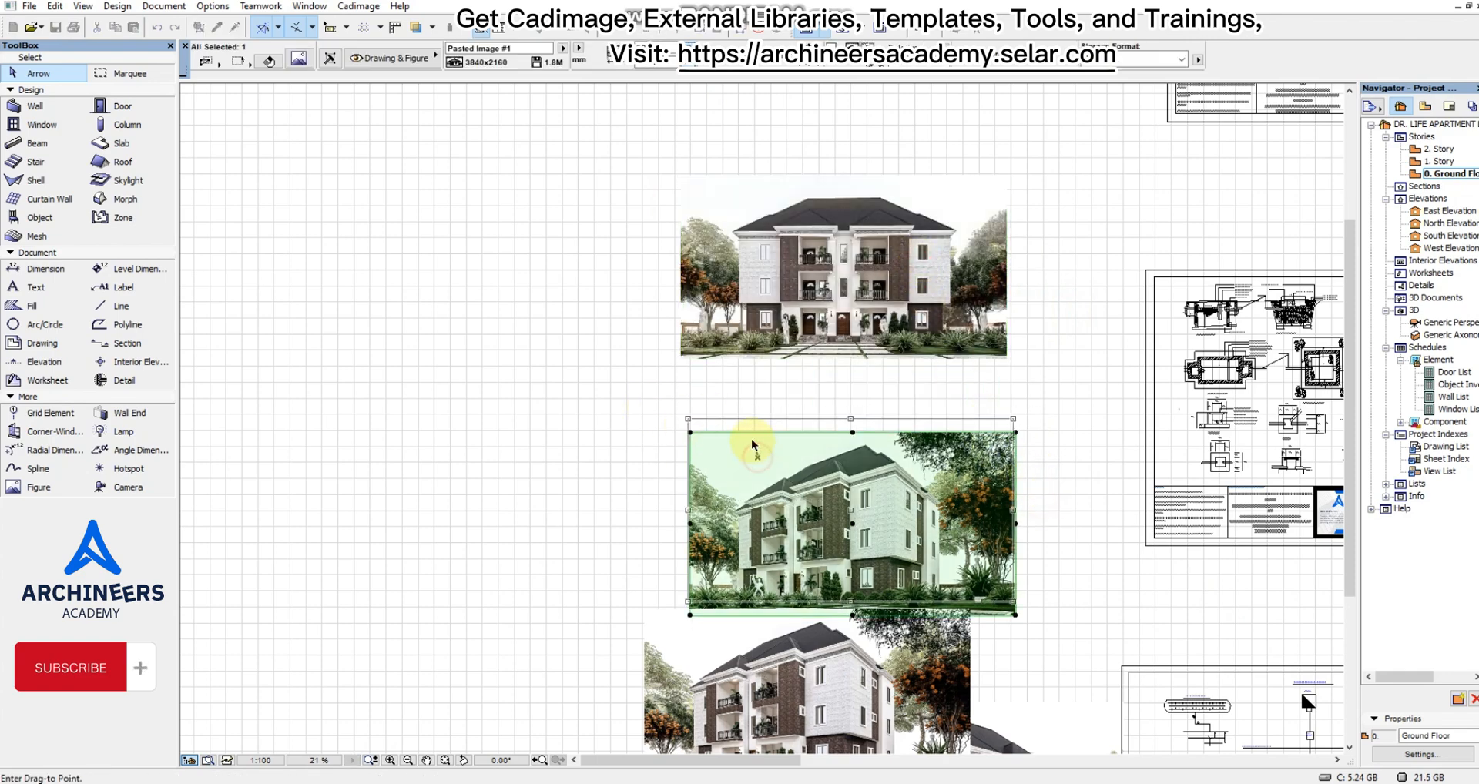
{"action": "left_click", "coordinate": [749, 422]}
Move the overlapped 002-jan_1 corner render down below the third render, clear of the drawing sheets.
{"action": "scroll", "coordinate": [765, 320], "scroll_direction": "down", "scroll_amount": 3}
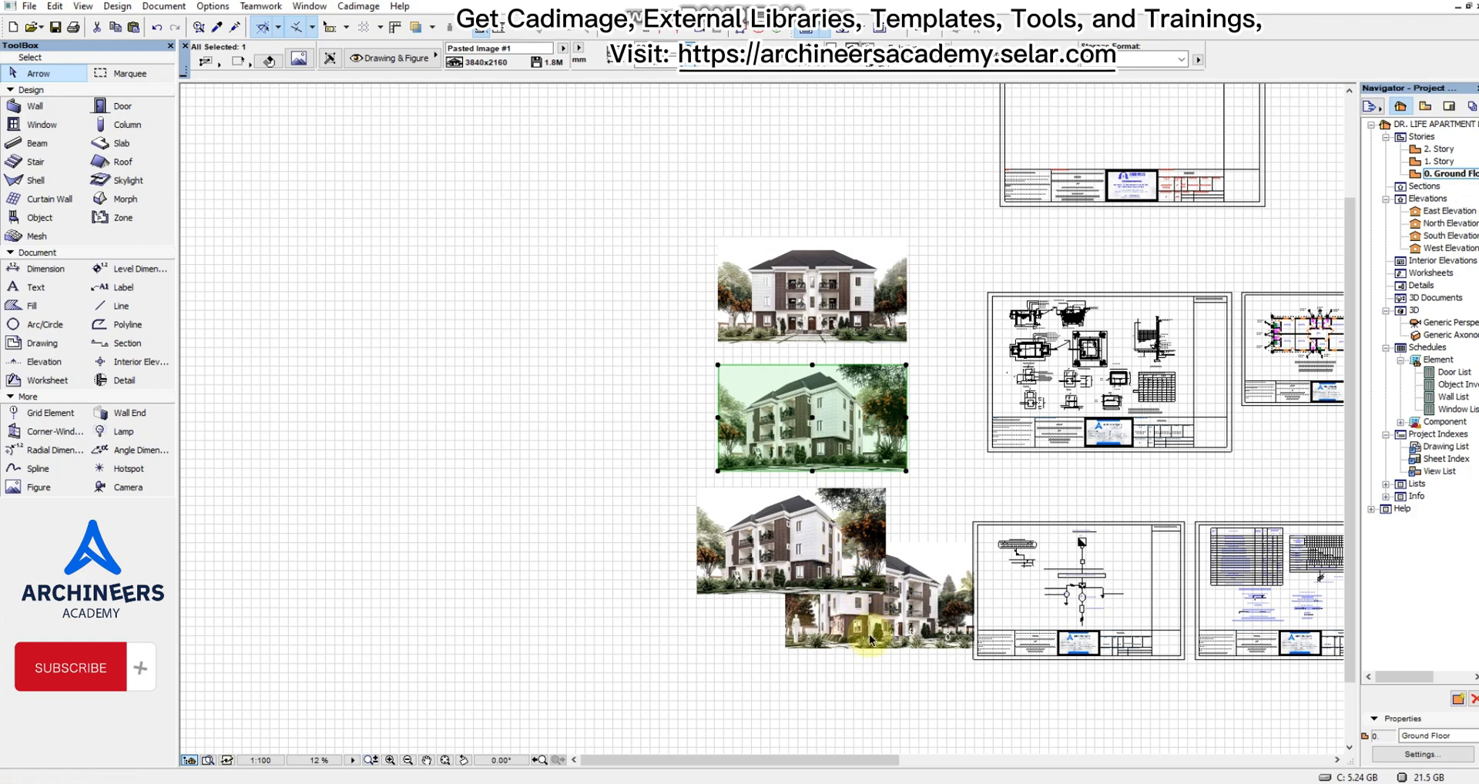
{"action": "left_click", "coordinate": [838, 663]}
{"action": "left_click", "coordinate": [821, 678]}
{"action": "left_click", "coordinate": [747, 636]}
{"action": "key", "text": "ctrl+d"}
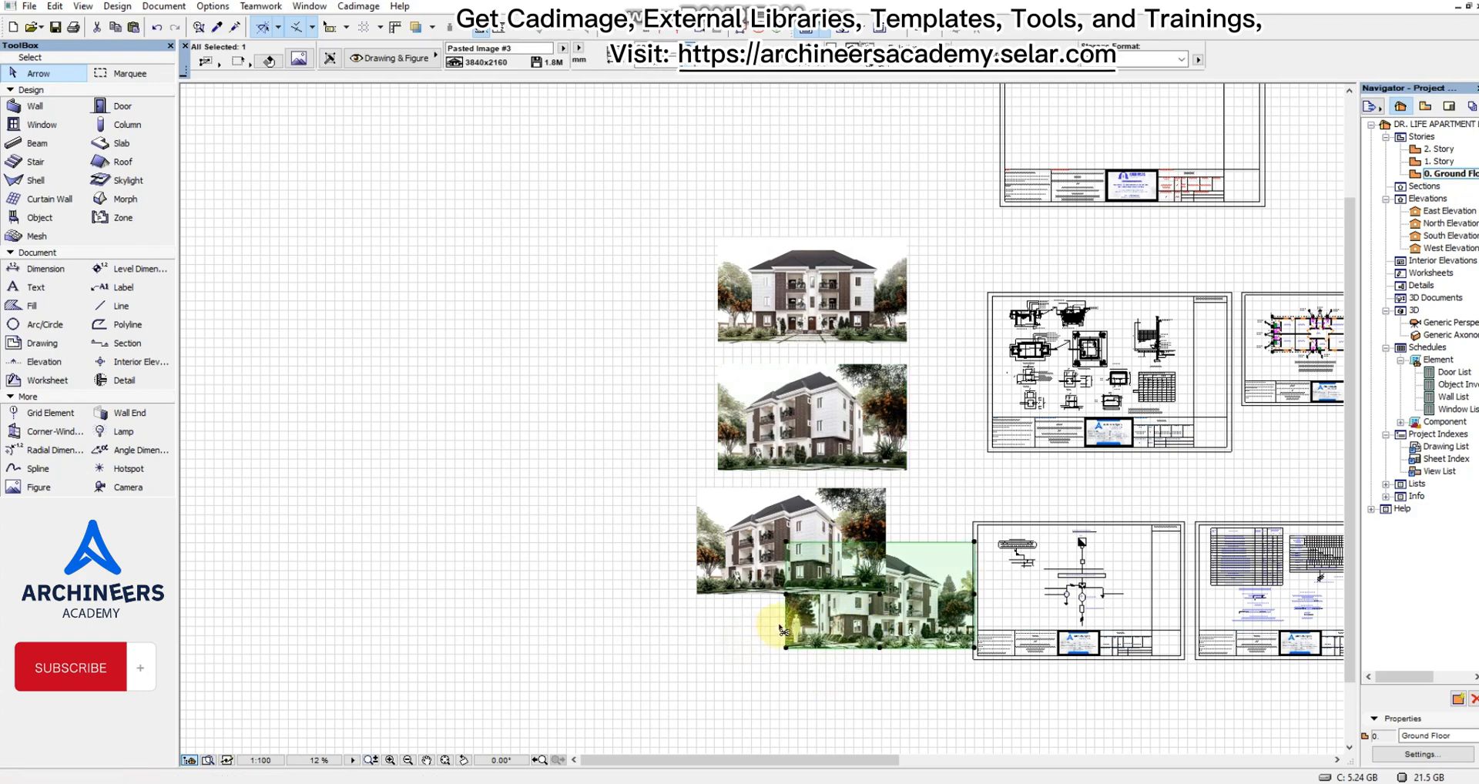
{"action": "left_click", "coordinate": [834, 626]}
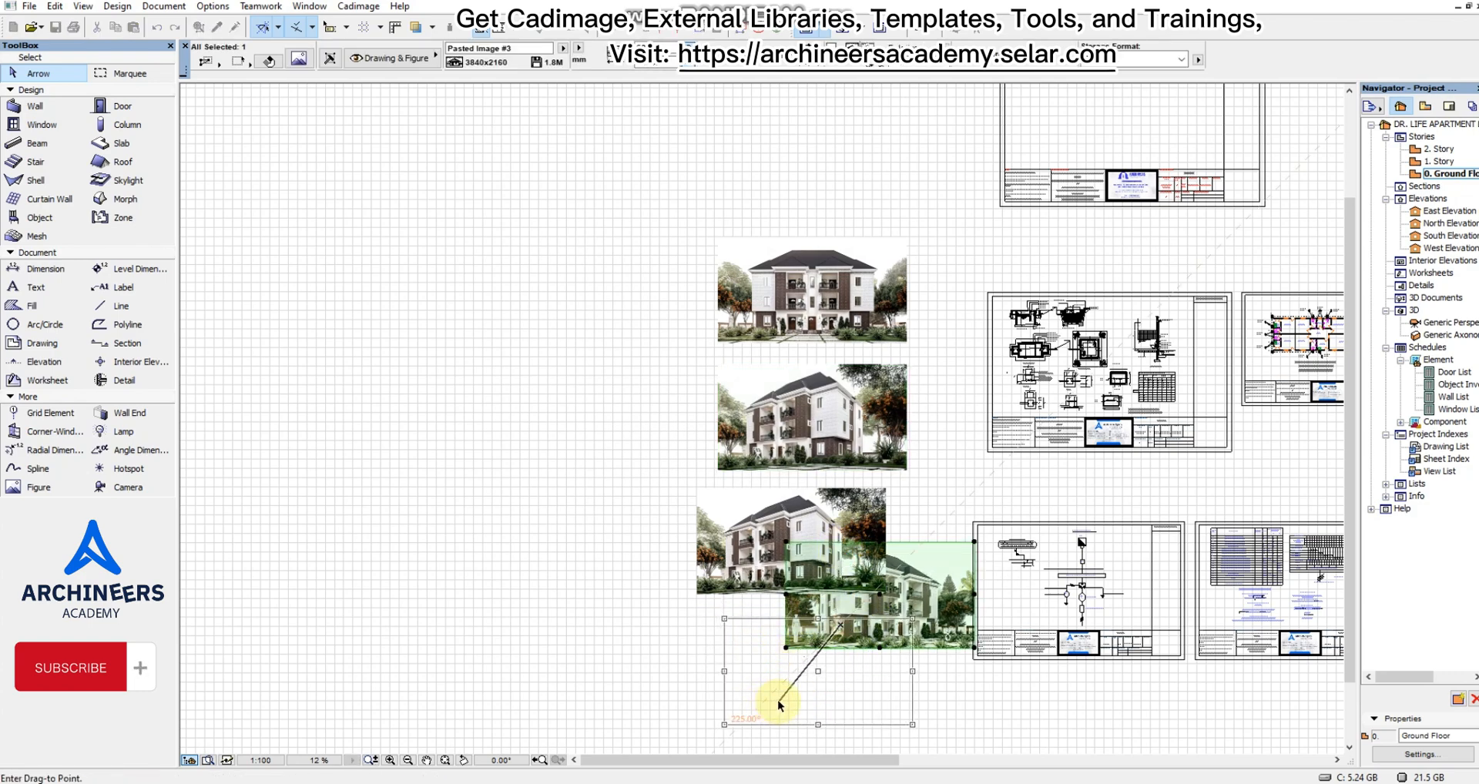
{"action": "left_click", "coordinate": [784, 698]}
Shift the third render sideways to align it with the two renders above it.
{"action": "left_click", "coordinate": [637, 540]}
{"action": "left_click", "coordinate": [634, 507]}
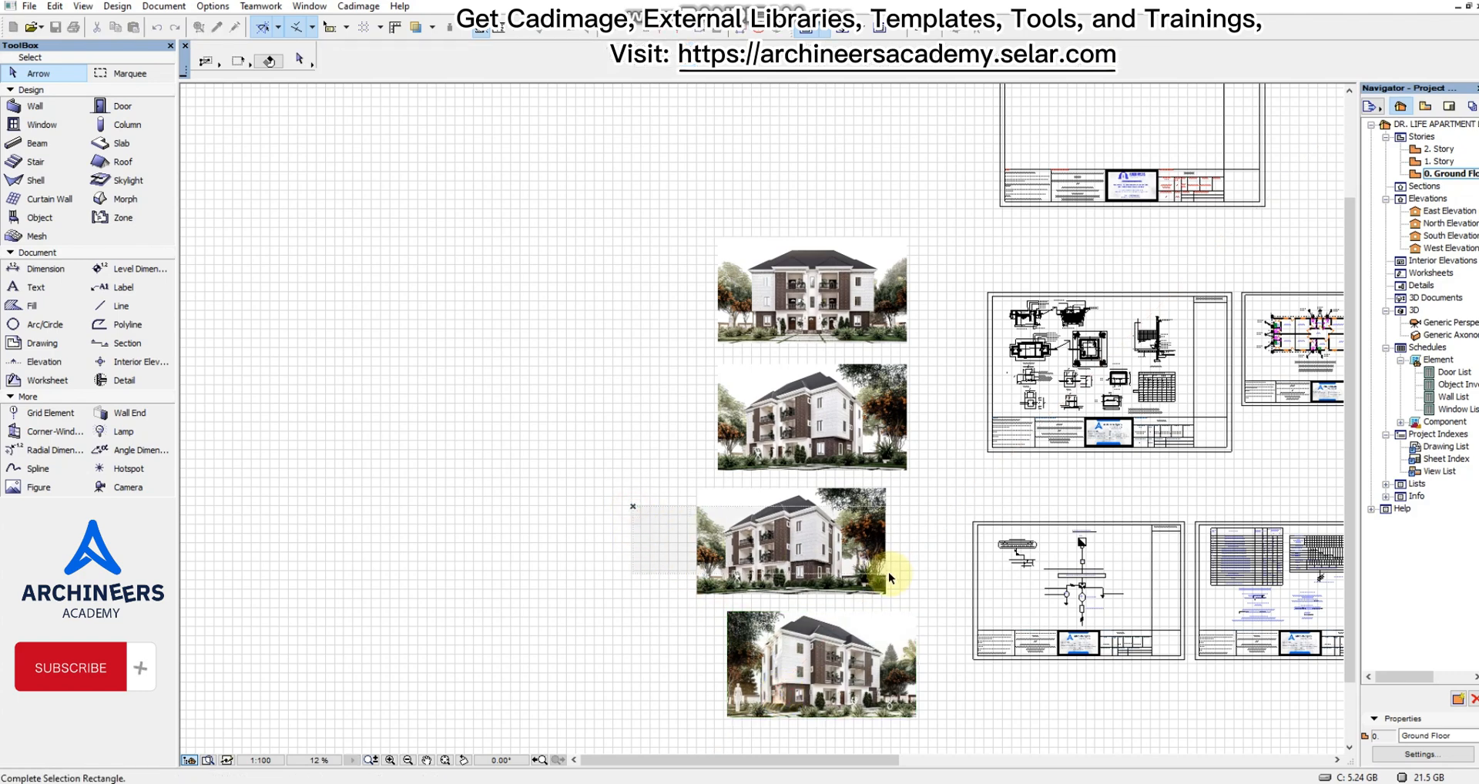
{"action": "left_click", "coordinate": [883, 572]}
{"action": "key", "text": "ctrl+d"}
{"action": "left_click", "coordinate": [712, 505]}
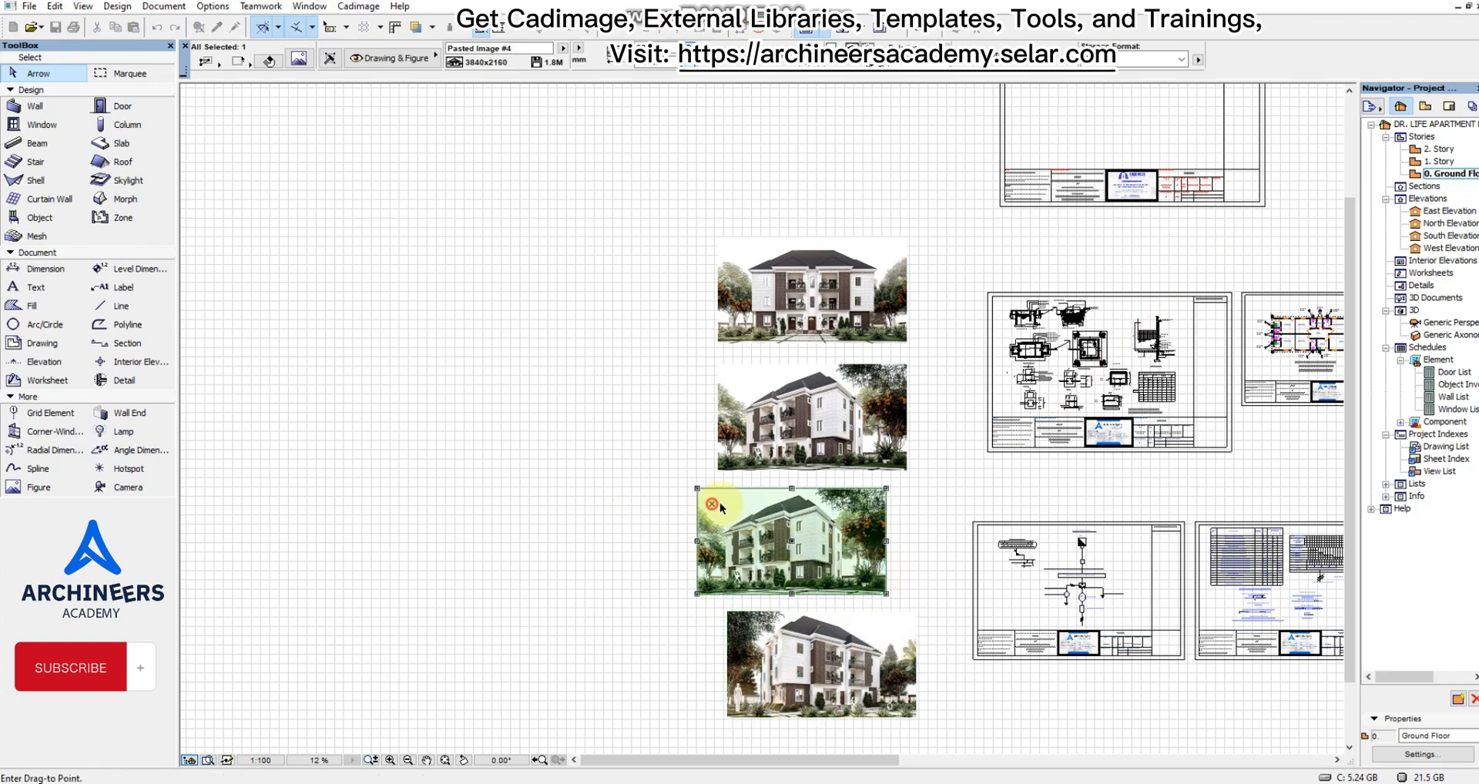
{"action": "left_click", "coordinate": [736, 509]}
Shift the lowest render sideways to align it with the column of renders above.
{"action": "scroll", "coordinate": [720, 683], "scroll_direction": "down", "scroll_amount": 2}
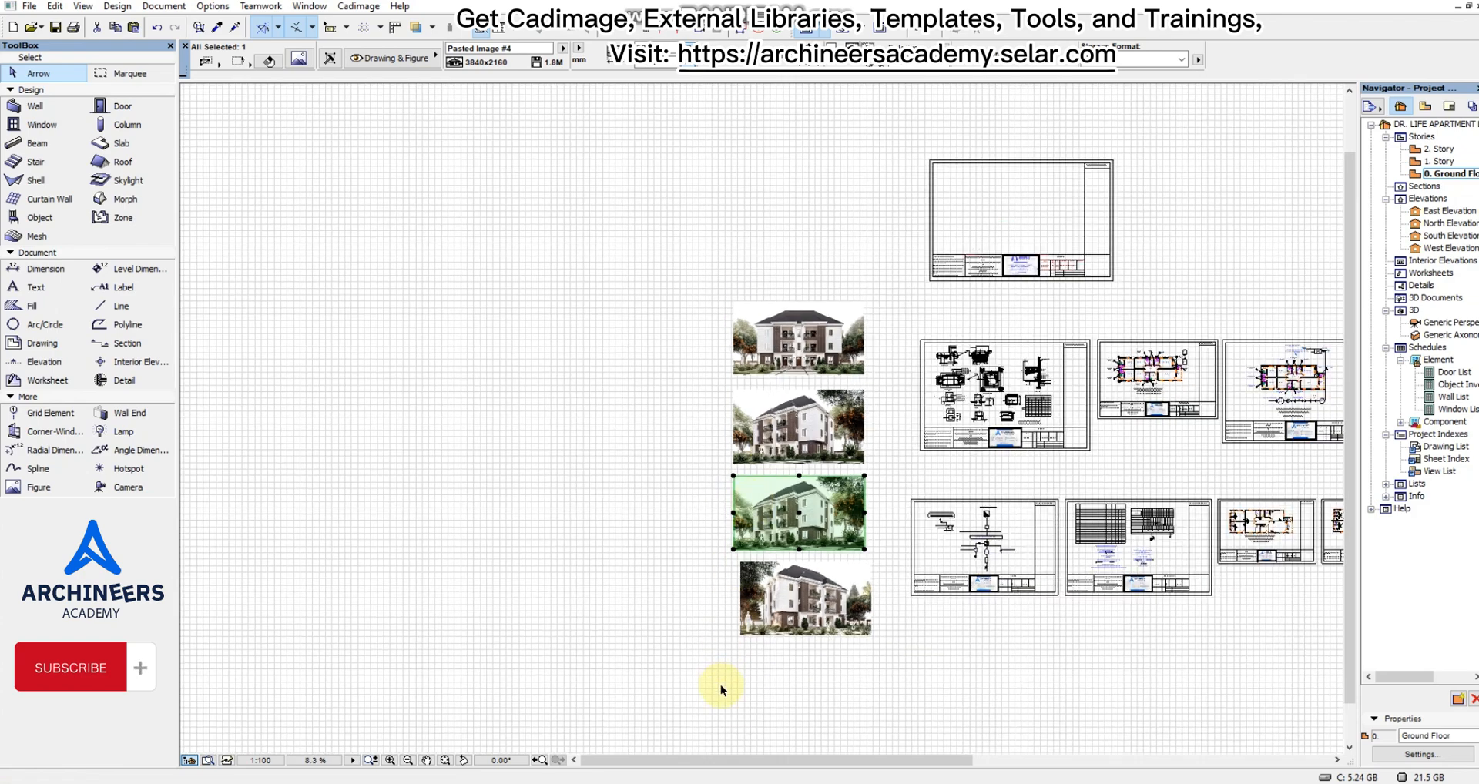
{"action": "scroll", "coordinate": [821, 609], "scroll_direction": "up", "scroll_amount": 4}
{"action": "left_click", "coordinate": [850, 616]}
{"action": "left_click", "coordinate": [740, 501]}
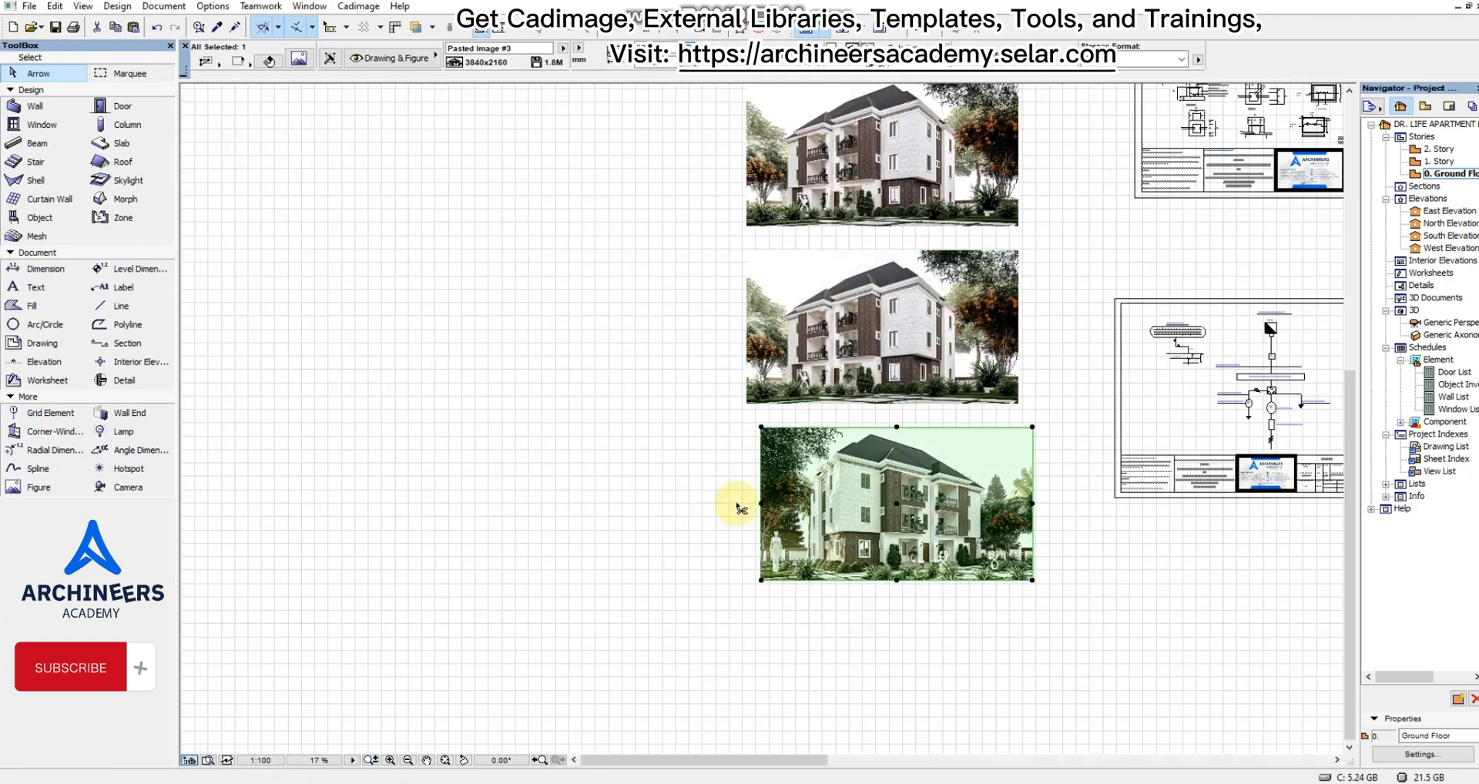
{"action": "key", "text": "ctrl+d"}
{"action": "left_click", "coordinate": [782, 494]}
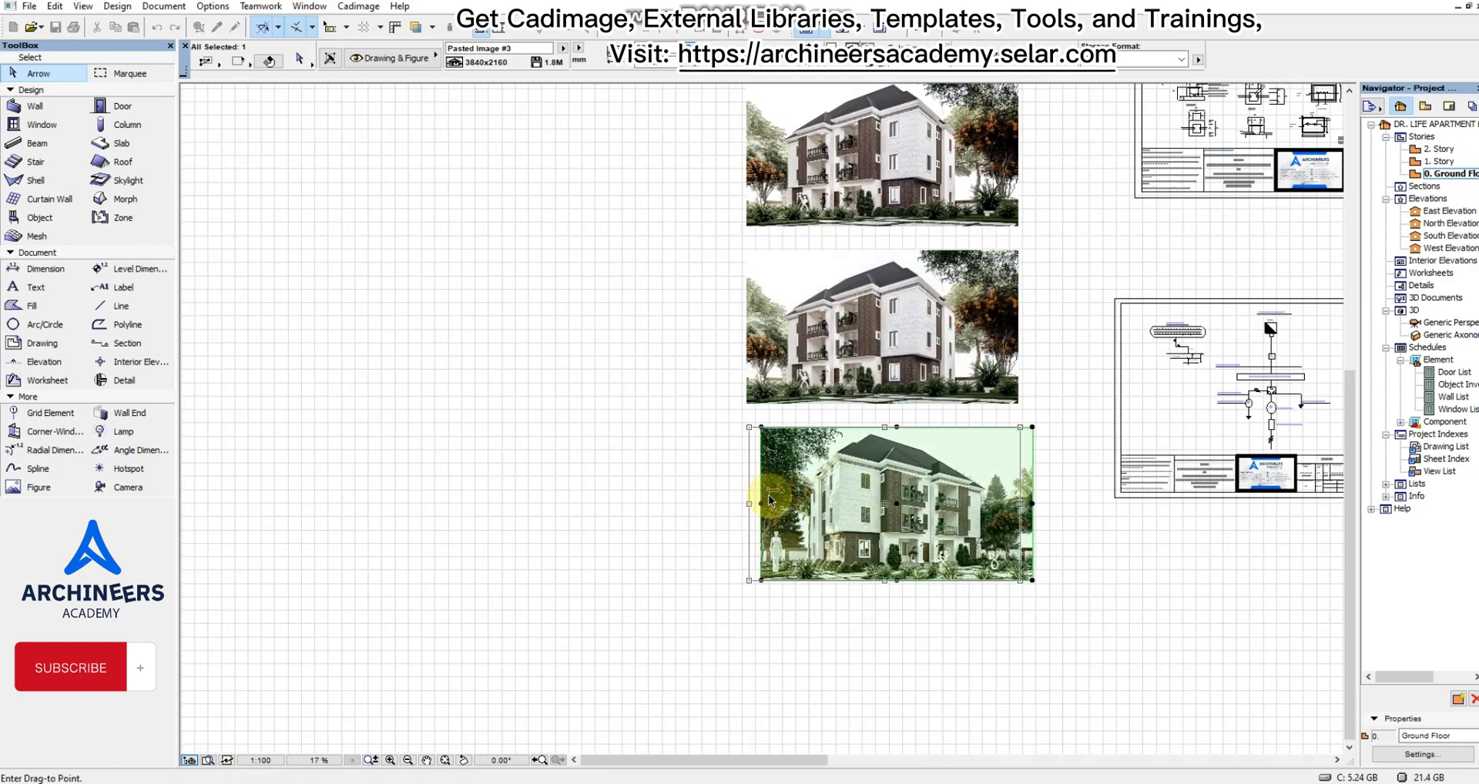
{"action": "left_click", "coordinate": [772, 504]}
Examine the arranged column of four renders beside the drawing sheets and clear the selection.
{"action": "scroll", "coordinate": [771, 540], "scroll_direction": "down", "scroll_amount": 2}
{"action": "scroll", "coordinate": [853, 247], "scroll_direction": "up", "scroll_amount": 2}
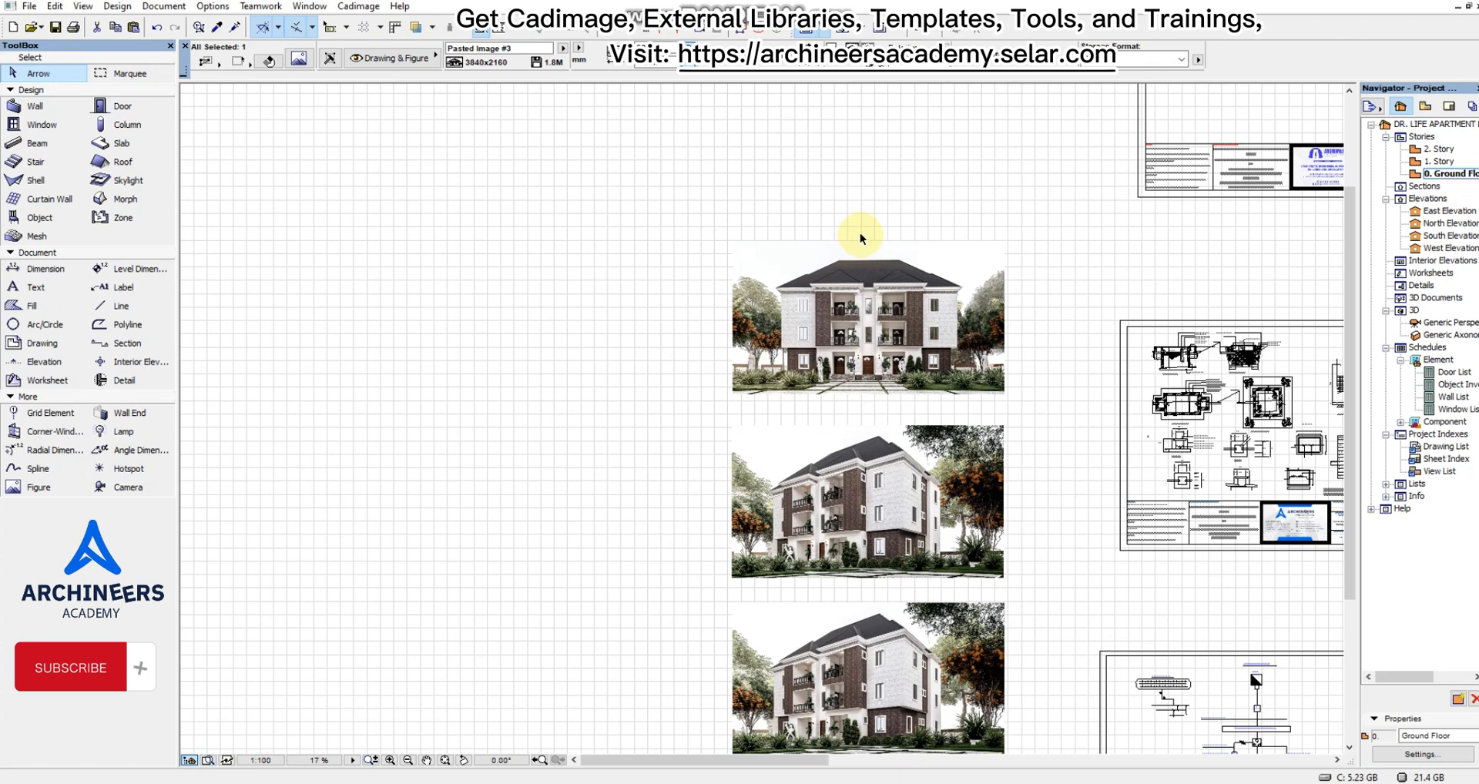
{"action": "scroll", "coordinate": [862, 233], "scroll_direction": "down", "scroll_amount": 2}
{"action": "scroll", "coordinate": [849, 297], "scroll_direction": "up", "scroll_amount": 2}
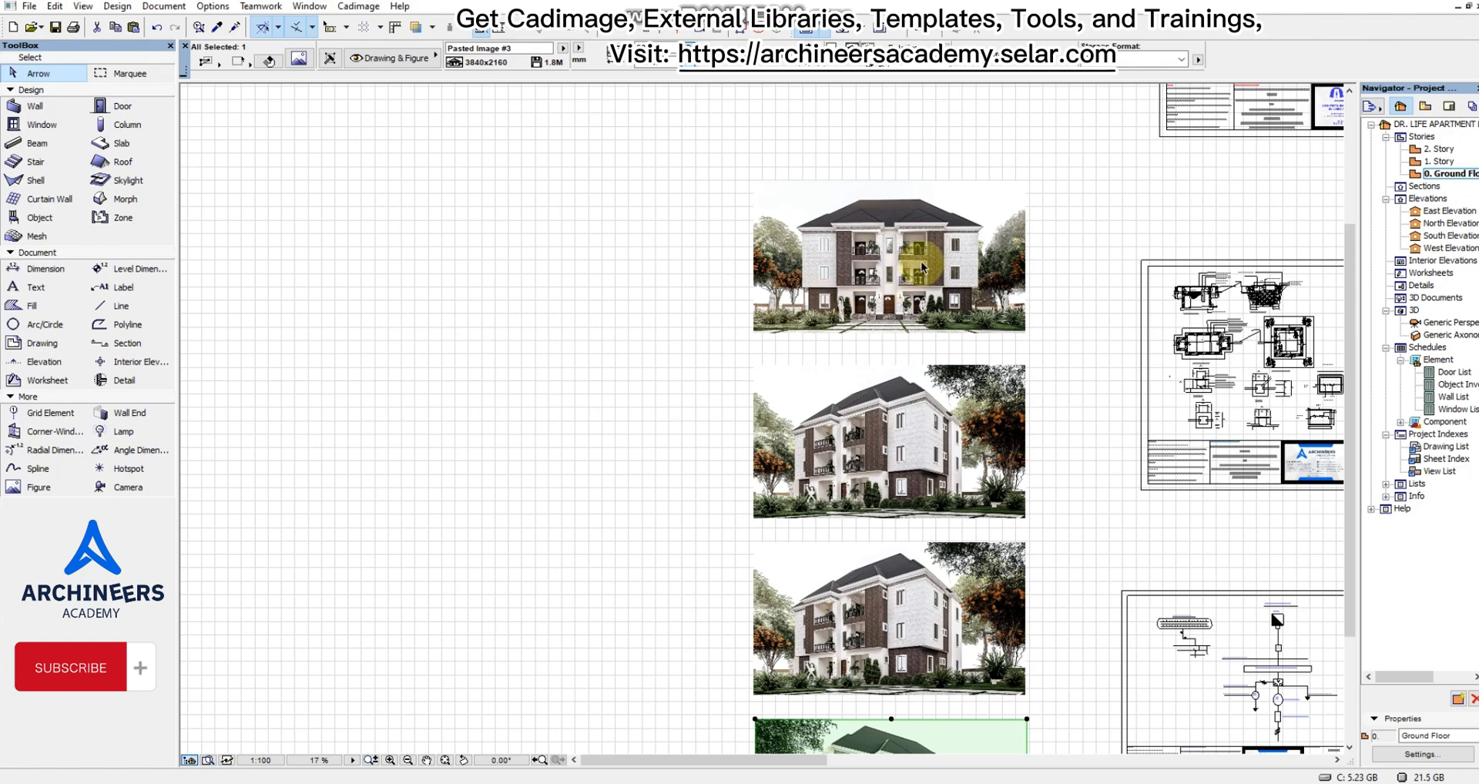
{"action": "scroll", "coordinate": [929, 258], "scroll_direction": "down", "scroll_amount": 2}
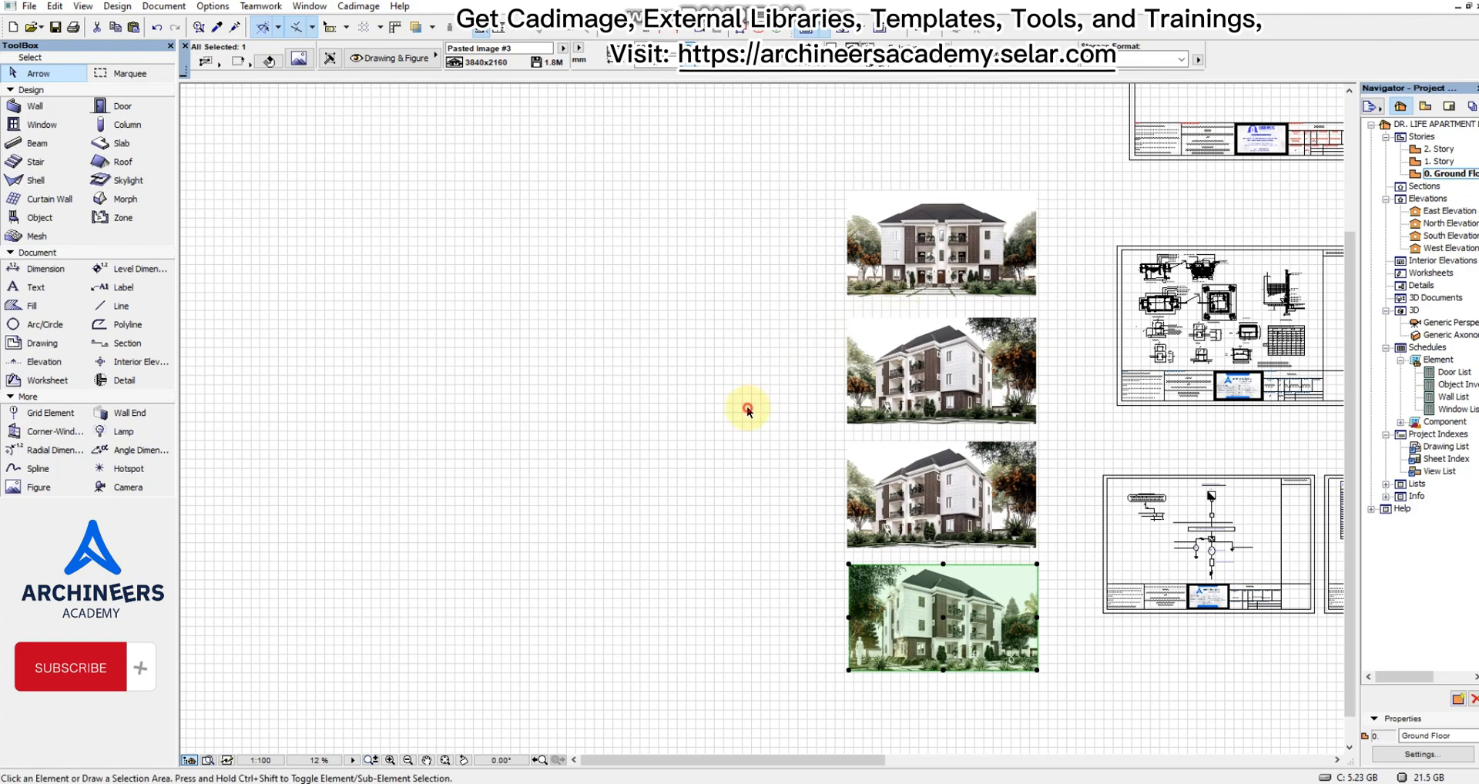
{"action": "left_click", "coordinate": [746, 408]}
{"action": "scroll", "coordinate": [875, 330], "scroll_direction": "up", "scroll_amount": 2}
{"action": "scroll", "coordinate": [1001, 370], "scroll_direction": "up", "scroll_amount": 1}
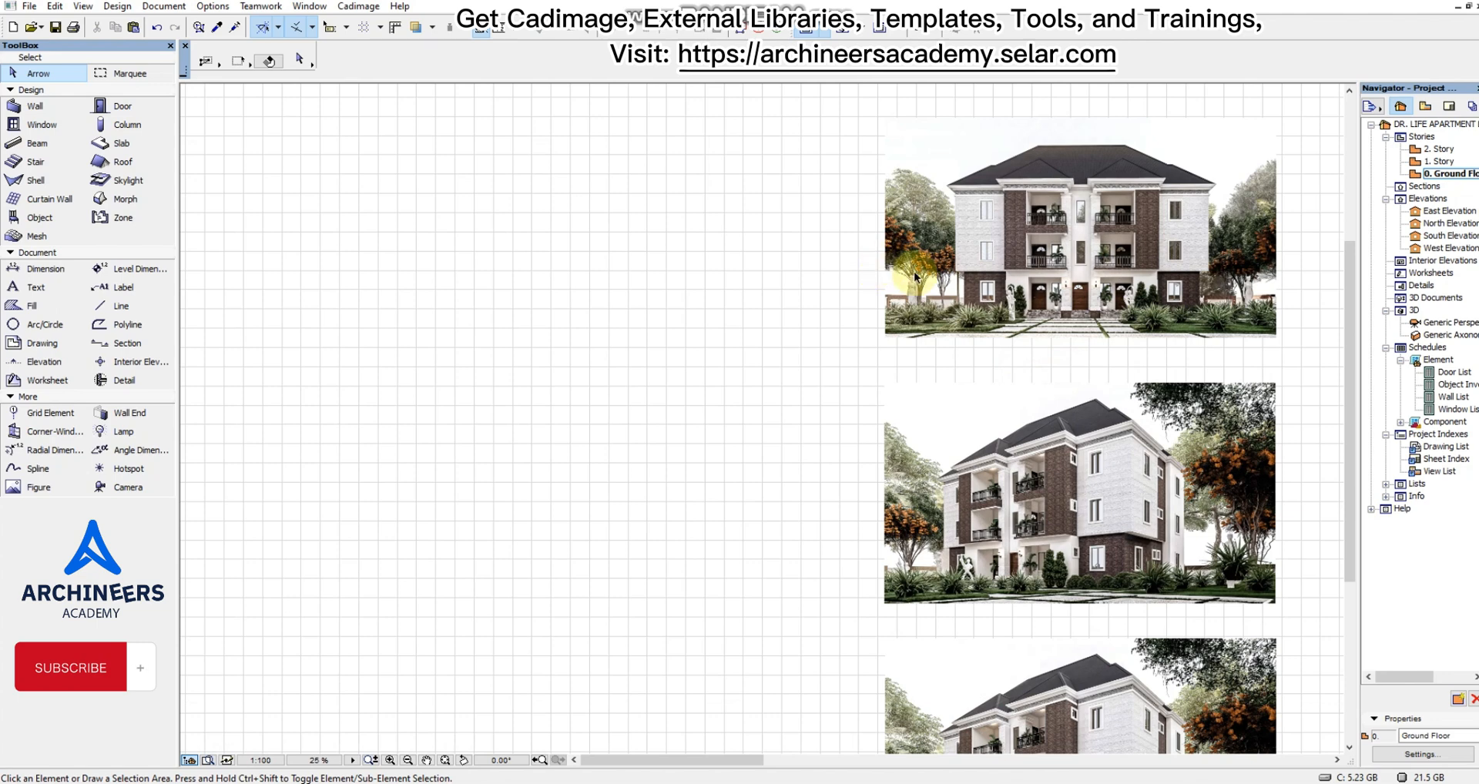
Delete the duplicate corner render that is third in the column of renders.
{"action": "scroll", "coordinate": [917, 293], "scroll_direction": "down", "scroll_amount": 1}
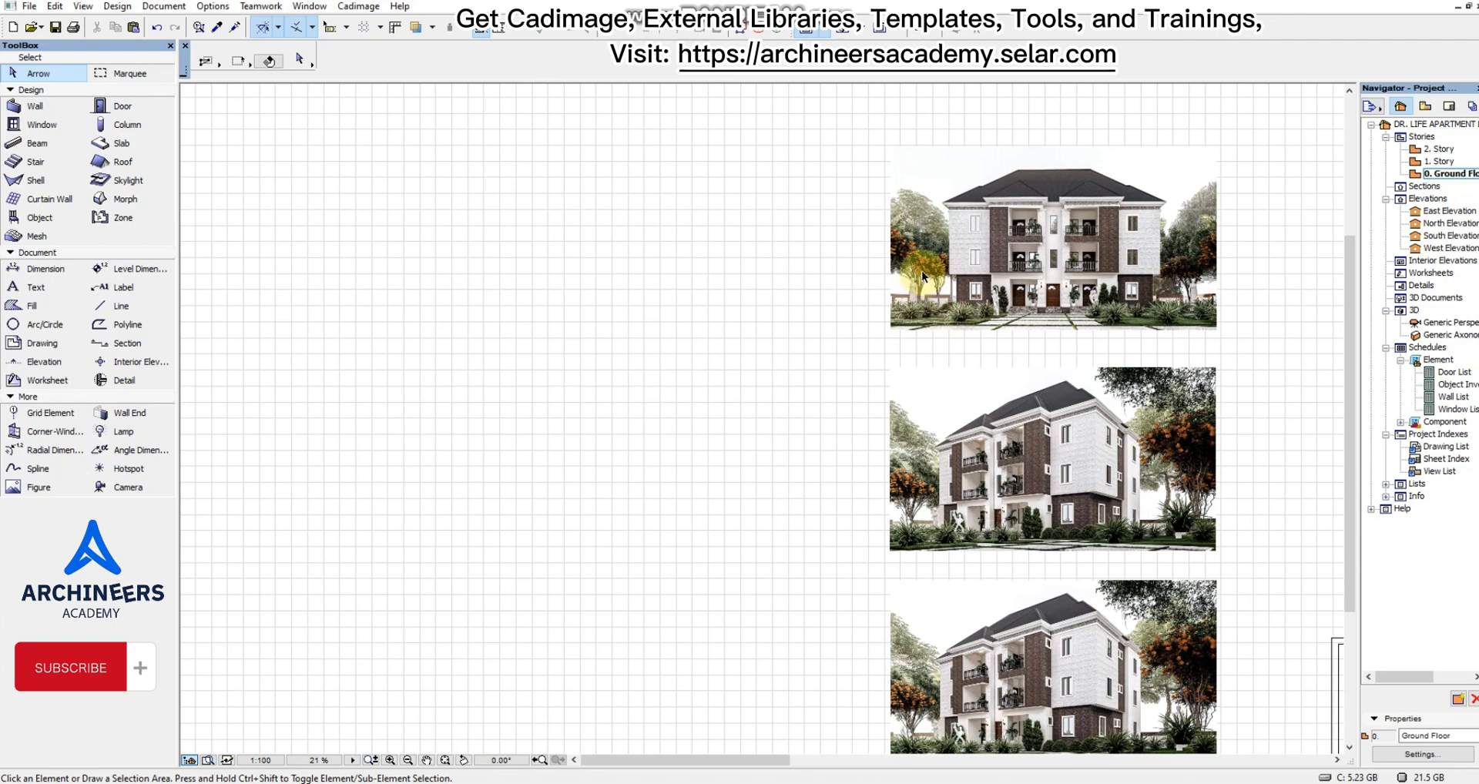
{"action": "scroll", "coordinate": [922, 270], "scroll_direction": "down", "scroll_amount": 3}
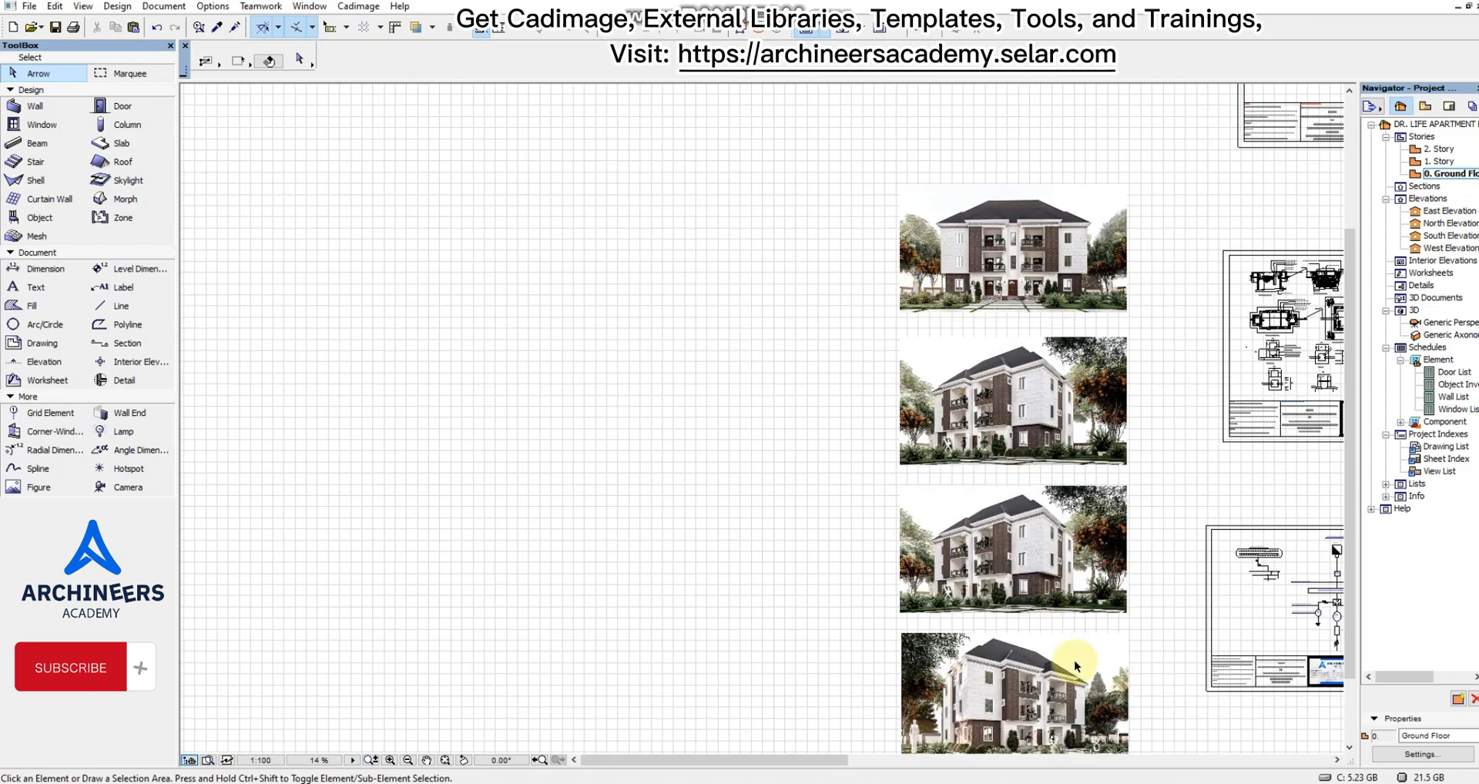
{"action": "scroll", "coordinate": [1168, 584], "scroll_direction": "up", "scroll_amount": 5}
{"action": "left_click", "coordinate": [1156, 504]}
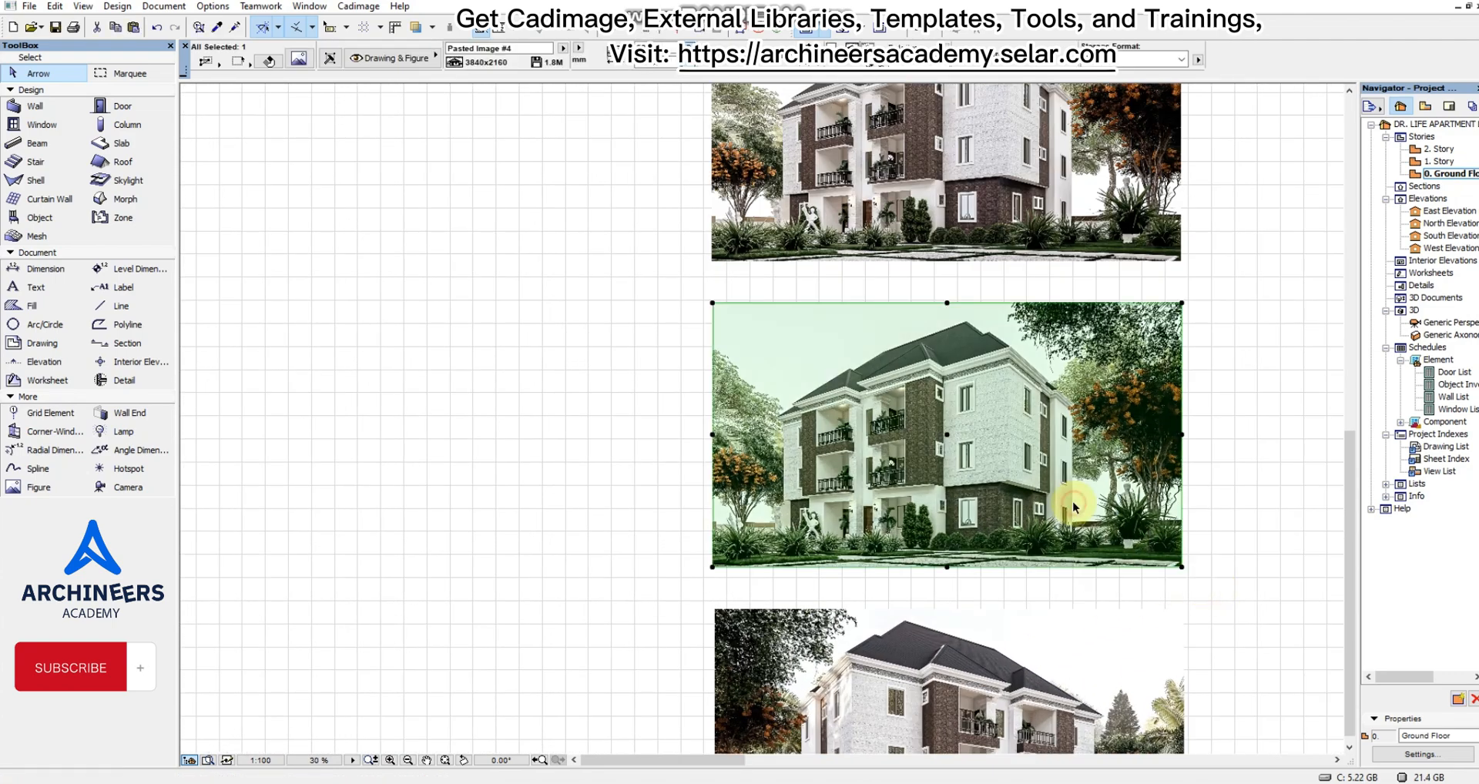
{"action": "key", "text": "Delete"}
Place a copy of the lowest render in the empty area on the far side of the column from the drawing sheets.
{"action": "scroll", "coordinate": [1093, 504], "scroll_direction": "down", "scroll_amount": 5}
{"action": "scroll", "coordinate": [1094, 502], "scroll_direction": "up", "scroll_amount": 3}
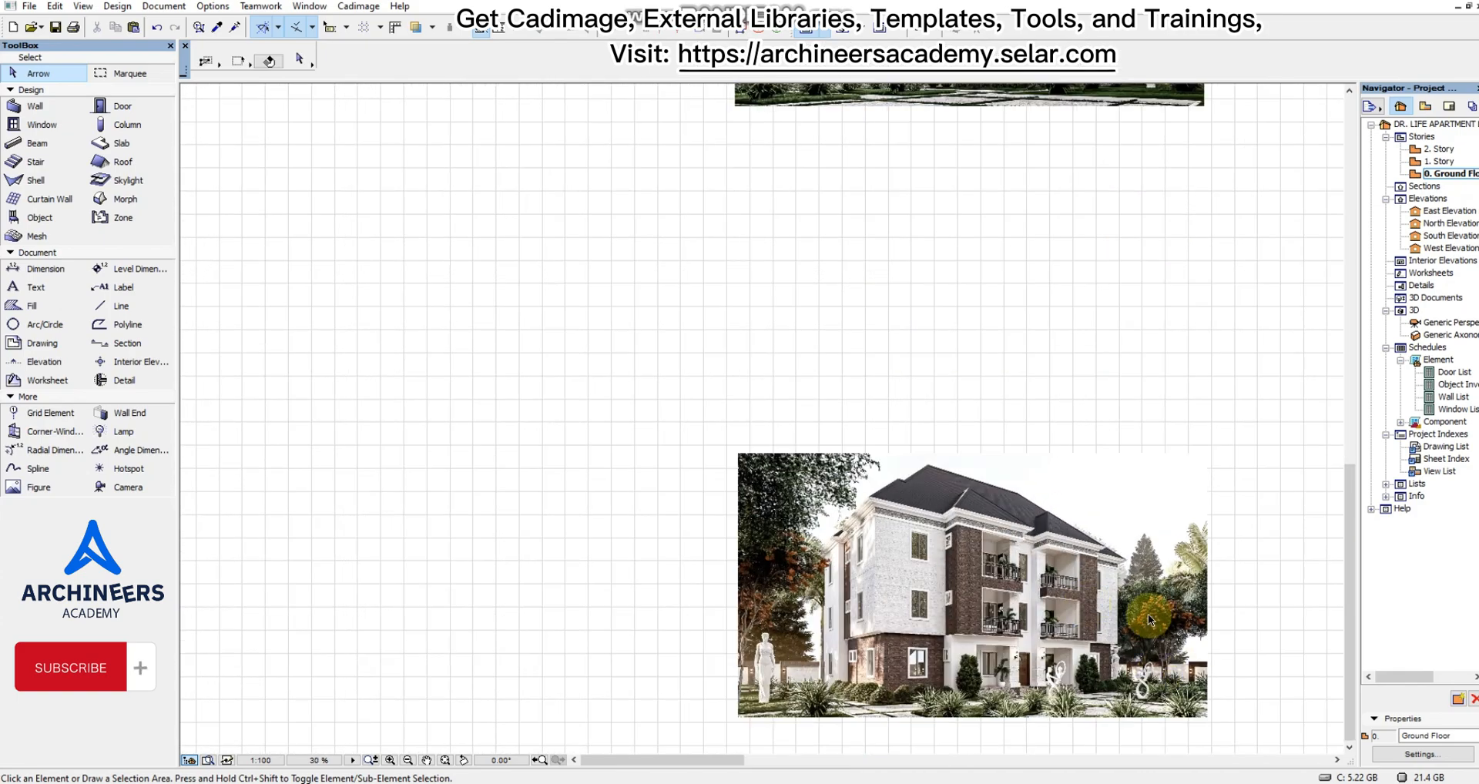
{"action": "scroll", "coordinate": [1209, 695], "scroll_direction": "down", "scroll_amount": 3}
{"action": "scroll", "coordinate": [1115, 265], "scroll_direction": "up", "scroll_amount": 3}
{"action": "scroll", "coordinate": [953, 331], "scroll_direction": "down", "scroll_amount": 2}
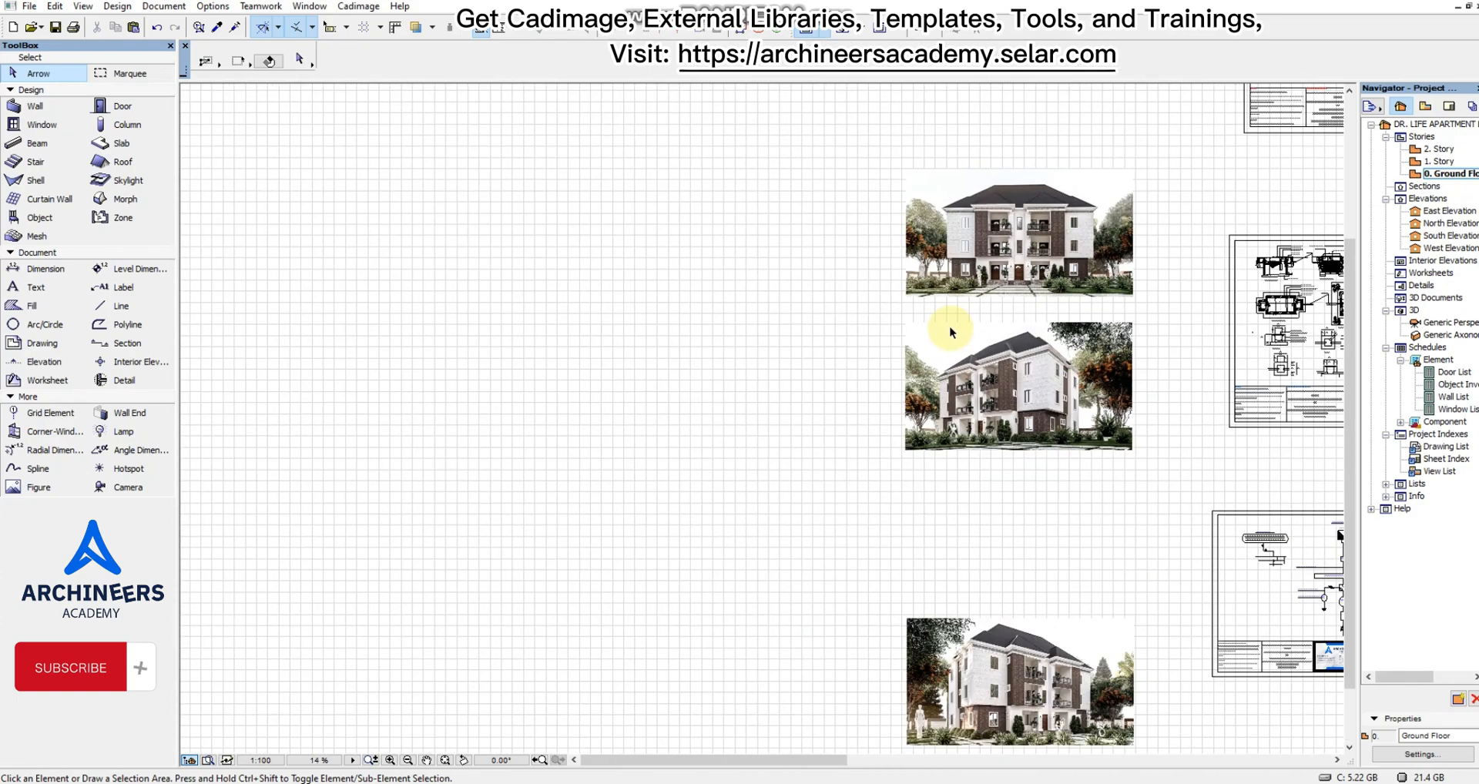
{"action": "scroll", "coordinate": [991, 456], "scroll_direction": "down", "scroll_amount": 1}
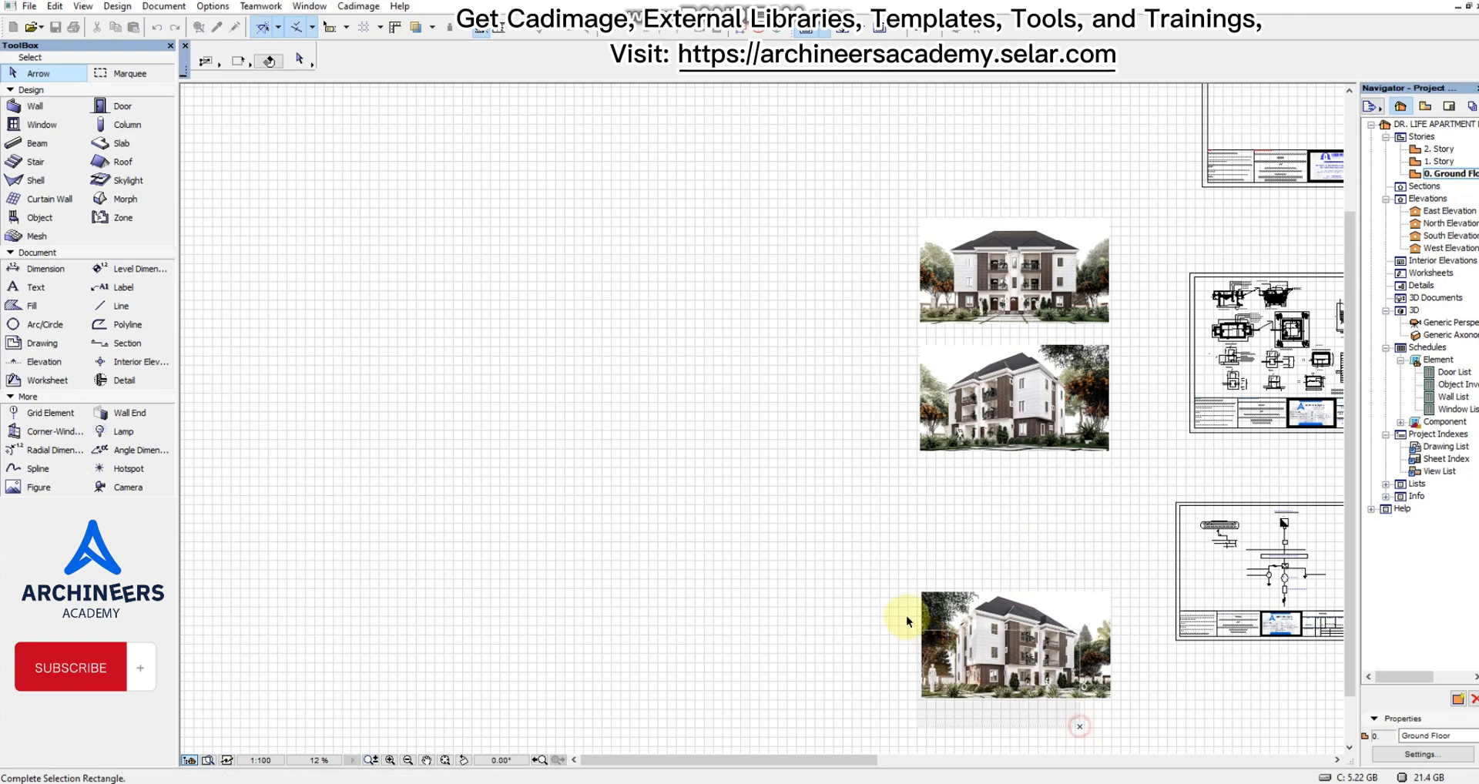
{"action": "left_click", "coordinate": [932, 621]}
{"action": "left_click_drag", "start_coordinate": [990, 639], "coordinate": [524, 359]}
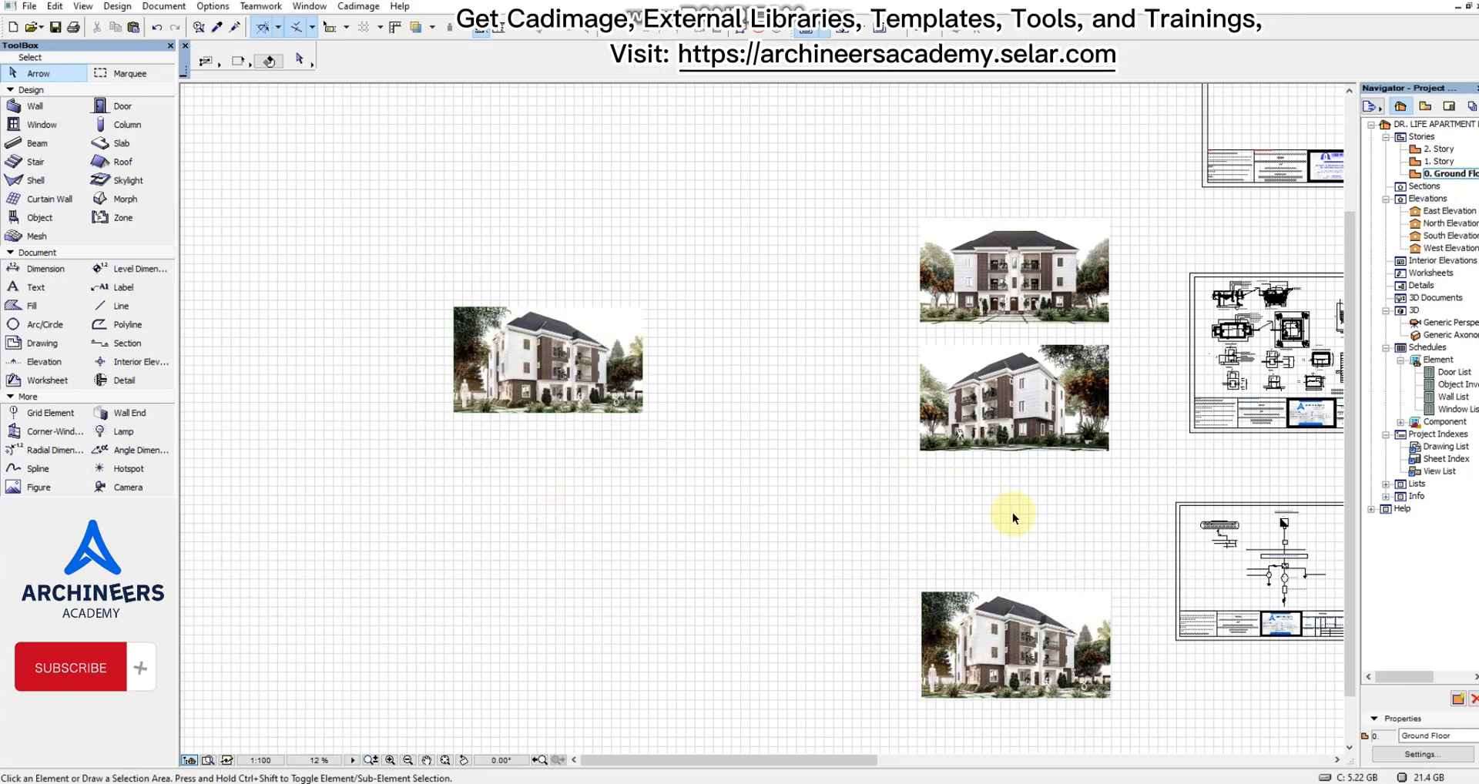
Place a copy of the column's second render directly below the newly copied render and clear the selection.
{"action": "left_click_drag", "start_coordinate": [1015, 515], "coordinate": [872, 410]}
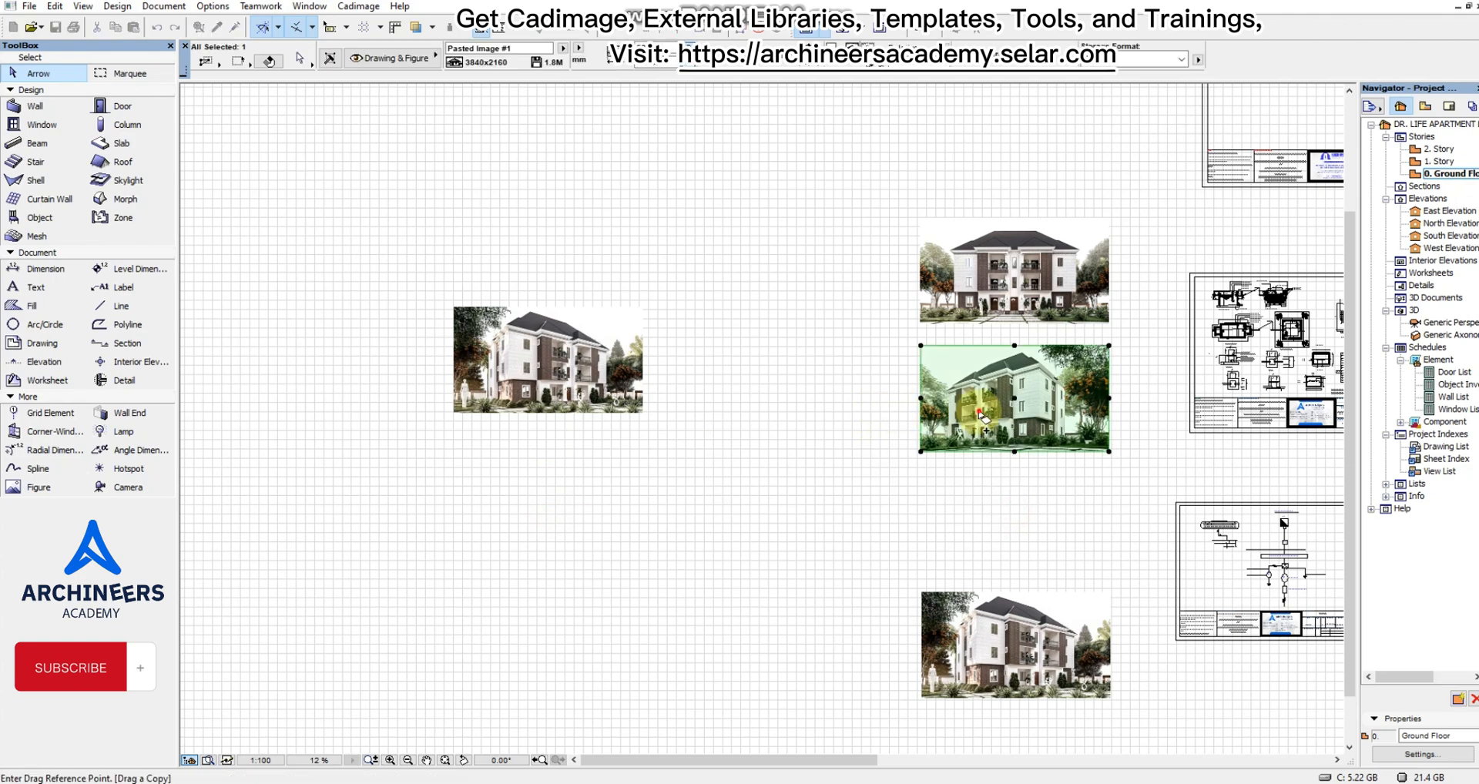
{"action": "left_click_drag", "start_coordinate": [979, 412], "coordinate": [515, 499]}
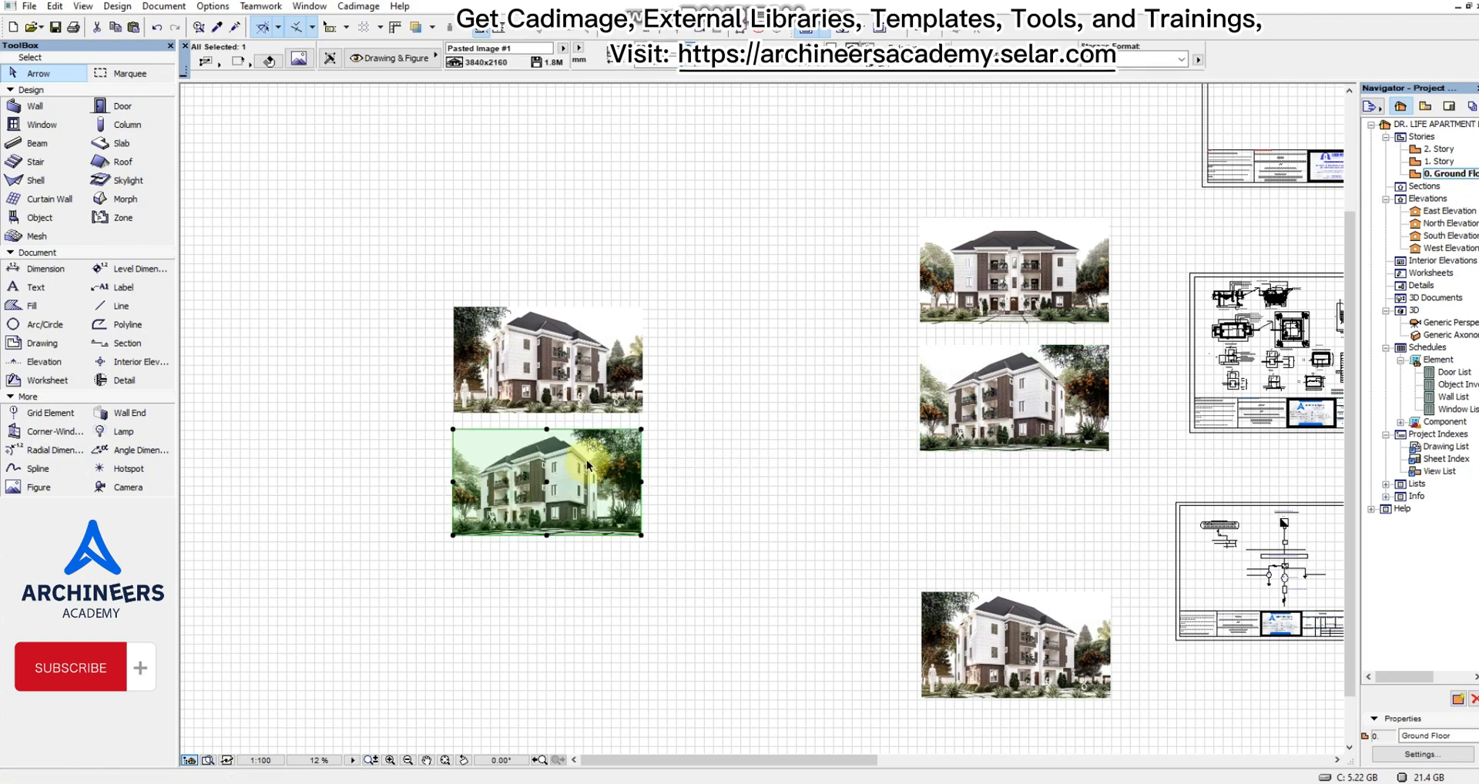
{"action": "scroll", "coordinate": [779, 479], "scroll_direction": "up", "scroll_amount": 3}
{"action": "scroll", "coordinate": [857, 433], "scroll_direction": "down", "scroll_amount": 3}
{"action": "scroll", "coordinate": [859, 435], "scroll_direction": "up", "scroll_amount": 2}
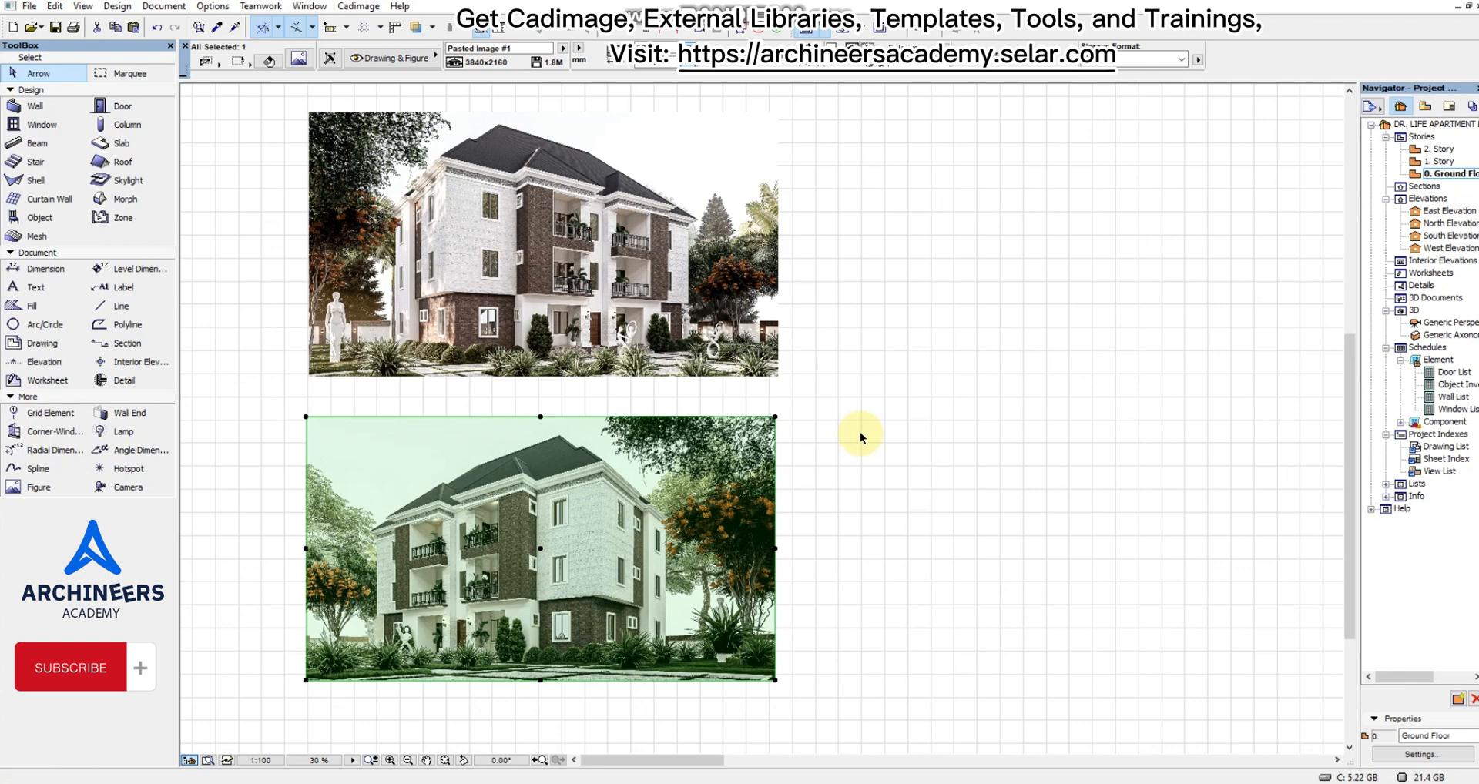
{"action": "left_click", "coordinate": [805, 404]}
Move the lower copied render up by its upper corner until it sits flush against the render above.
{"action": "scroll", "coordinate": [803, 403], "scroll_direction": "down", "scroll_amount": 3}
{"action": "scroll", "coordinate": [803, 405], "scroll_direction": "up", "scroll_amount": 2}
{"action": "scroll", "coordinate": [805, 400], "scroll_direction": "up", "scroll_amount": 1}
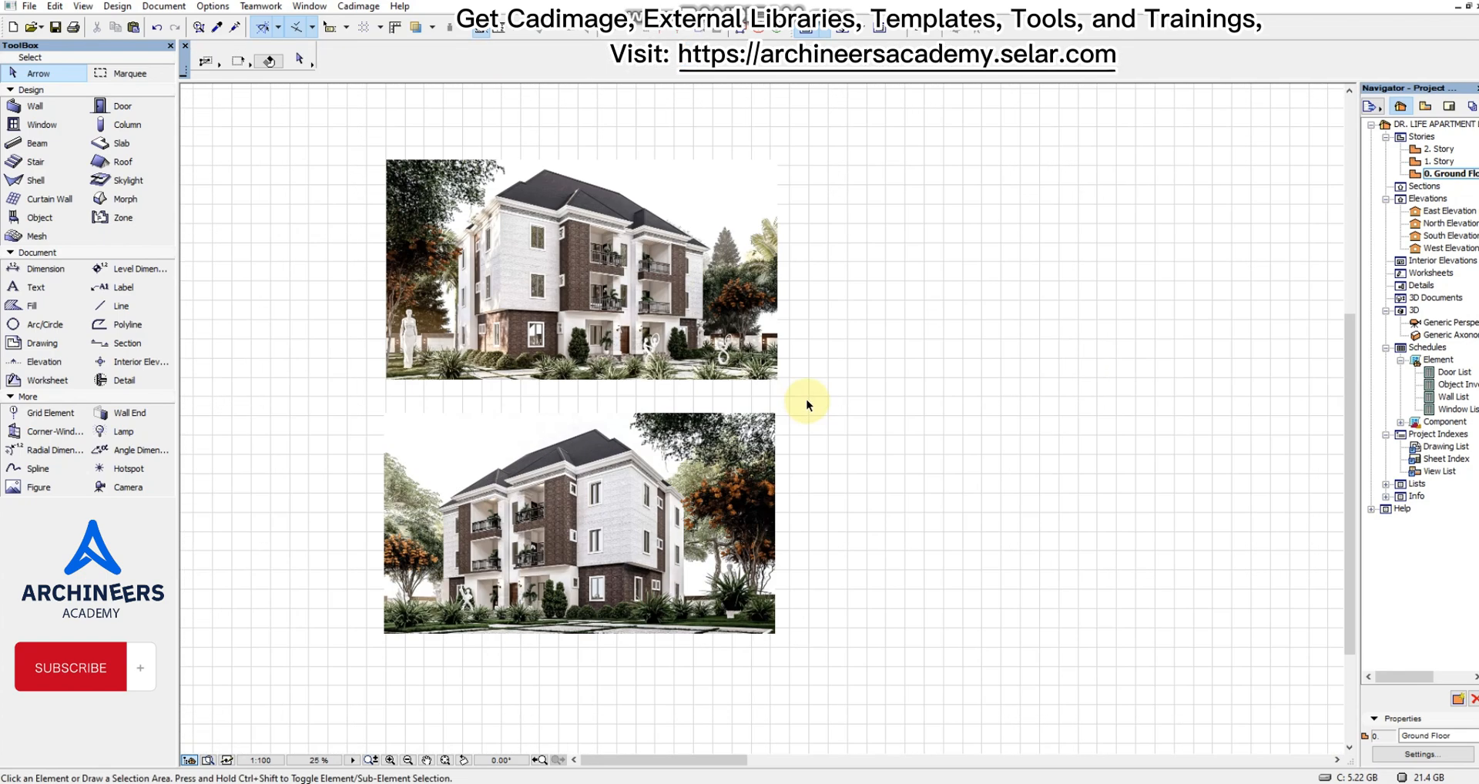
{"action": "scroll", "coordinate": [736, 373], "scroll_direction": "down", "scroll_amount": 1}
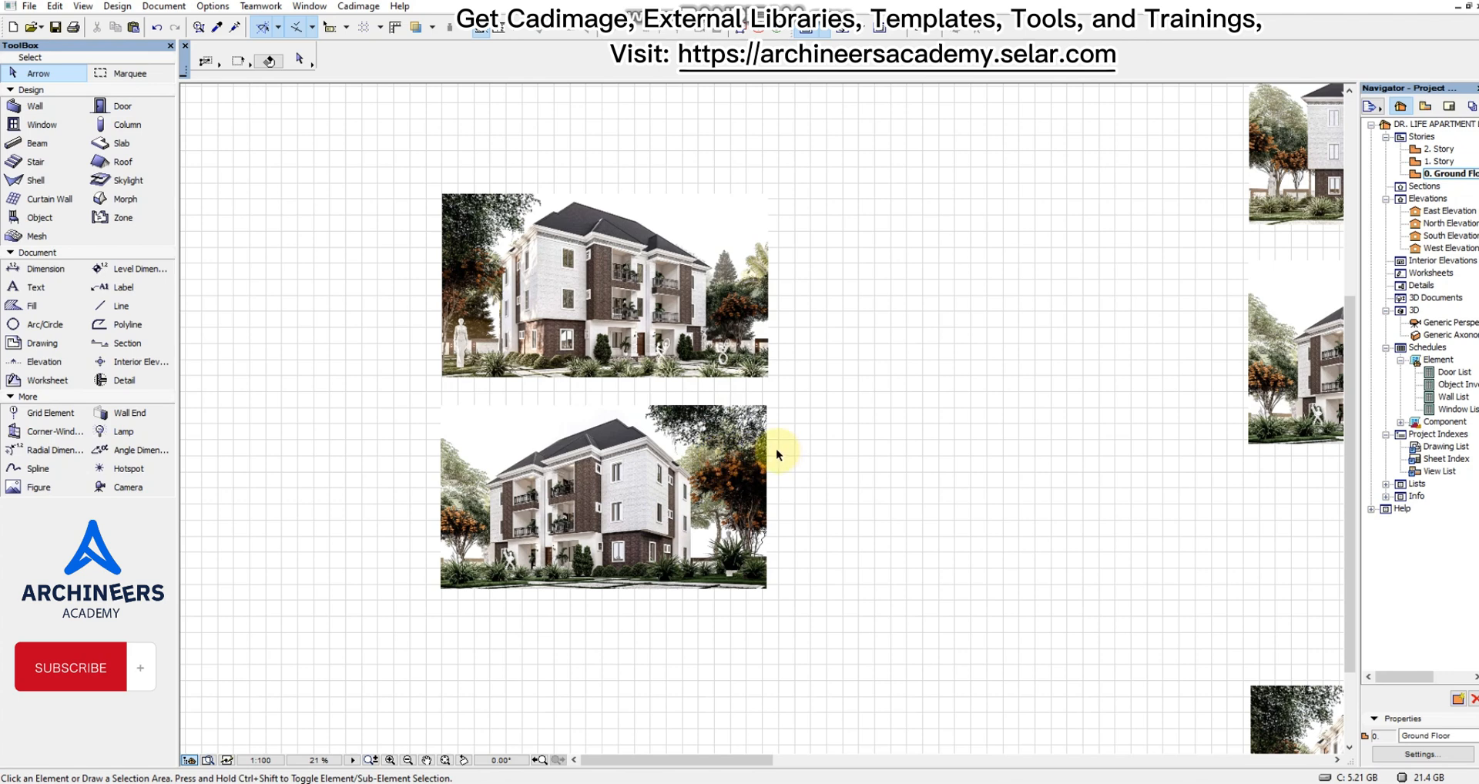
{"action": "left_click", "coordinate": [742, 641]}
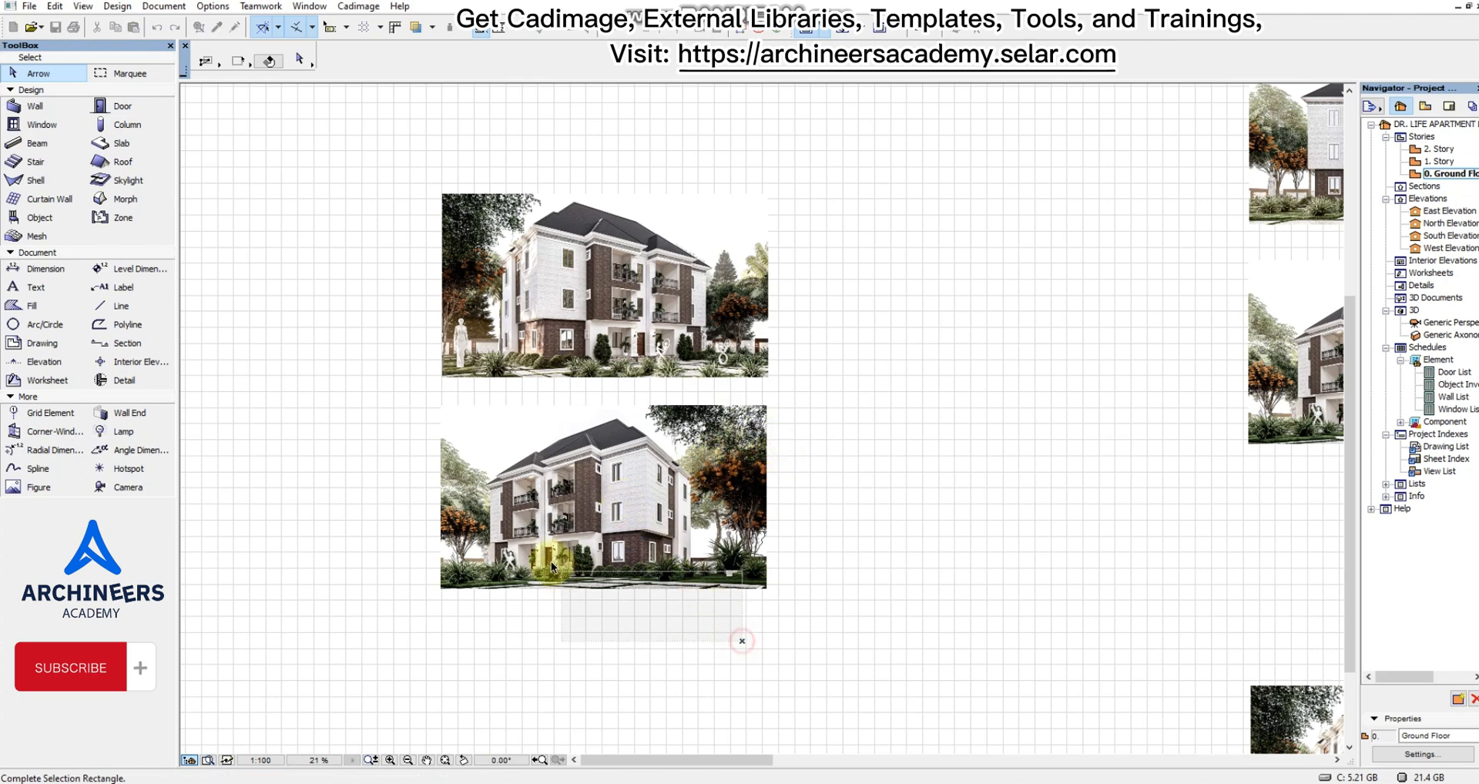
{"action": "left_click", "coordinate": [451, 455]}
{"action": "key", "text": "ctrl+d"}
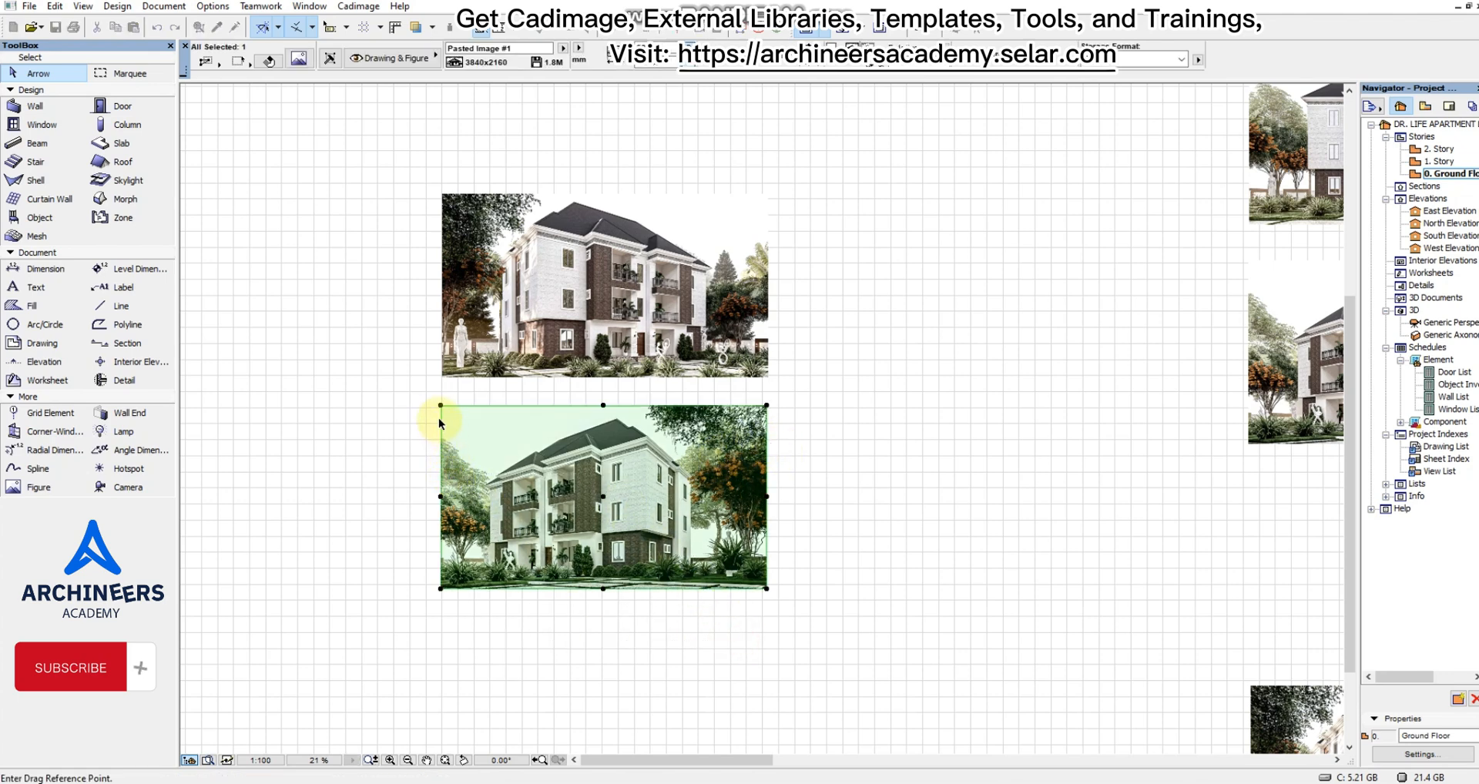
{"action": "left_click", "coordinate": [440, 405]}
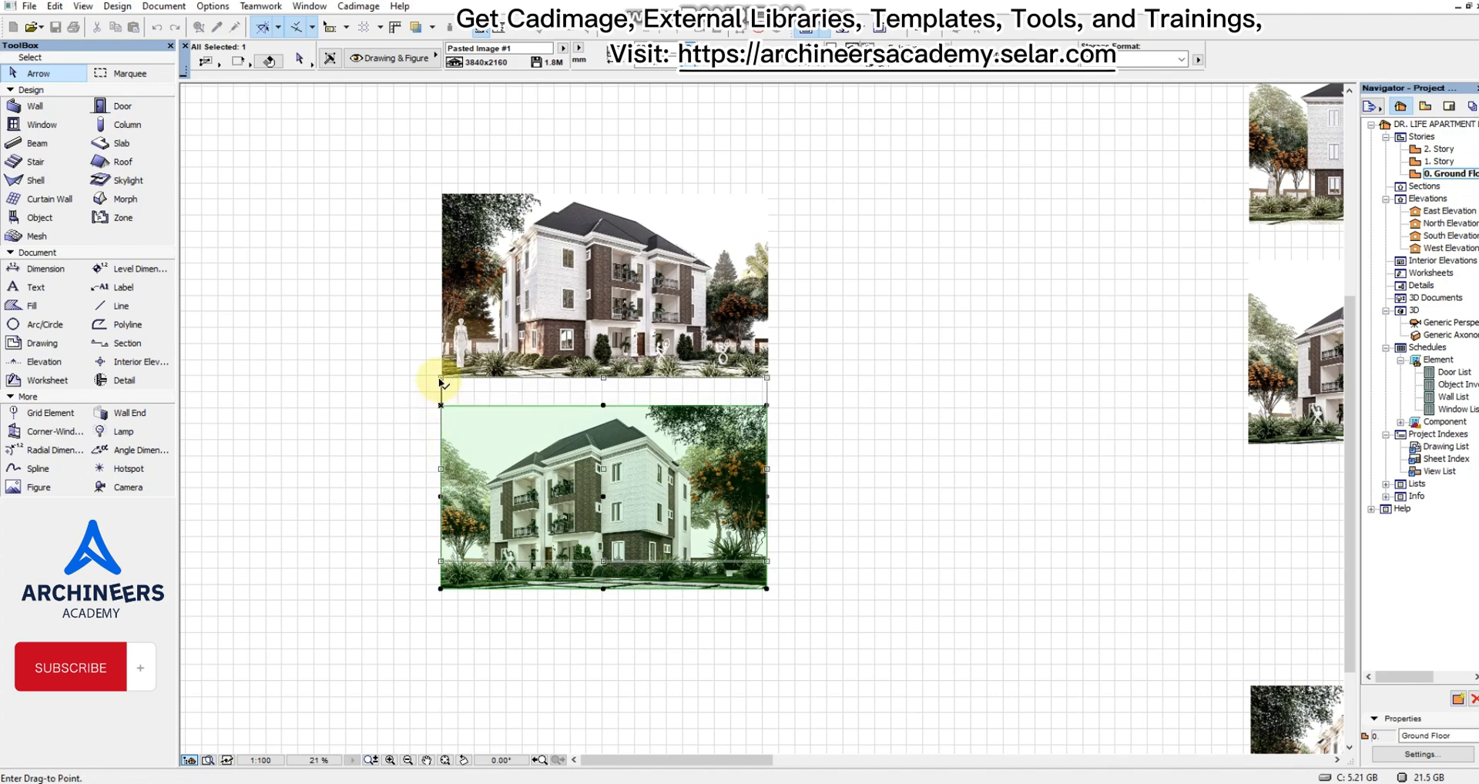
{"action": "left_click", "coordinate": [440, 377]}
{"action": "key", "text": "Escape"}
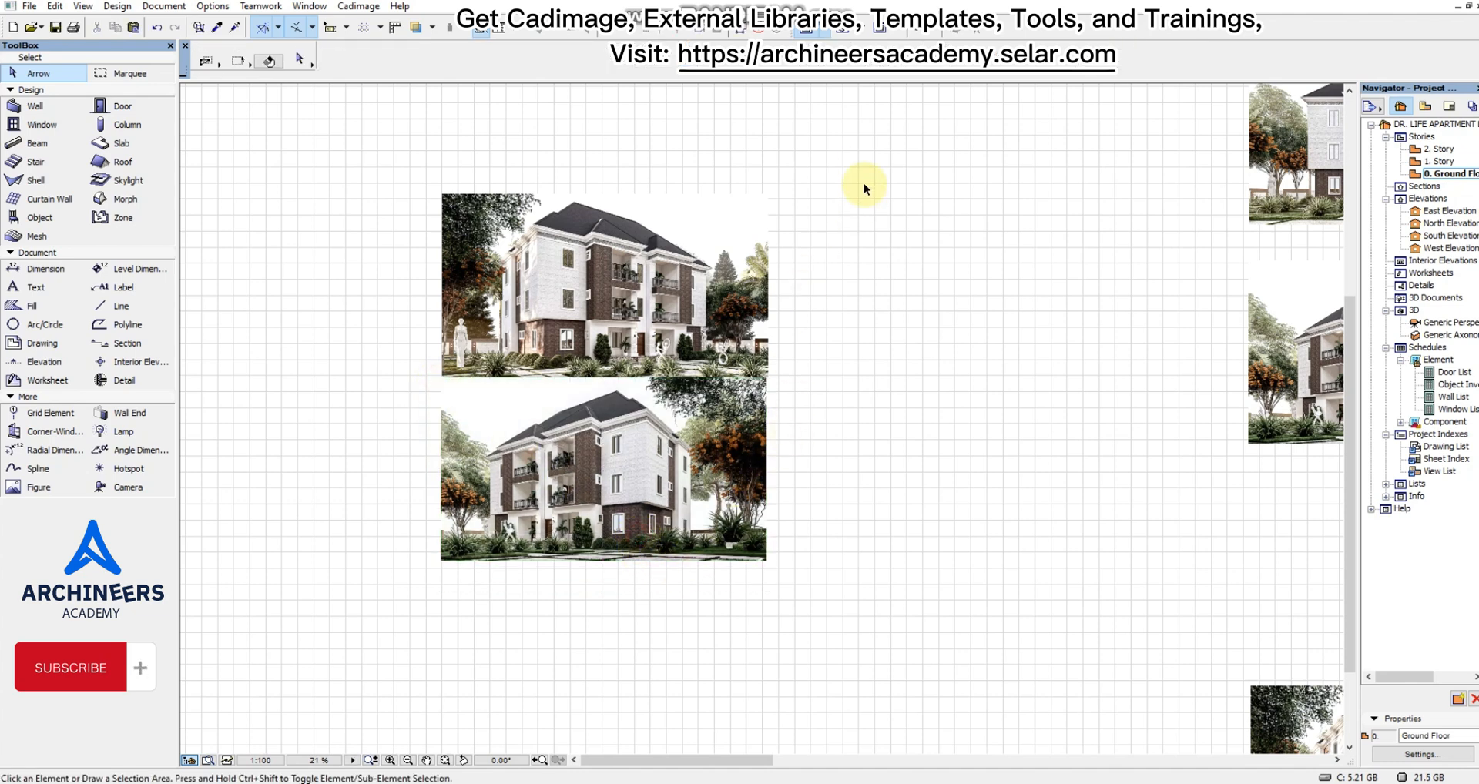
Move the two stacked renders together sideways, farther away from the original column, and clear the selection.
{"action": "left_click", "coordinate": [859, 159]}
{"action": "left_click", "coordinate": [487, 683]}
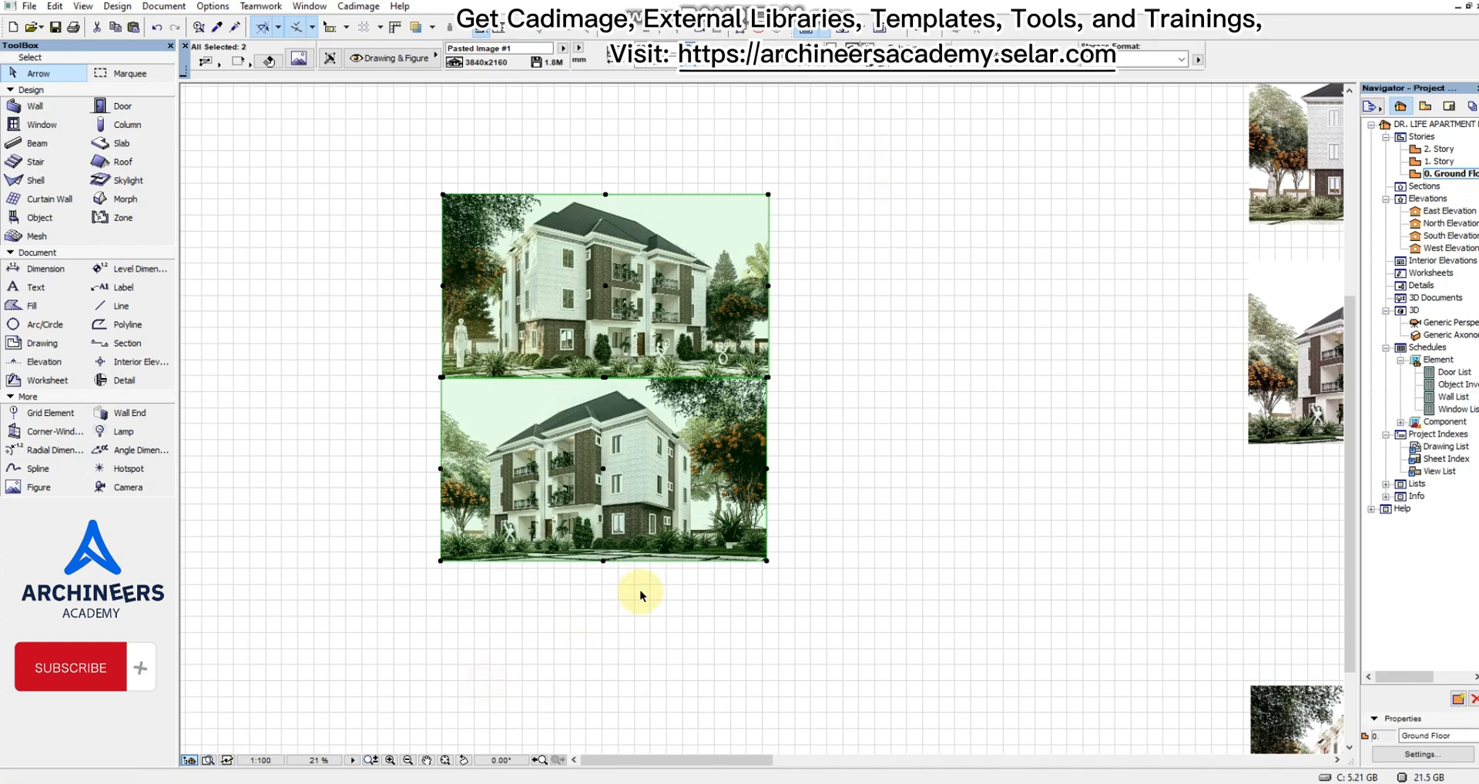
{"action": "key", "text": "ctrl+d"}
{"action": "left_click", "coordinate": [674, 561]}
{"action": "left_click", "coordinate": [537, 547]}
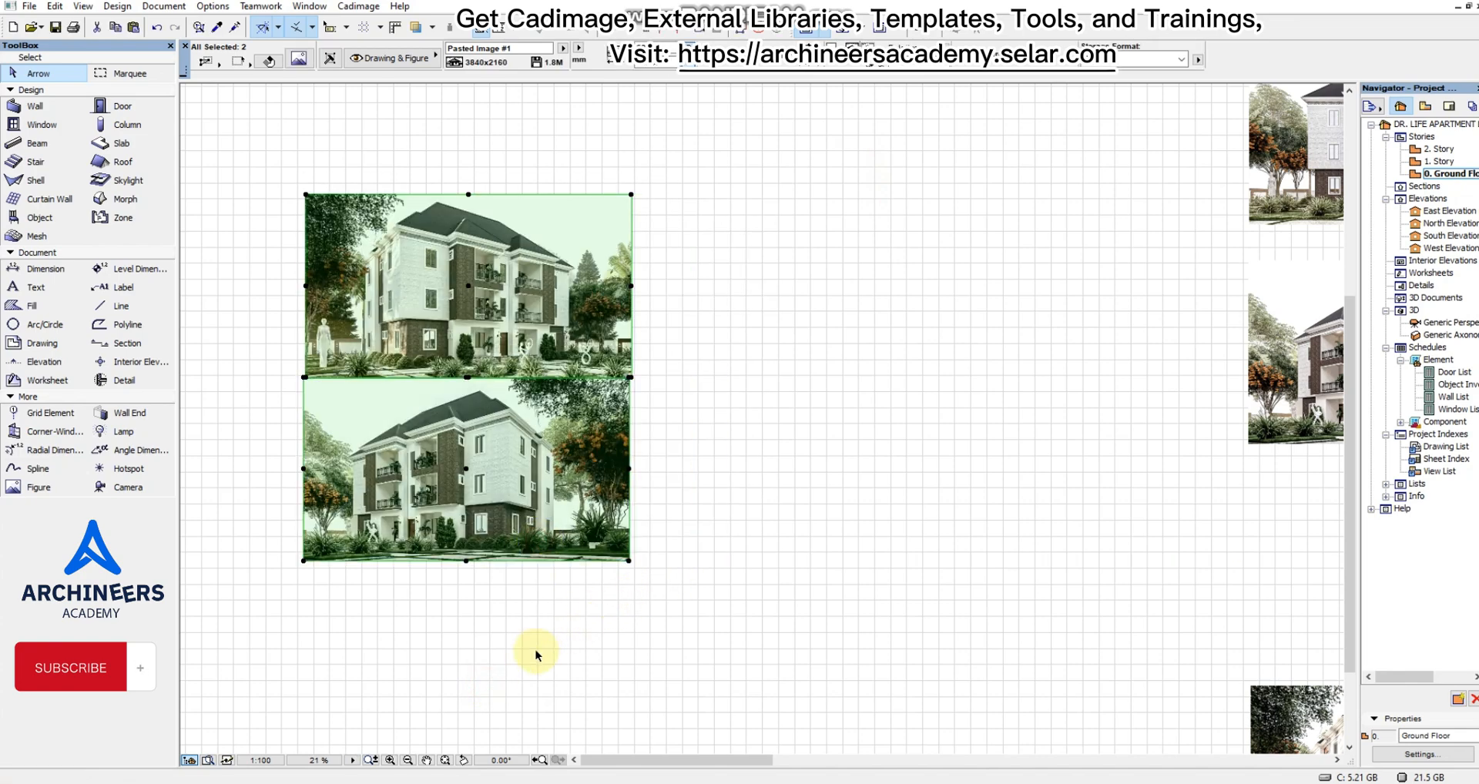
{"action": "left_click", "coordinate": [539, 639]}
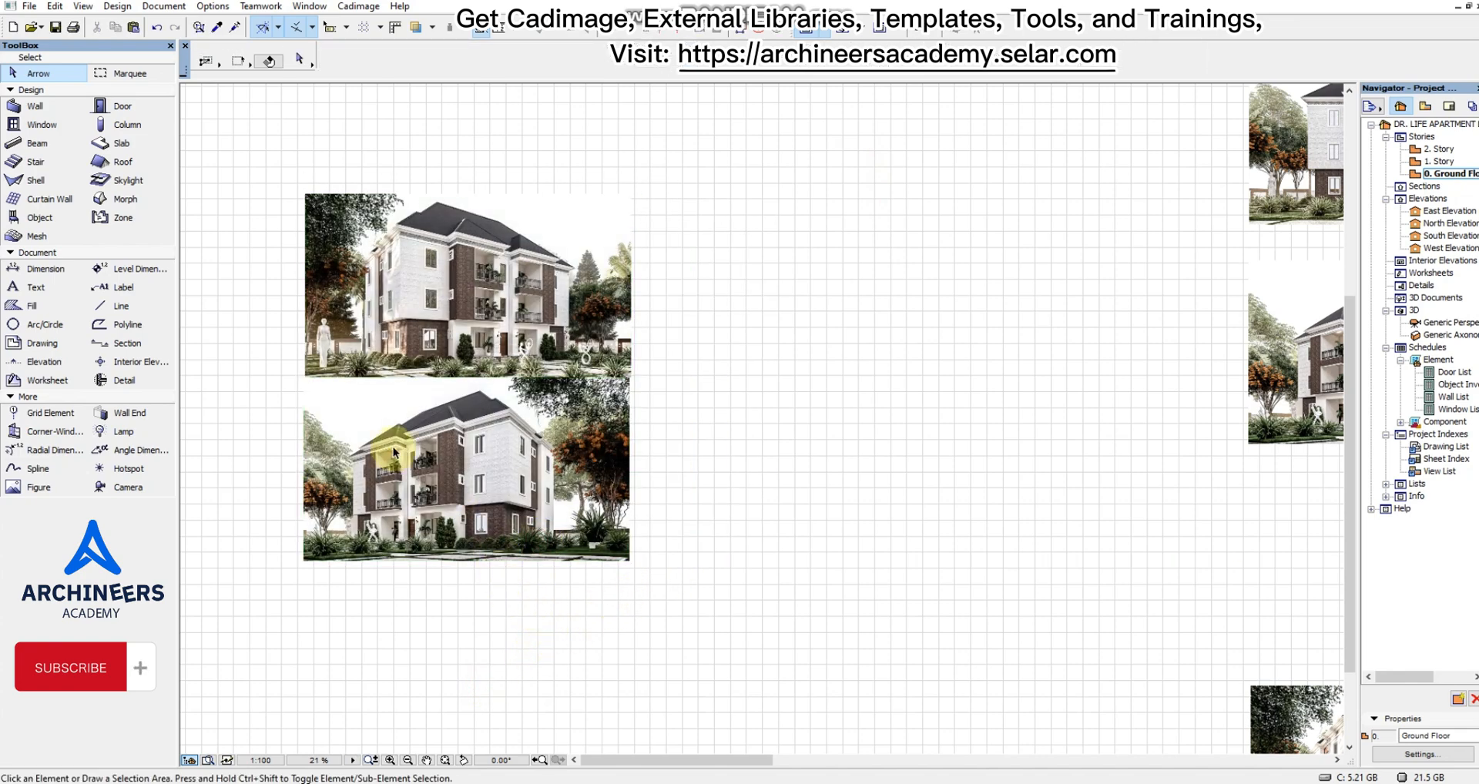
Set up the Line tool with the Double line type and the 0.80 mm black pen 145.
{"action": "scroll", "coordinate": [392, 447], "scroll_direction": "up", "scroll_amount": 2}
{"action": "scroll", "coordinate": [455, 385], "scroll_direction": "down", "scroll_amount": 2}
{"action": "scroll", "coordinate": [456, 389], "scroll_direction": "up", "scroll_amount": 2}
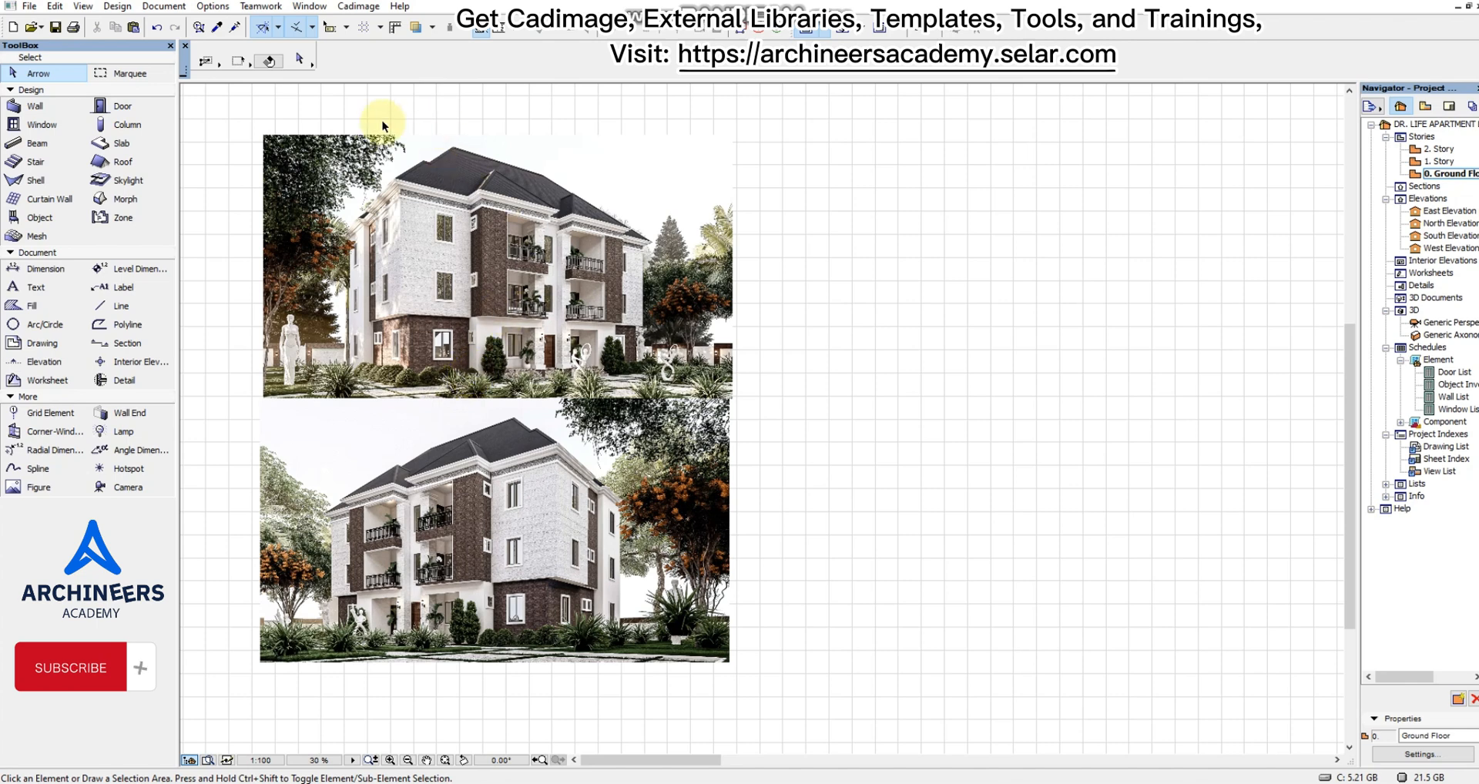
{"action": "left_click", "coordinate": [139, 310]}
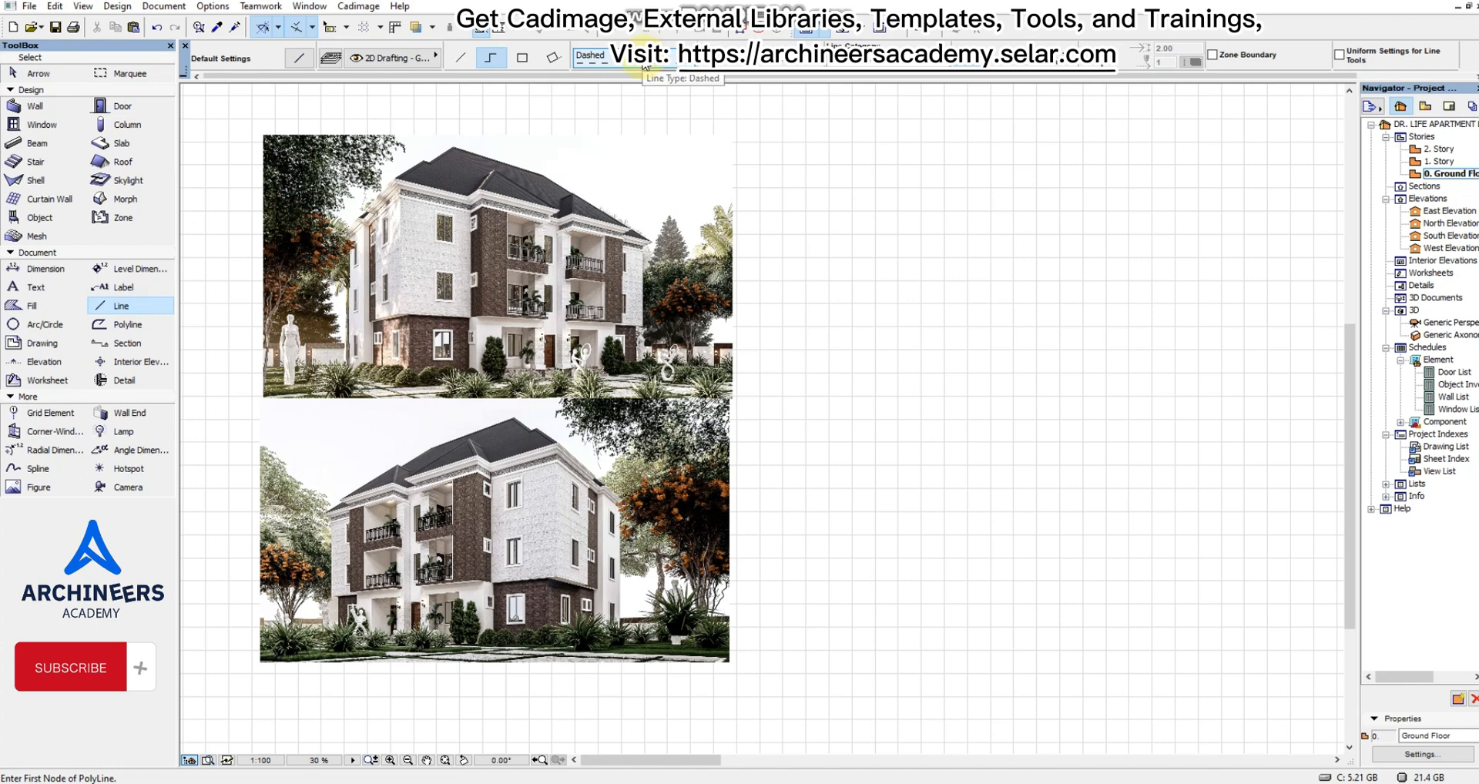
{"action": "left_click", "coordinate": [646, 67]}
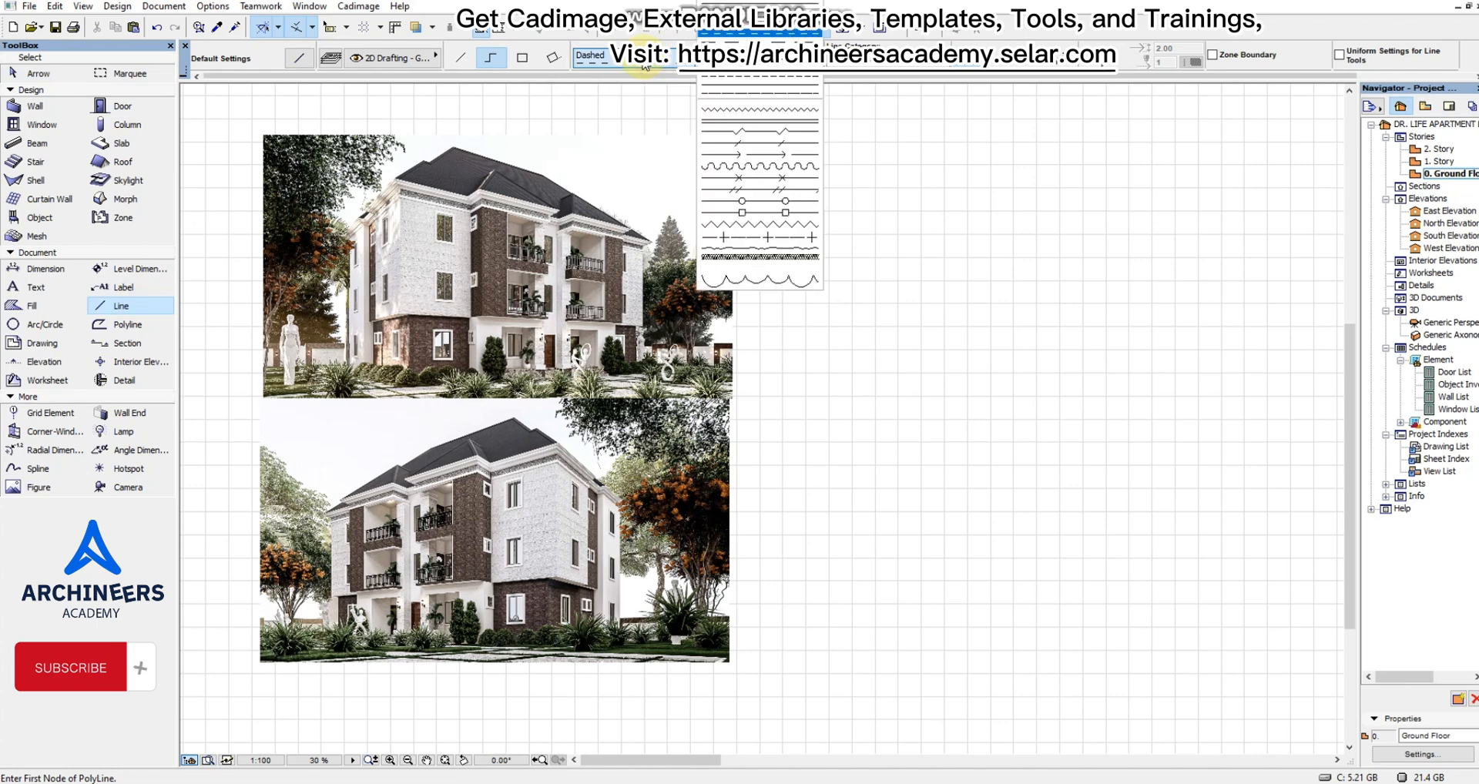
{"action": "left_click", "coordinate": [756, 118]}
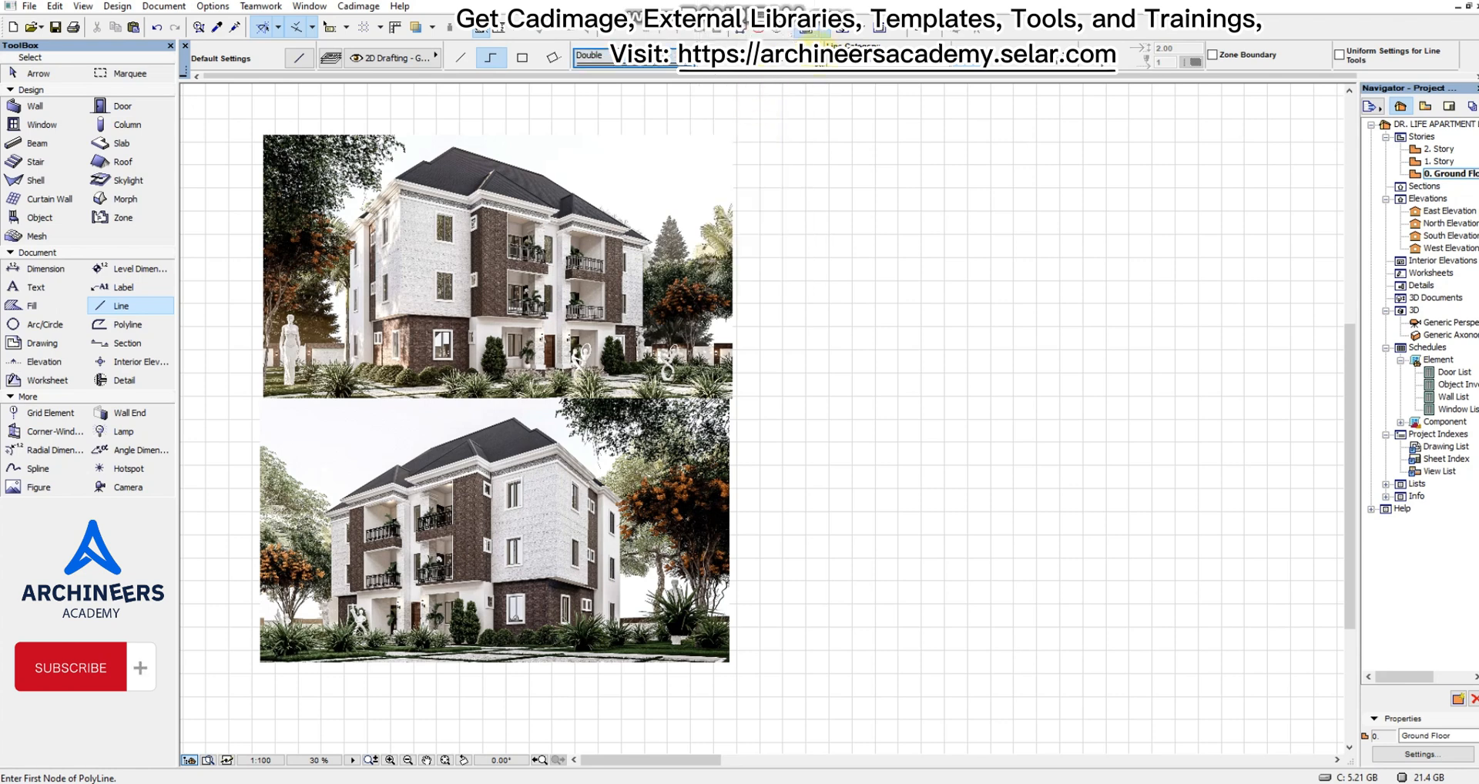
{"action": "left_click", "coordinate": [816, 33]}
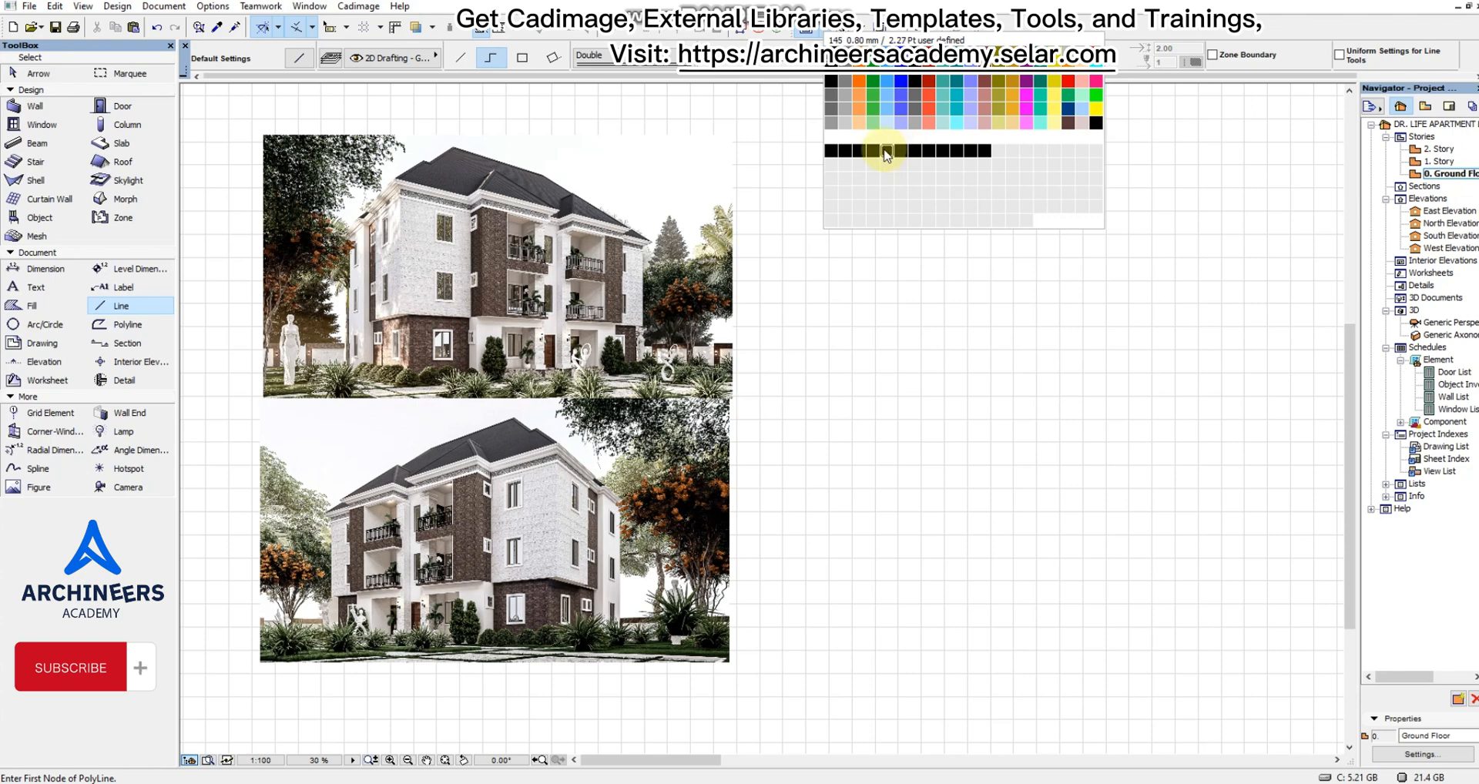
{"action": "left_click", "coordinate": [886, 154]}
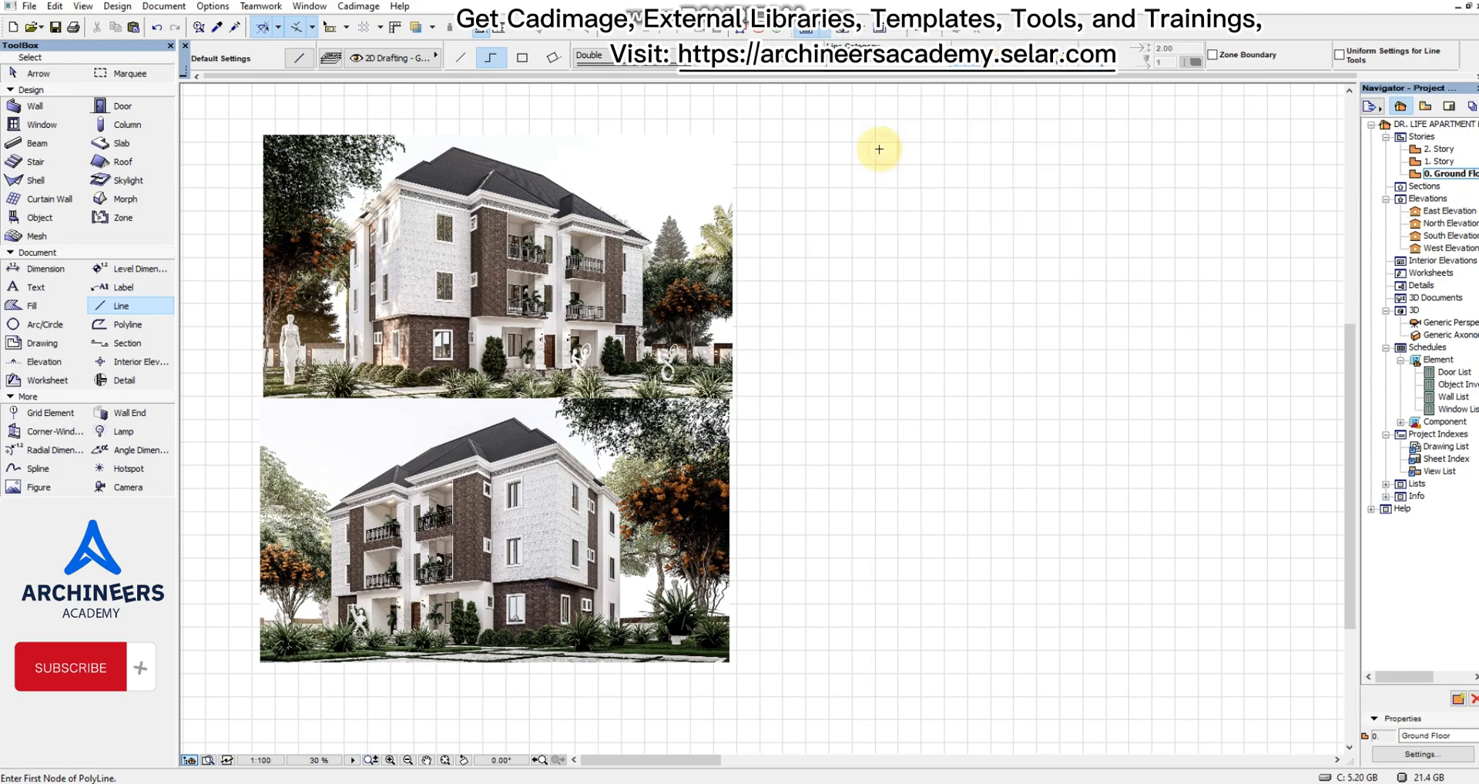
Draw a rectangular line frame around the two stacked renders, leaving an empty area beside them for further content.
{"action": "scroll", "coordinate": [759, 188], "scroll_direction": "down", "scroll_amount": 4}
{"action": "scroll", "coordinate": [459, 176], "scroll_direction": "up", "scroll_amount": 5}
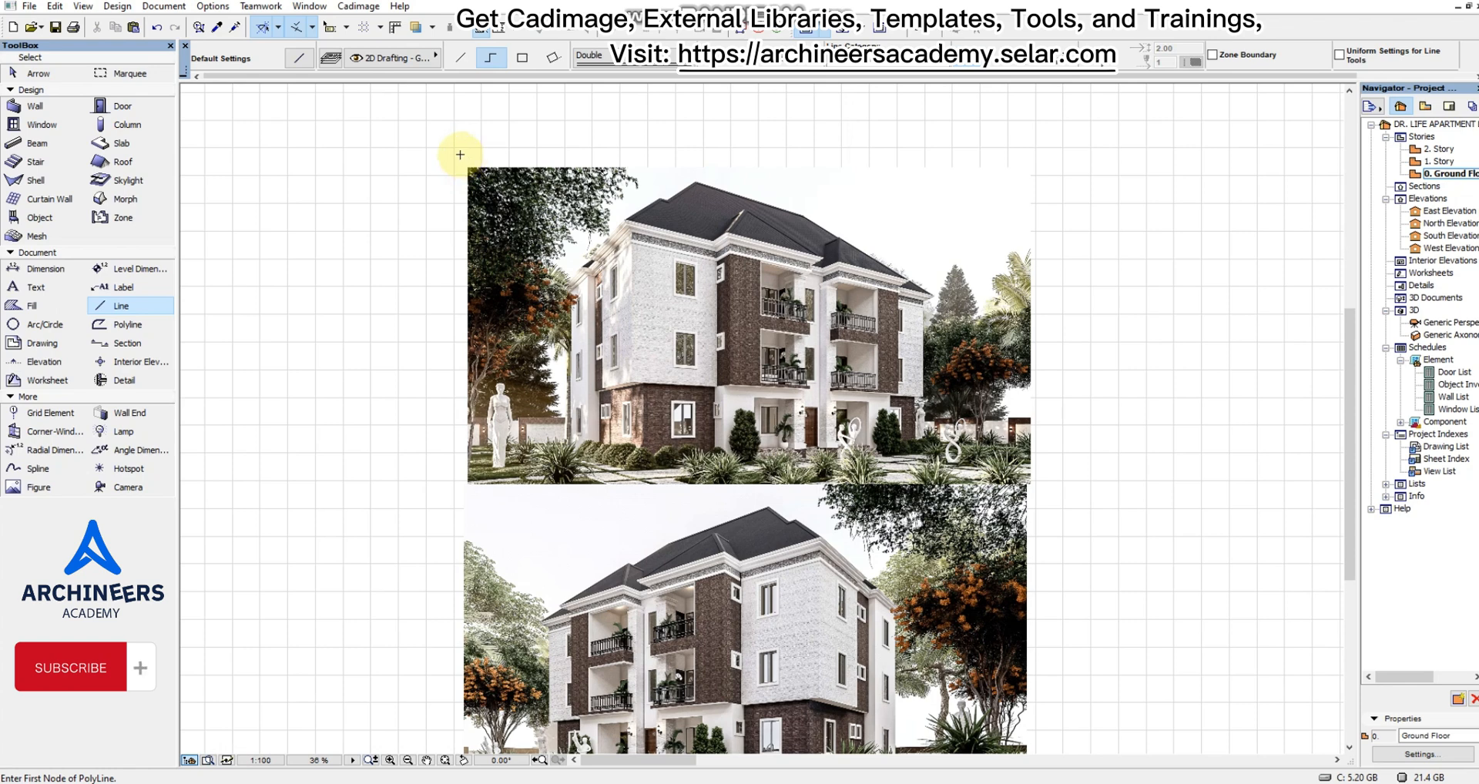
{"action": "left_click", "coordinate": [460, 154]}
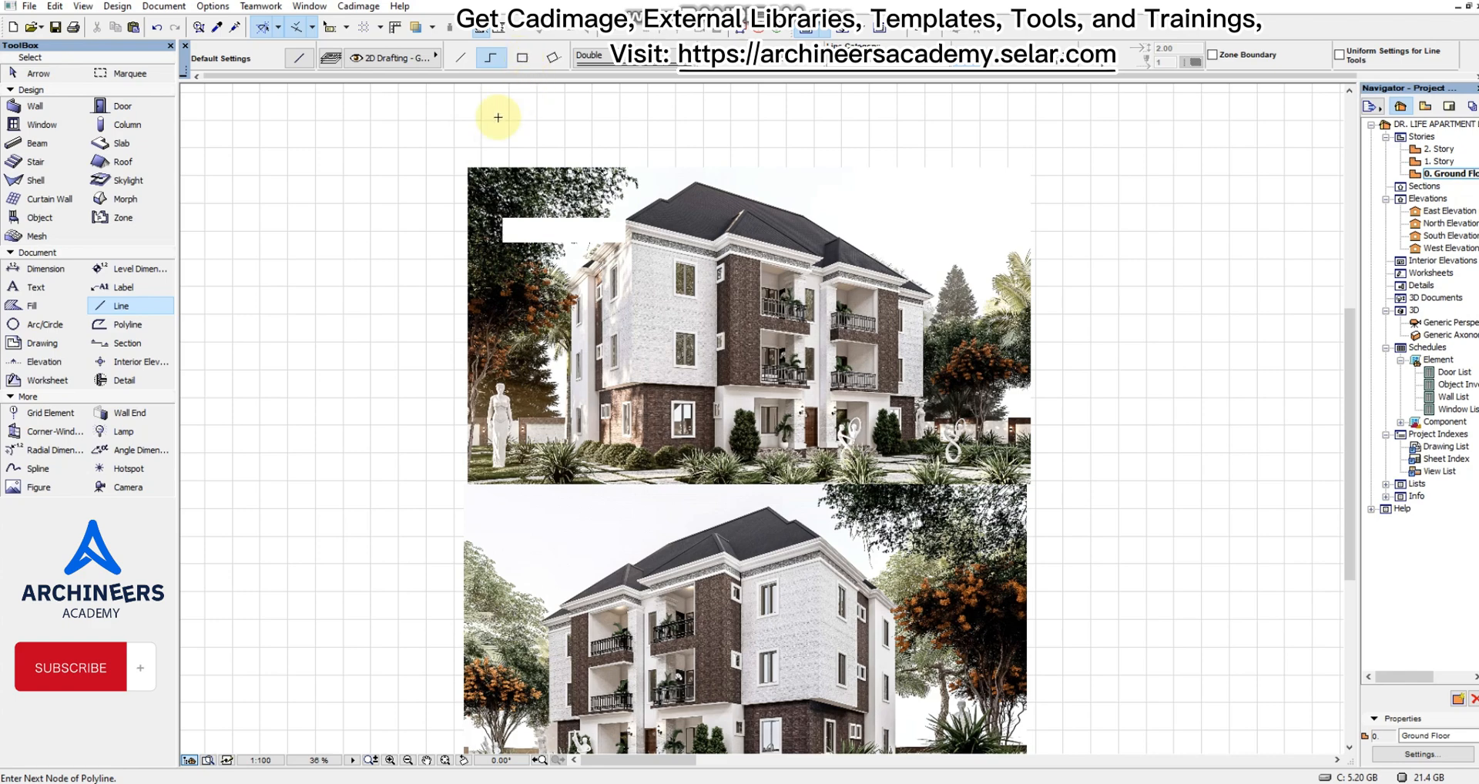
{"action": "left_click", "coordinate": [523, 65]}
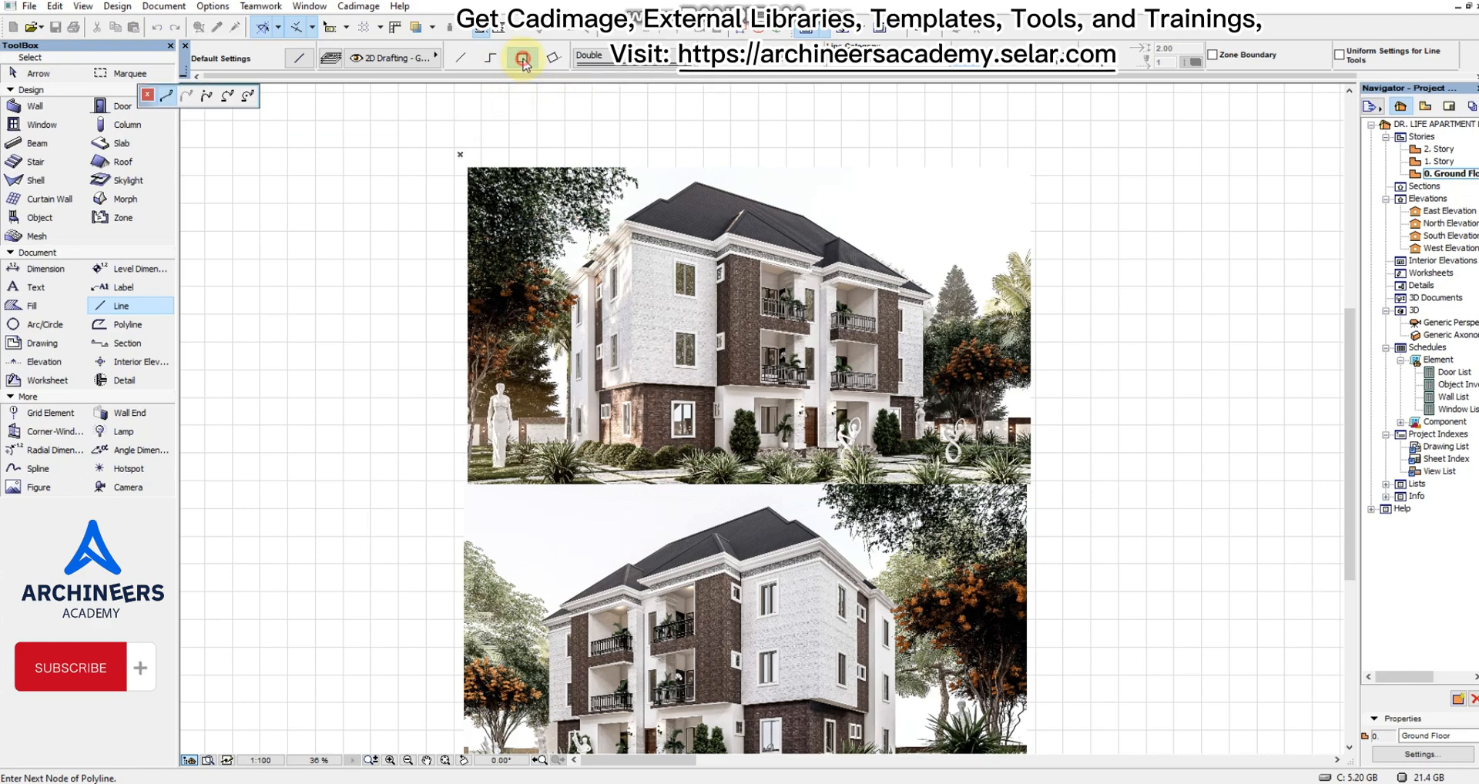
{"action": "scroll", "coordinate": [681, 398], "scroll_direction": "down", "scroll_amount": 3}
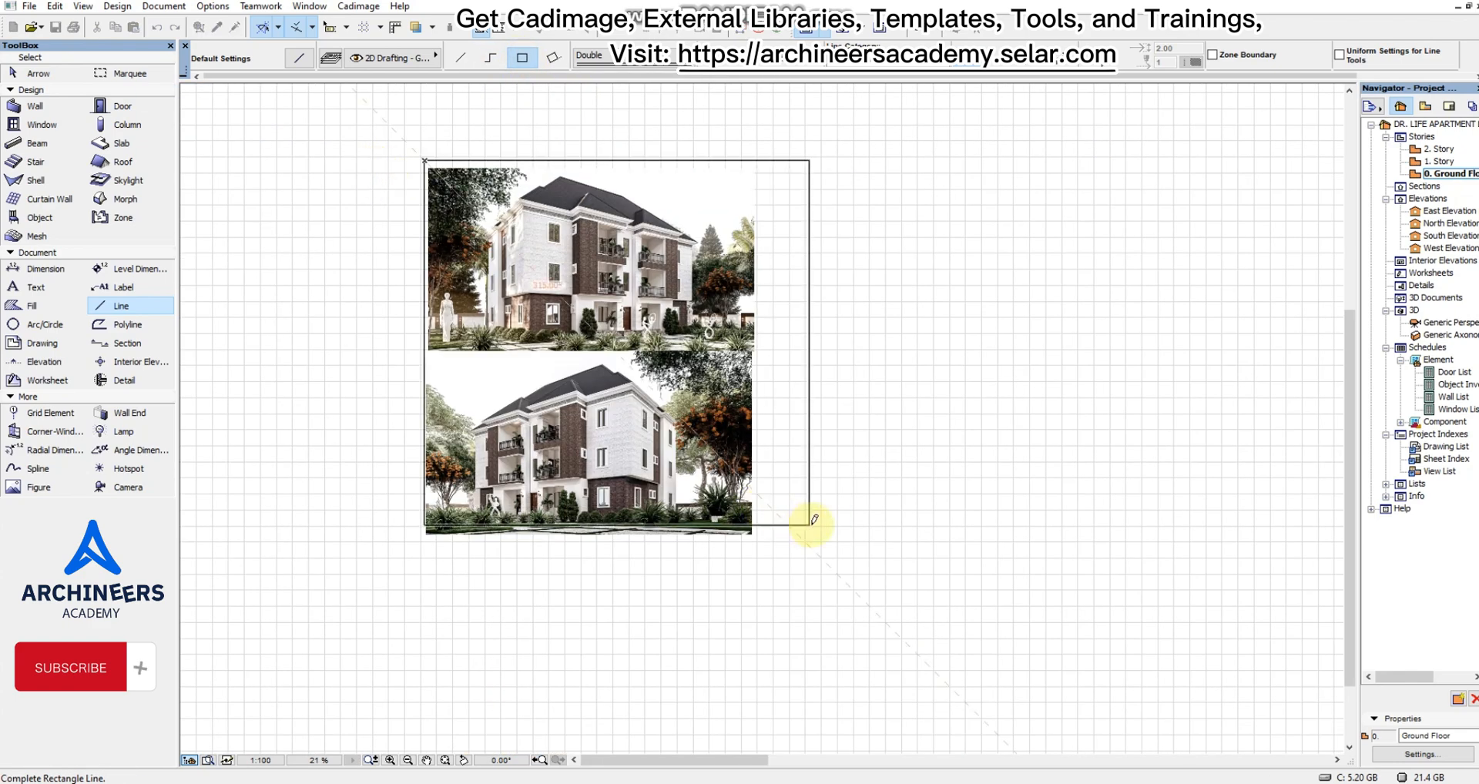
{"action": "left_click", "coordinate": [1024, 537]}
{"action": "scroll", "coordinate": [862, 105], "scroll_direction": "up", "scroll_amount": 2}
{"action": "scroll", "coordinate": [902, 205], "scroll_direction": "down", "scroll_amount": 2}
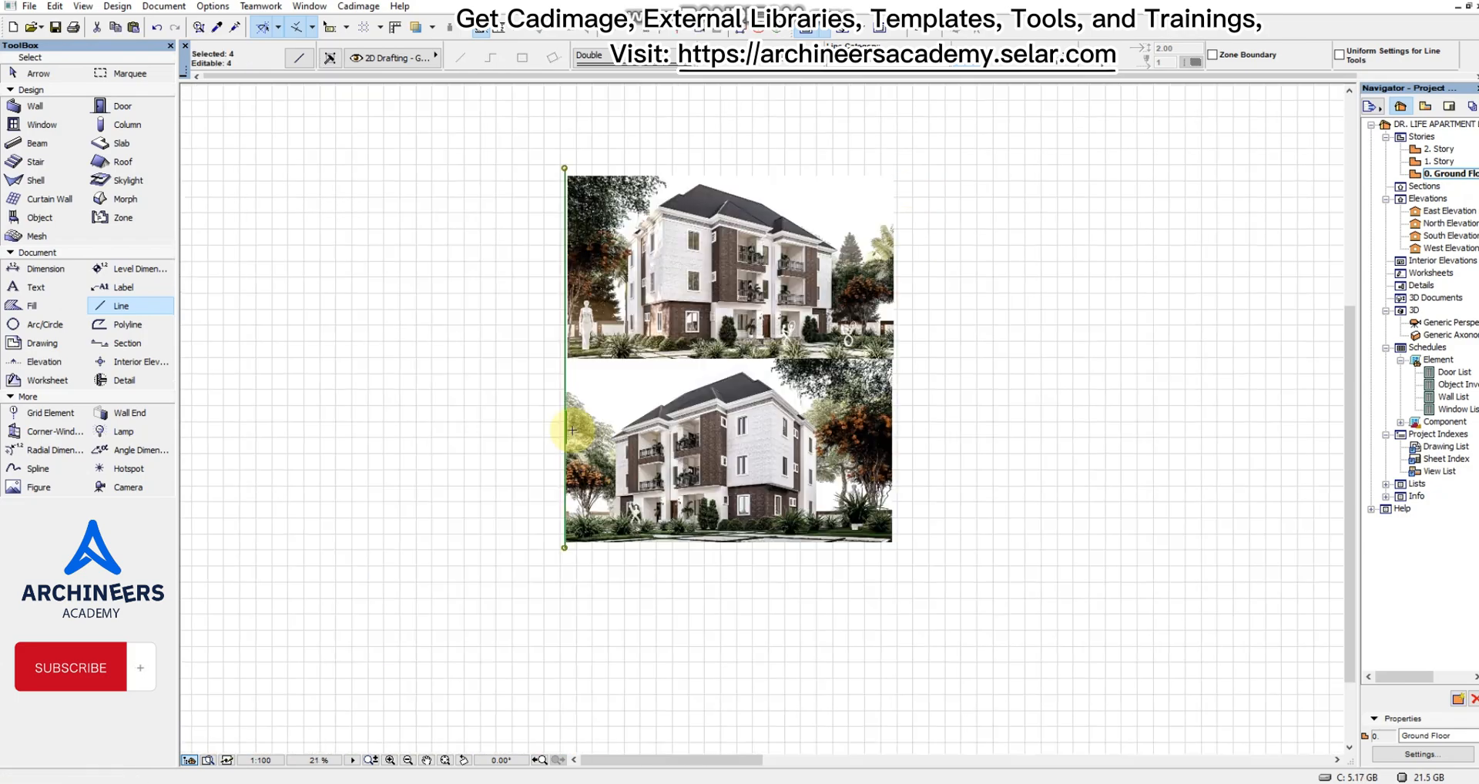
{"action": "scroll", "coordinate": [1153, 288], "scroll_direction": "up", "scroll_amount": 2}
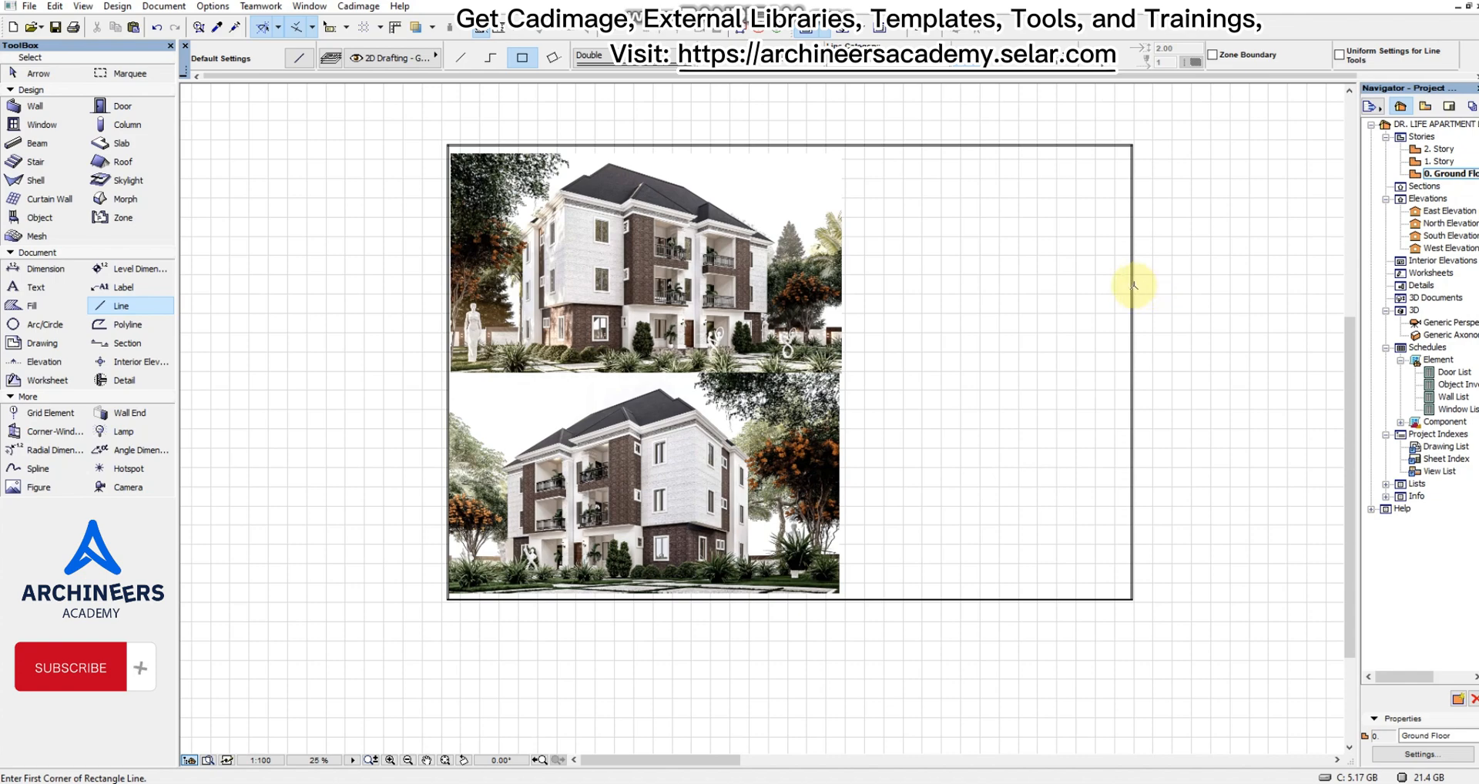
{"action": "scroll", "coordinate": [932, 316], "scroll_direction": "up", "scroll_amount": 2}
{"action": "scroll", "coordinate": [933, 309], "scroll_direction": "down", "scroll_amount": 2}
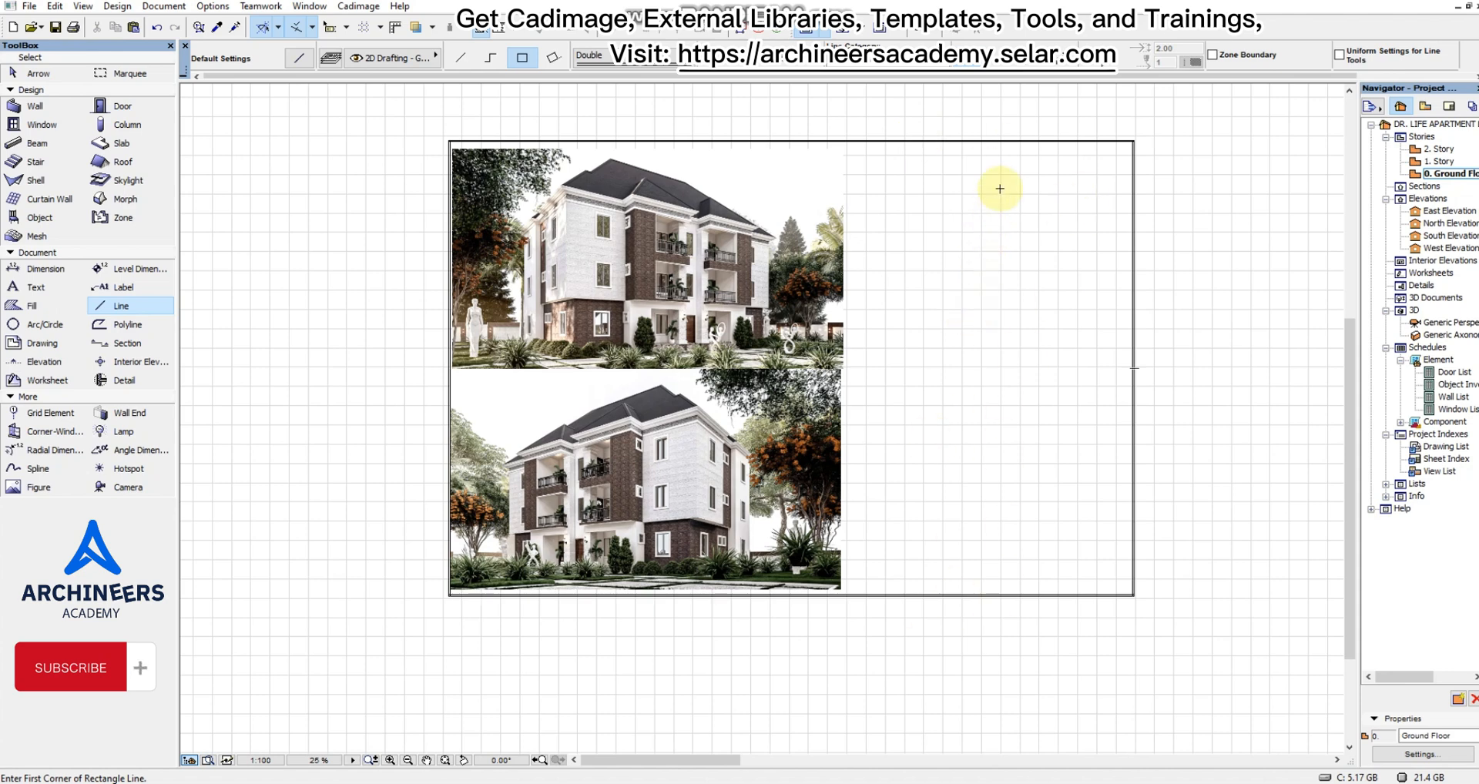
{"action": "left_click", "coordinate": [1028, 245]}
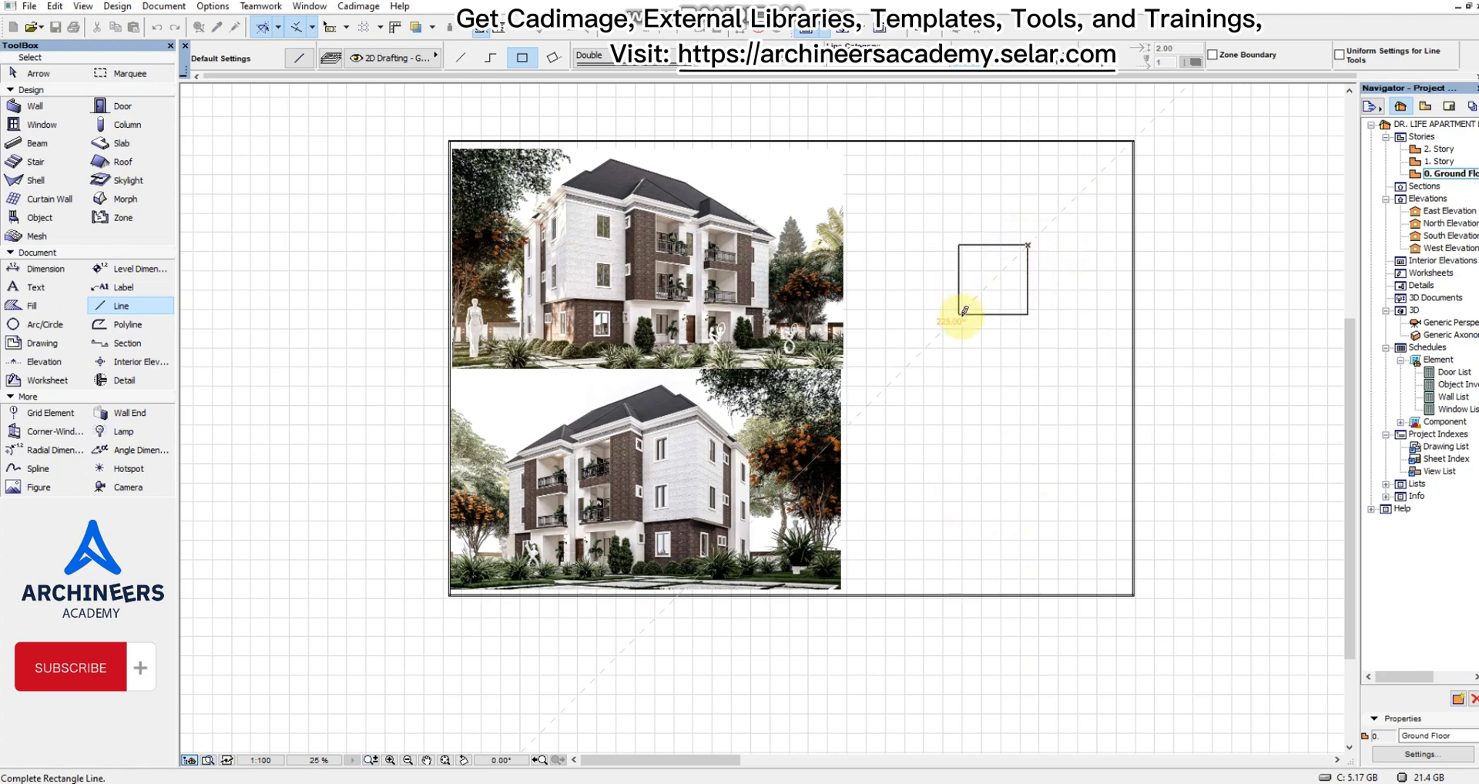
{"action": "key", "text": "Escape"}
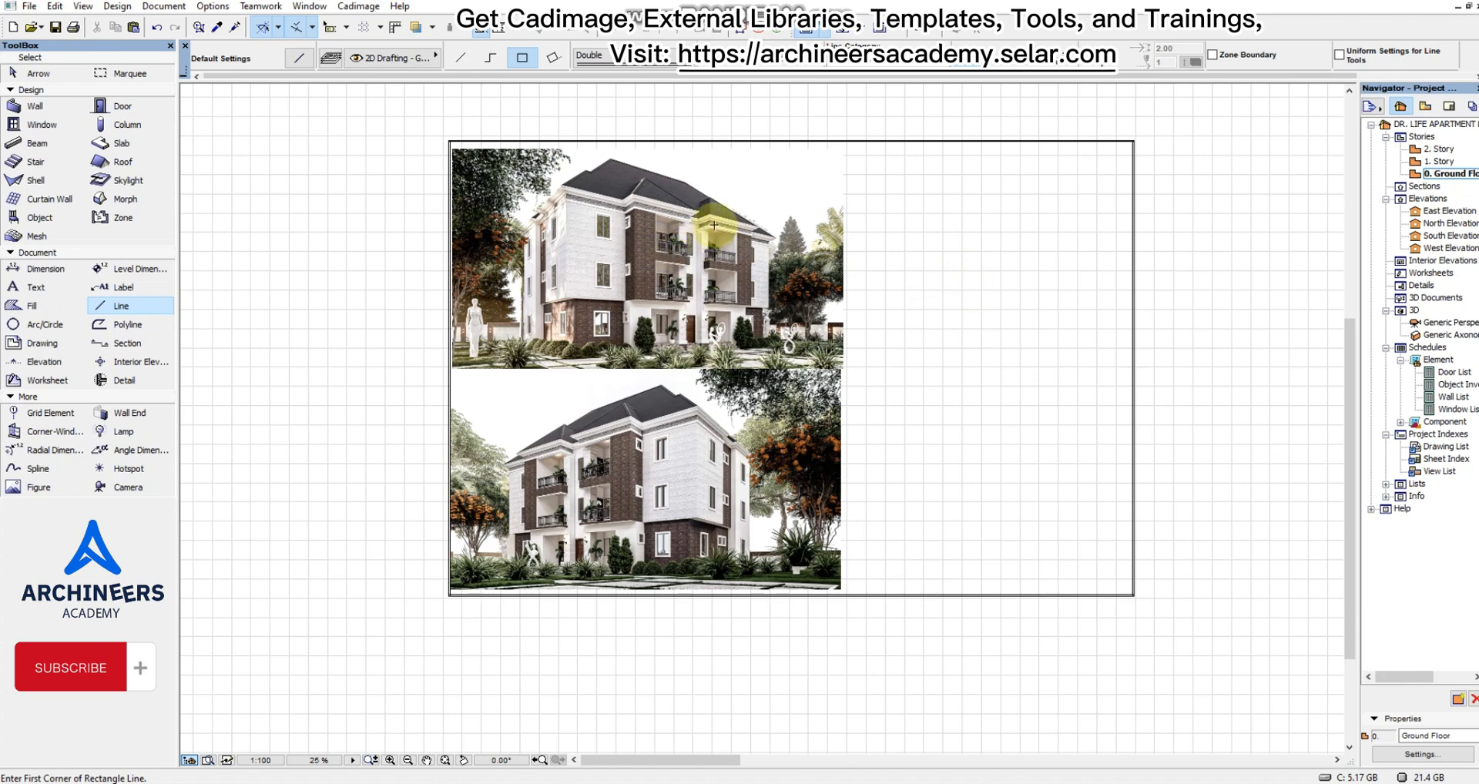
Set up the Fill tool with a black foreground pen and pick a background pen for the fill.
{"action": "left_click", "coordinate": [40, 307]}
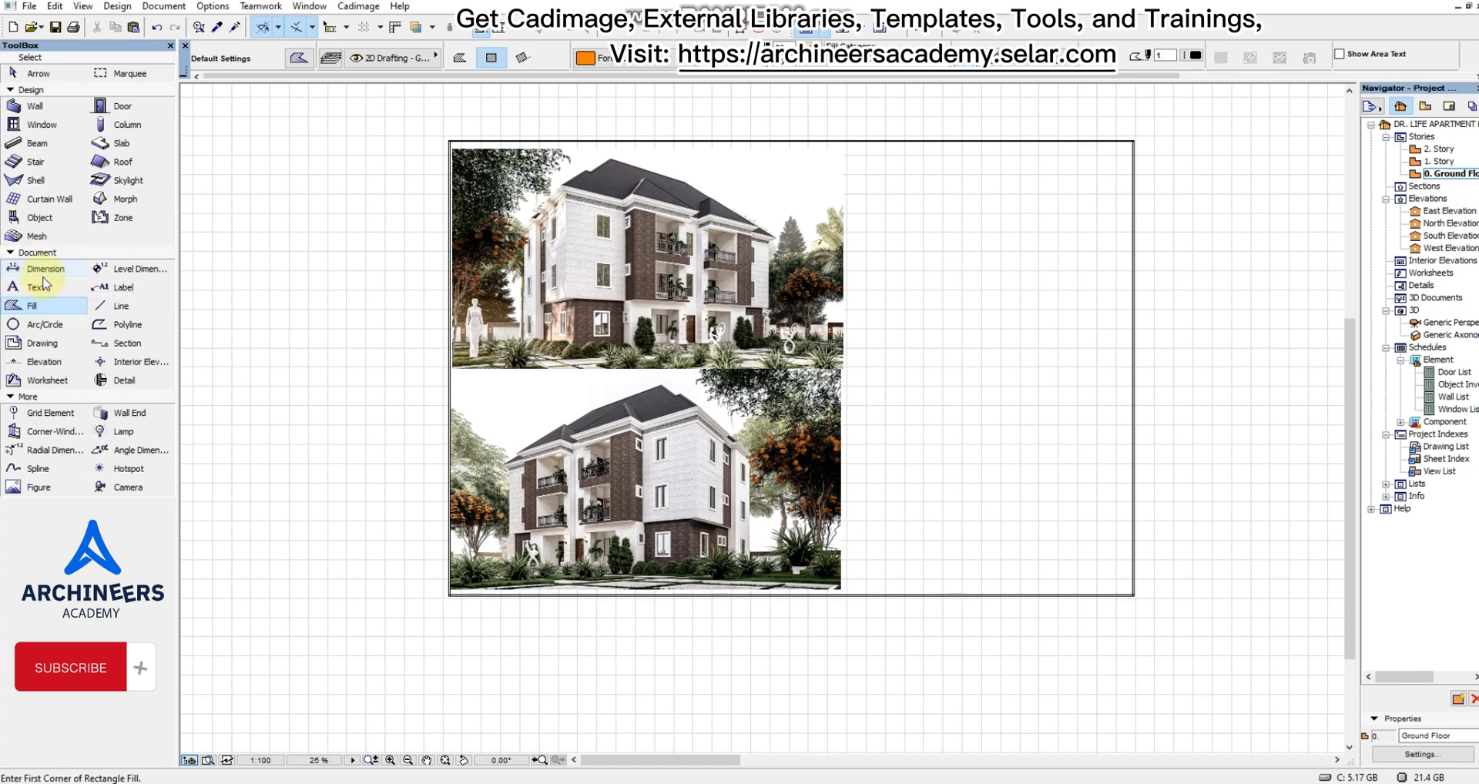
{"action": "left_click", "coordinate": [808, 50]}
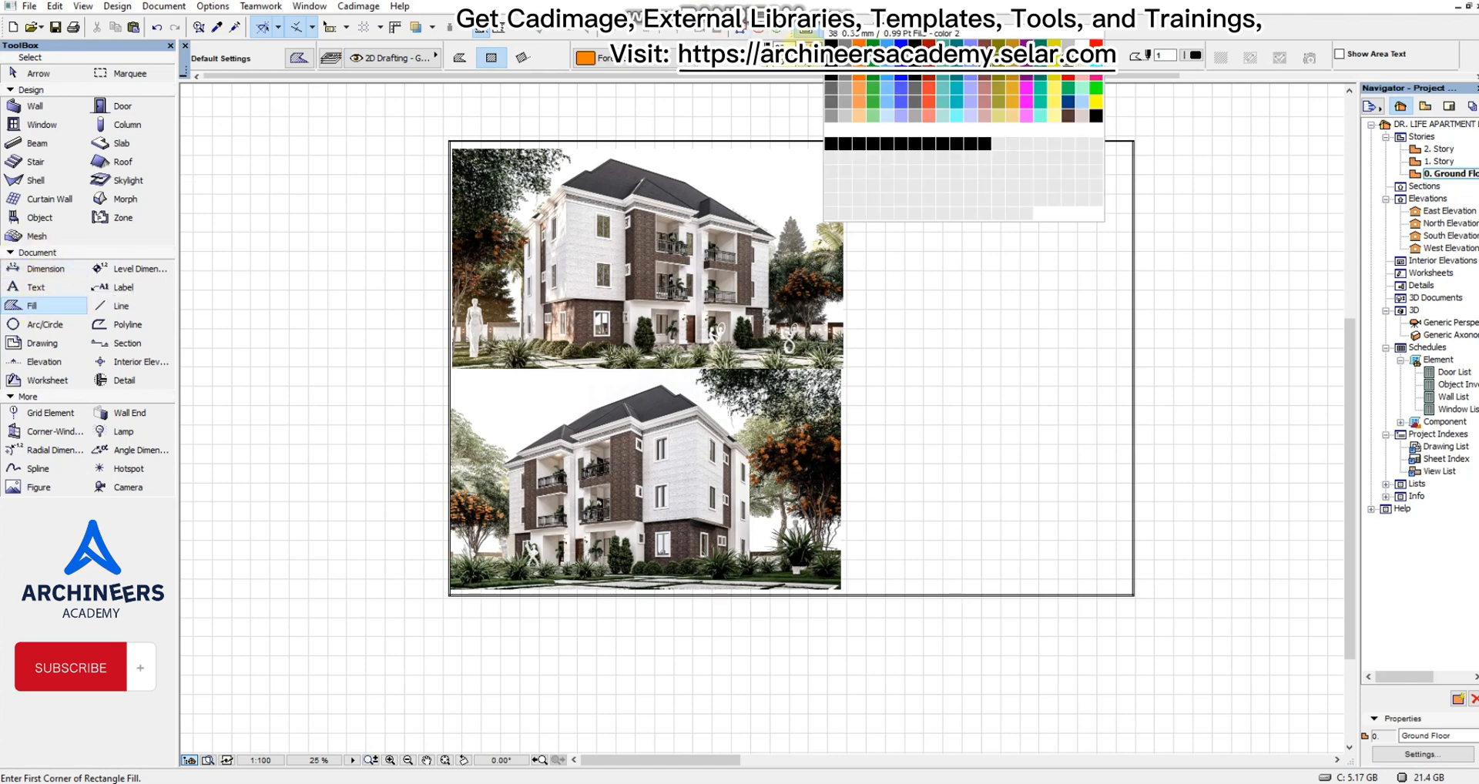
{"action": "left_click", "coordinate": [848, 145]}
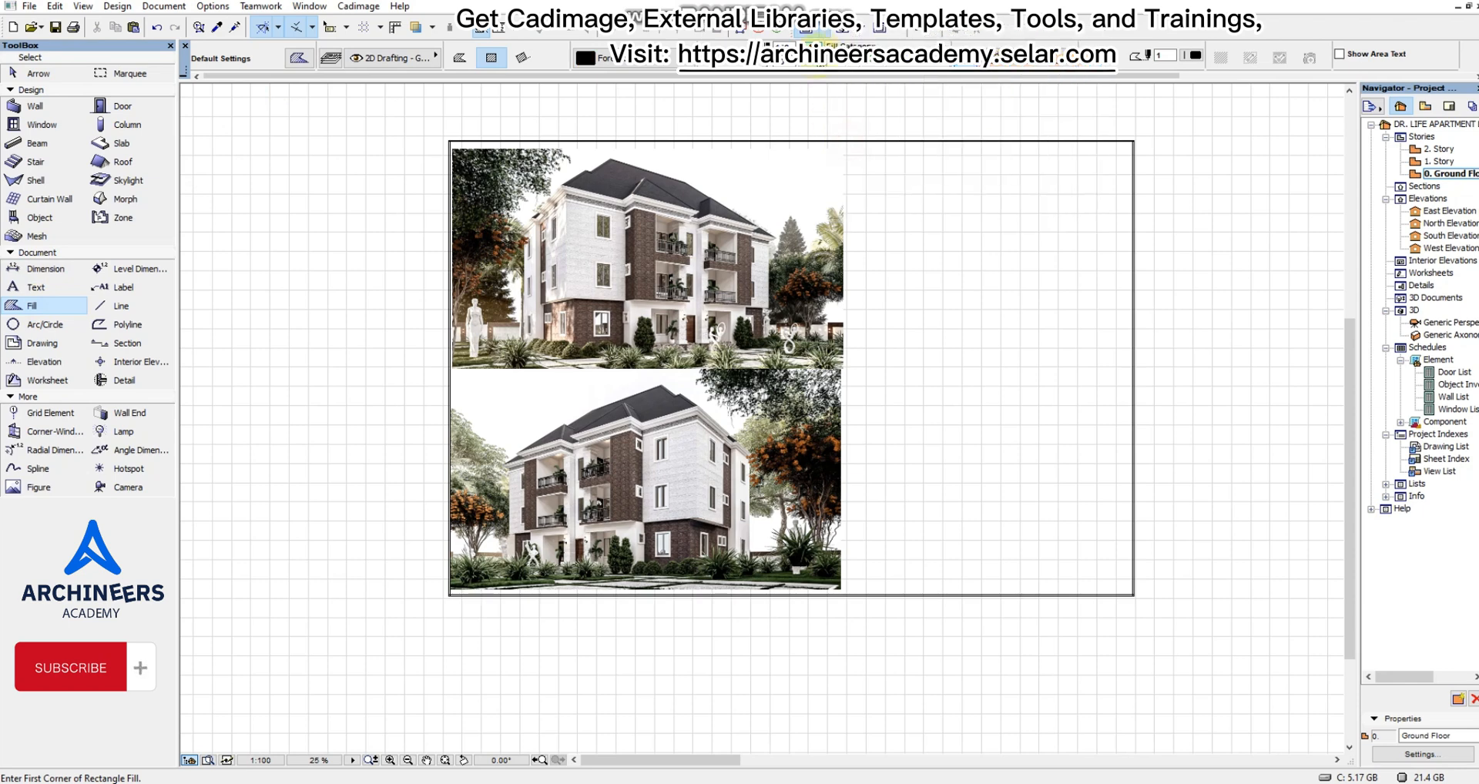
{"action": "left_click", "coordinate": [807, 63]}
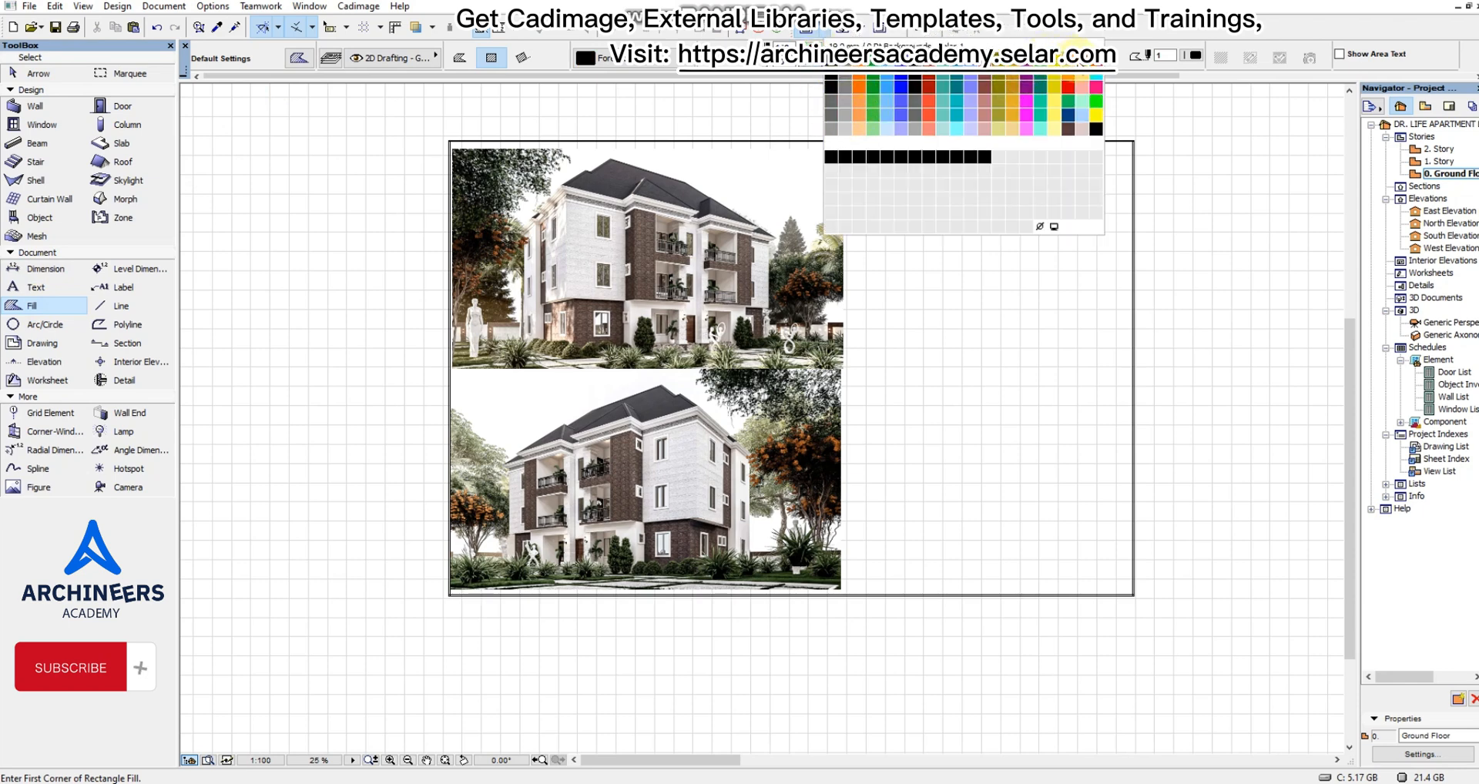
{"action": "left_click", "coordinate": [1081, 60]}
Draw a thin rectangular fill bar from the upper render's top corner across the empty area, ending just short of the frame's side.
{"action": "scroll", "coordinate": [851, 153], "scroll_direction": "up", "scroll_amount": 8}
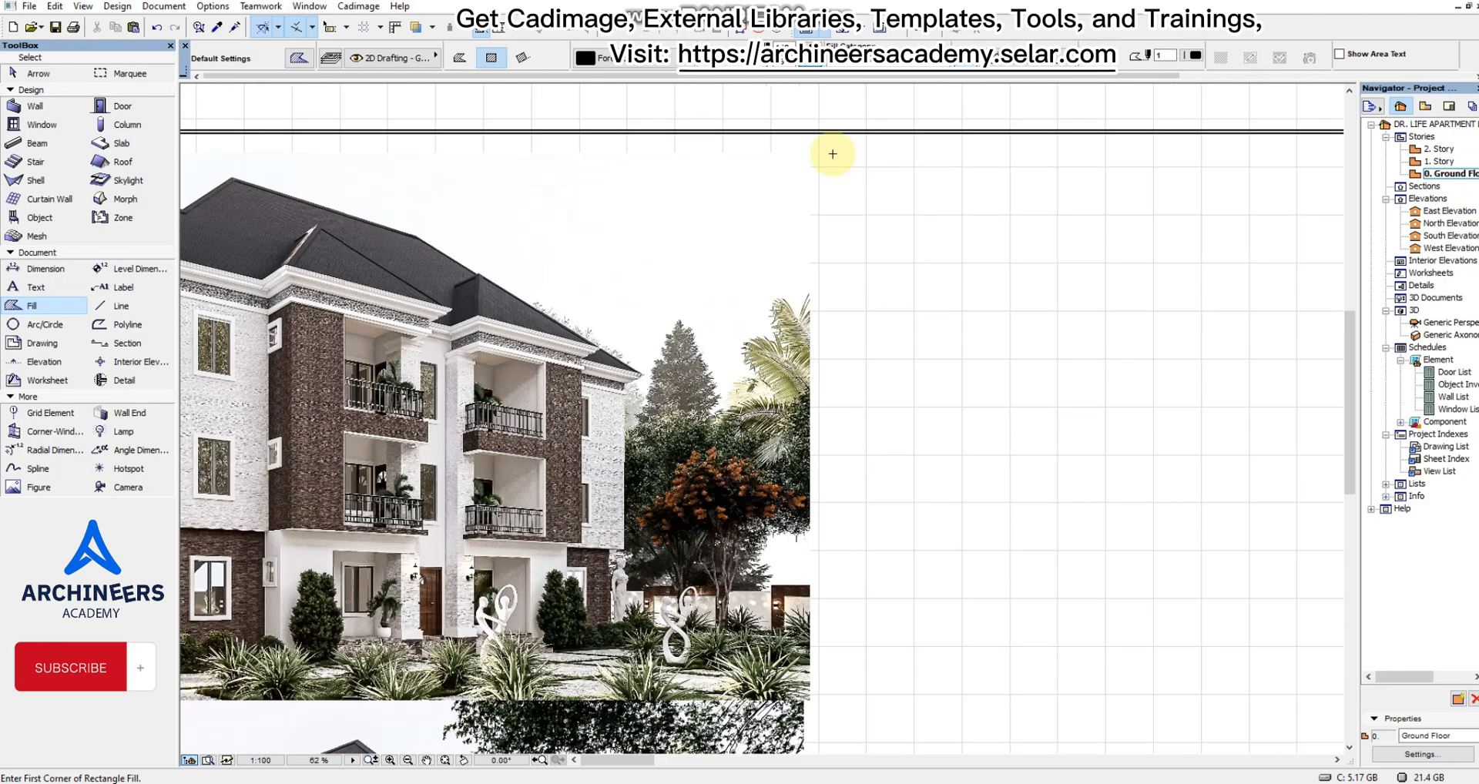
{"action": "left_click", "coordinate": [678, 461]}
{"action": "scroll", "coordinate": [763, 454], "scroll_direction": "down", "scroll_amount": 4}
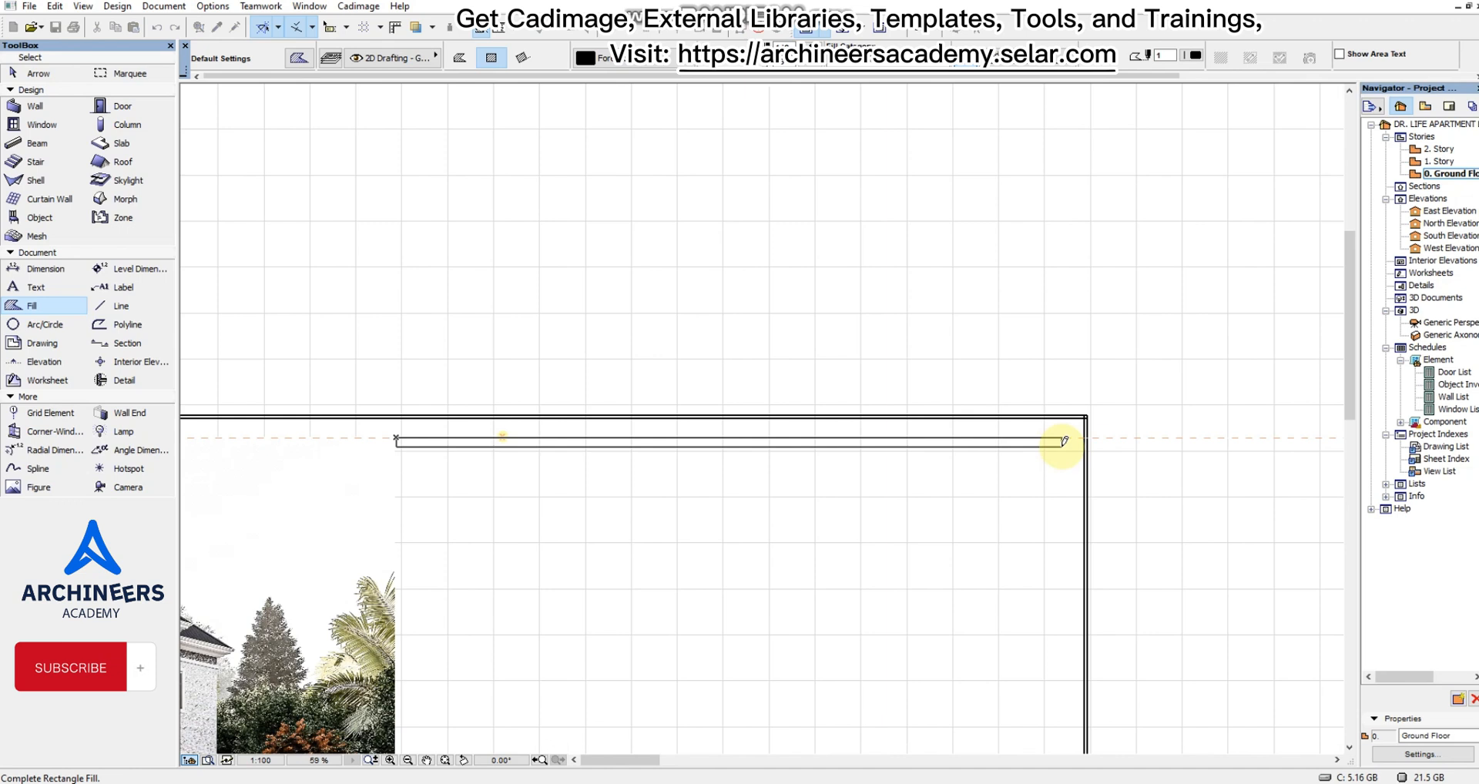
{"action": "scroll", "coordinate": [1075, 440], "scroll_direction": "up", "scroll_amount": 2}
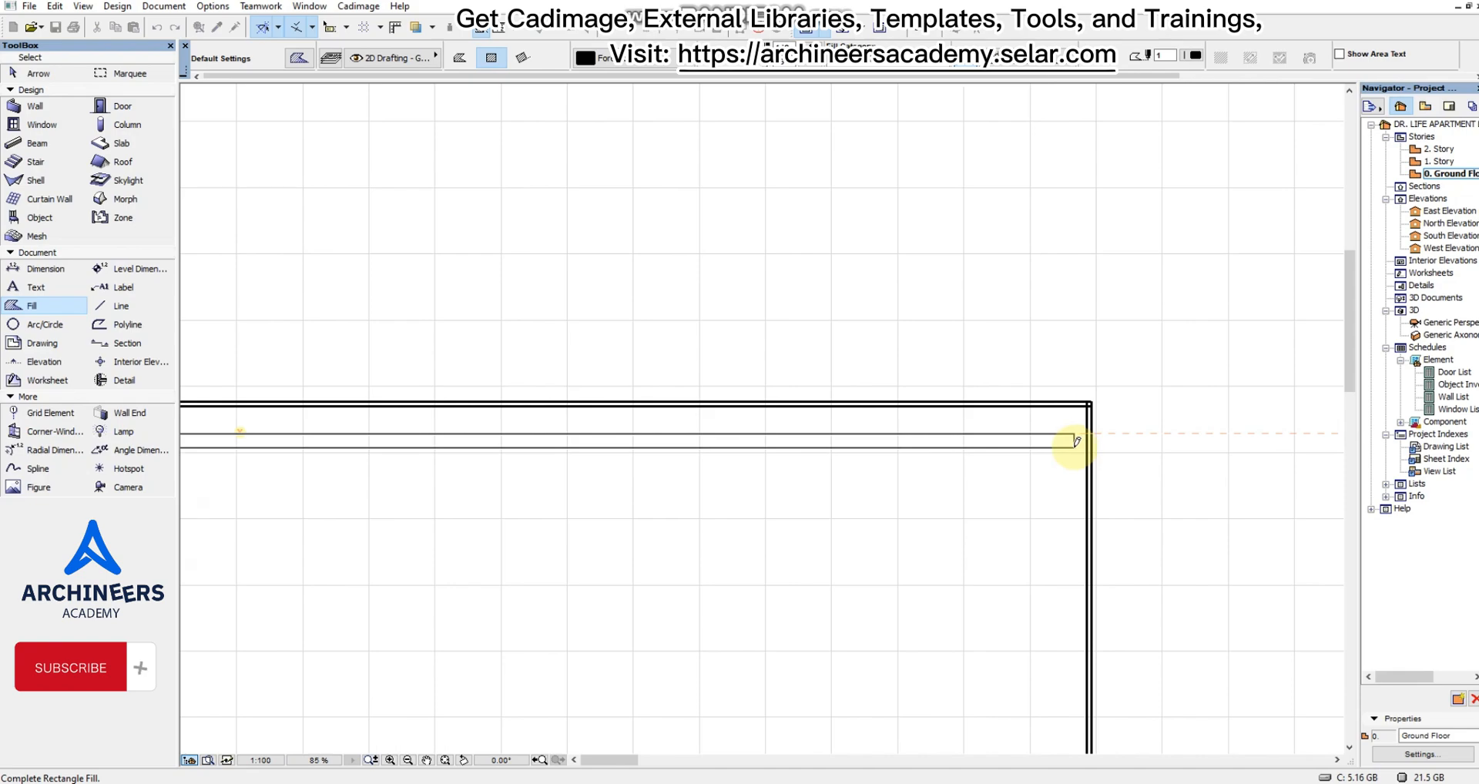
{"action": "left_click", "coordinate": [1075, 440]}
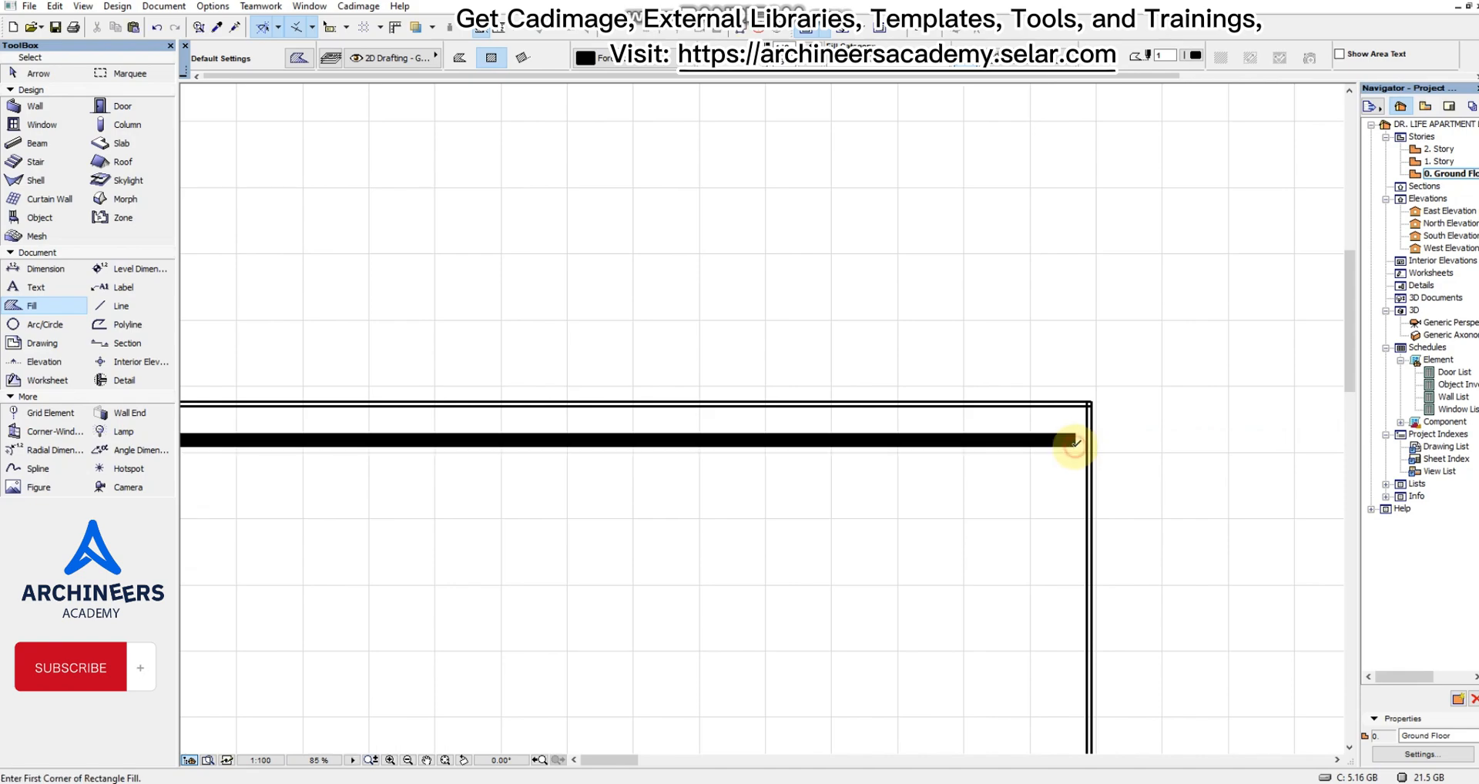
{"action": "scroll", "coordinate": [1063, 427], "scroll_direction": "down", "scroll_amount": 7}
{"action": "scroll", "coordinate": [981, 495], "scroll_direction": "down", "scroll_amount": 2}
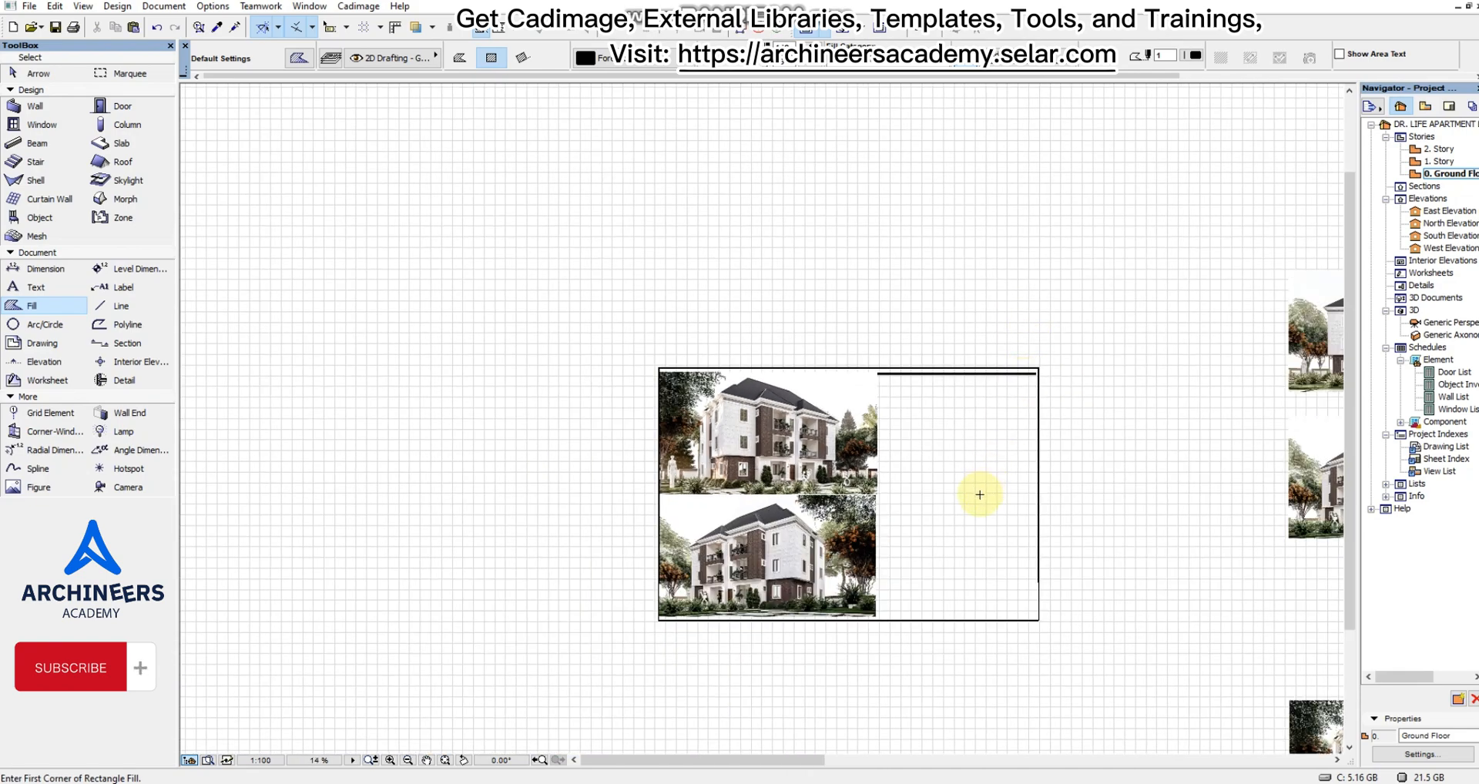
Drag a copy of the black bar to the foot of the empty area, aligned with the lower render's bottom corner.
{"action": "scroll", "coordinate": [1014, 396], "scroll_direction": "up", "scroll_amount": 3}
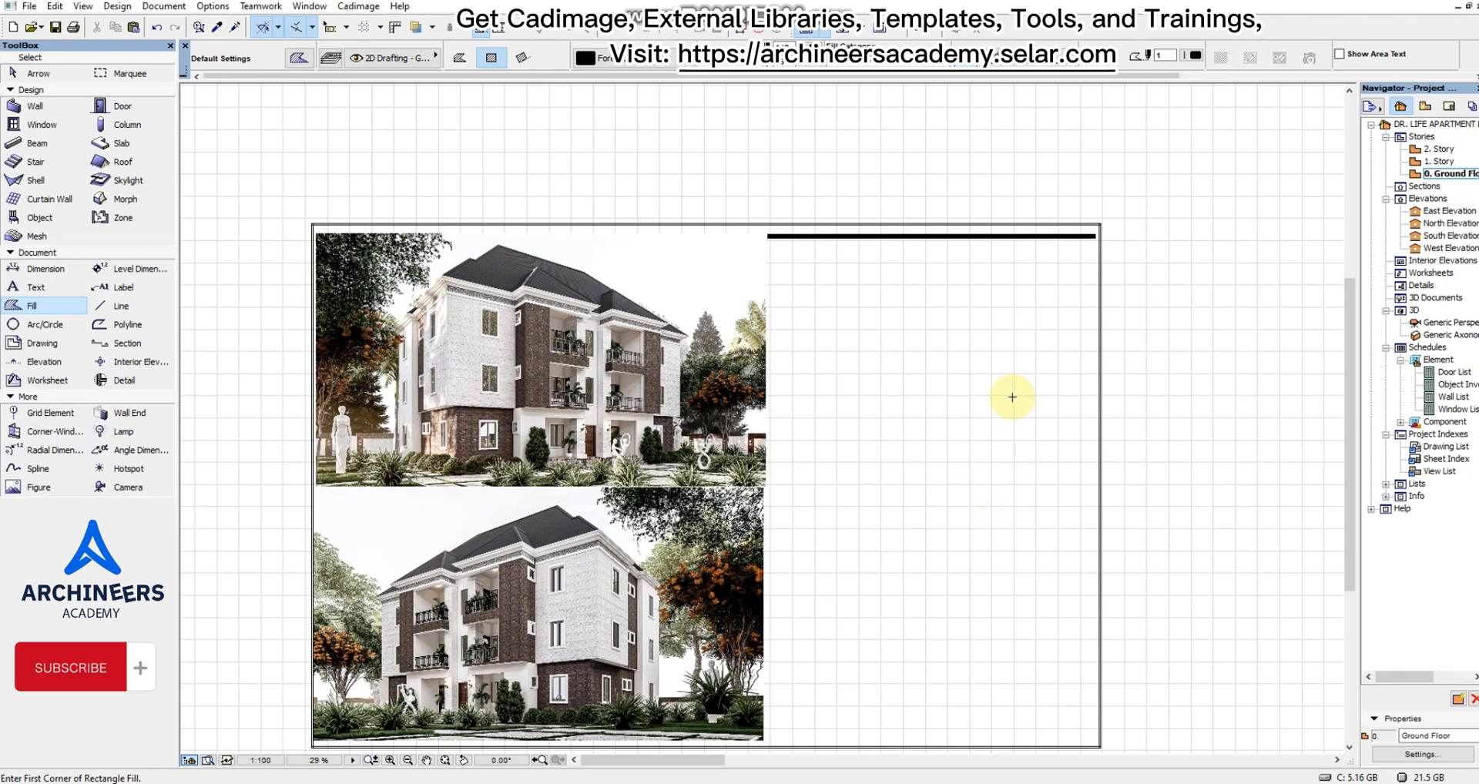
{"action": "left_click", "coordinate": [783, 237], "text": "shift"}
{"action": "left_click", "coordinate": [780, 248], "text": "shift"}
{"action": "scroll", "coordinate": [766, 228], "scroll_direction": "up", "scroll_amount": 8}
{"action": "left_click", "coordinate": [775, 320], "text": "shift"}
{"action": "scroll", "coordinate": [777, 283], "scroll_direction": "down", "scroll_amount": 6}
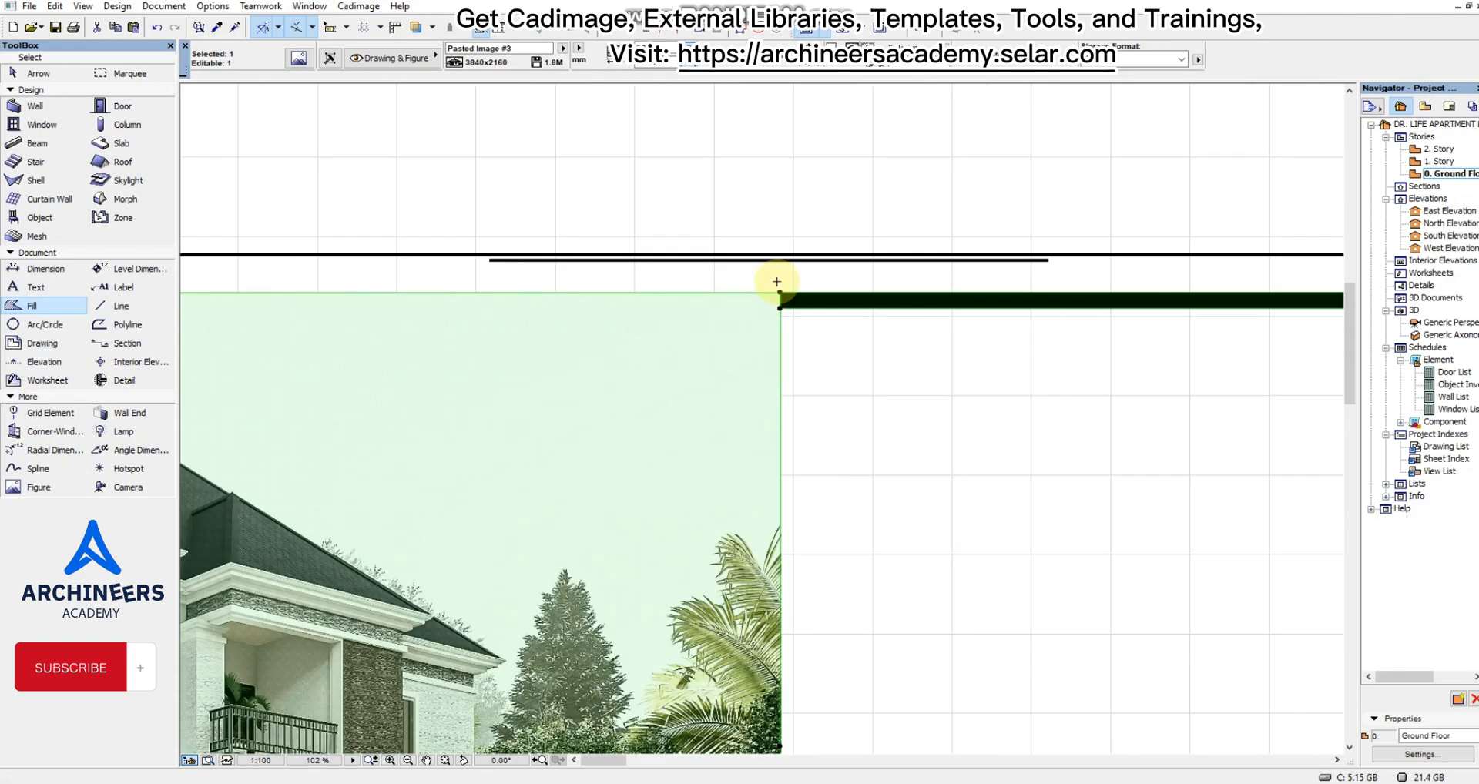
{"action": "key", "text": "Escape"}
{"action": "left_click", "coordinate": [842, 279], "text": "shift"}
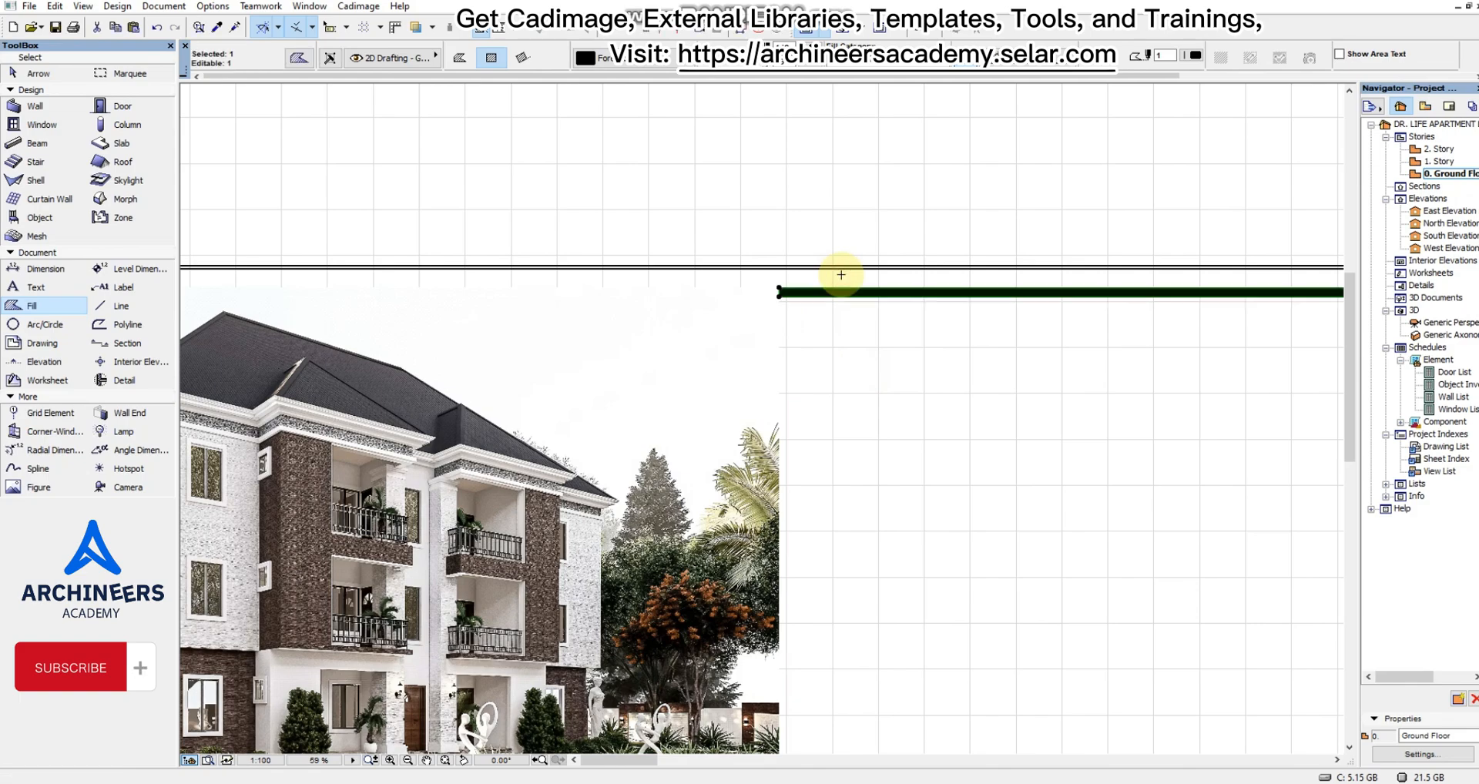
{"action": "key", "text": "ctrl+d"}
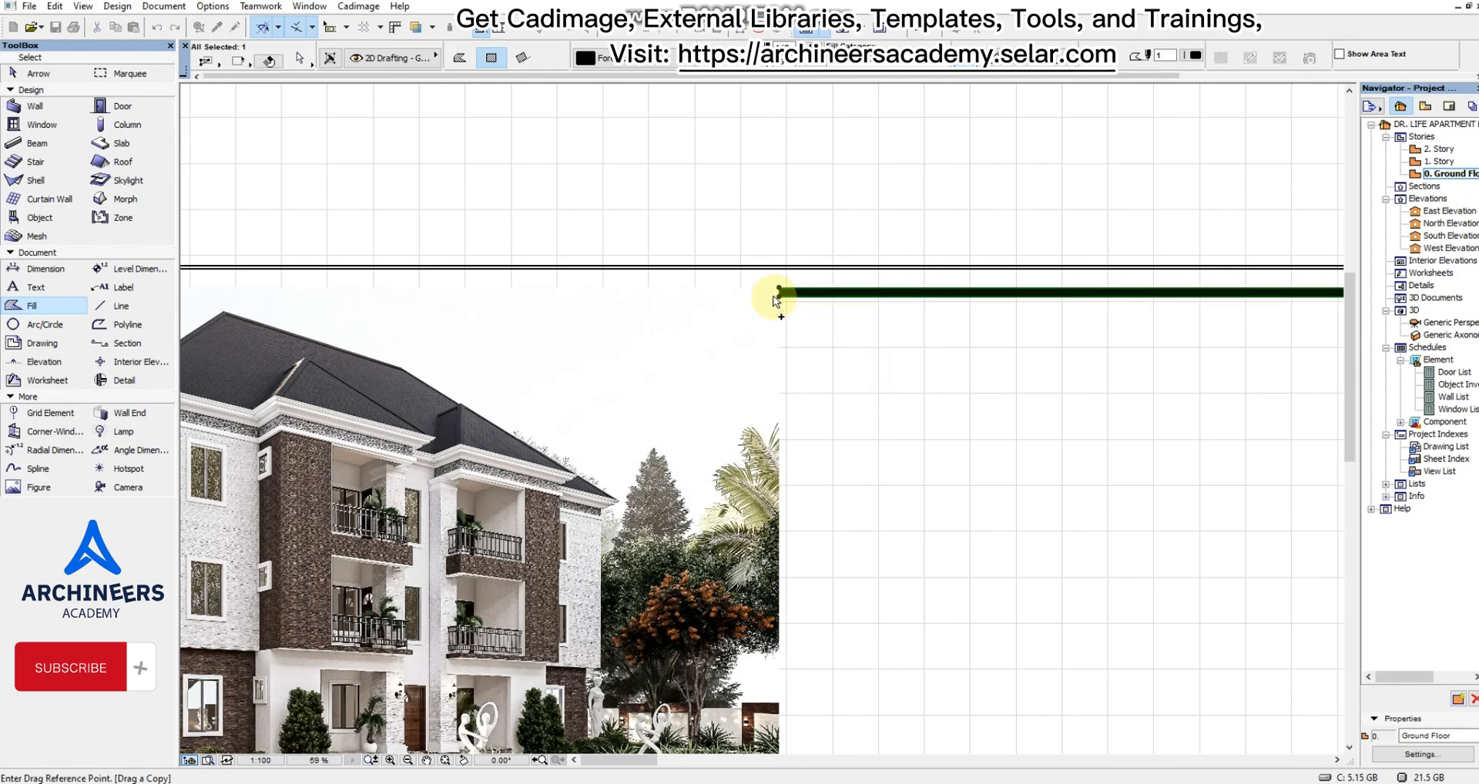
{"action": "left_click", "coordinate": [779, 296]}
{"action": "scroll", "coordinate": [780, 297], "scroll_direction": "down", "scroll_amount": 4}
{"action": "scroll", "coordinate": [781, 555], "scroll_direction": "up", "scroll_amount": 7}
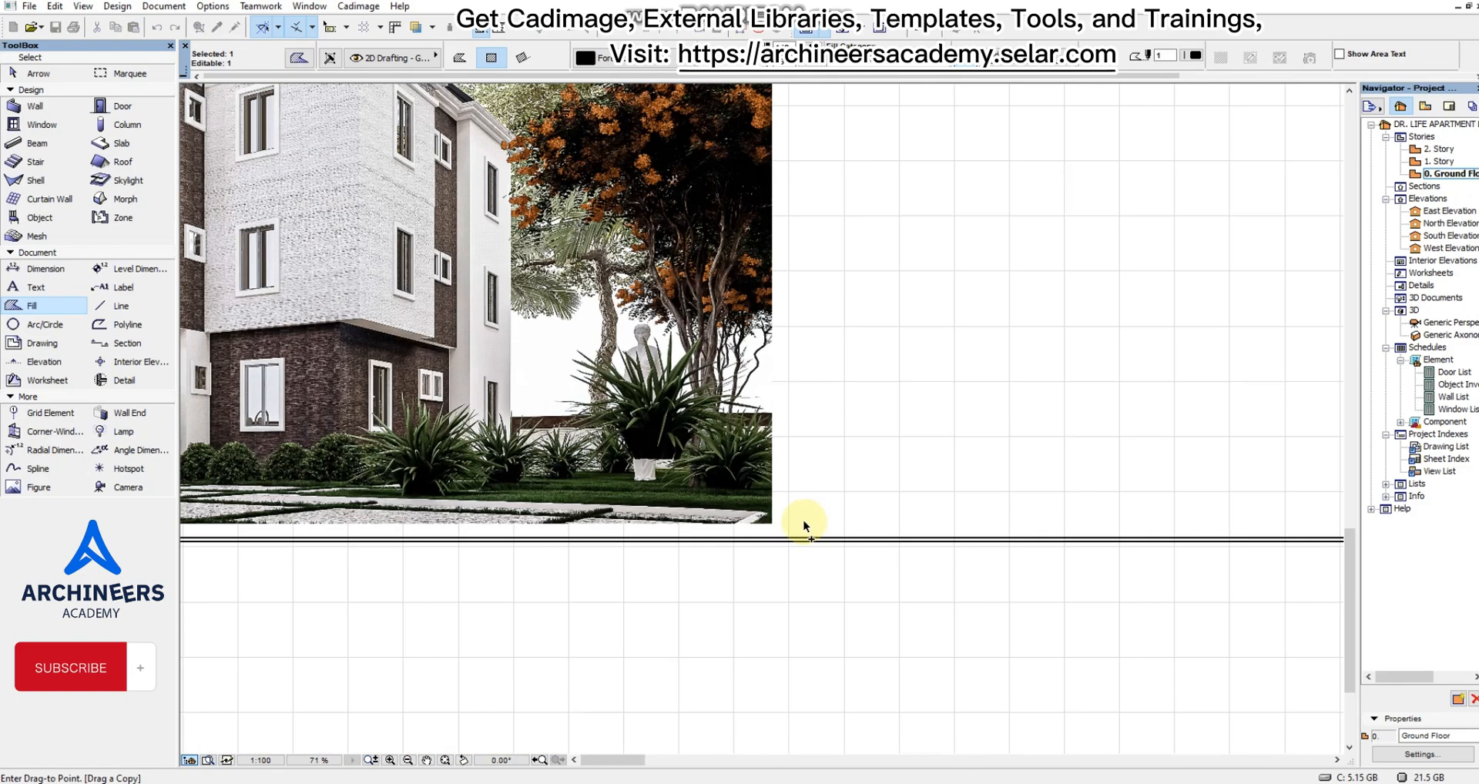
{"action": "left_click", "coordinate": [777, 523]}
{"action": "scroll", "coordinate": [971, 477], "scroll_direction": "up", "scroll_amount": 3}
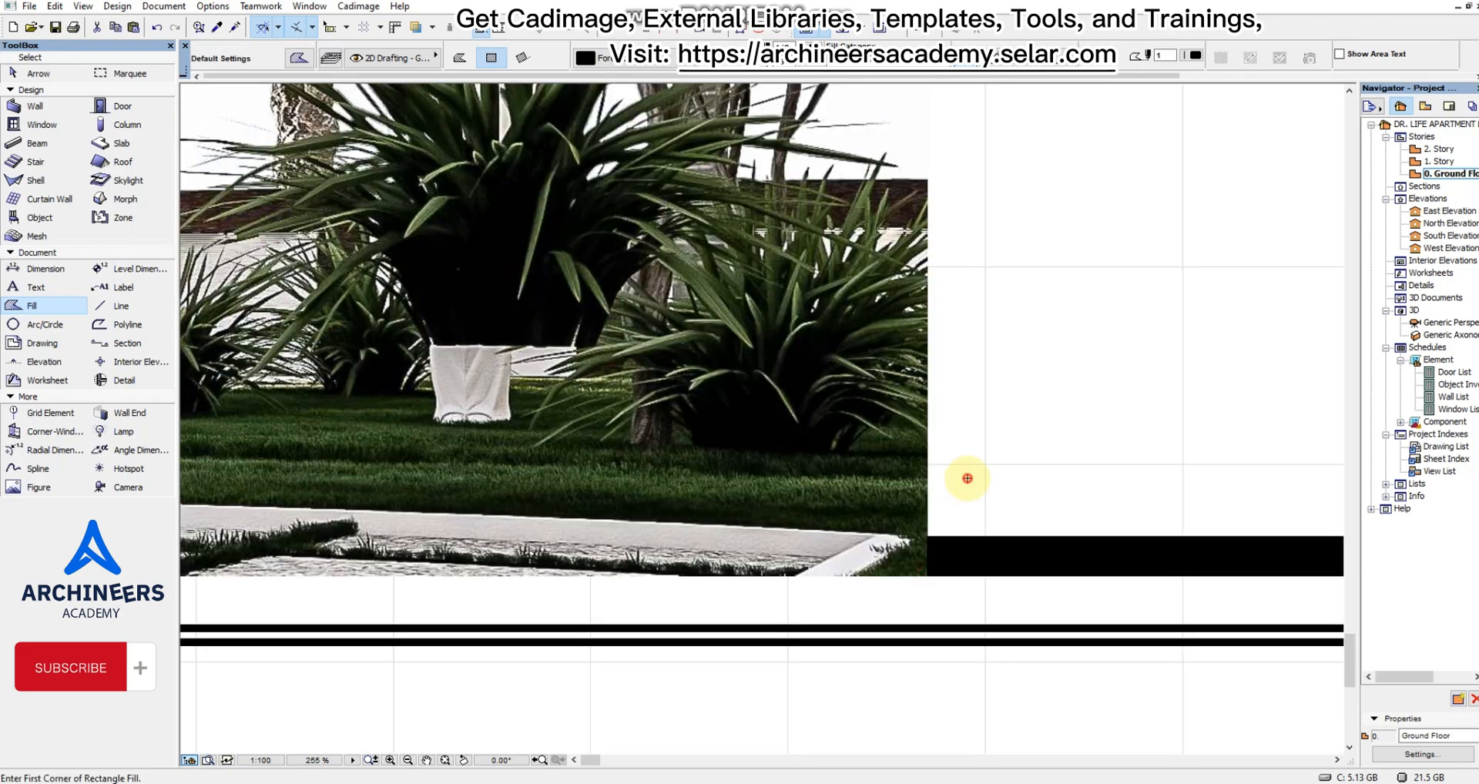
{"action": "scroll", "coordinate": [980, 469], "scroll_direction": "down", "scroll_amount": 7}
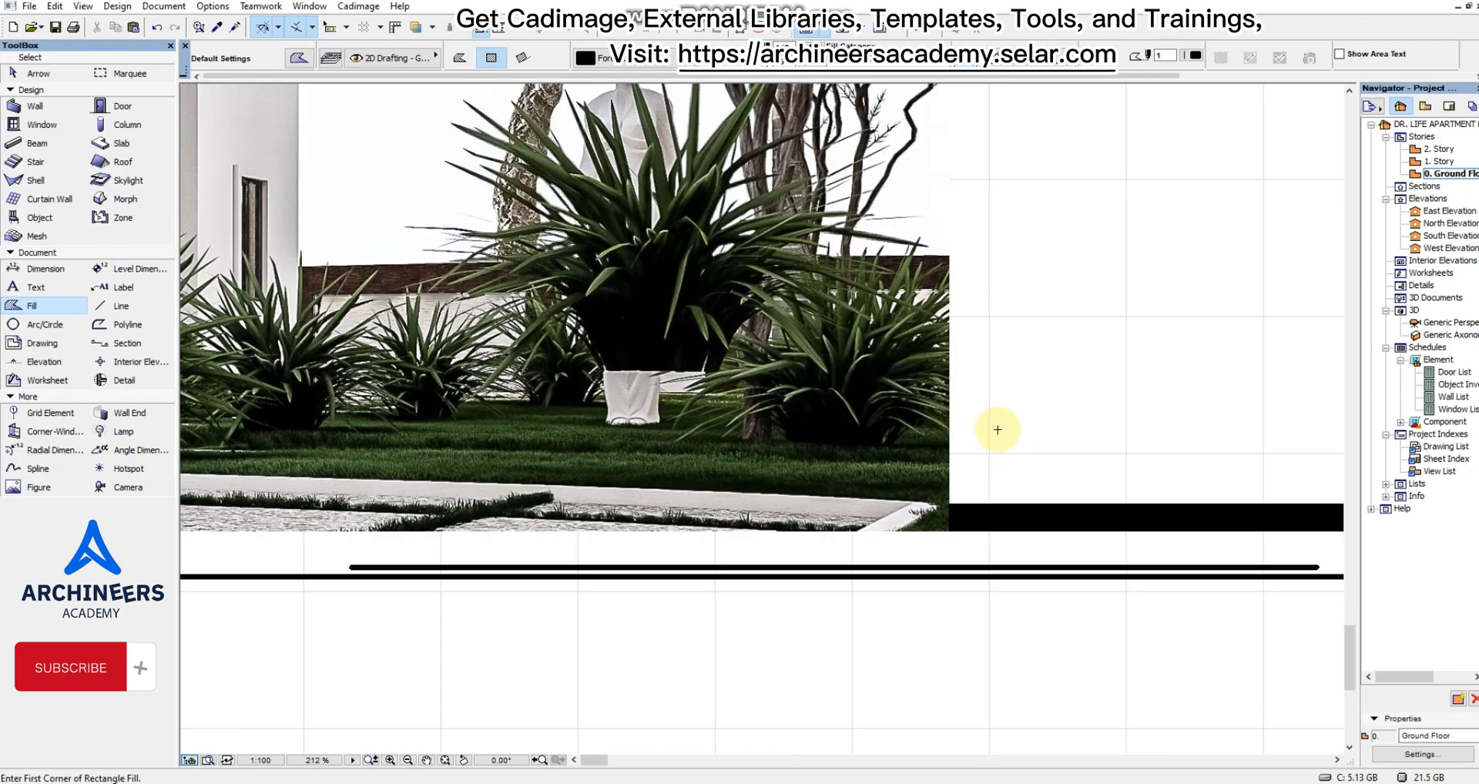
Rotate a copy of the lower black bar by 90° about its outer end to stand upright along the frame's side.
{"action": "scroll", "coordinate": [1022, 277], "scroll_direction": "up", "scroll_amount": 1}
{"action": "scroll", "coordinate": [1010, 290], "scroll_direction": "up", "scroll_amount": 1}
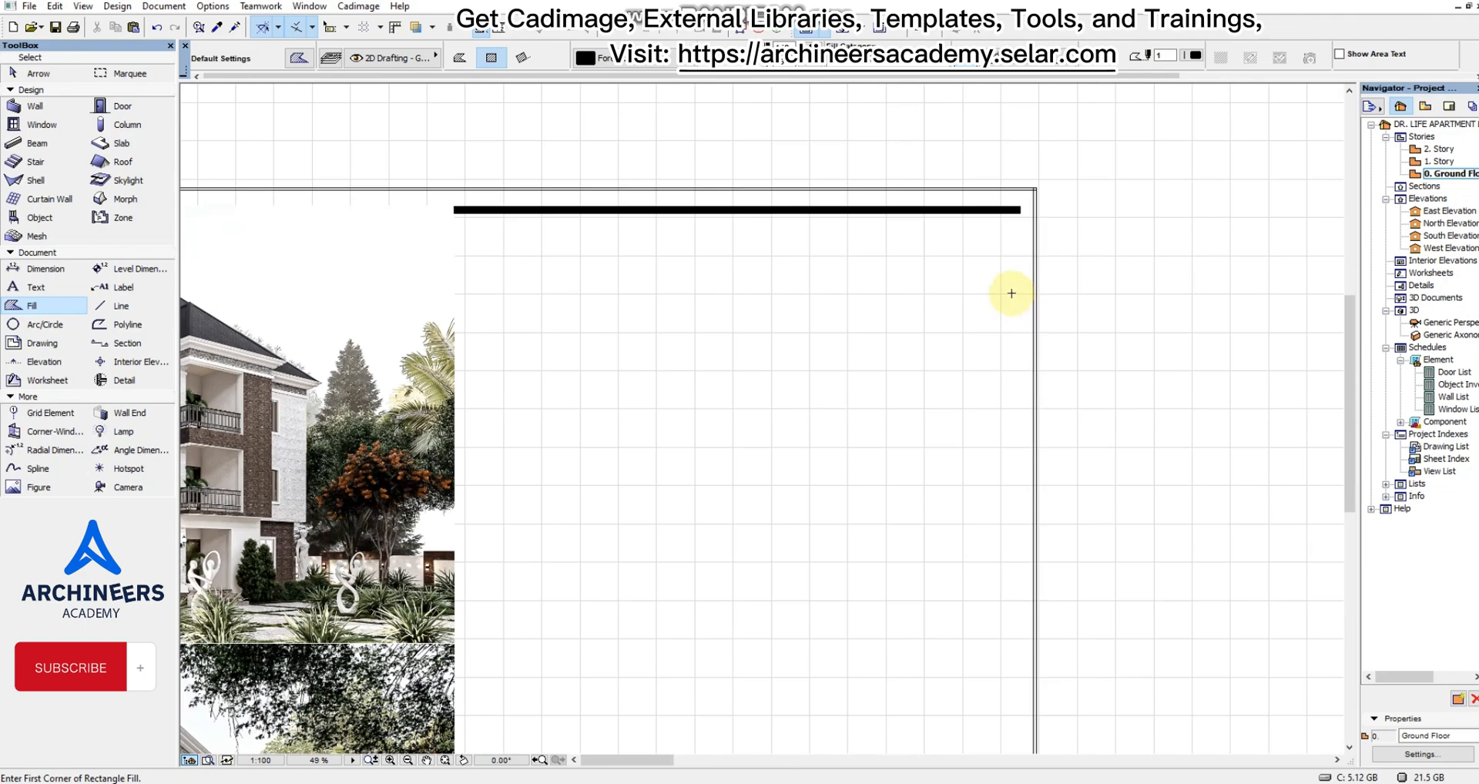
{"action": "scroll", "coordinate": [981, 539], "scroll_direction": "down", "scroll_amount": 2}
{"action": "scroll", "coordinate": [994, 570], "scroll_direction": "up", "scroll_amount": 3}
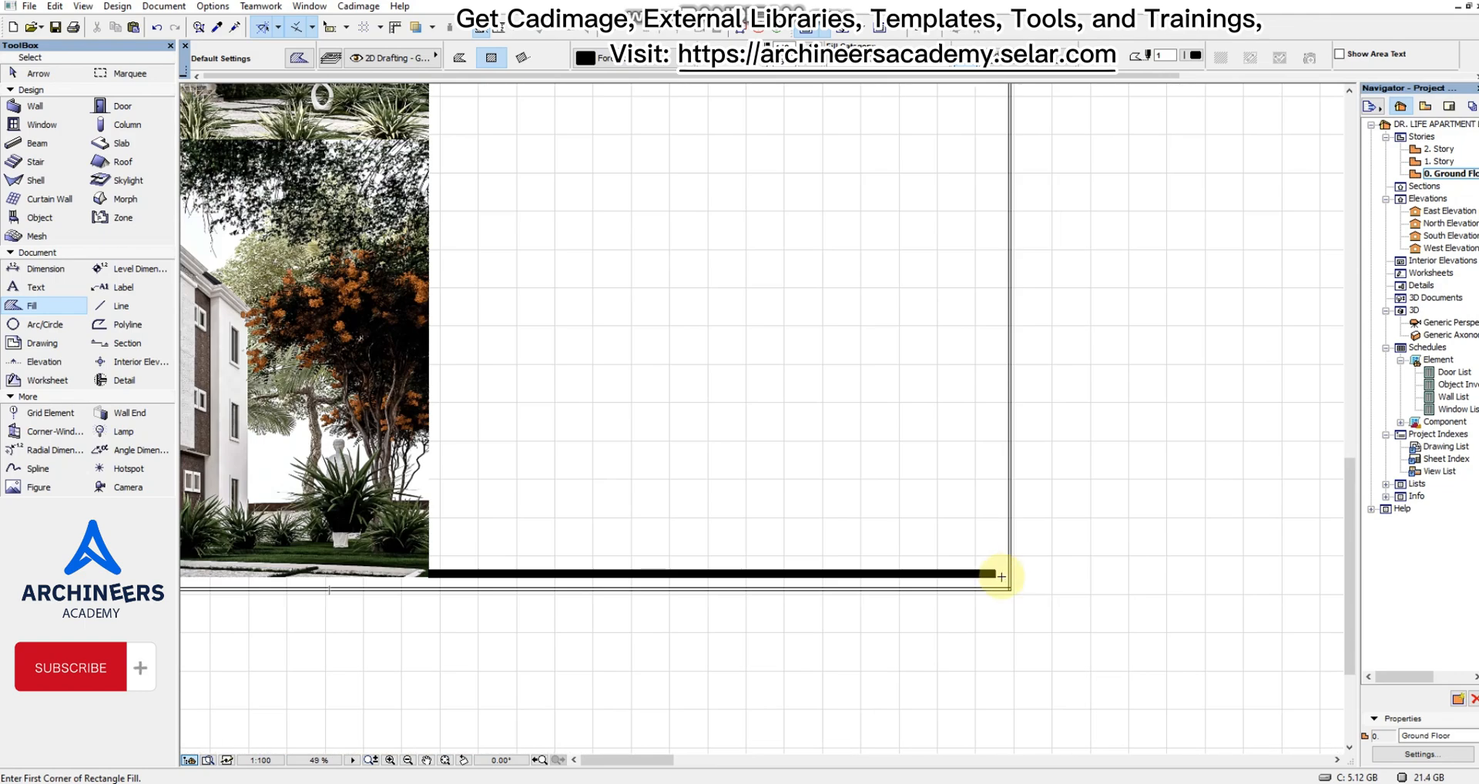
{"action": "left_click", "coordinate": [999, 575], "text": "shift"}
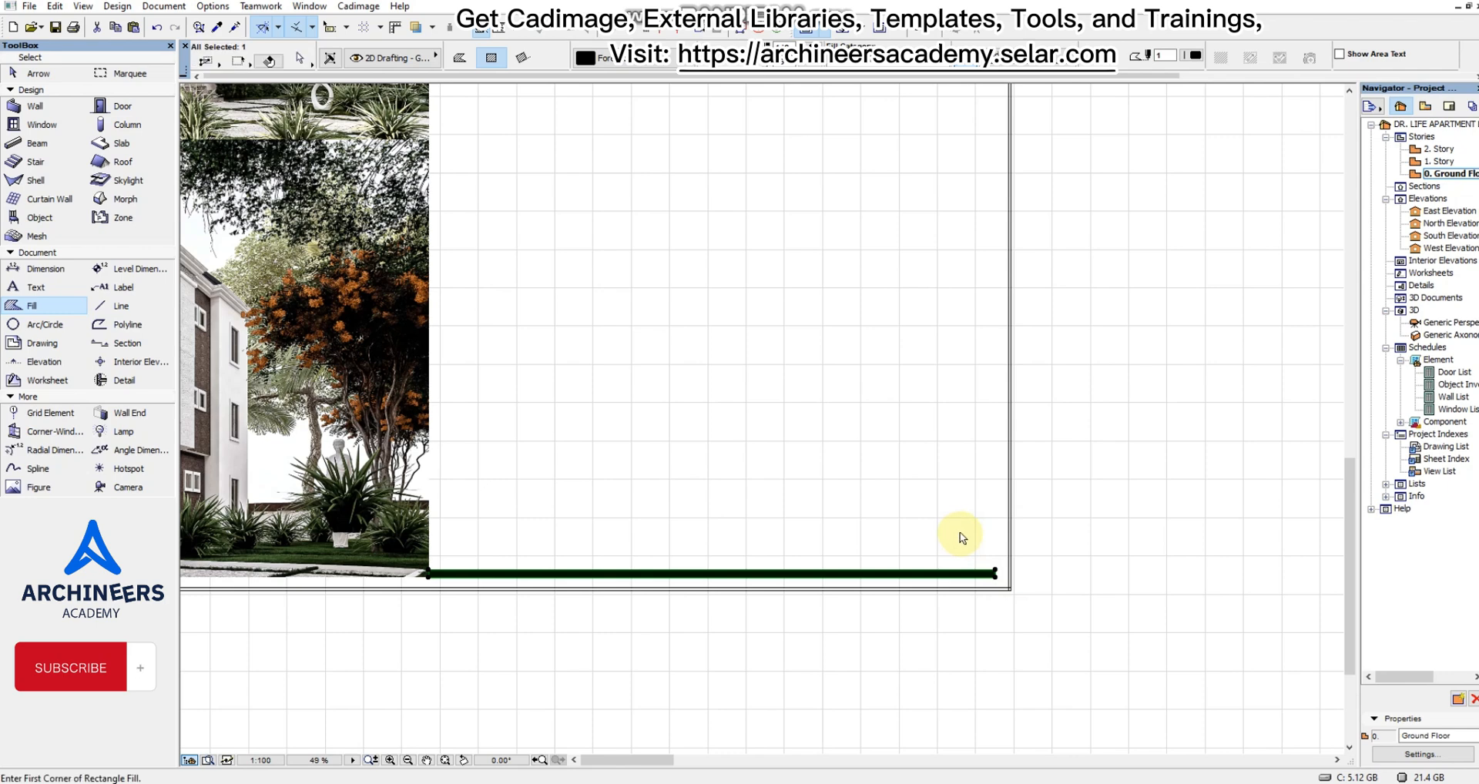
{"action": "key", "text": "ctrl+alt+e"}
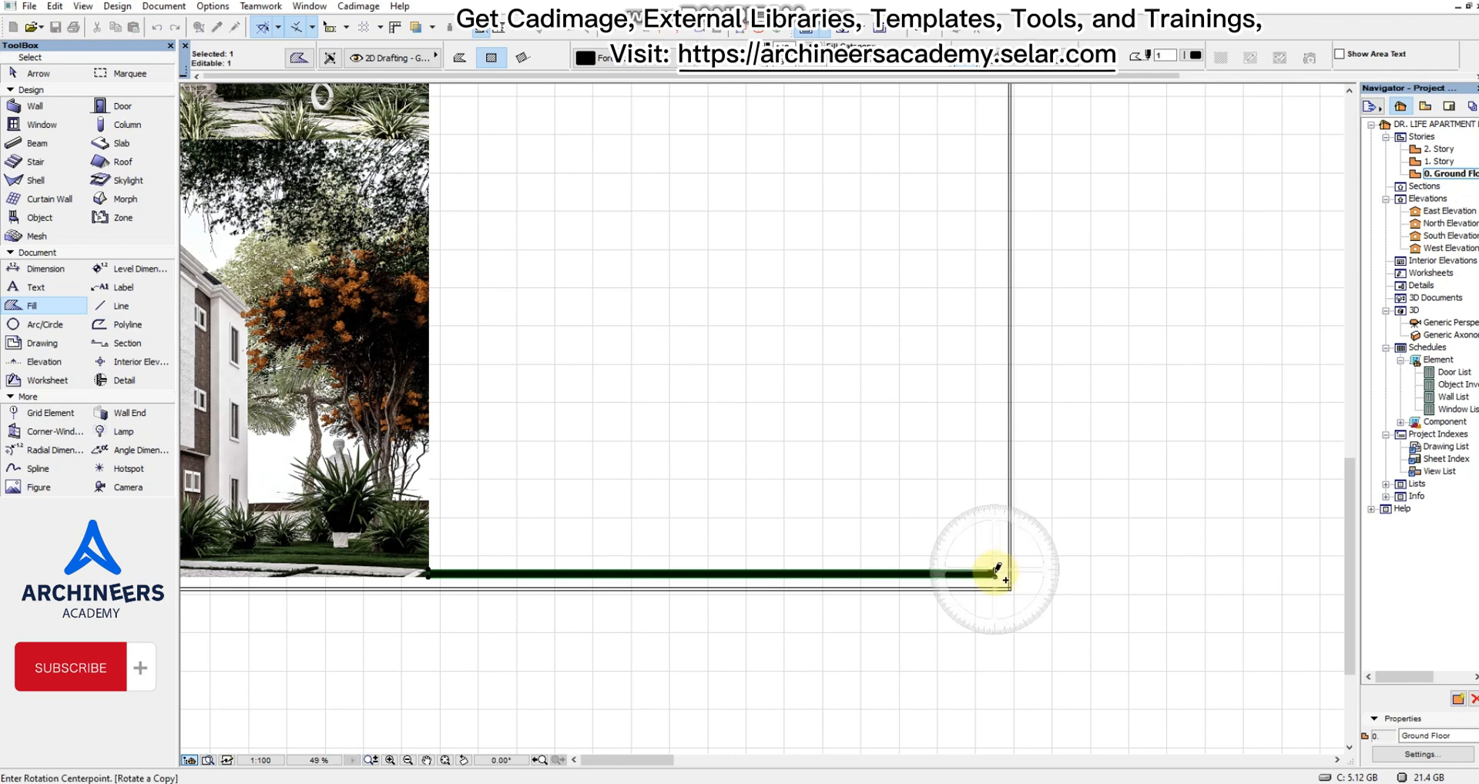
{"action": "left_click", "coordinate": [996, 576]}
{"action": "left_click", "coordinate": [996, 538]}
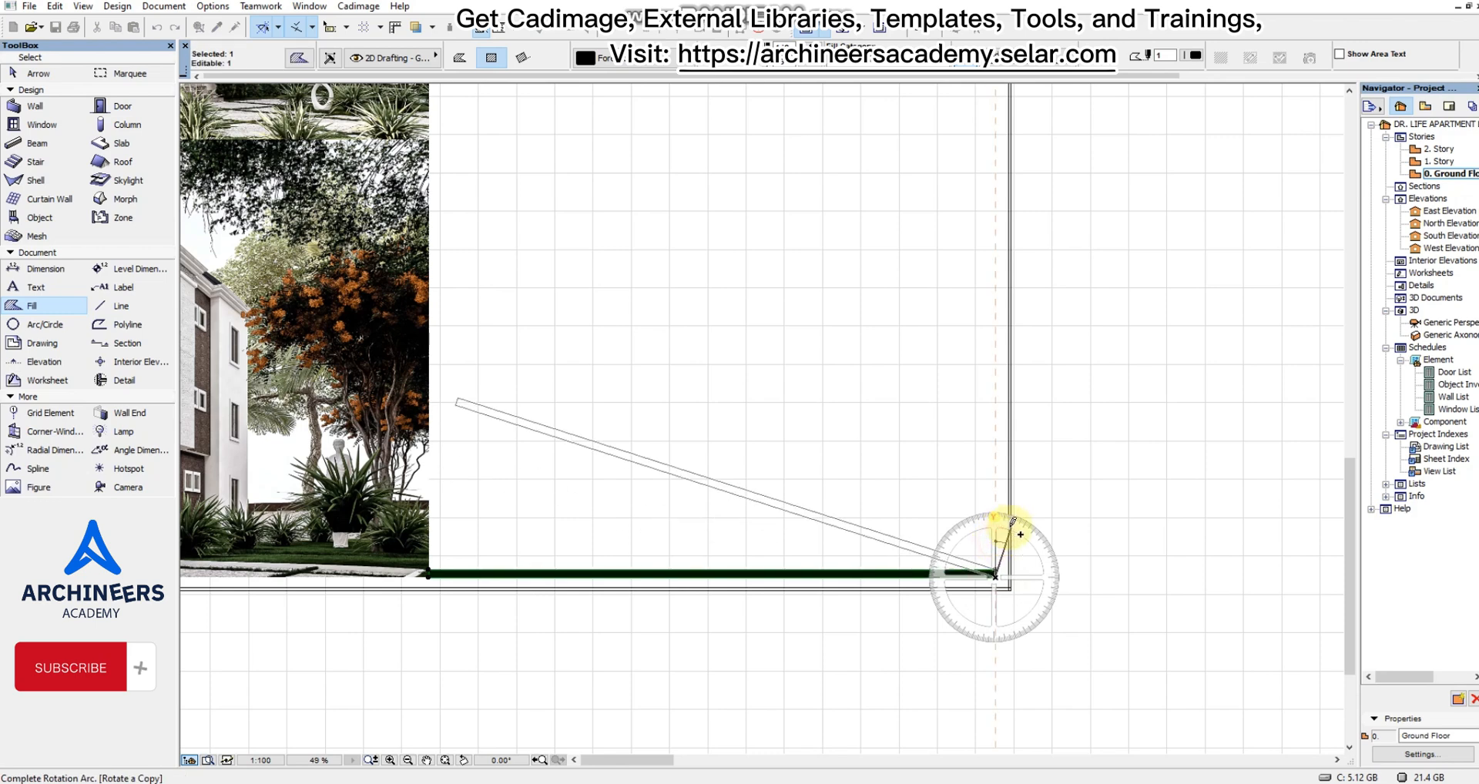
{"action": "left_click", "coordinate": [1100, 577]}
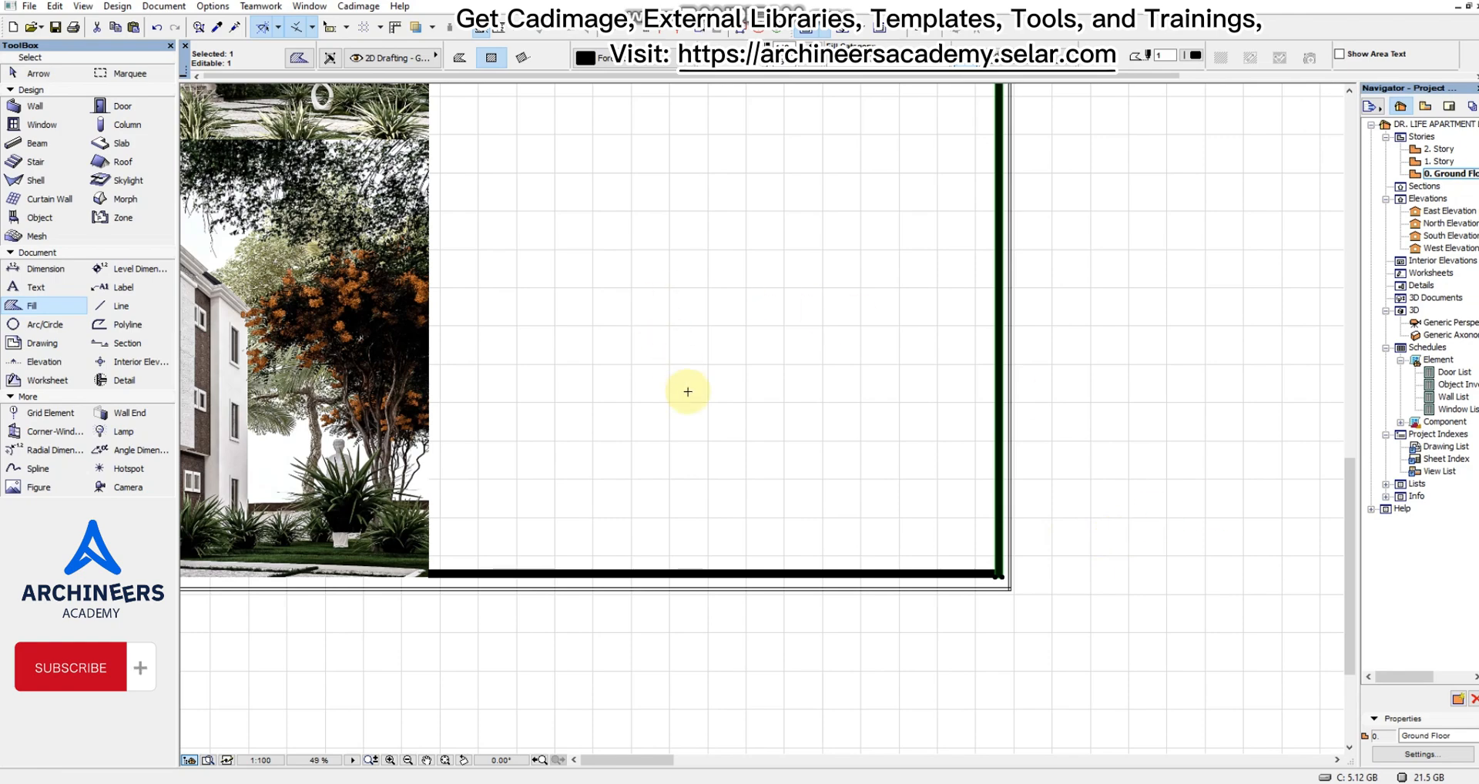
Offset the upright bar's upper end edge until it is level with the upper edge of the top bar.
{"action": "scroll", "coordinate": [793, 400], "scroll_direction": "down", "scroll_amount": 3}
{"action": "scroll", "coordinate": [847, 297], "scroll_direction": "up", "scroll_amount": 5}
{"action": "scroll", "coordinate": [867, 390], "scroll_direction": "up", "scroll_amount": 5}
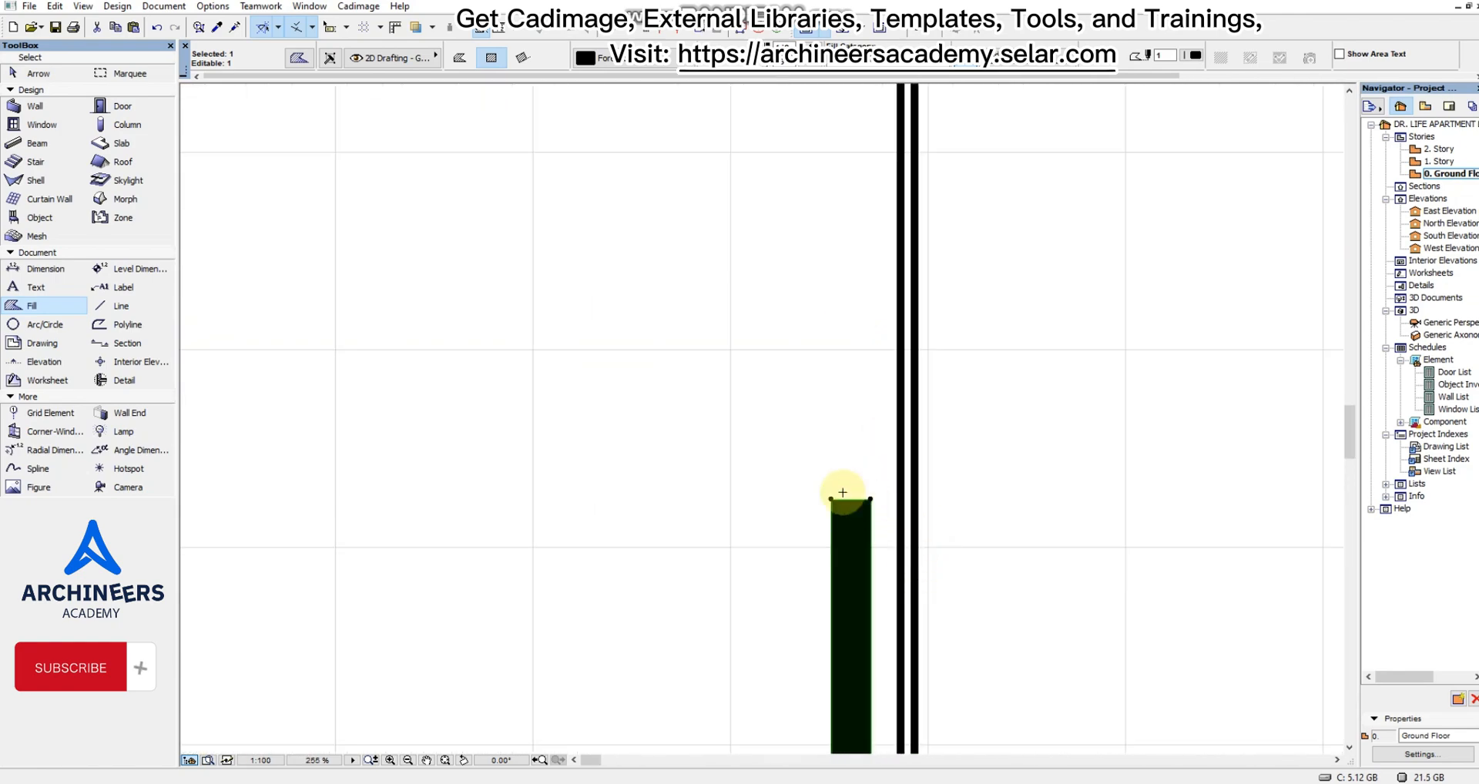
{"action": "left_click", "coordinate": [851, 500]}
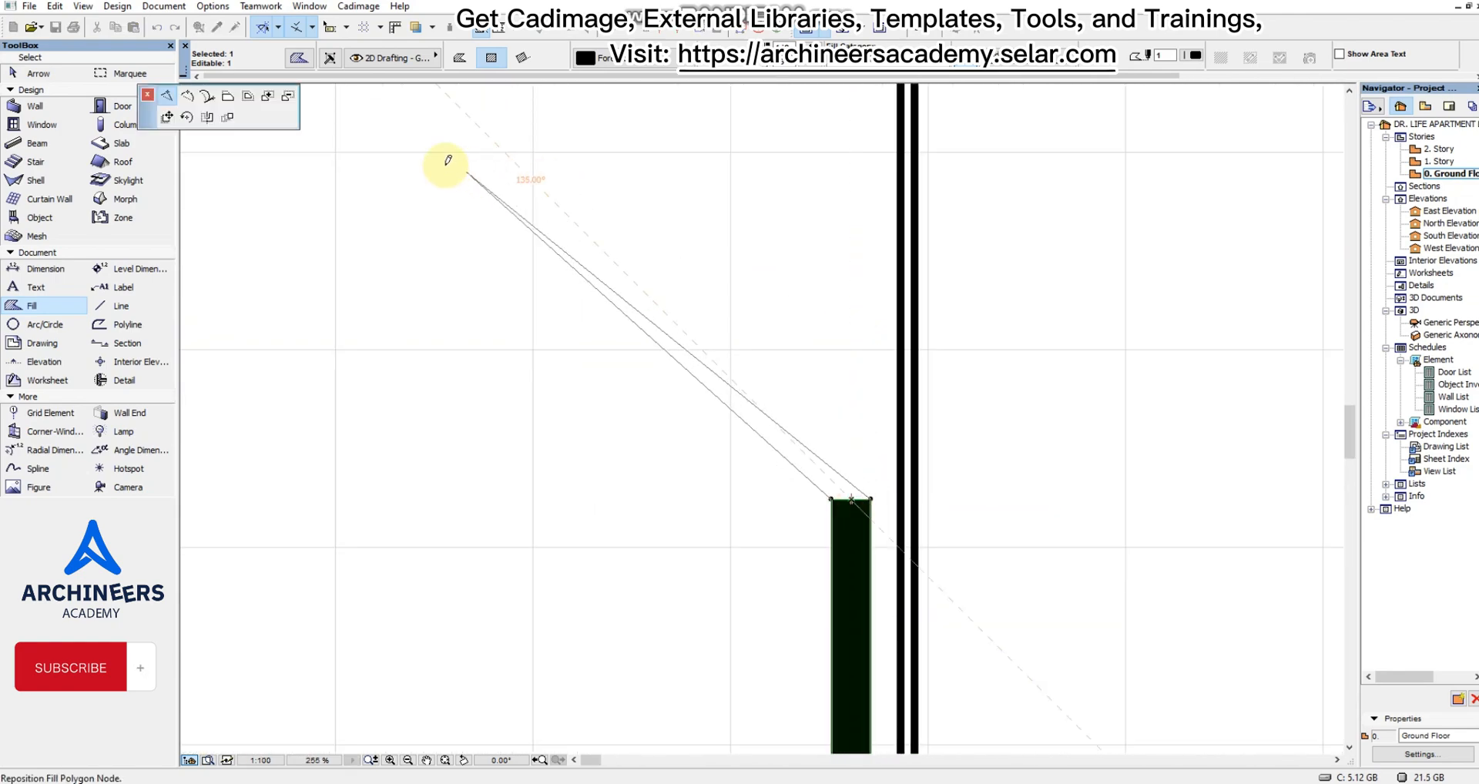
{"action": "left_click", "coordinate": [227, 97]}
{"action": "scroll", "coordinate": [739, 501], "scroll_direction": "down", "scroll_amount": 3}
{"action": "scroll", "coordinate": [807, 416], "scroll_direction": "down", "scroll_amount": 3}
{"action": "scroll", "coordinate": [789, 231], "scroll_direction": "up", "scroll_amount": 6}
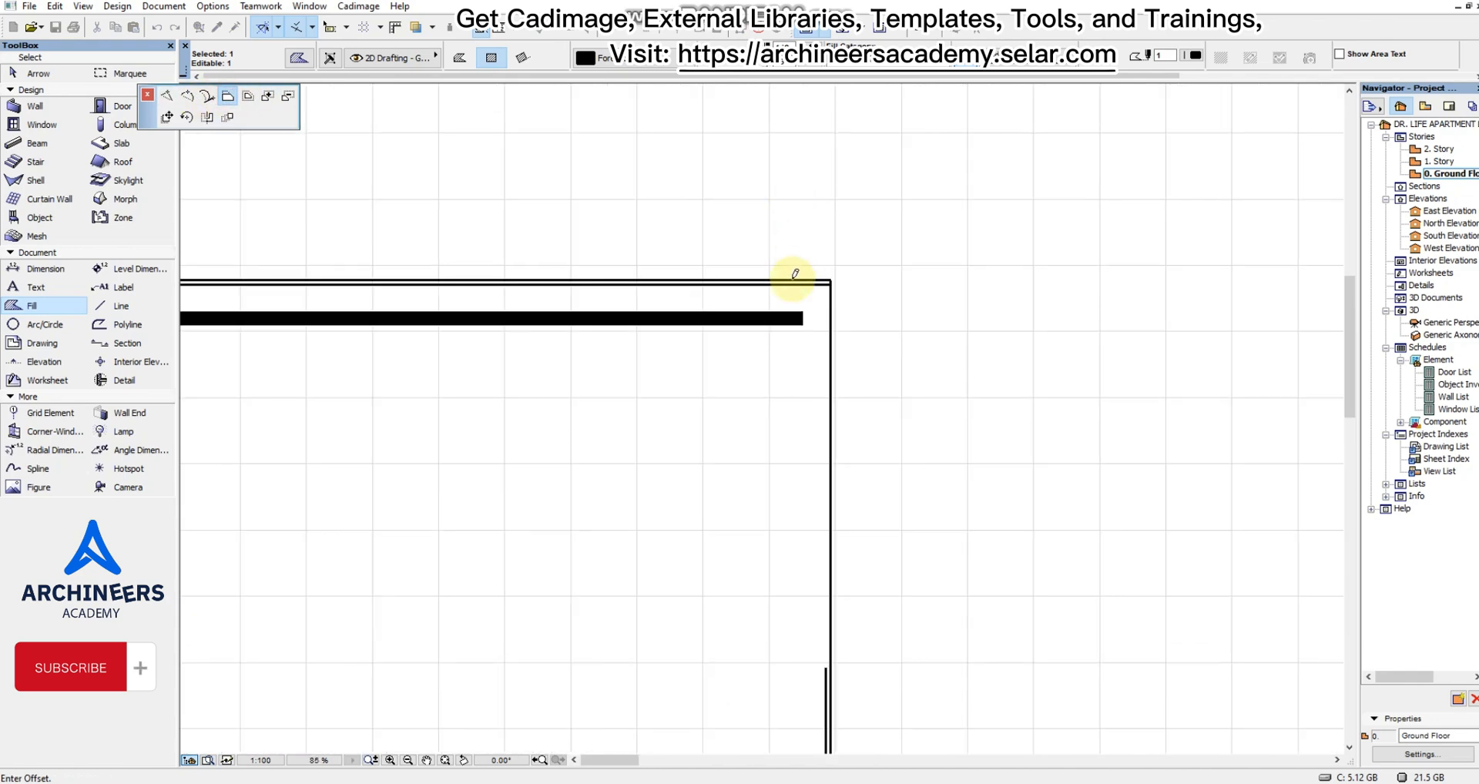
{"action": "left_click", "coordinate": [817, 314]}
{"action": "left_click", "coordinate": [851, 308]}
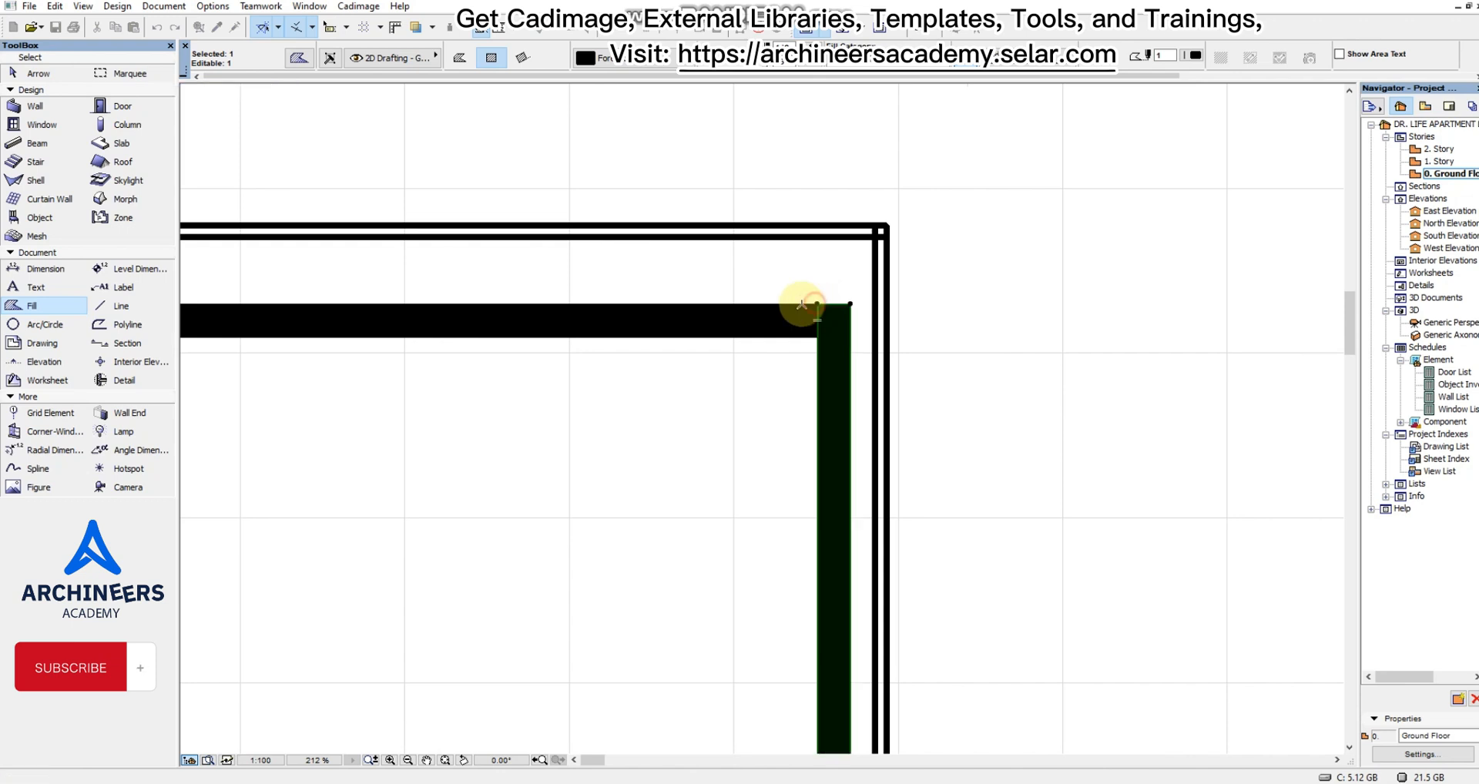
Drag a copy of the upright bar to the renders' edge, aligned with the top bar's start, and clear the selection.
{"action": "scroll", "coordinate": [1152, 302], "scroll_direction": "down", "scroll_amount": 2}
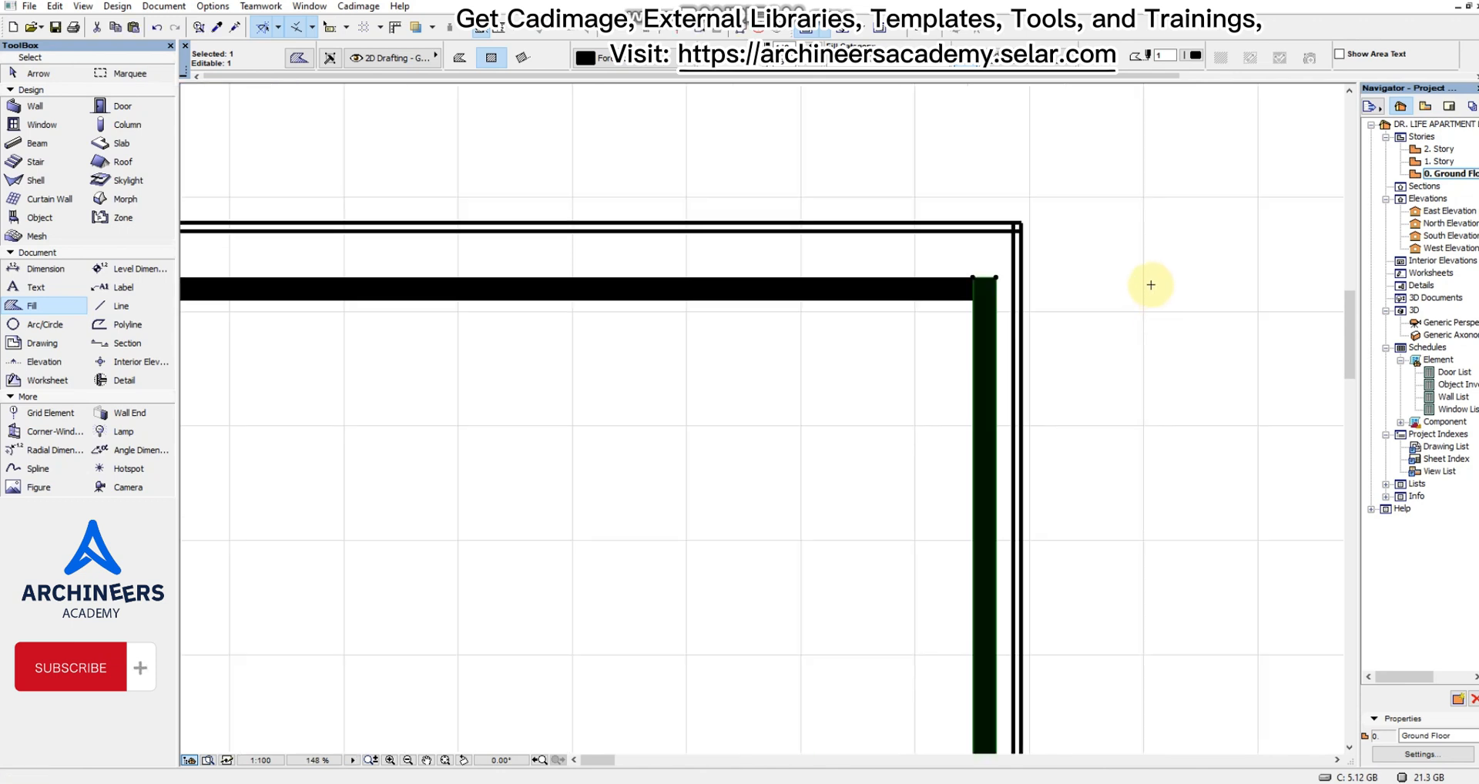
{"action": "scroll", "coordinate": [1151, 286], "scroll_direction": "down", "scroll_amount": 3}
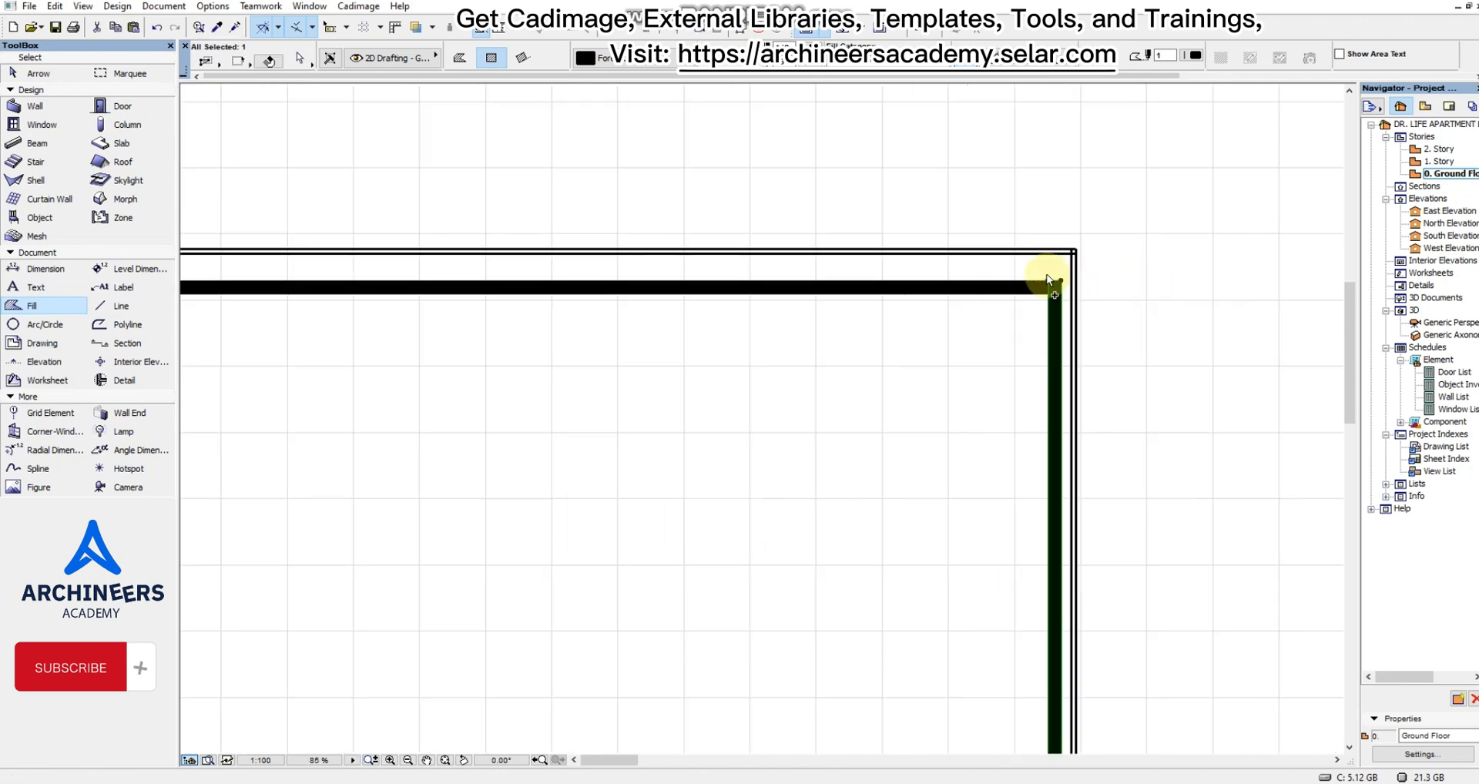
{"action": "key", "text": "ctrl+shift+d"}
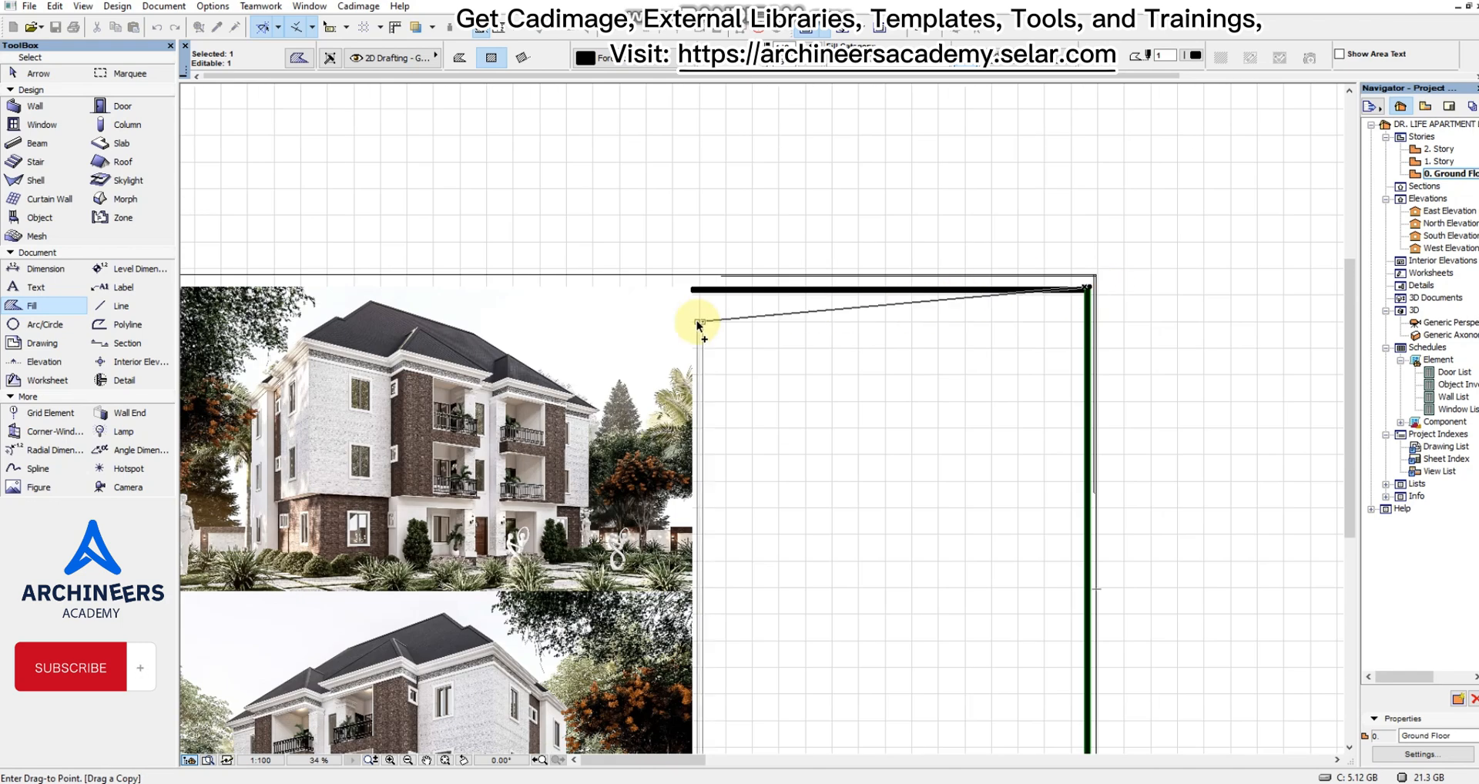
{"action": "scroll", "coordinate": [691, 316], "scroll_direction": "up", "scroll_amount": 3}
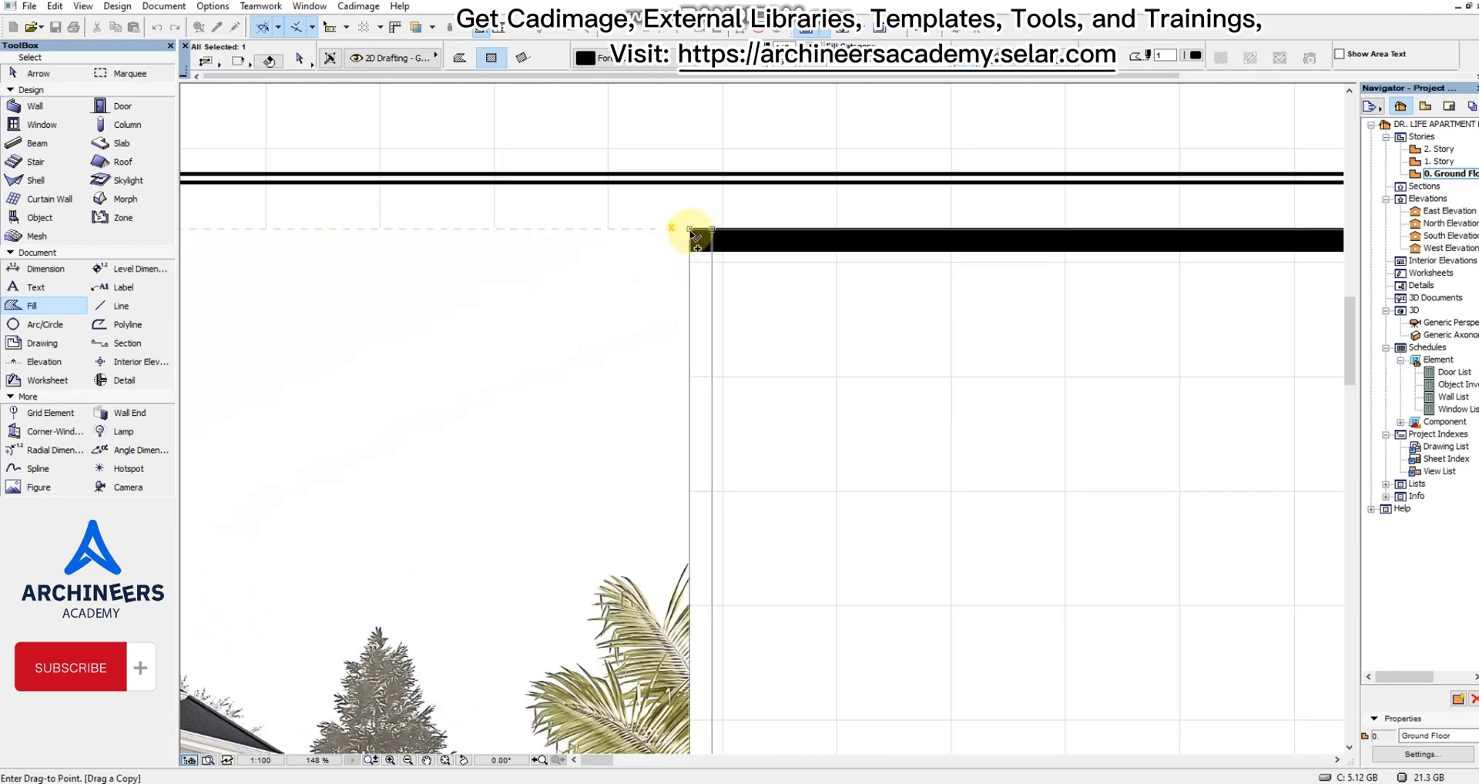
{"action": "left_click", "coordinate": [692, 235]}
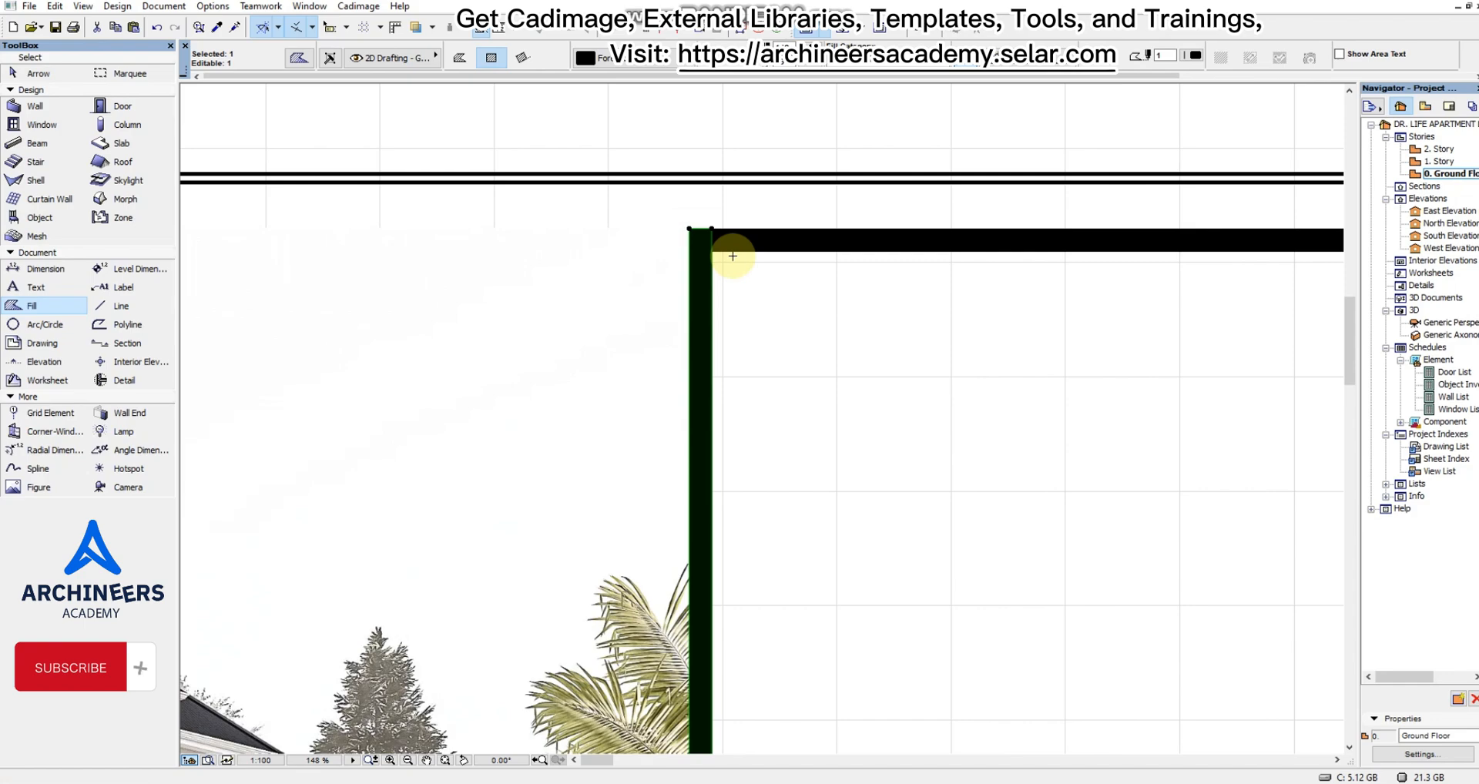
{"action": "scroll", "coordinate": [728, 242], "scroll_direction": "down", "scroll_amount": 3}
{"action": "scroll", "coordinate": [709, 239], "scroll_direction": "up", "scroll_amount": 4}
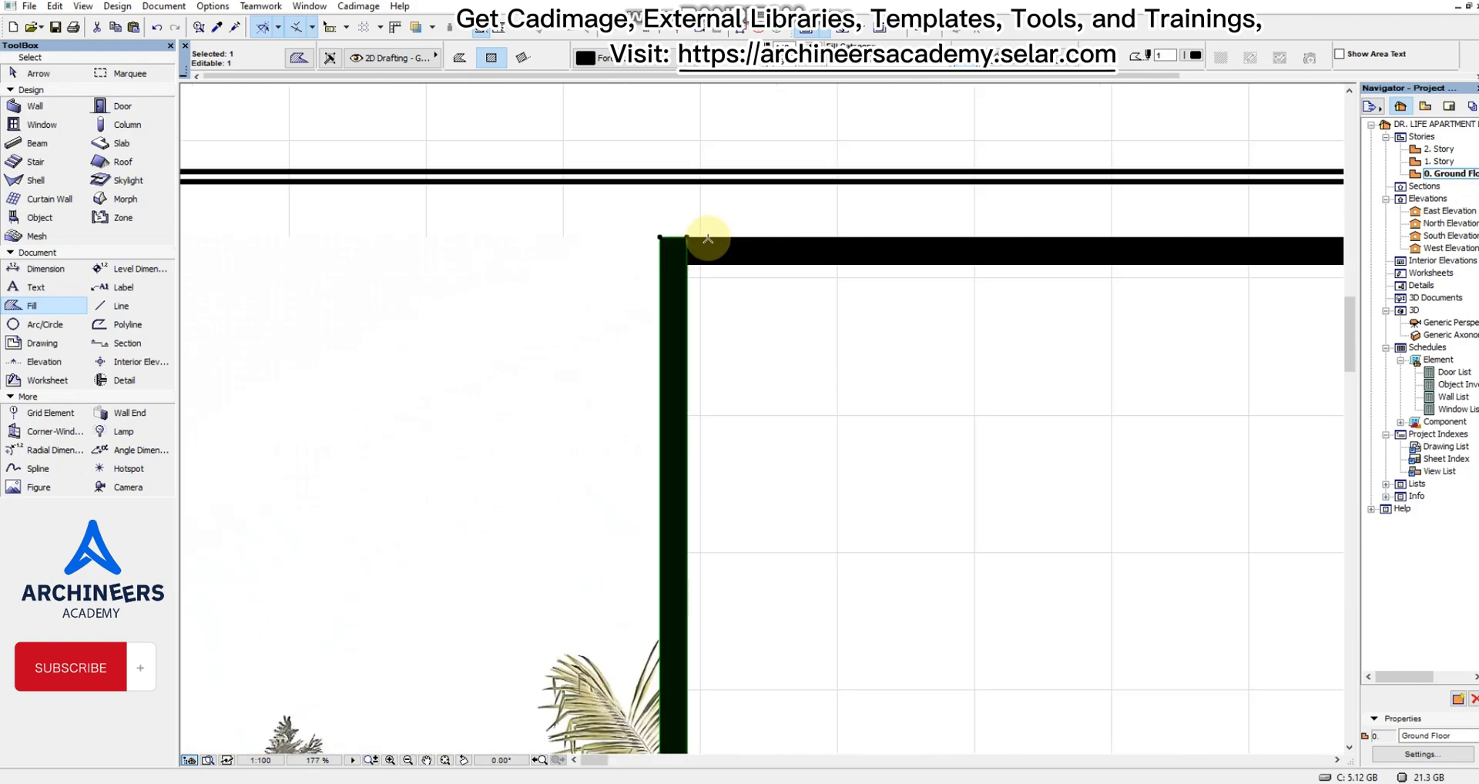
{"action": "scroll", "coordinate": [708, 238], "scroll_direction": "up", "scroll_amount": 2}
{"action": "scroll", "coordinate": [713, 239], "scroll_direction": "down", "scroll_amount": 10}
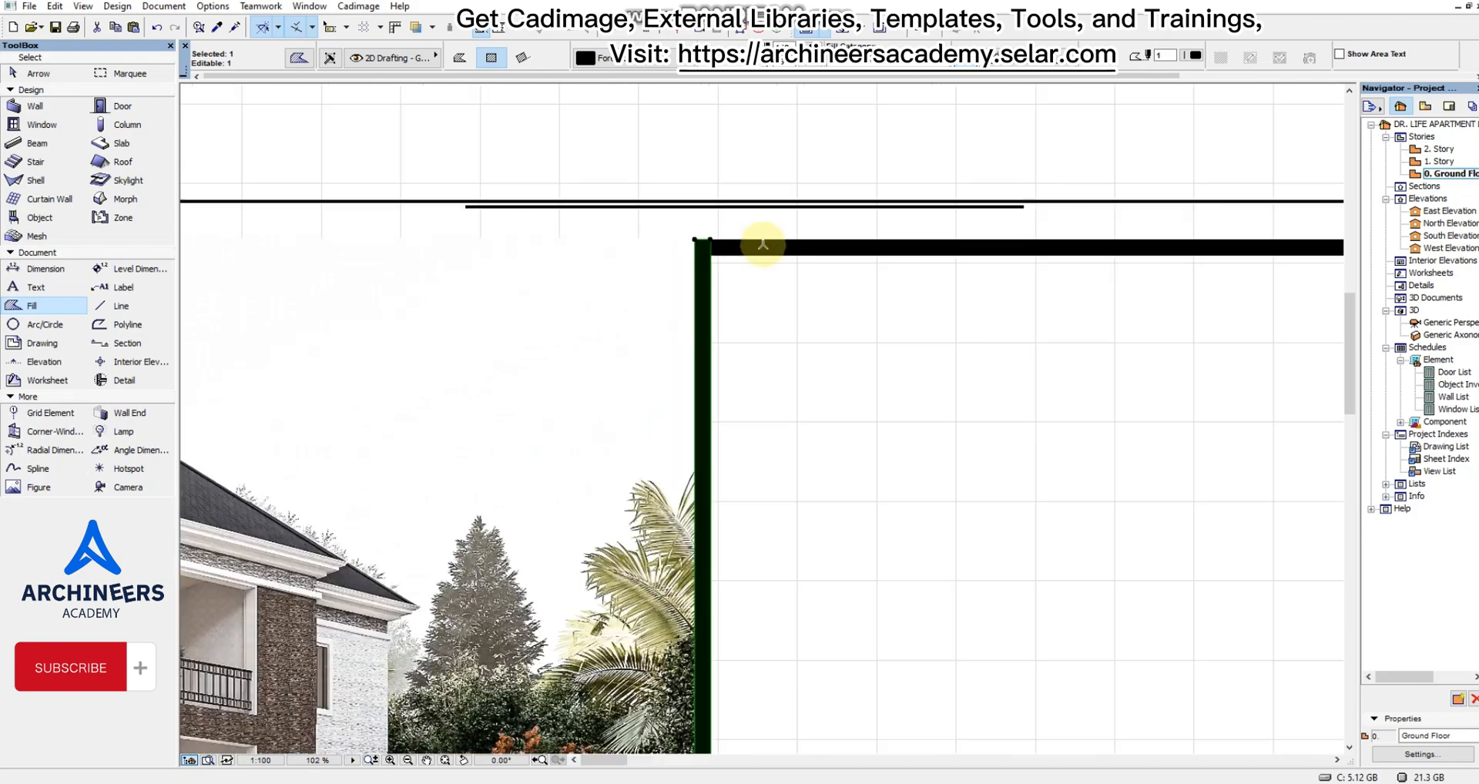
{"action": "key", "text": "Escape"}
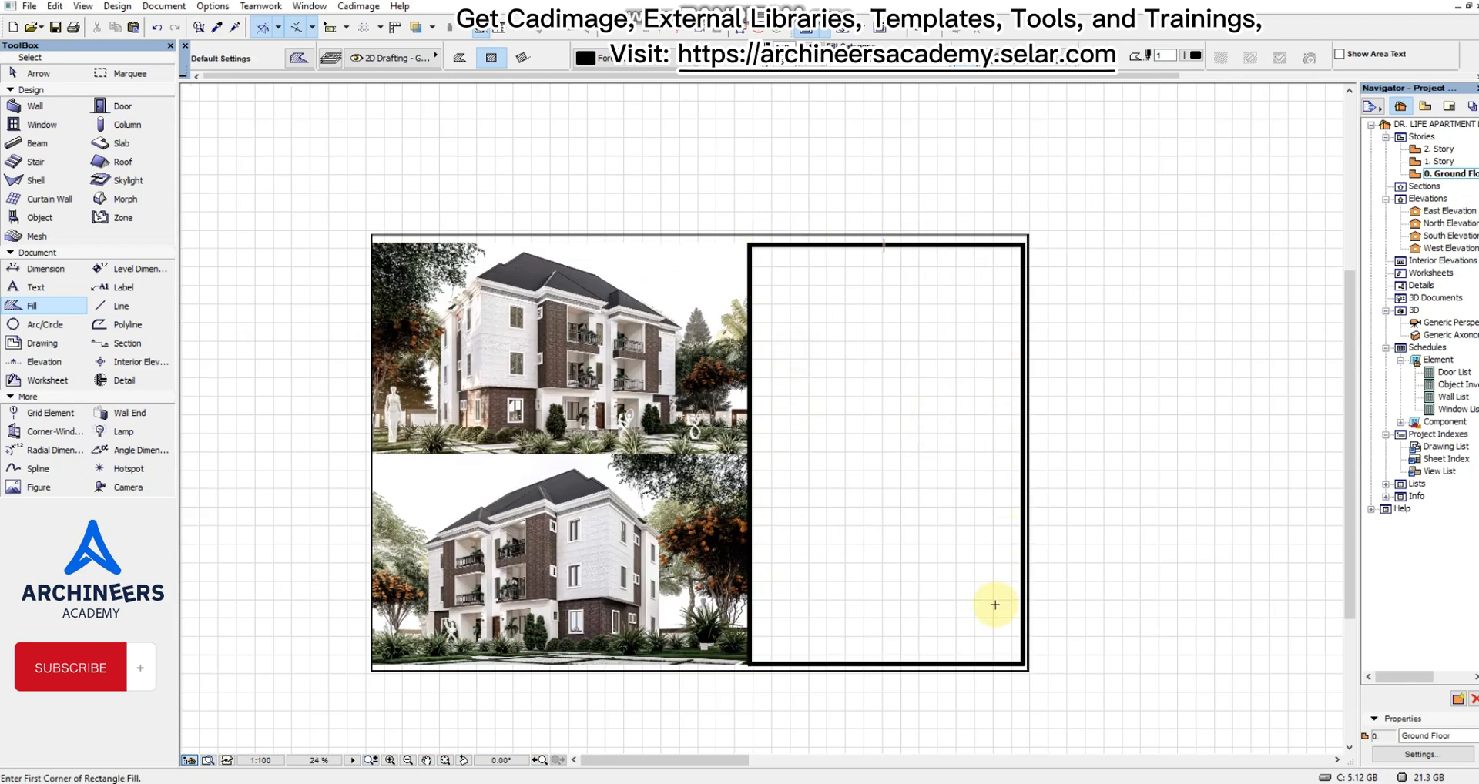
{"action": "scroll", "coordinate": [848, 304], "scroll_direction": "up", "scroll_amount": 2}
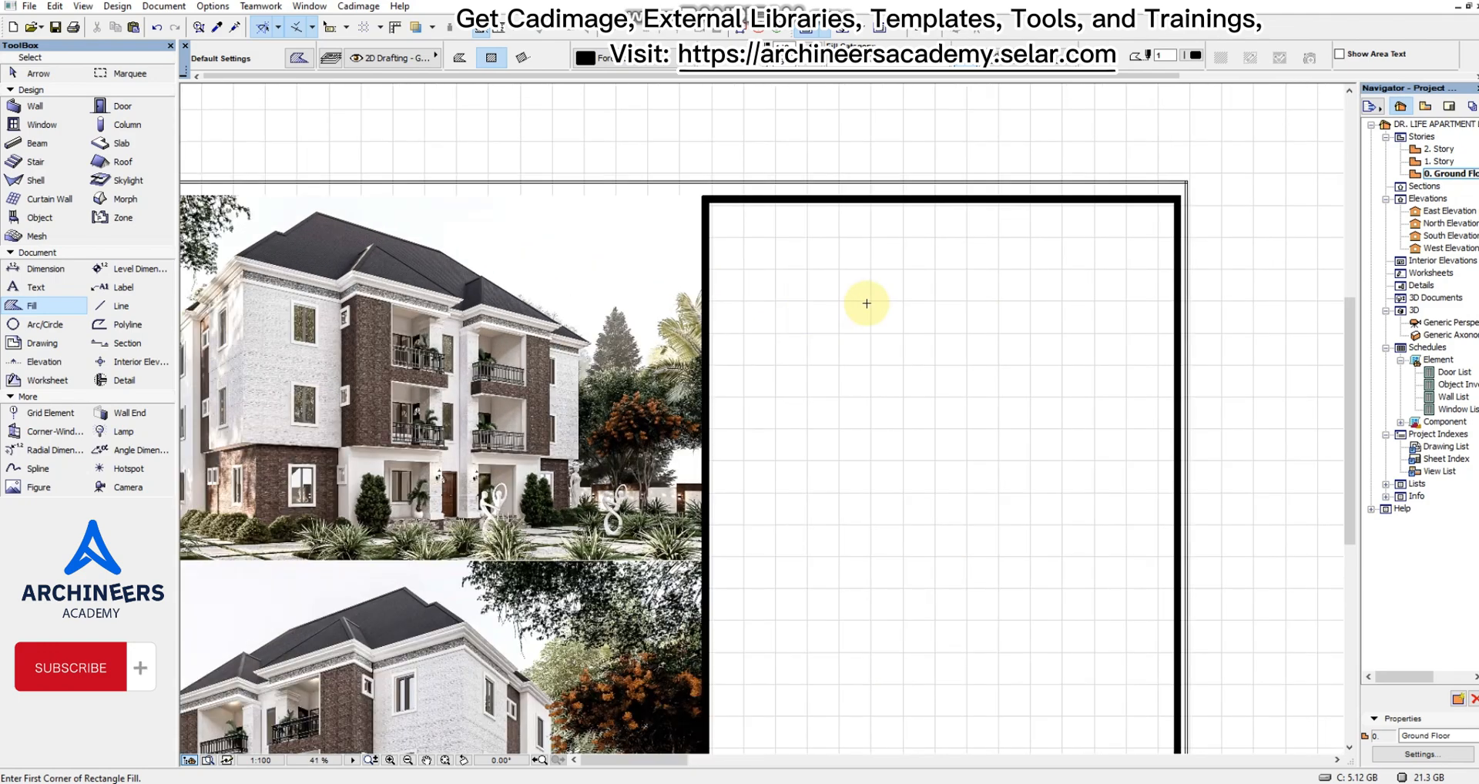
Examine the black-bordered panel and the upper render's corners for alignment with each other and the sheet frame.
{"action": "scroll", "coordinate": [934, 296], "scroll_direction": "down", "scroll_amount": 4}
{"action": "scroll", "coordinate": [918, 356], "scroll_direction": "up", "scroll_amount": 3}
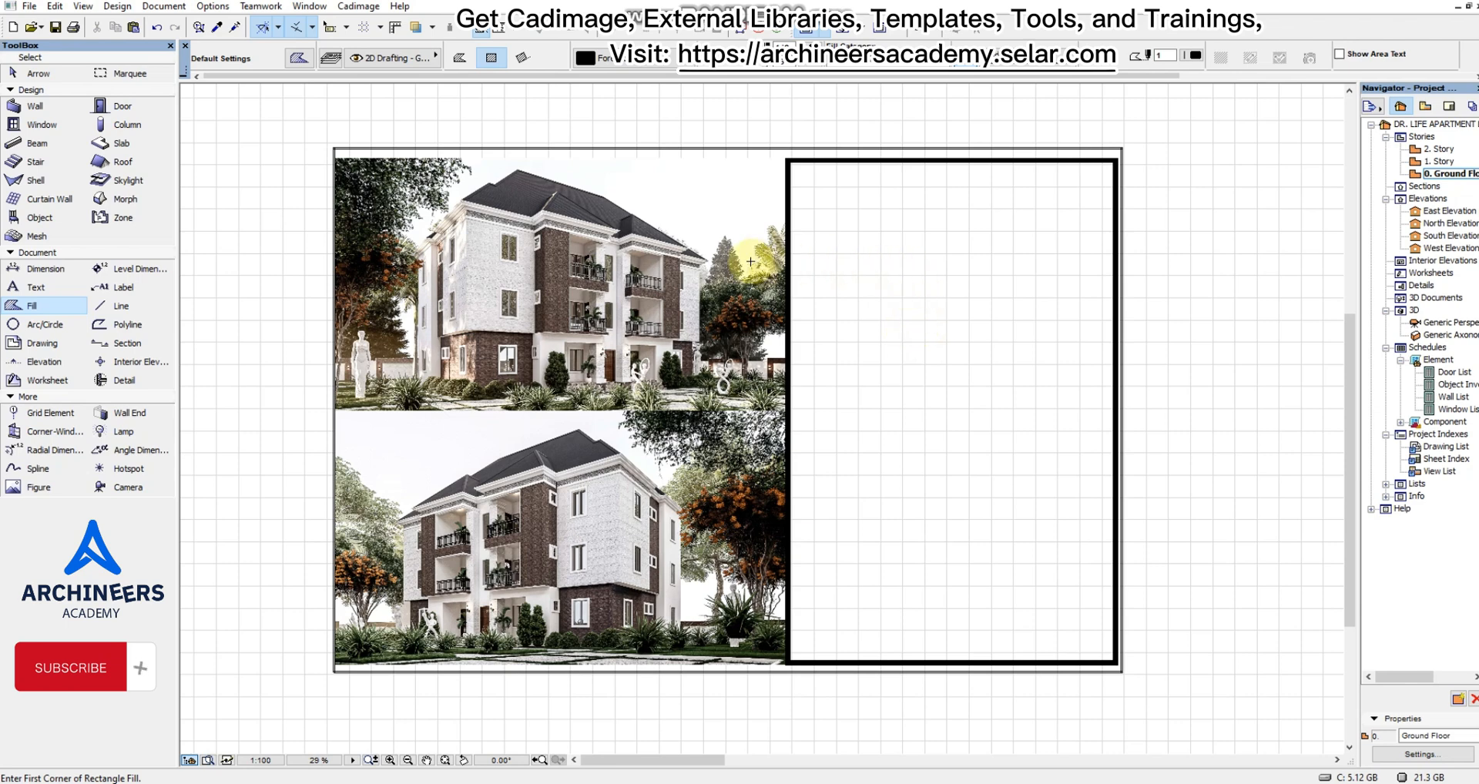
{"action": "scroll", "coordinate": [407, 170], "scroll_direction": "up", "scroll_amount": 3}
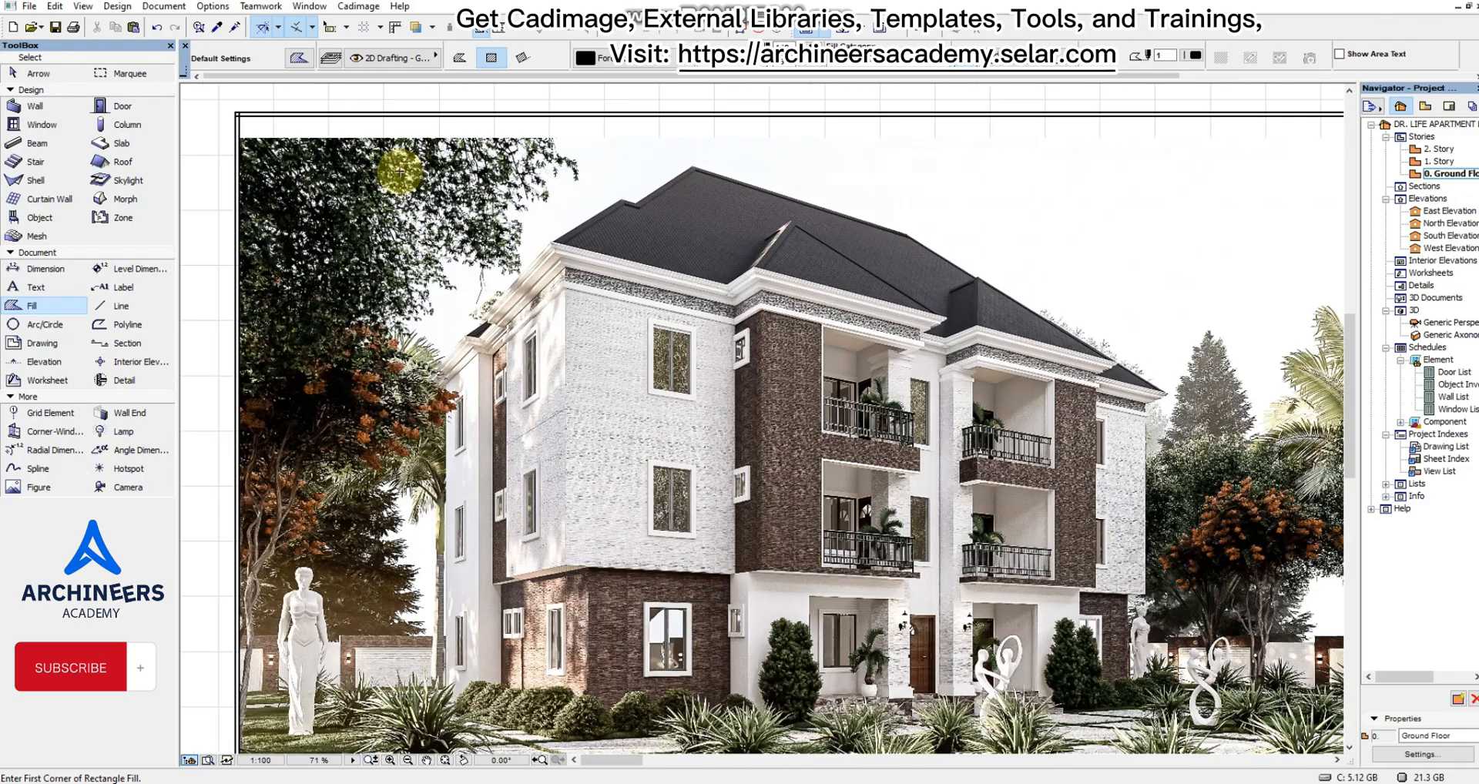
{"action": "scroll", "coordinate": [601, 206], "scroll_direction": "down", "scroll_amount": 3}
{"action": "scroll", "coordinate": [888, 179], "scroll_direction": "up", "scroll_amount": 3}
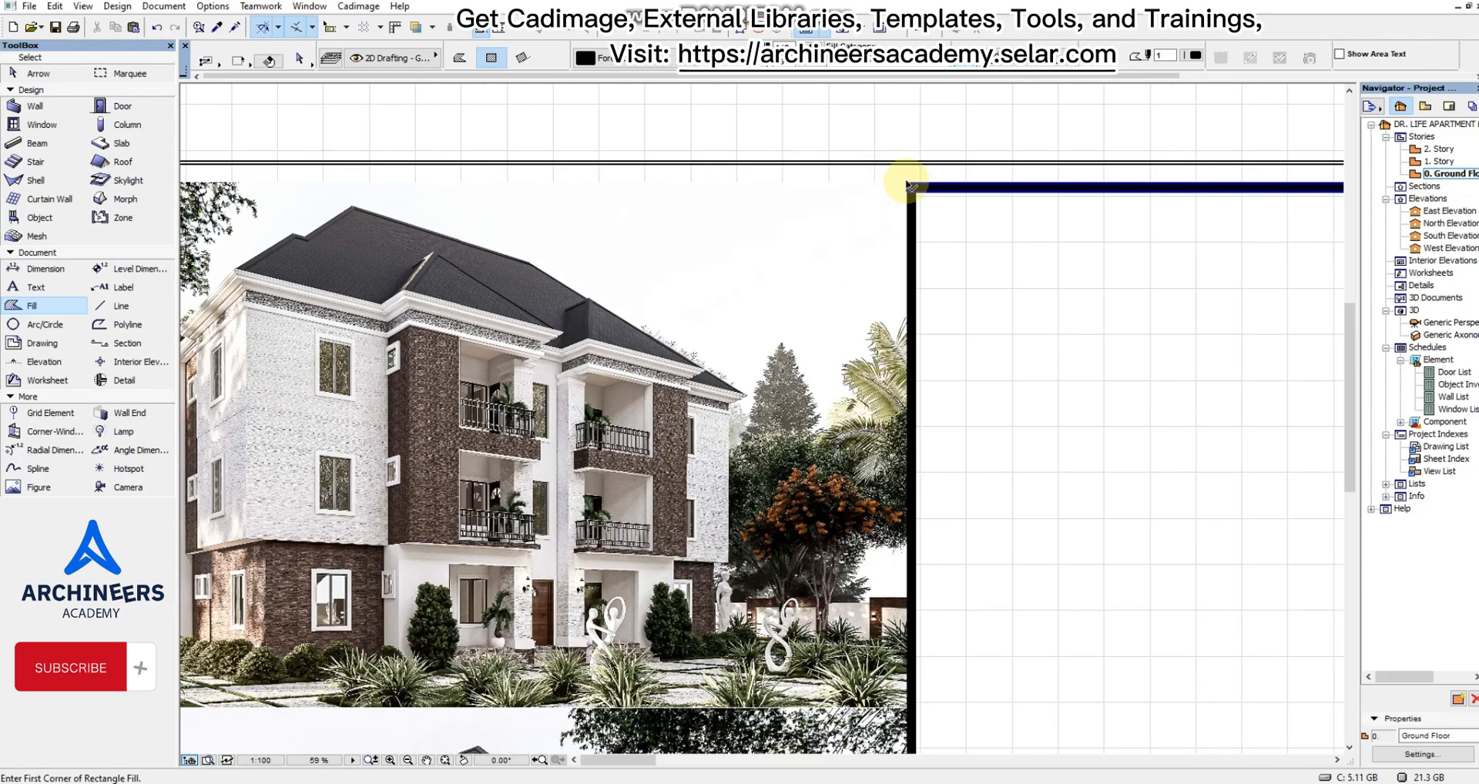
{"action": "left_click", "coordinate": [905, 180], "text": "shift"}
{"action": "key", "text": "Escape"}
{"action": "scroll", "coordinate": [886, 176], "scroll_direction": "down", "scroll_amount": 3}
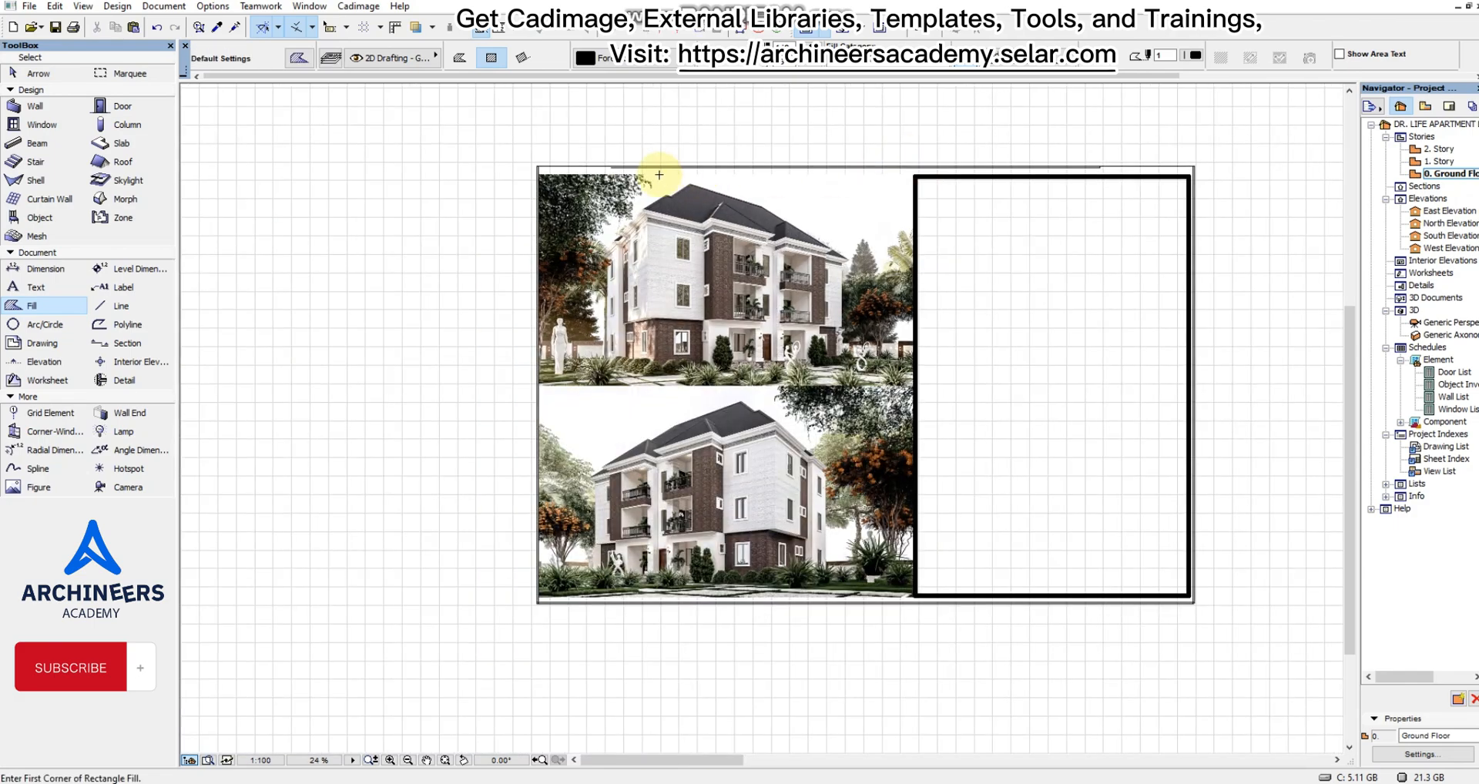
{"action": "scroll", "coordinate": [501, 149], "scroll_direction": "up", "scroll_amount": 5}
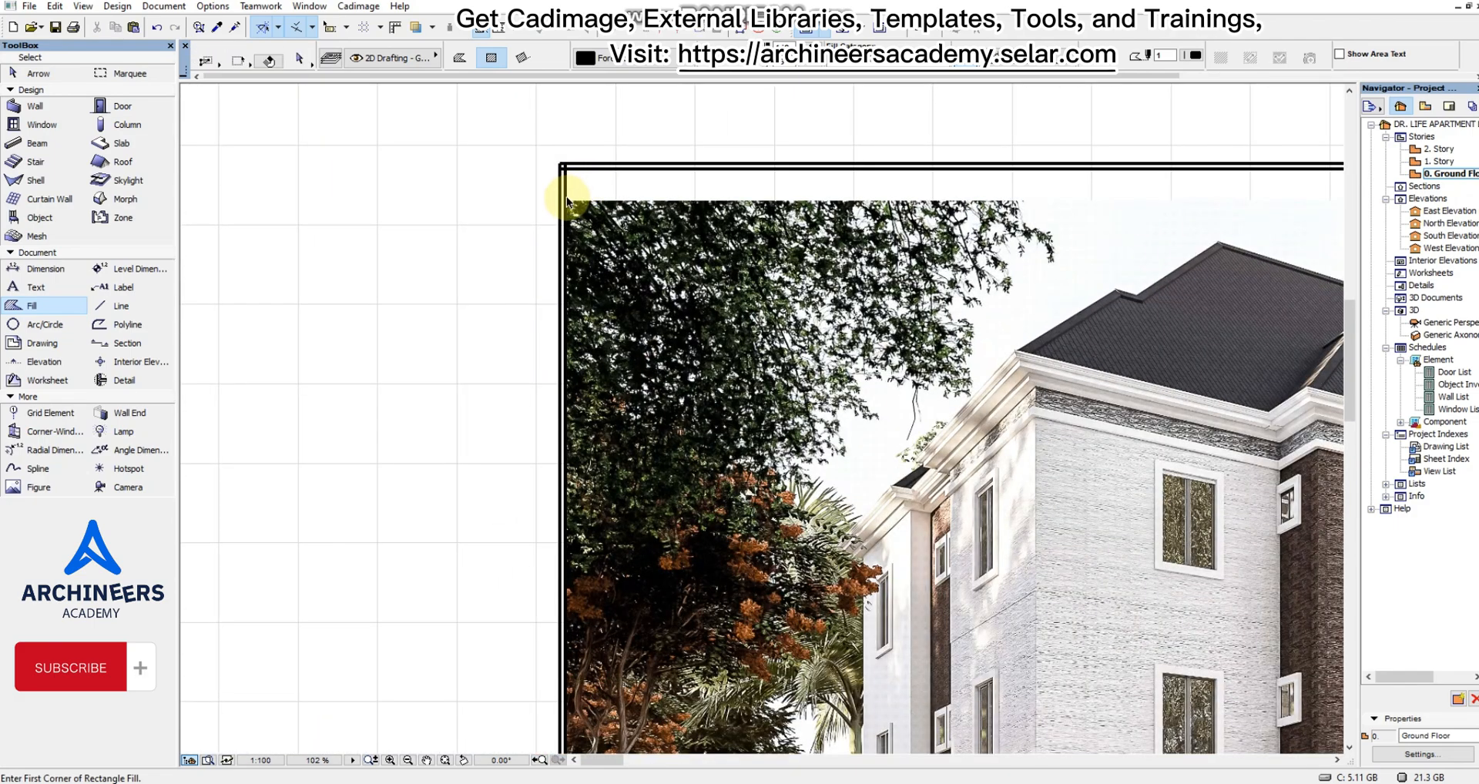
{"action": "left_click", "coordinate": [567, 196], "text": "shift"}
{"action": "scroll", "coordinate": [561, 185], "scroll_direction": "down", "scroll_amount": 2}
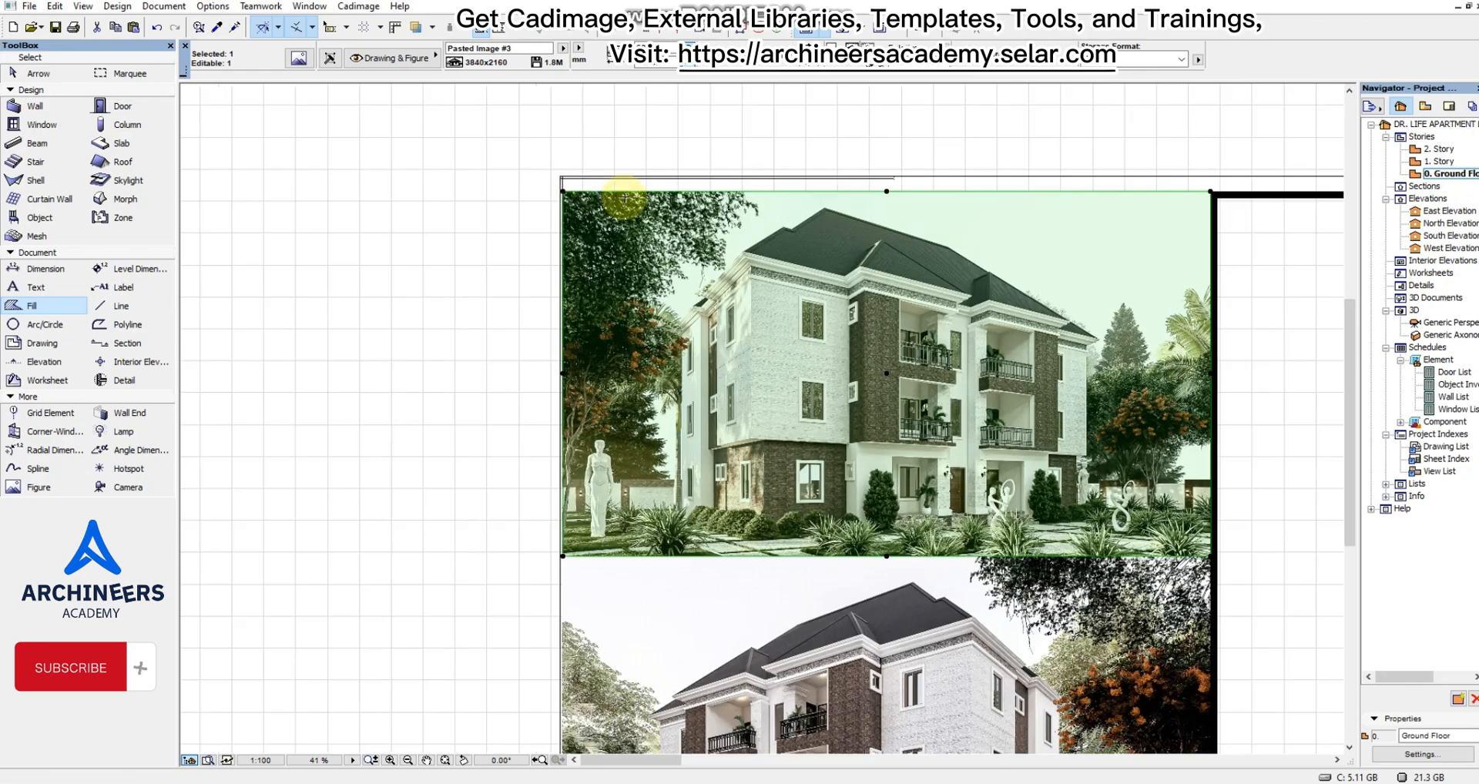
{"action": "scroll", "coordinate": [618, 206], "scroll_direction": "down", "scroll_amount": 2}
{"action": "scroll", "coordinate": [974, 192], "scroll_direction": "up", "scroll_amount": 3}
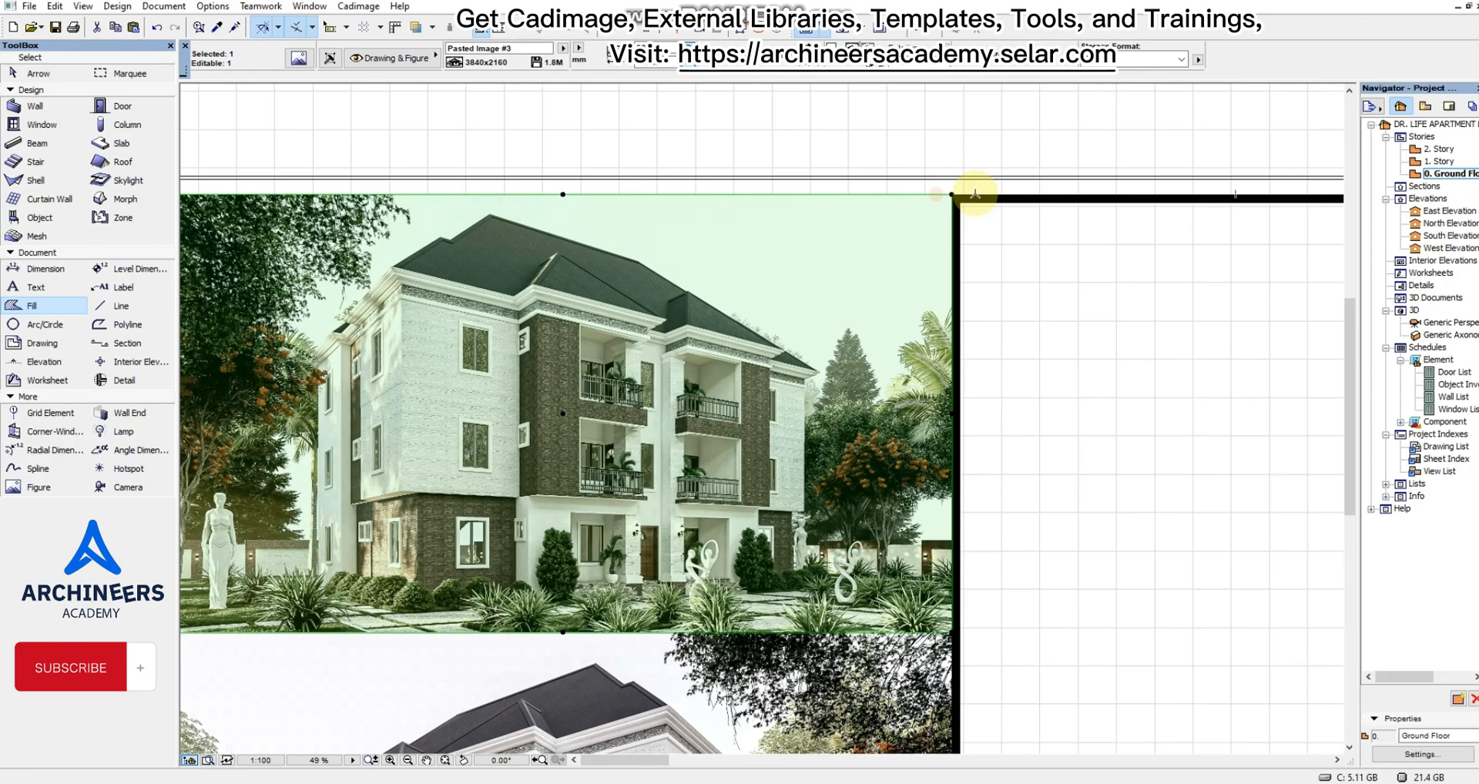
{"action": "scroll", "coordinate": [899, 188], "scroll_direction": "down", "scroll_amount": 2}
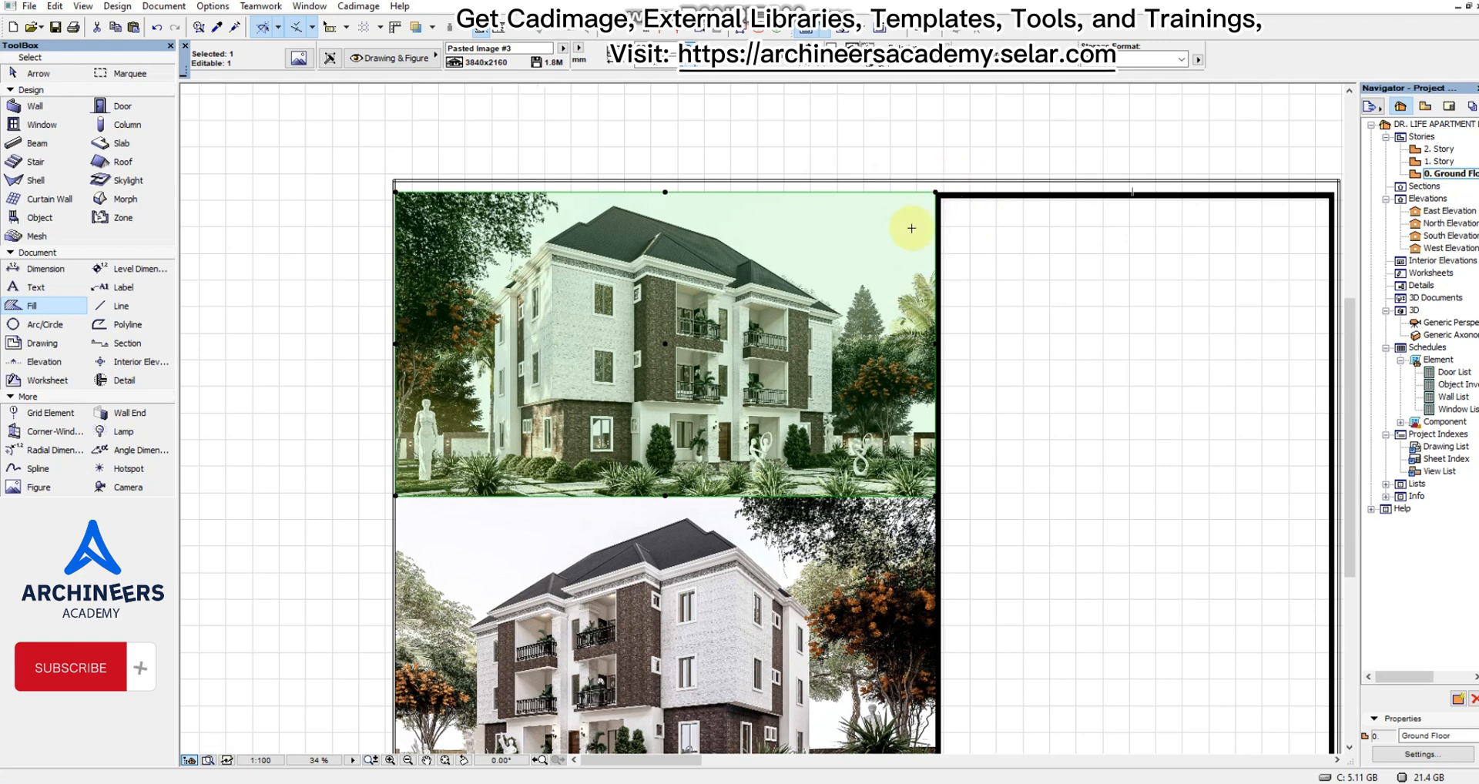
{"action": "key", "text": "Escape"}
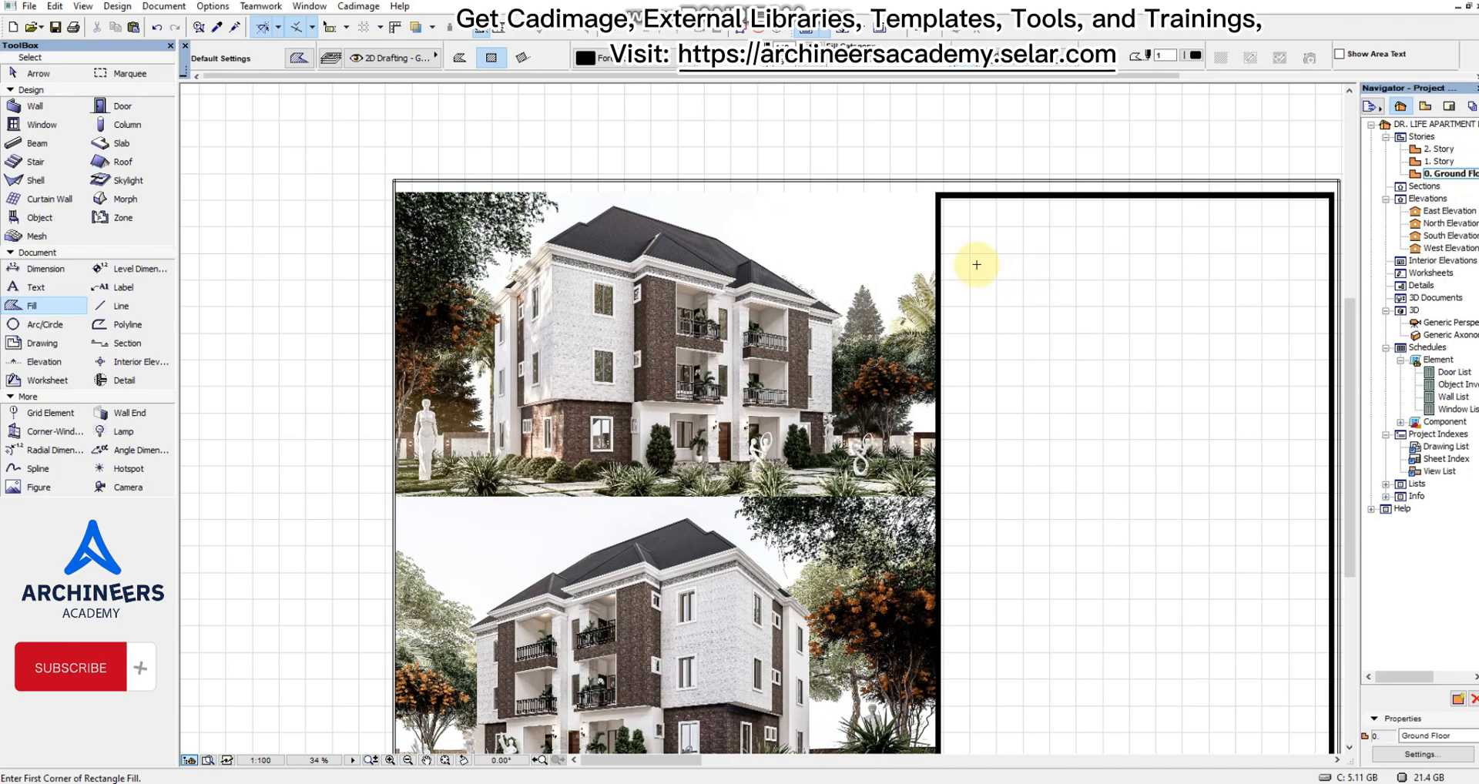
{"action": "scroll", "coordinate": [778, 270], "scroll_direction": "down", "scroll_amount": 2}
{"action": "scroll", "coordinate": [1084, 359], "scroll_direction": "up", "scroll_amount": 3}
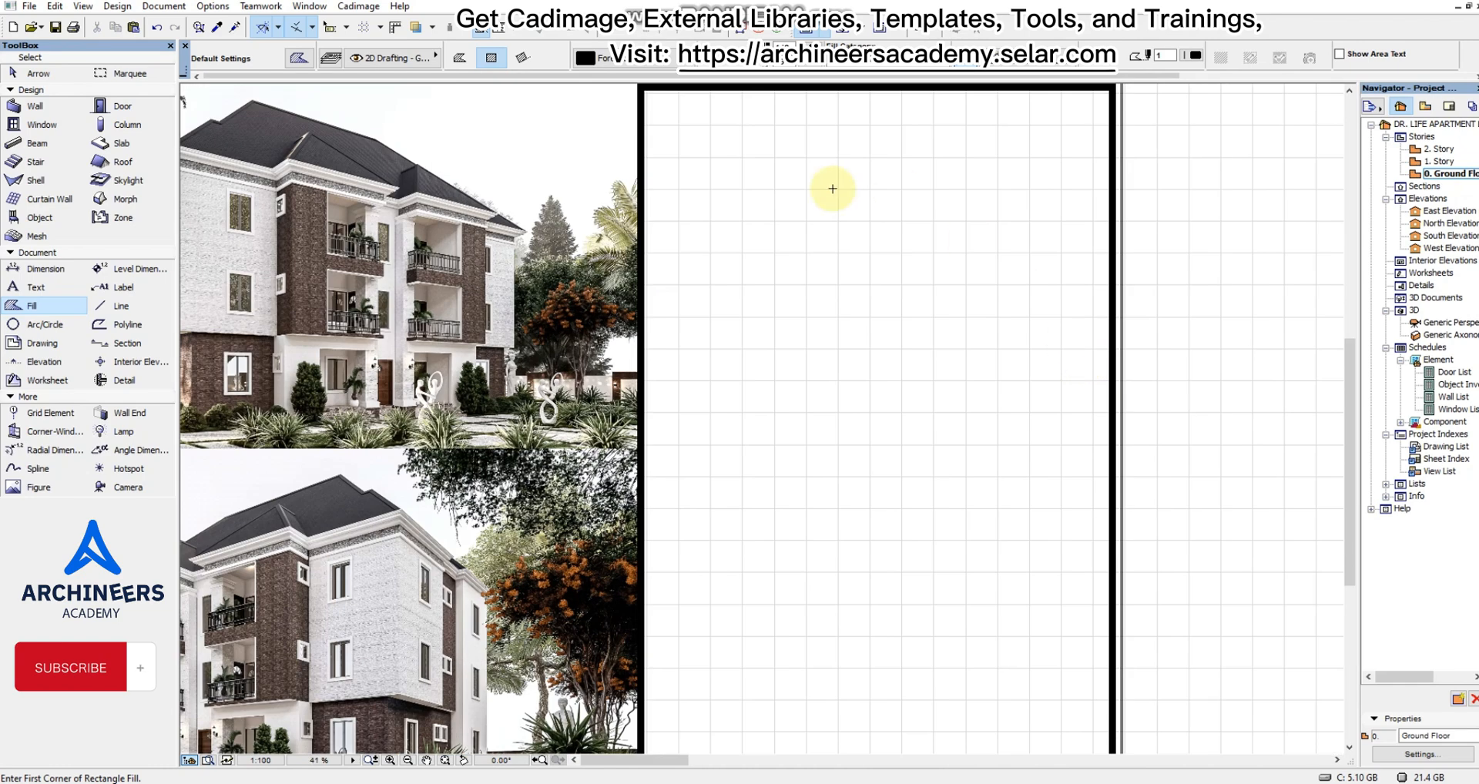
{"action": "scroll", "coordinate": [803, 303], "scroll_direction": "down", "scroll_amount": 3}
{"action": "scroll", "coordinate": [868, 263], "scroll_direction": "up", "scroll_amount": 2}
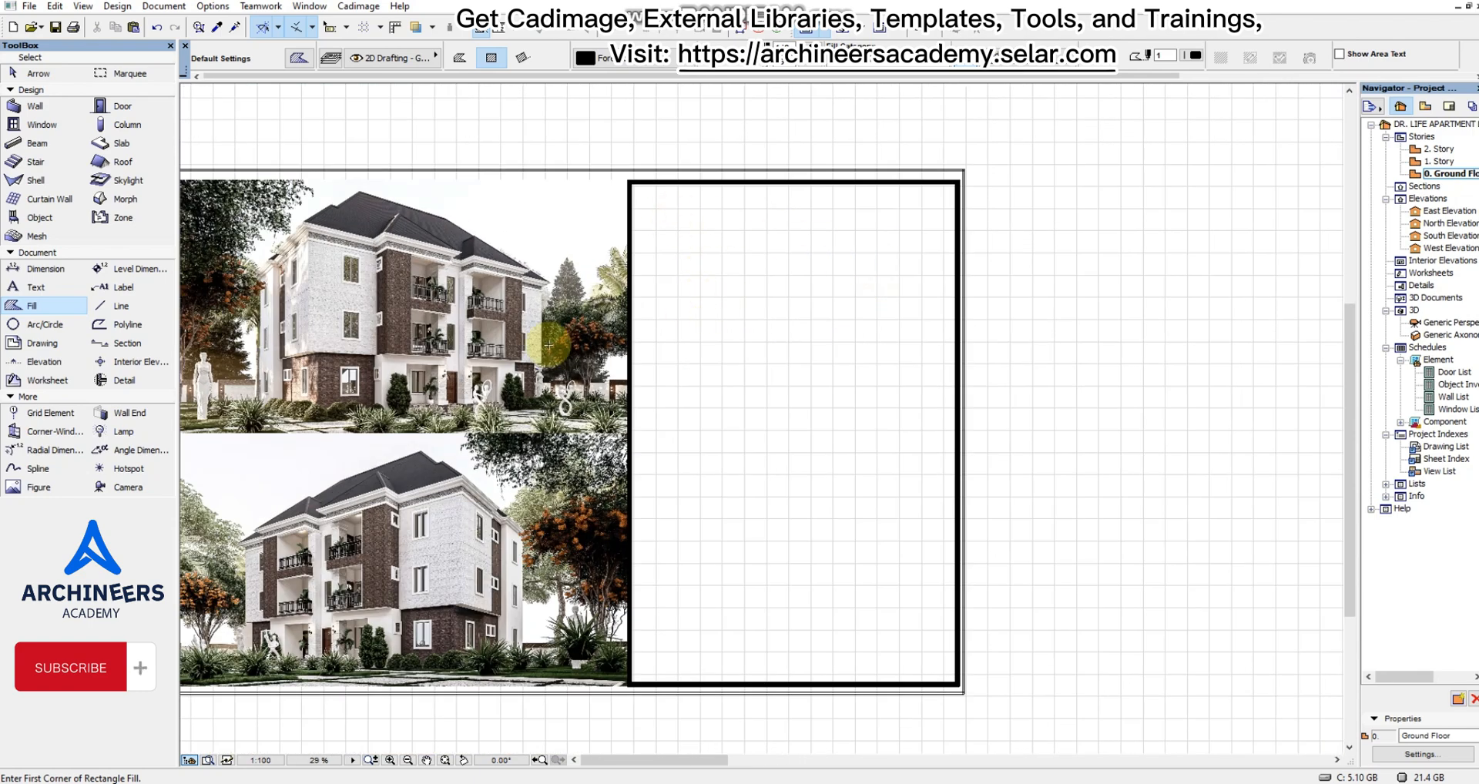
Place a text block in the upper part of the black-bordered panel reading "PROPOSED RESIDENTIAL APARTMENT BUILDING".
{"action": "left_click", "coordinate": [36, 287]}
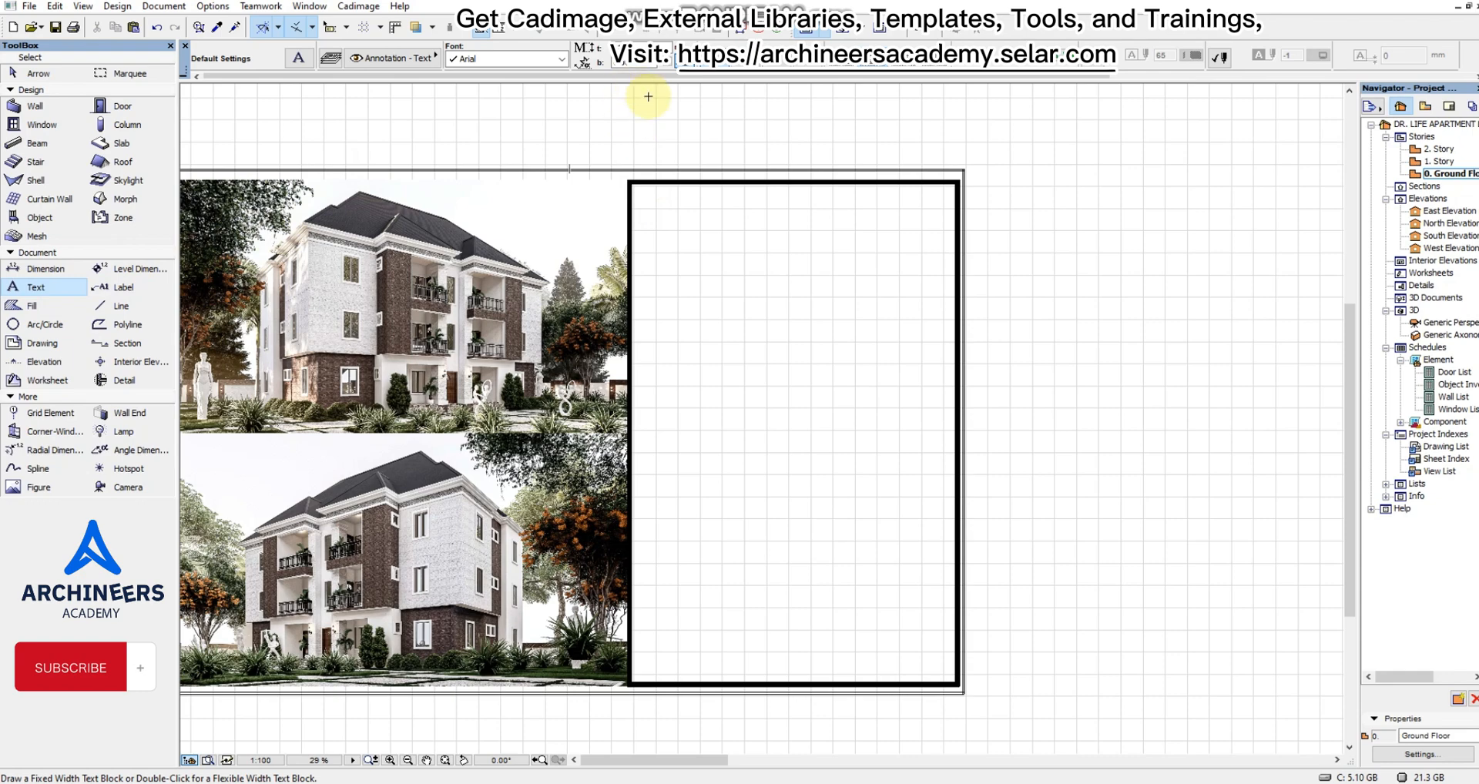
{"action": "scroll", "coordinate": [692, 219], "scroll_direction": "up", "scroll_amount": 3}
{"action": "double_click", "coordinate": [662, 216]}
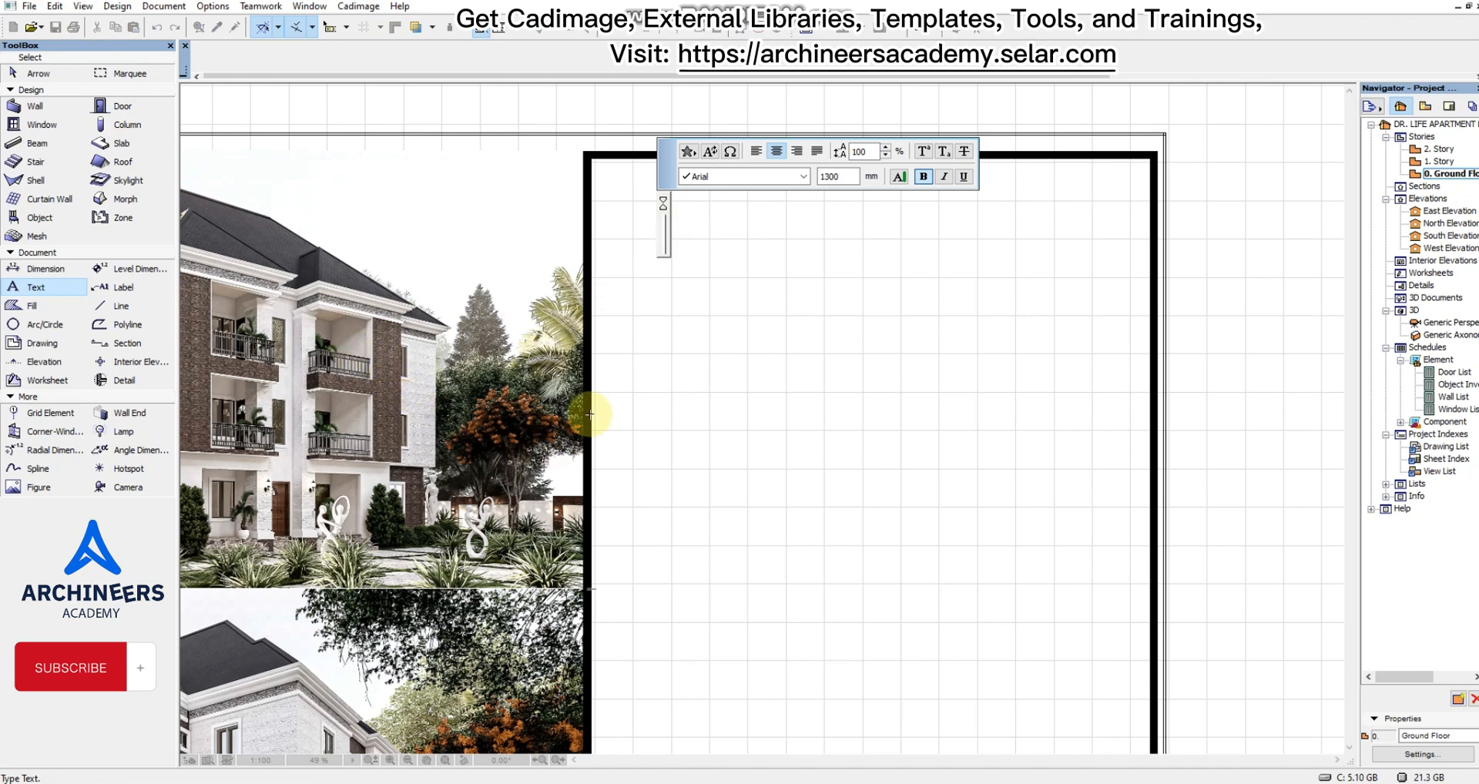
{"action": "type", "text": "PROP"}
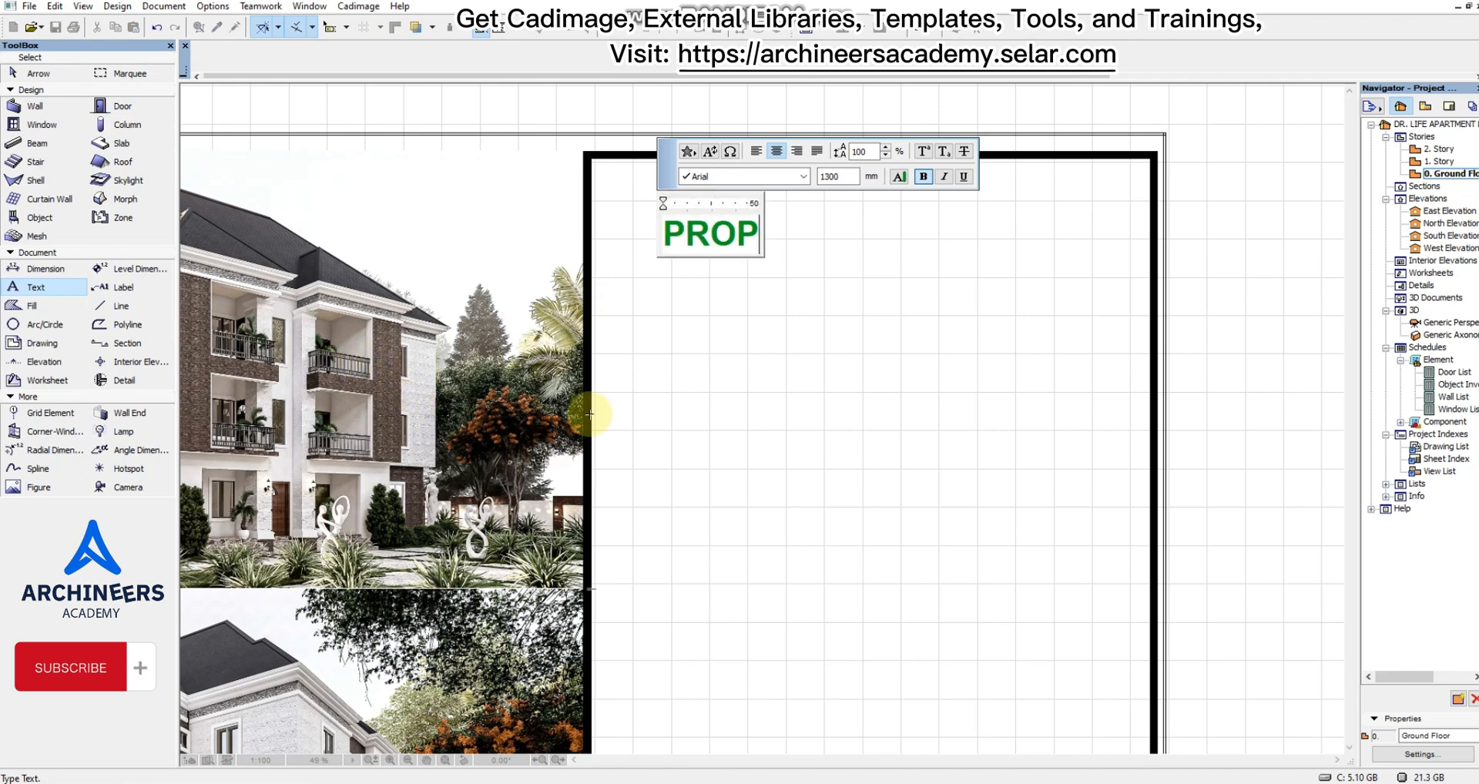
{"action": "type", "text": "OSED"}
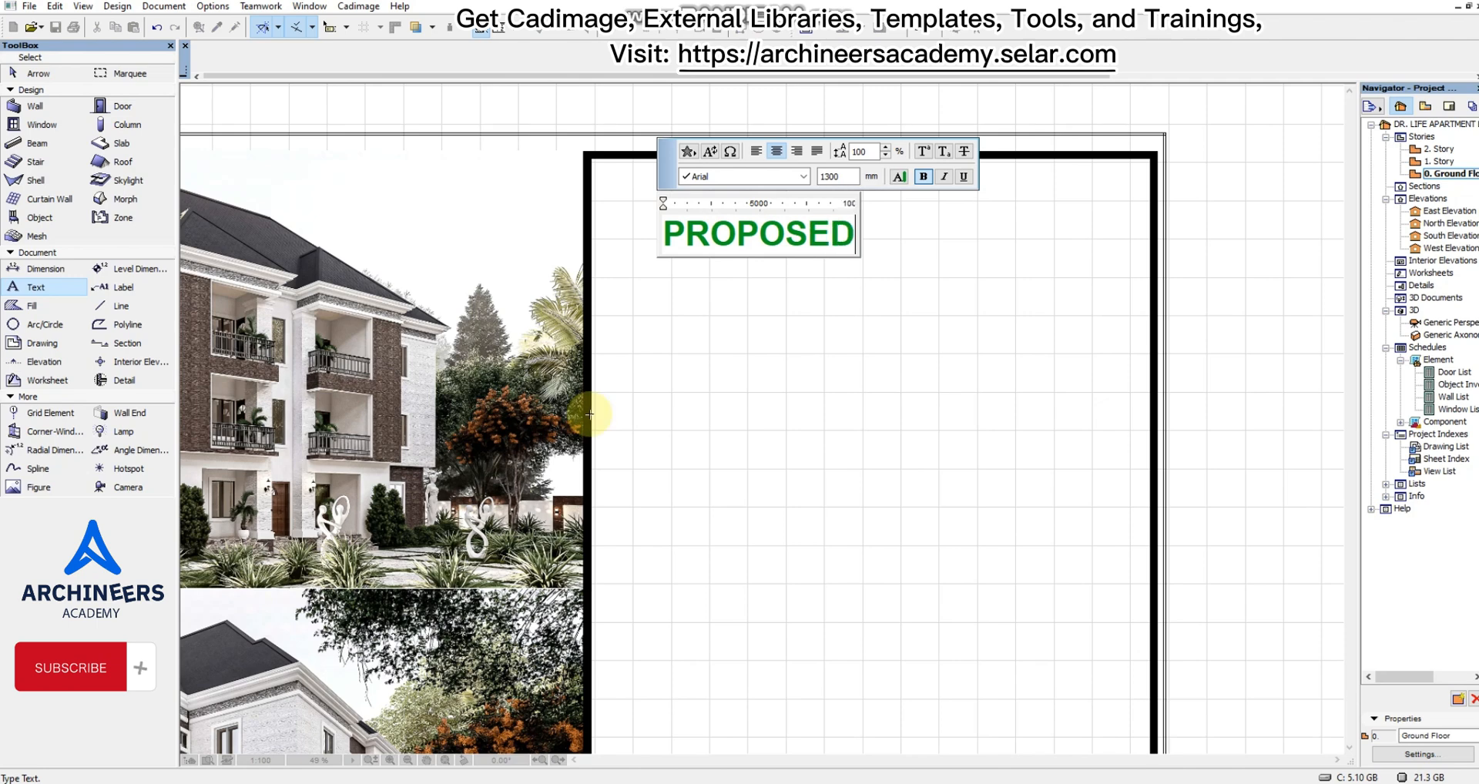
{"action": "type", "text": " RES"}
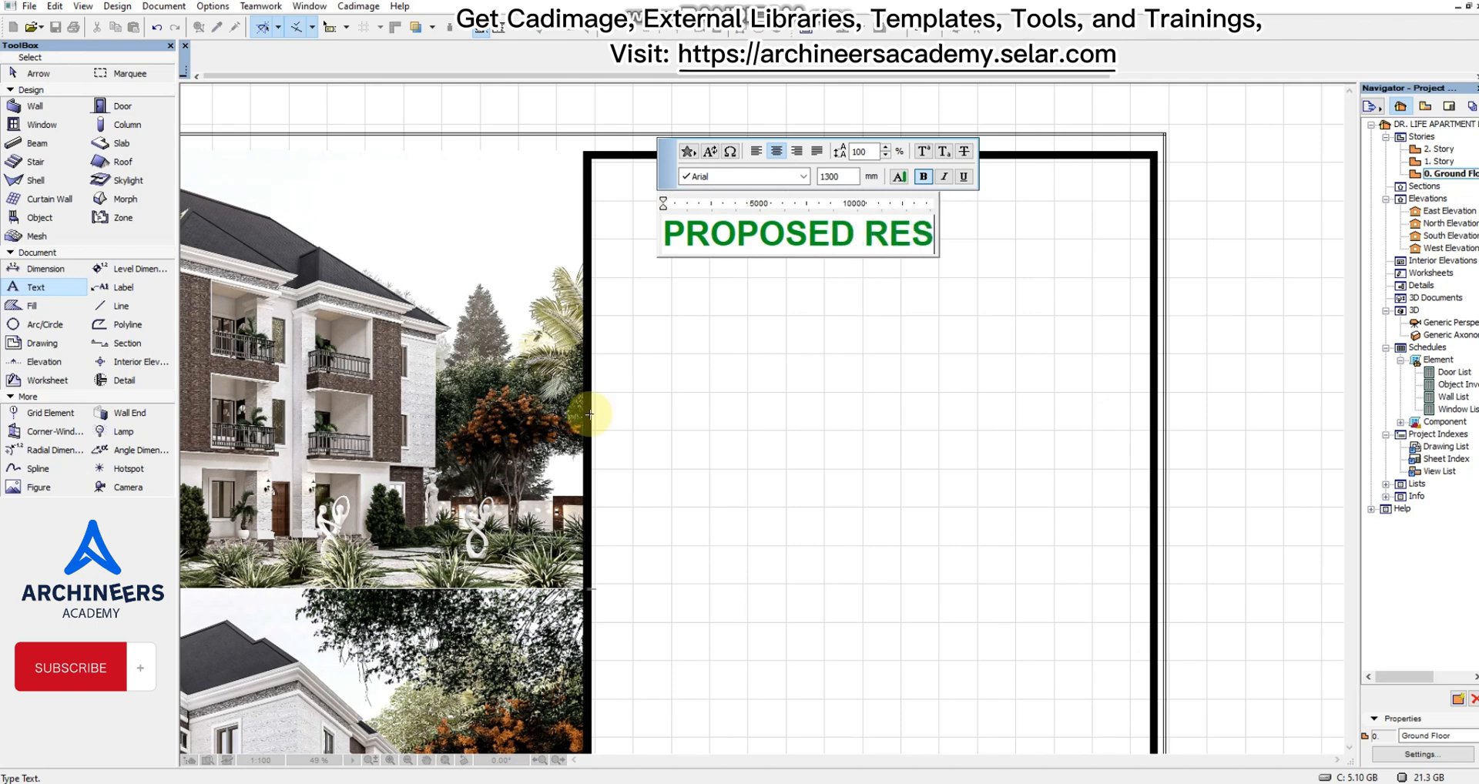
{"action": "type", "text": "IDENTI"}
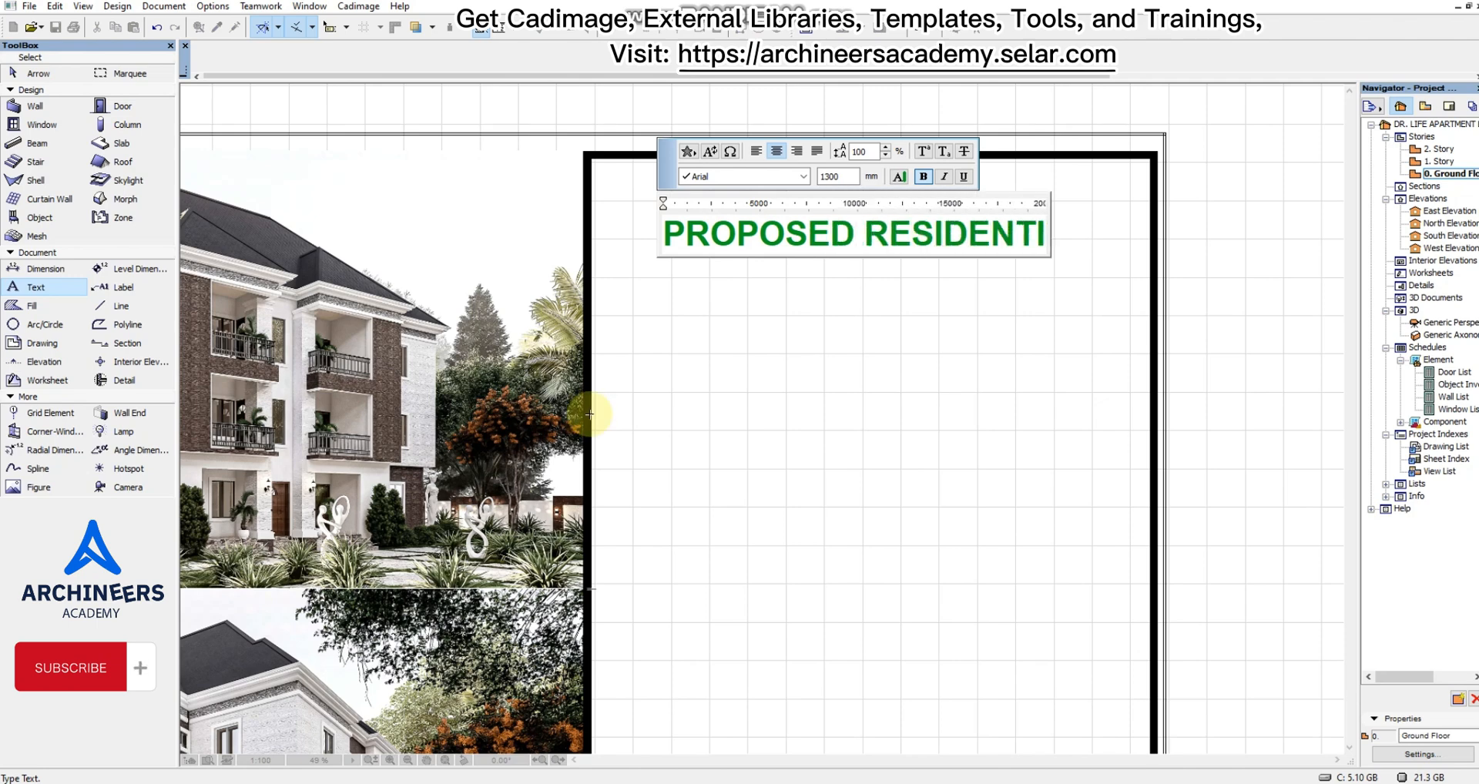
{"action": "type", "text": "AL"}
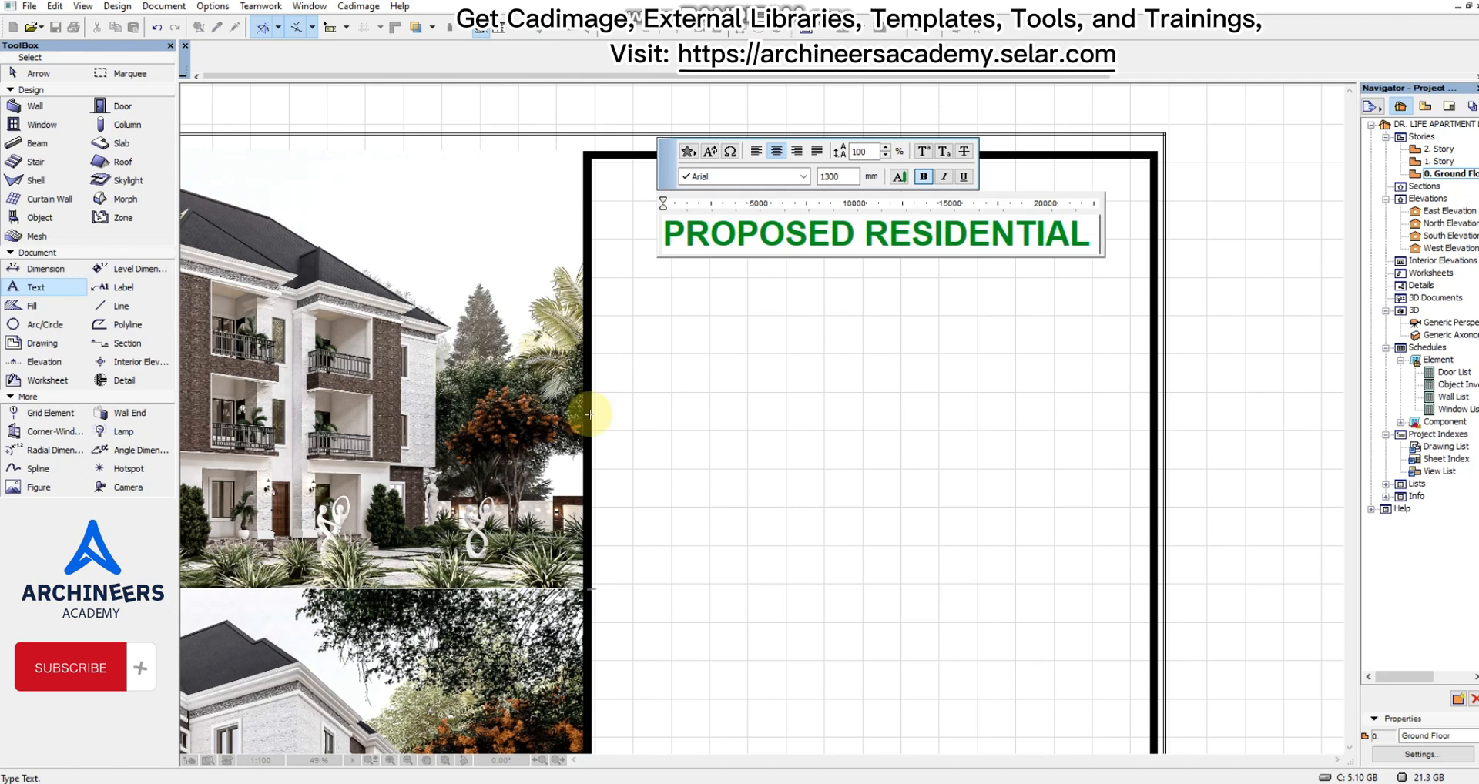
{"action": "type", "text": " BUI"}
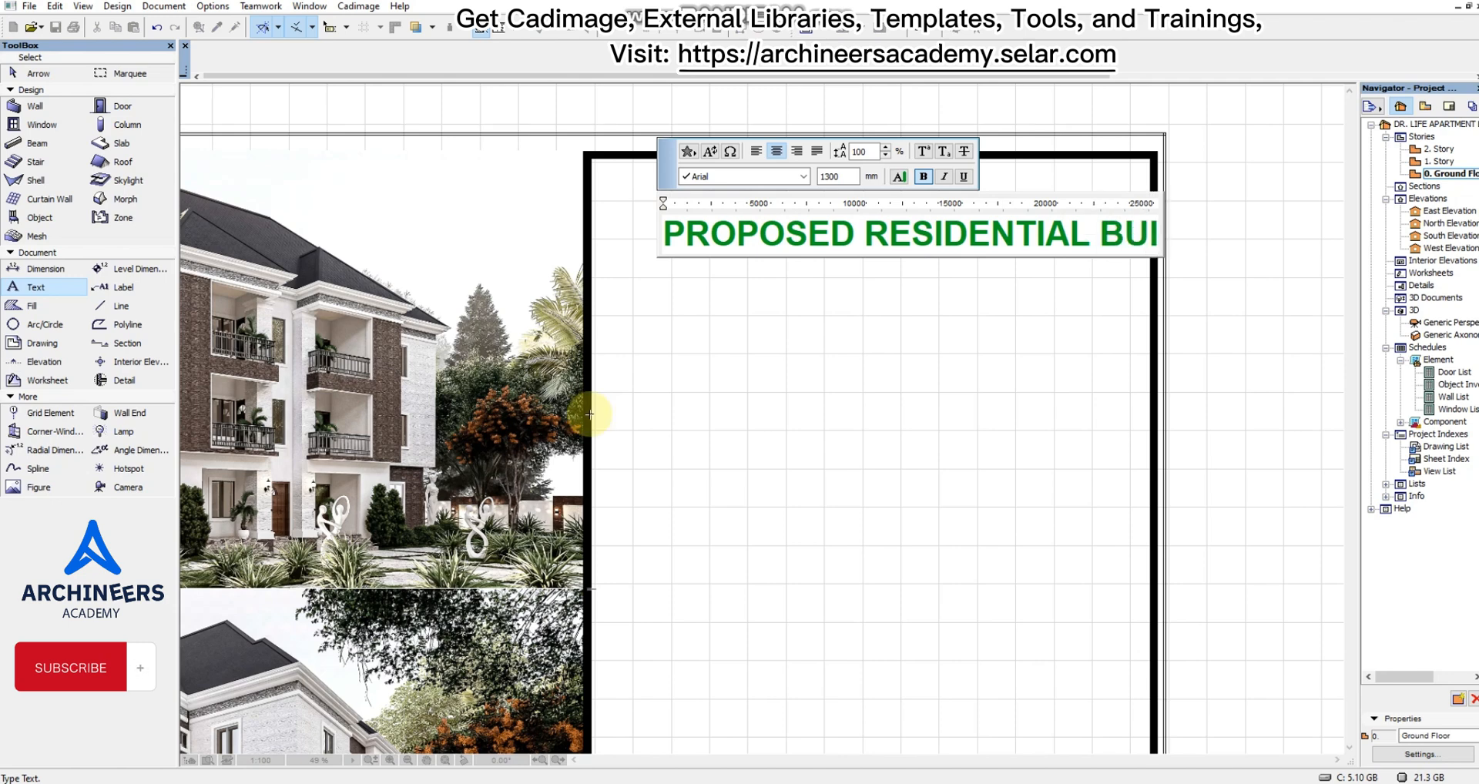
{"action": "type", "text": "LDING"}
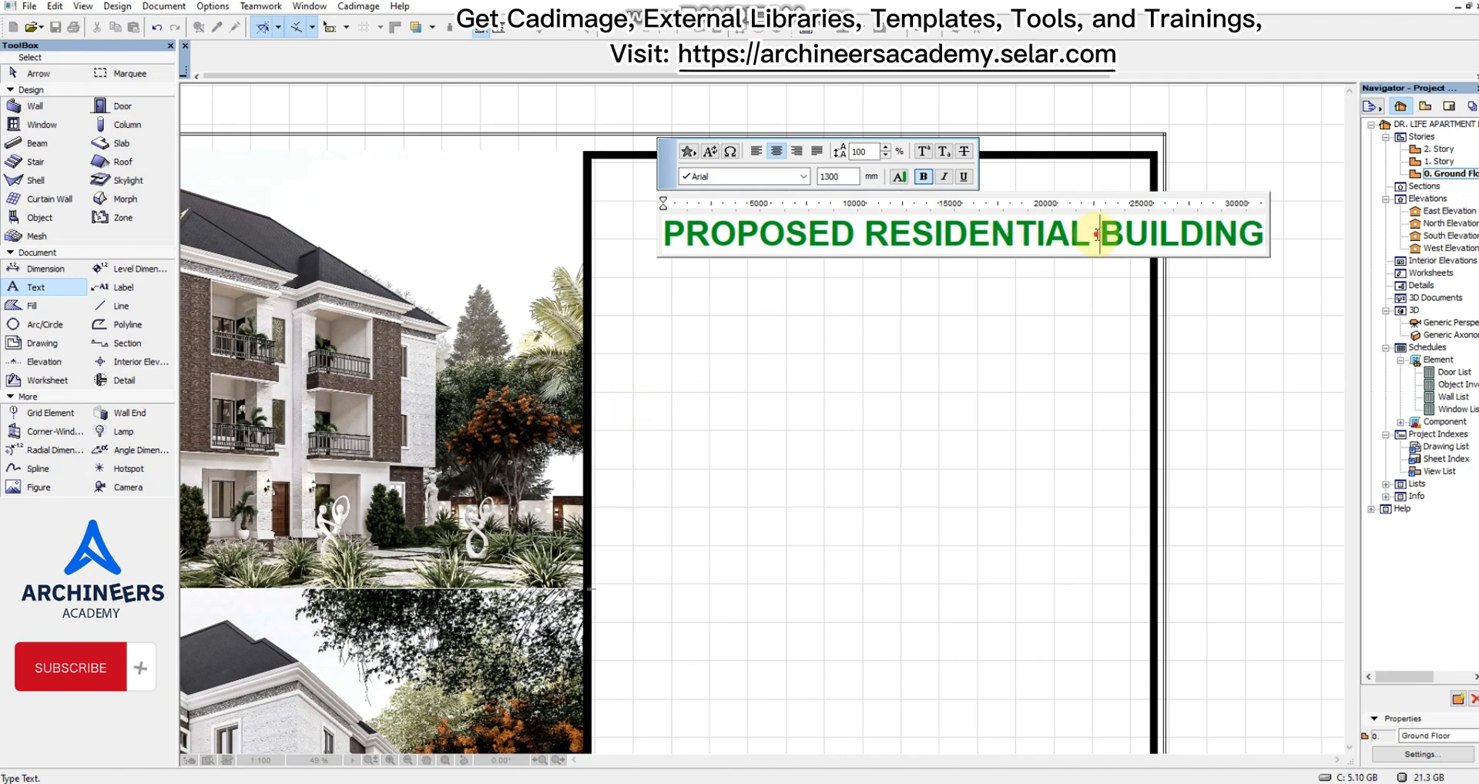
{"action": "type", "text": "APART"}
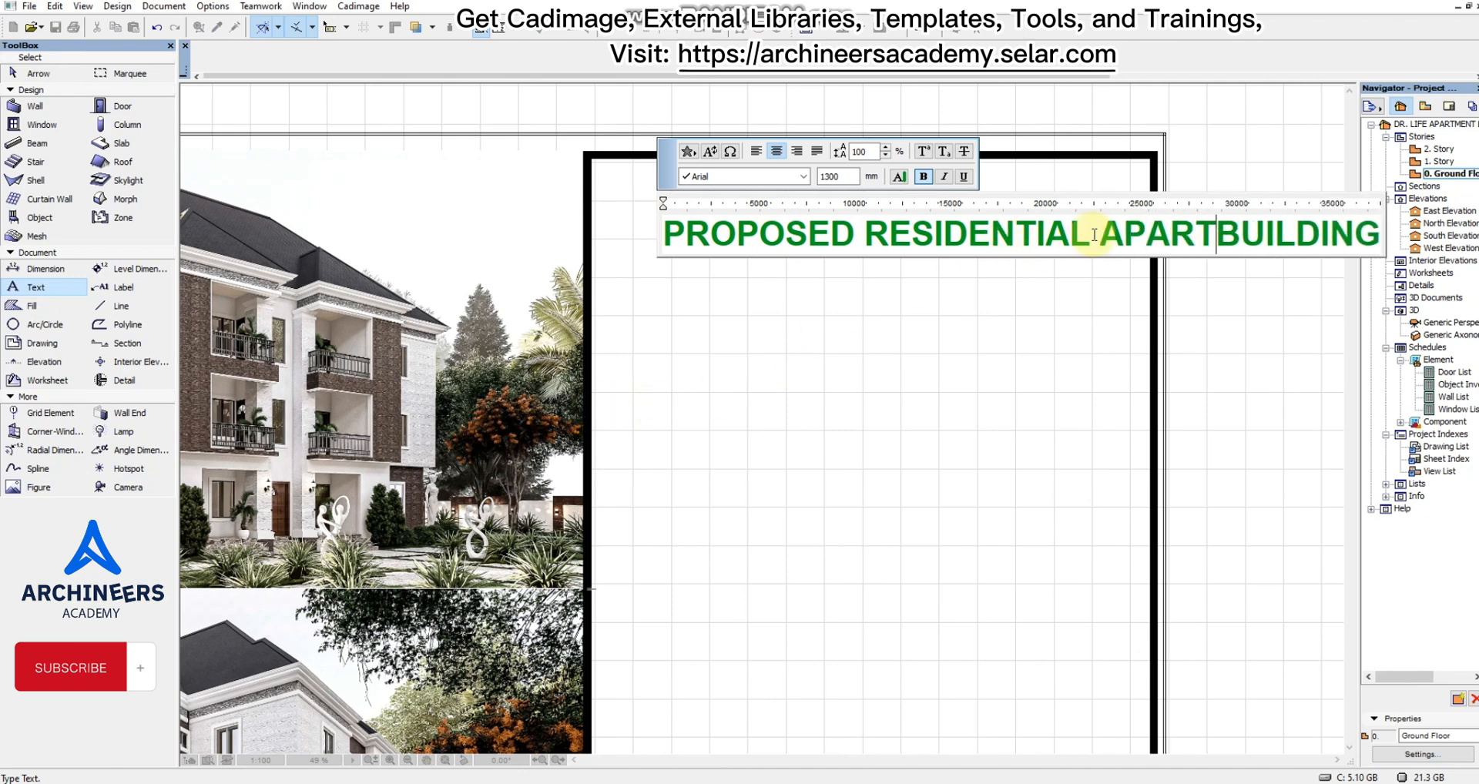
{"action": "type", "text": "MENT"}
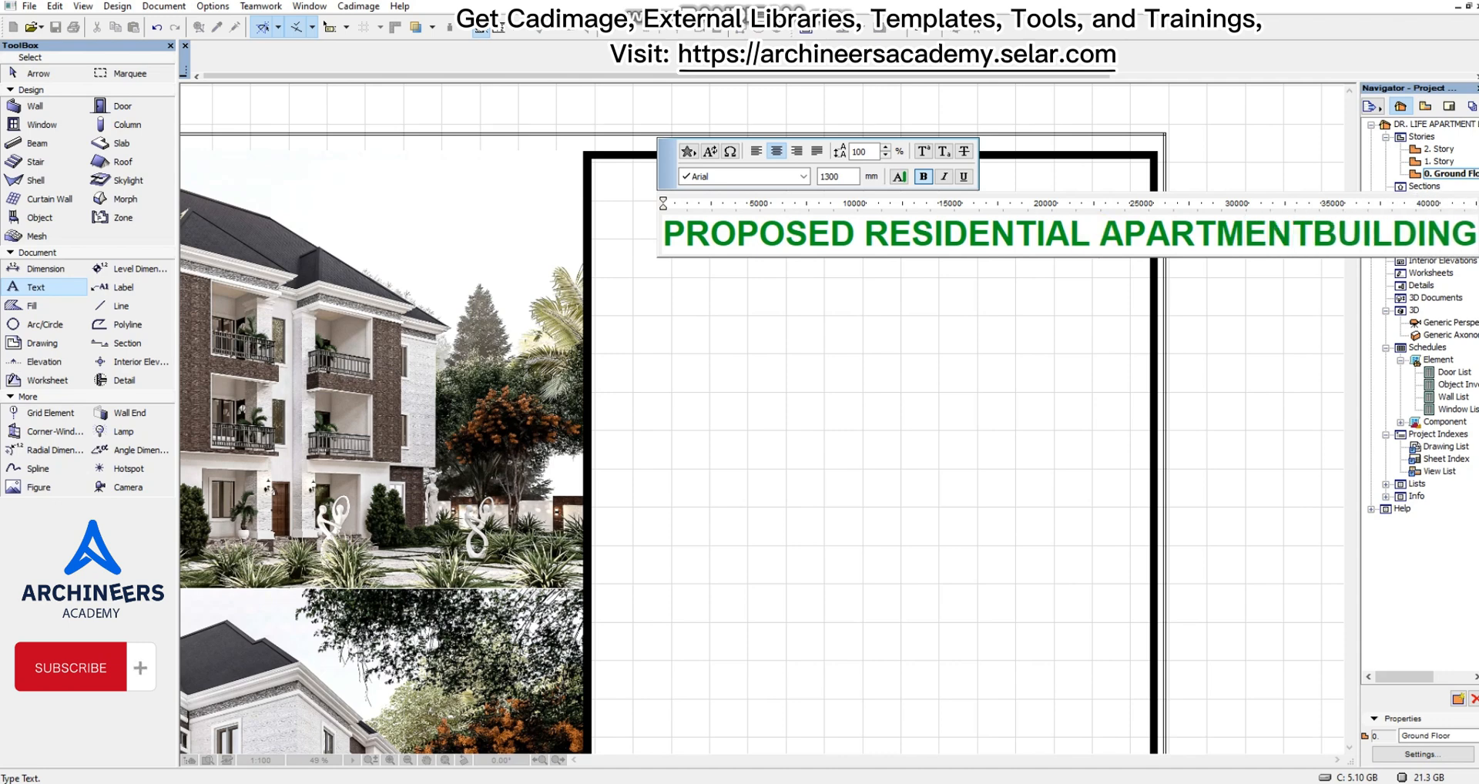
{"action": "left_click", "coordinate": [1230, 336]}
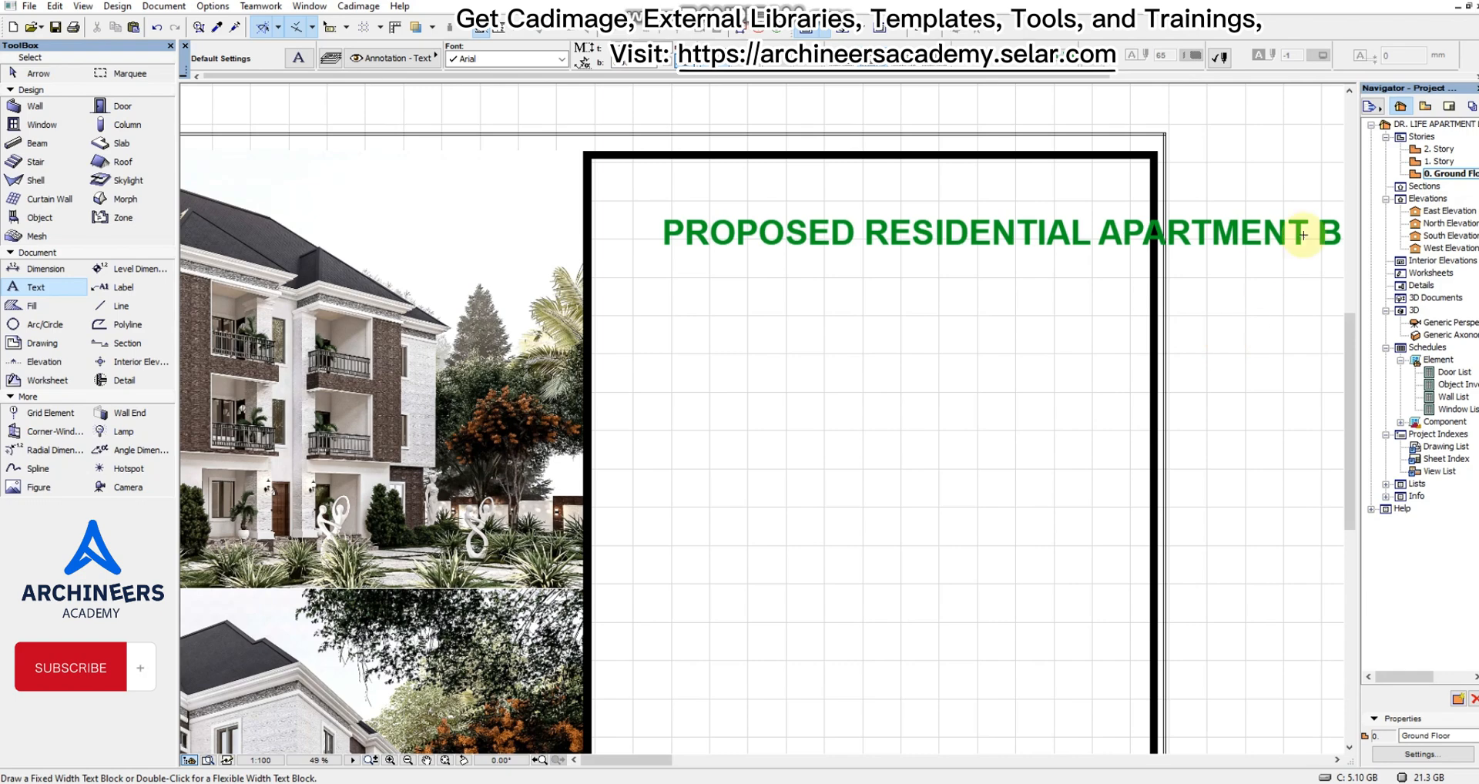
Narrow the title's text block until it wraps onto three lines inside the panel, and move it up near the top bar.
{"action": "scroll", "coordinate": [986, 216], "scroll_direction": "down", "scroll_amount": 3}
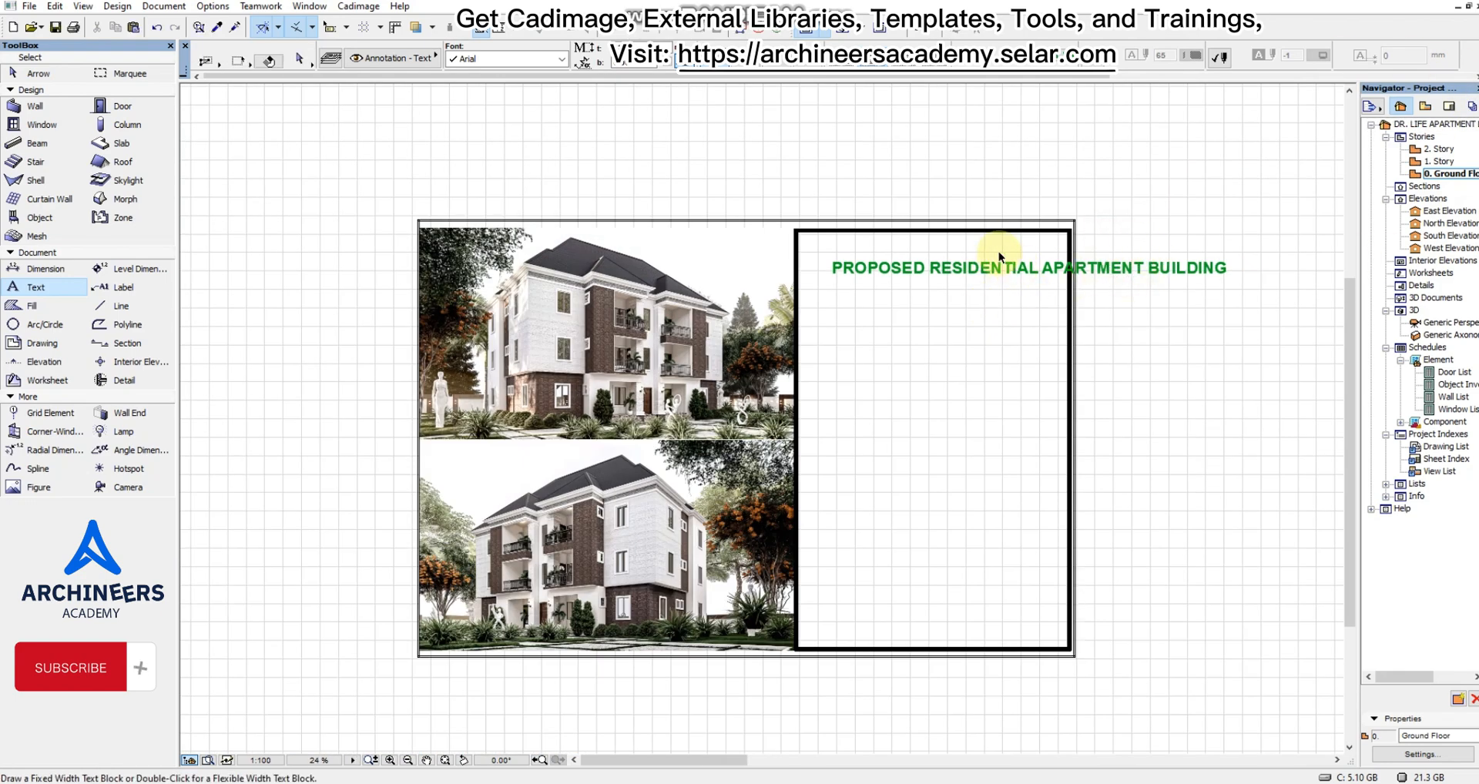
{"action": "left_click_drag", "start_coordinate": [1000, 255], "coordinate": [1043, 323], "text": "shift"}
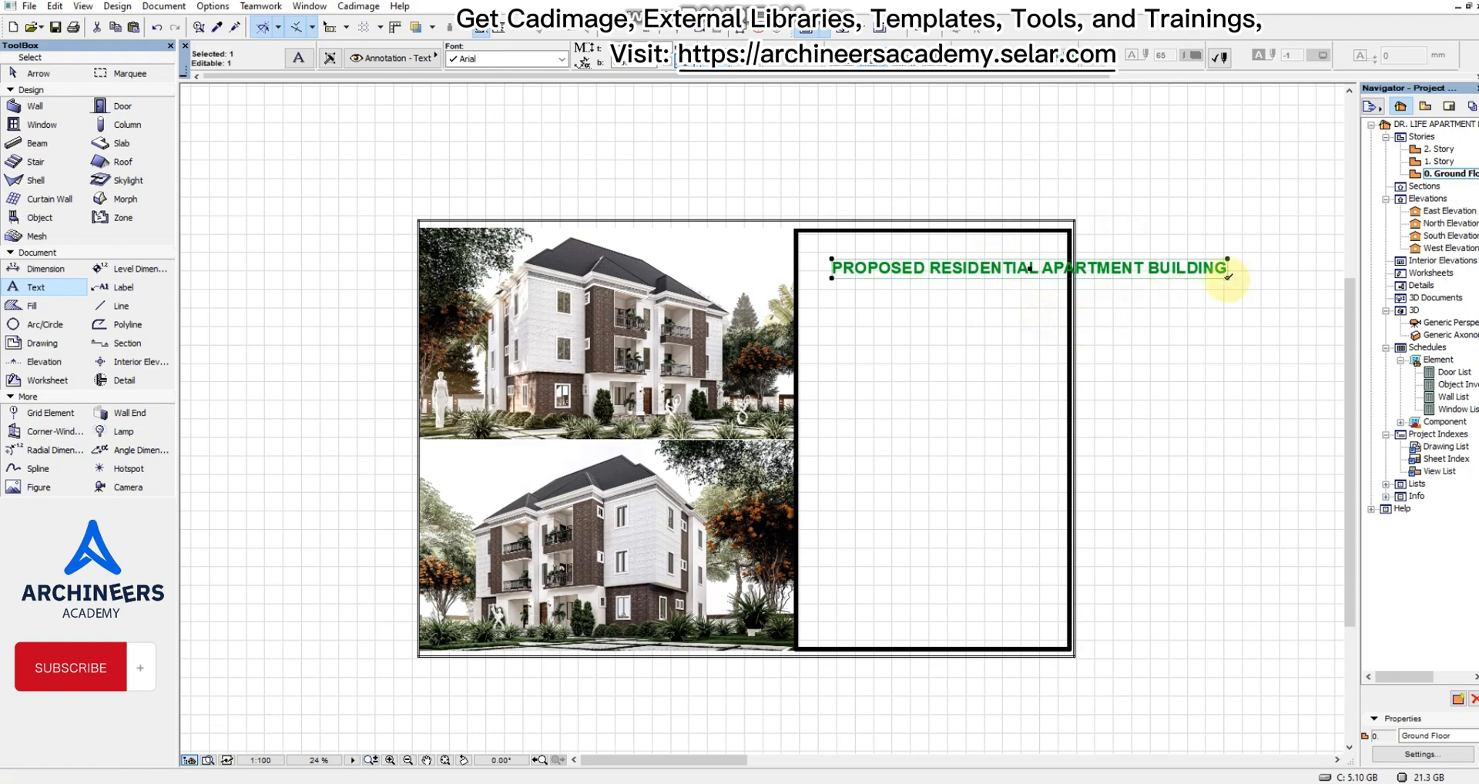
{"action": "left_click_drag", "start_coordinate": [1229, 276], "coordinate": [1053, 320]}
{"action": "scroll", "coordinate": [963, 254], "scroll_direction": "up", "scroll_amount": 3}
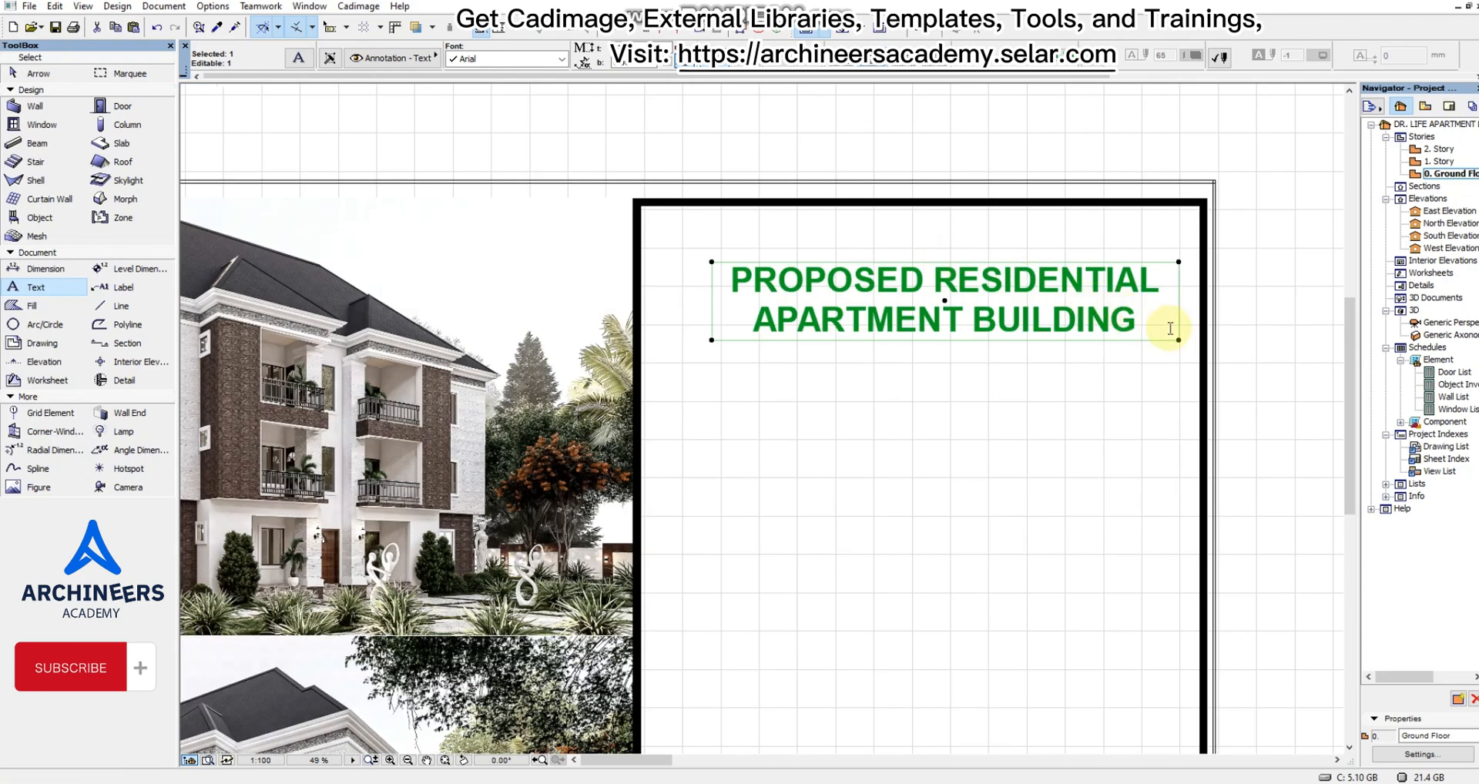
{"action": "left_click_drag", "start_coordinate": [1177, 339], "coordinate": [1118, 340]}
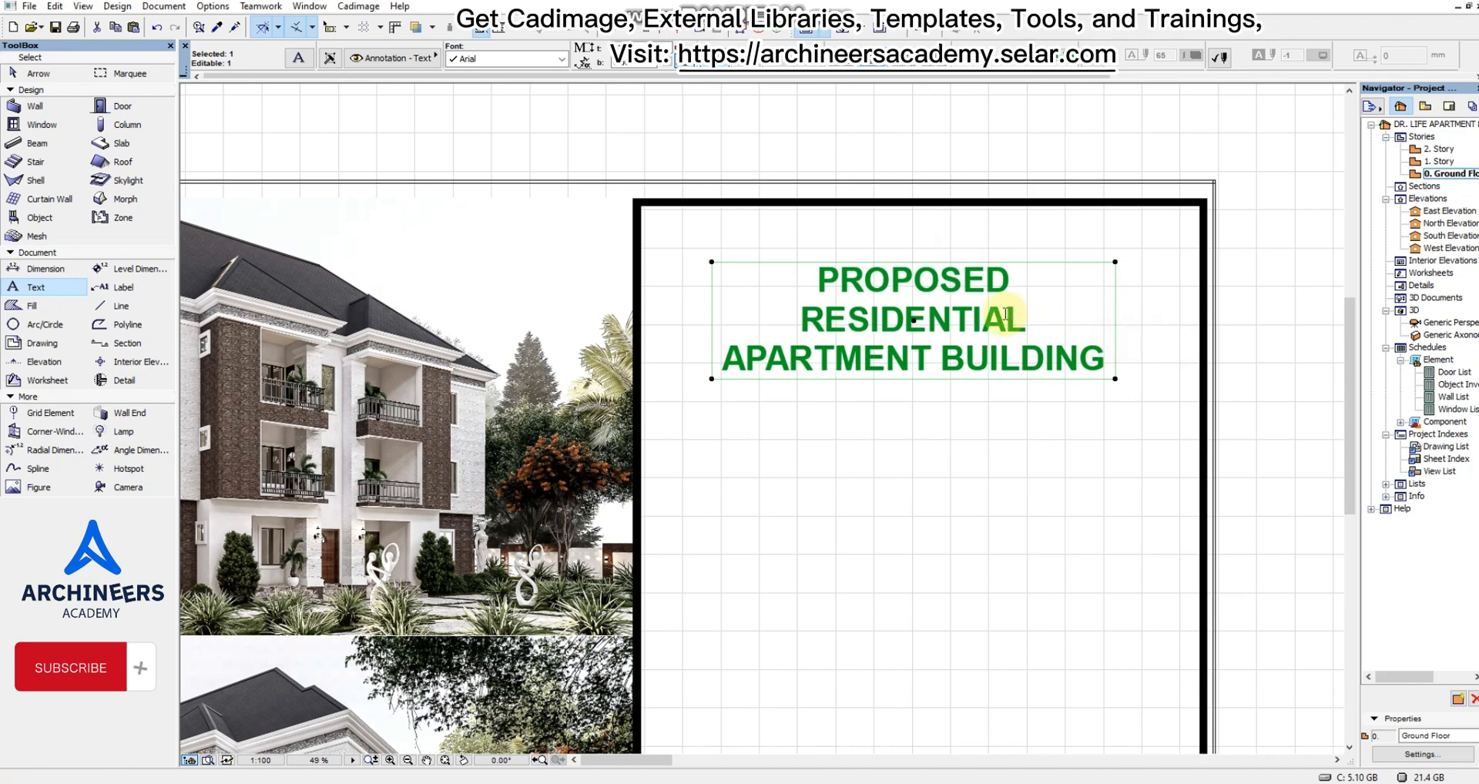
{"action": "left_click_drag", "start_coordinate": [984, 314], "coordinate": [973, 282]}
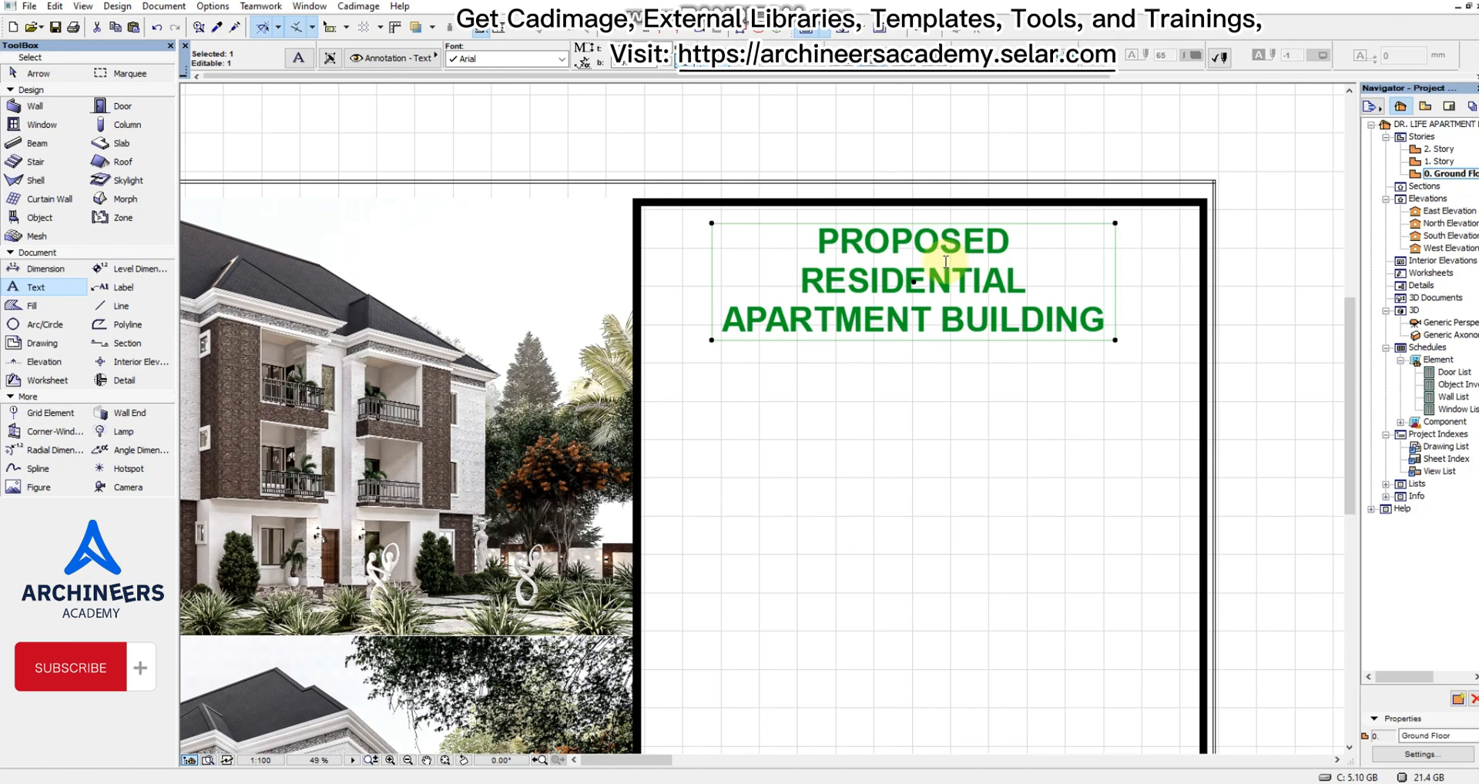
Set the title's font to Bungee Inline and its text colour to blue.
{"action": "left_click", "coordinate": [535, 60]}
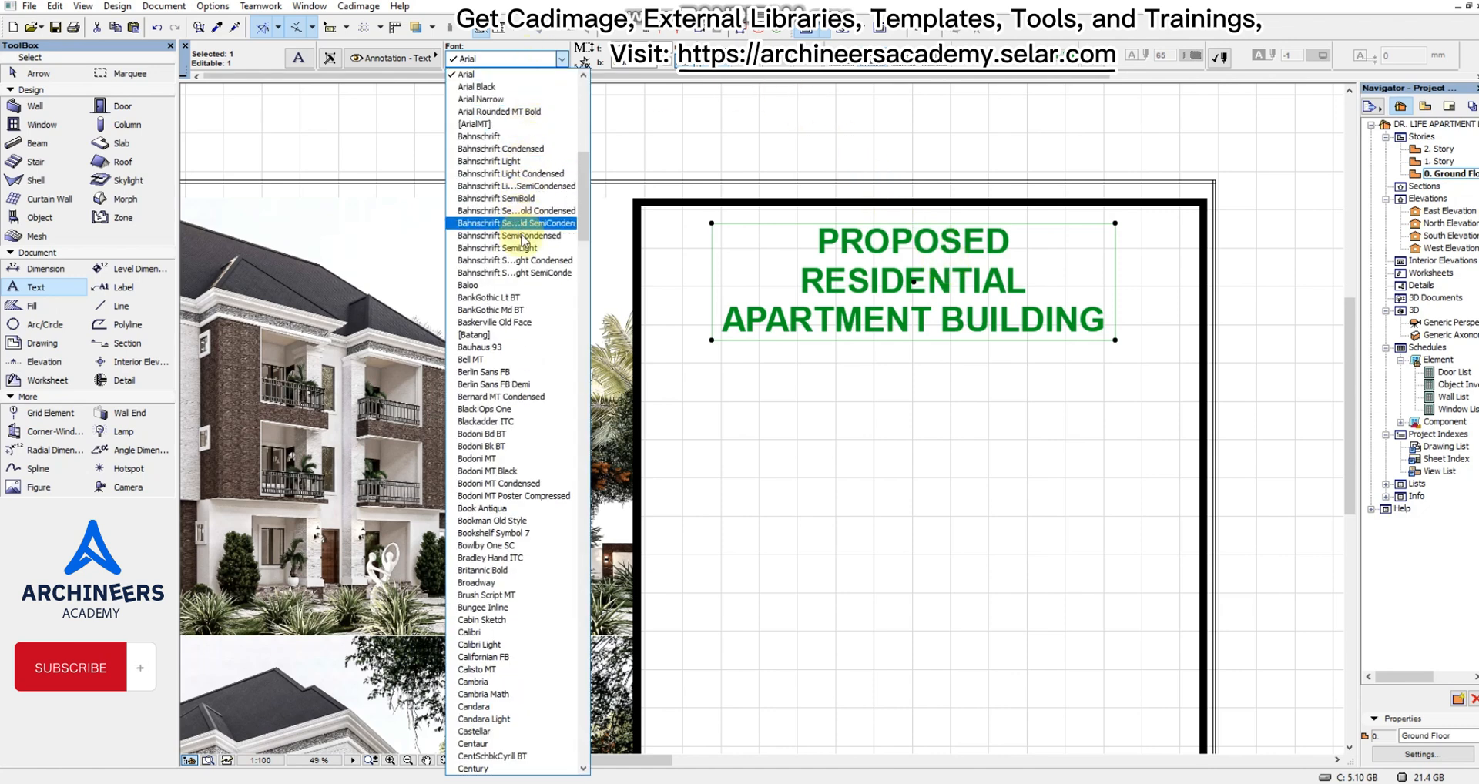
{"action": "left_click", "coordinate": [494, 608]}
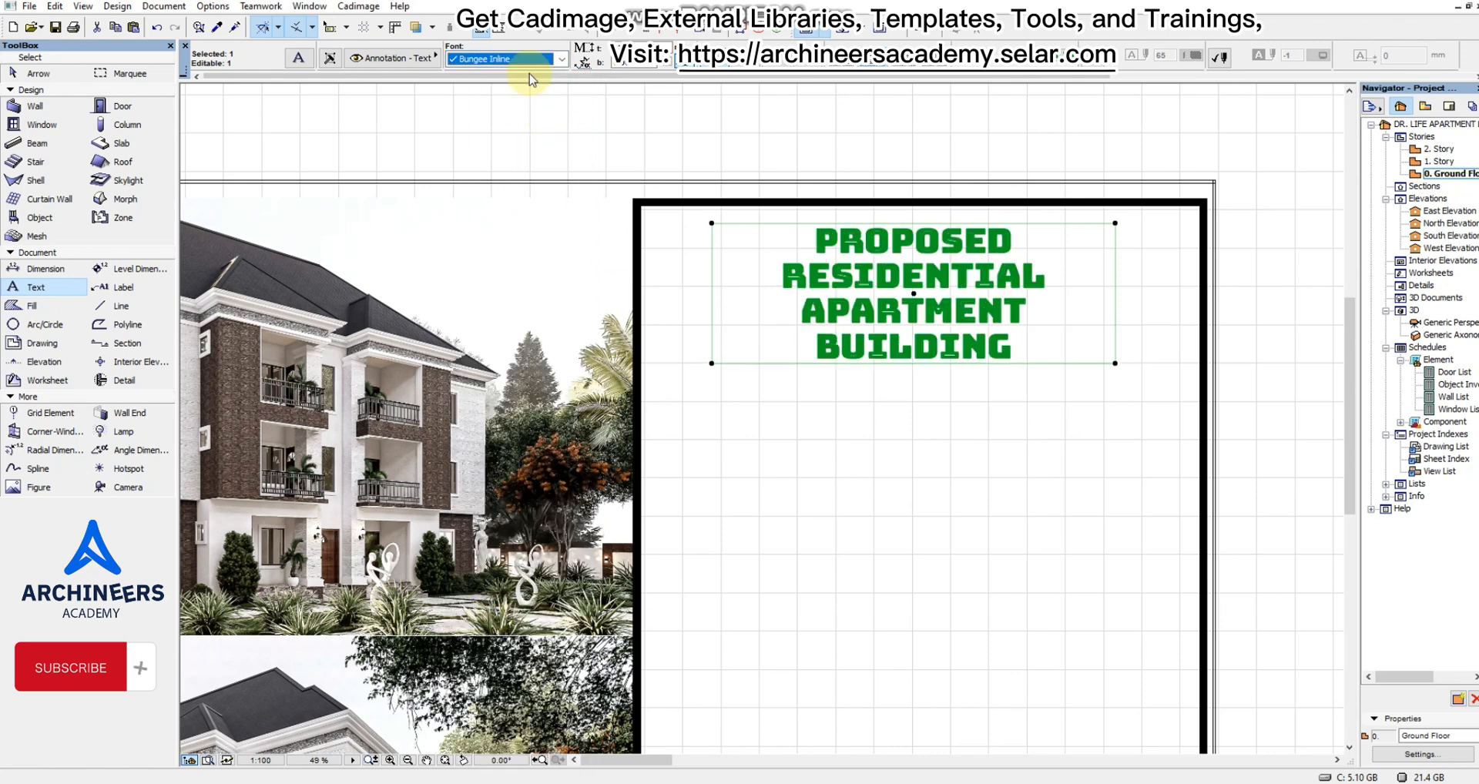
{"action": "left_click", "coordinate": [1088, 57]}
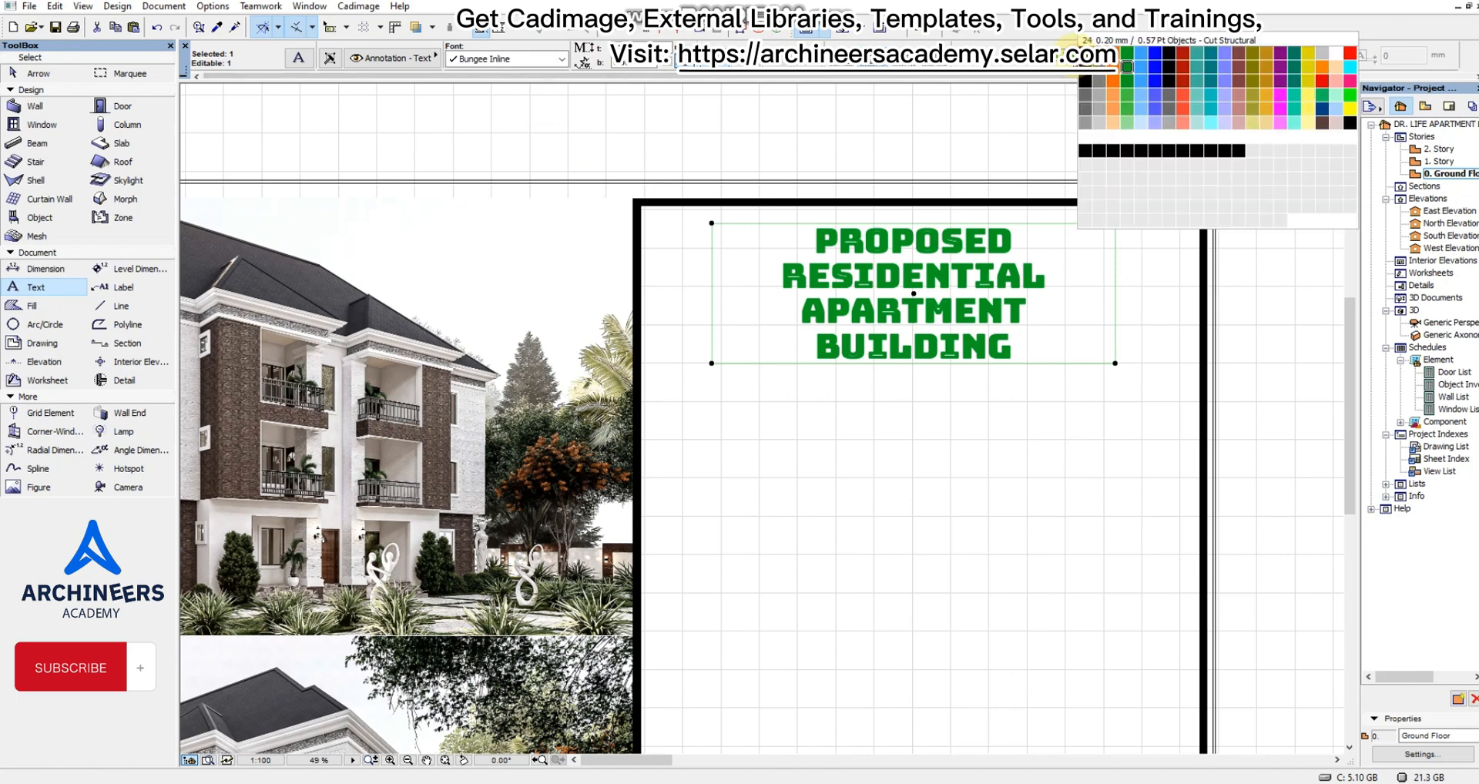
{"action": "left_click", "coordinate": [1157, 54]}
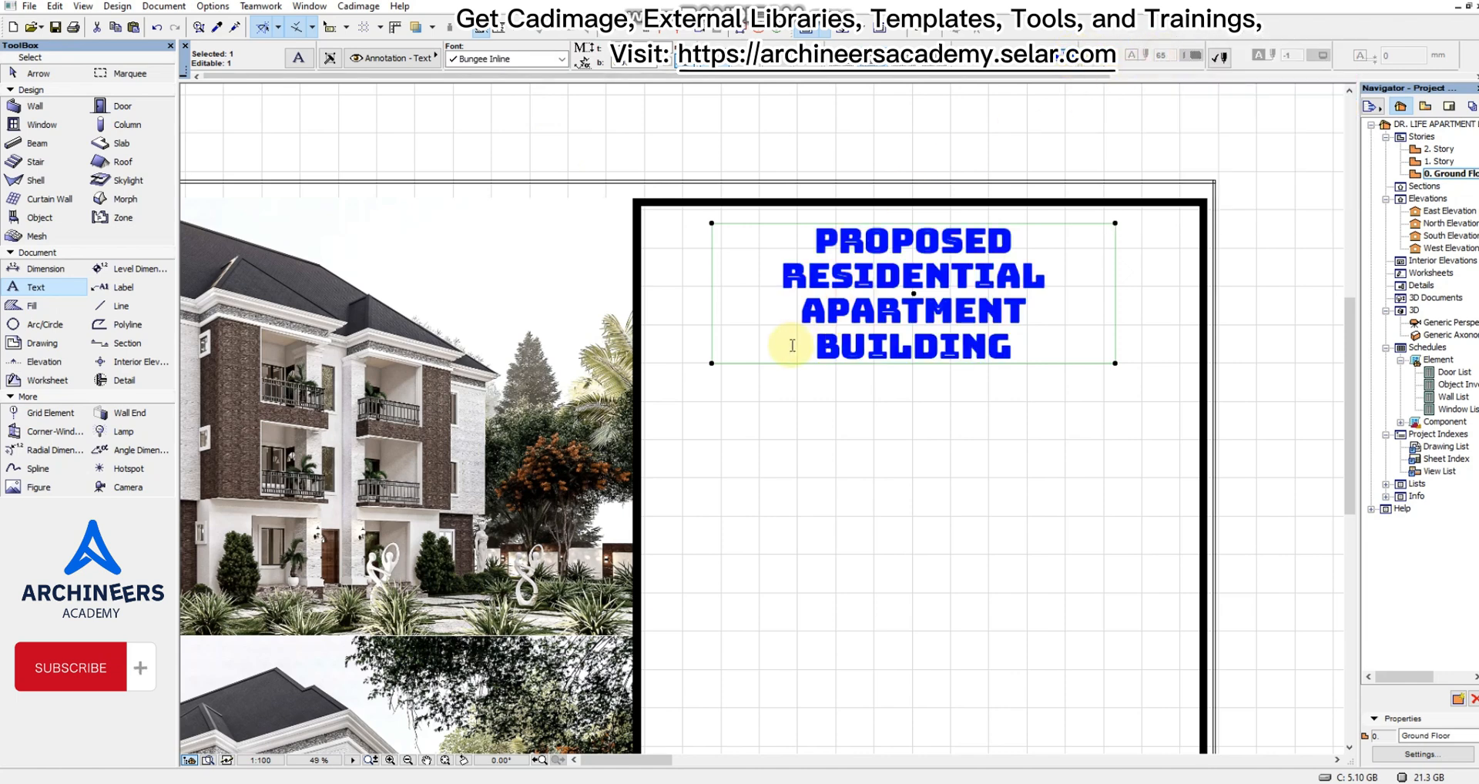
Widen the title's text block towards both upright bars until the title fits on two lines.
{"action": "left_click", "coordinate": [712, 361]}
{"action": "left_click", "coordinate": [664, 328]}
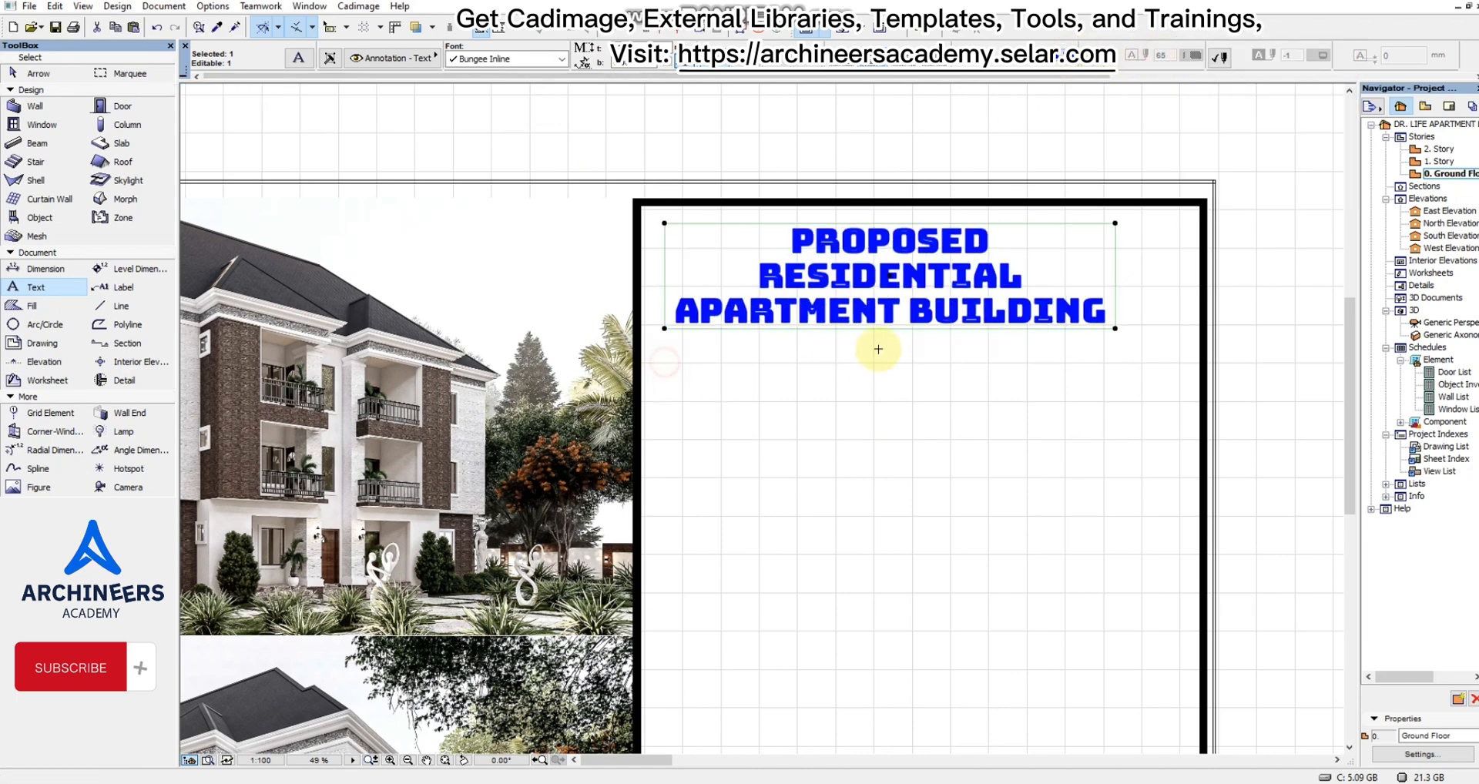
{"action": "left_click", "coordinate": [1116, 326]}
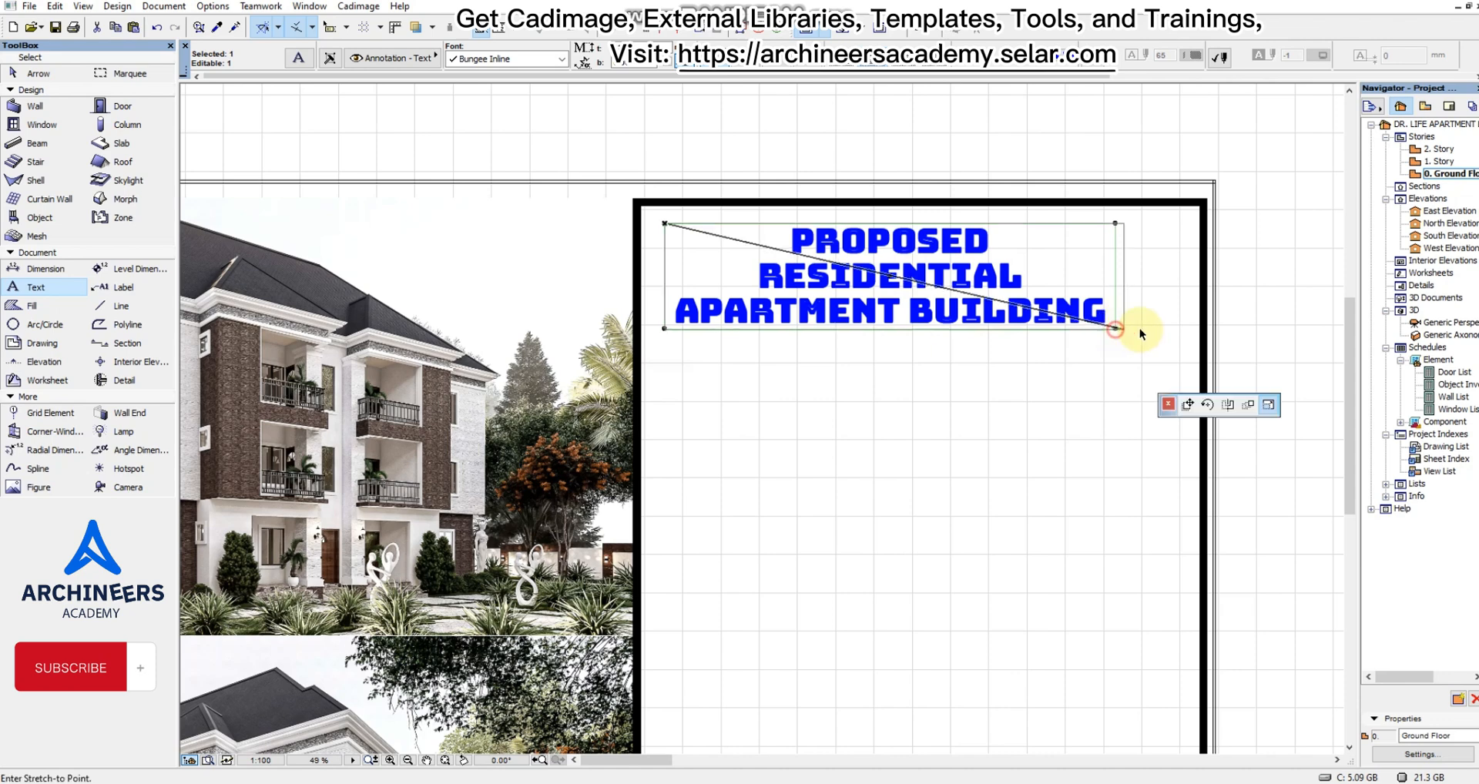
{"action": "left_click", "coordinate": [1168, 330]}
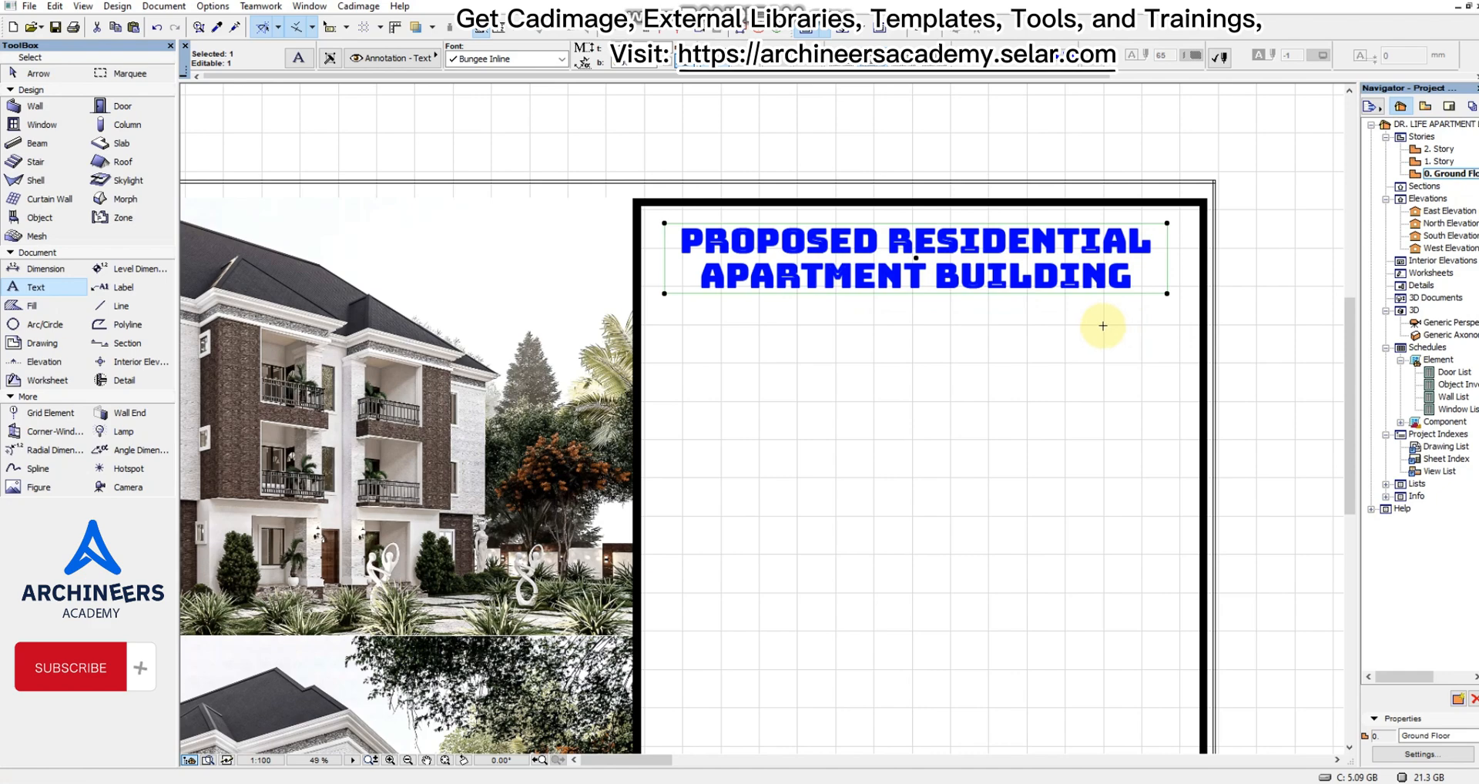
Stretch the title's text block slightly wider again so the title stays on two lines, and deselect it.
{"action": "scroll", "coordinate": [1115, 280], "scroll_direction": "down", "scroll_amount": 3}
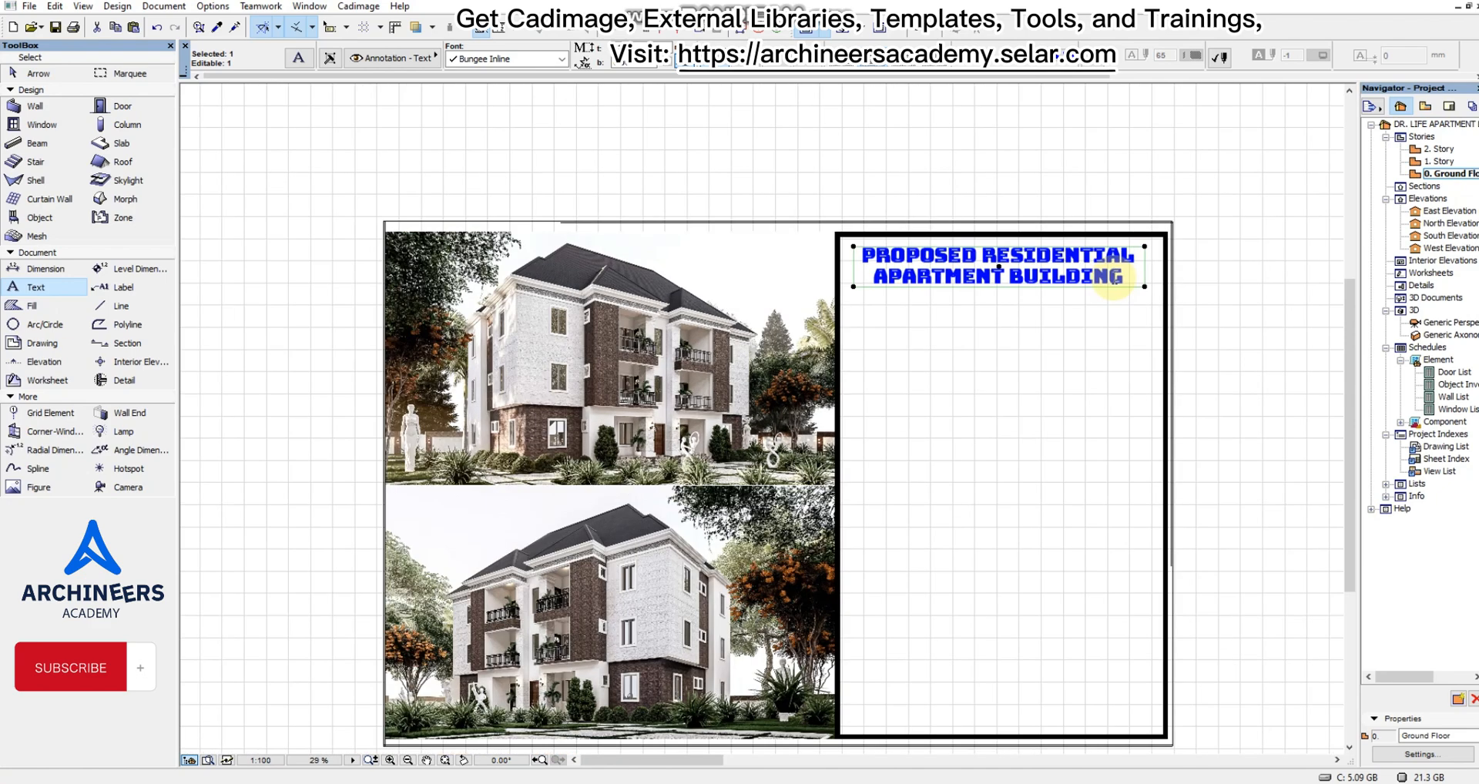
{"action": "scroll", "coordinate": [1125, 276], "scroll_direction": "up", "scroll_amount": 3}
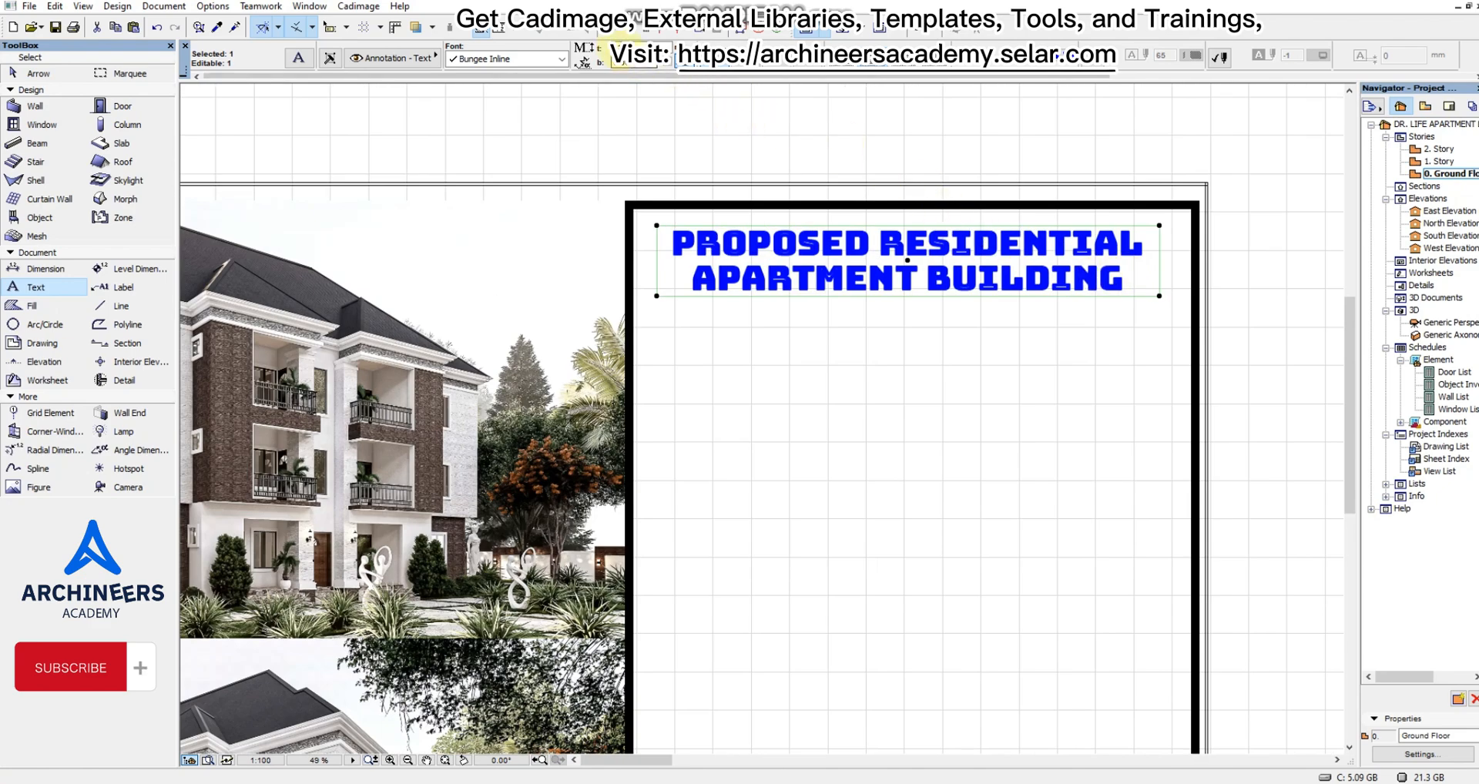
{"action": "key", "text": "Escape"}
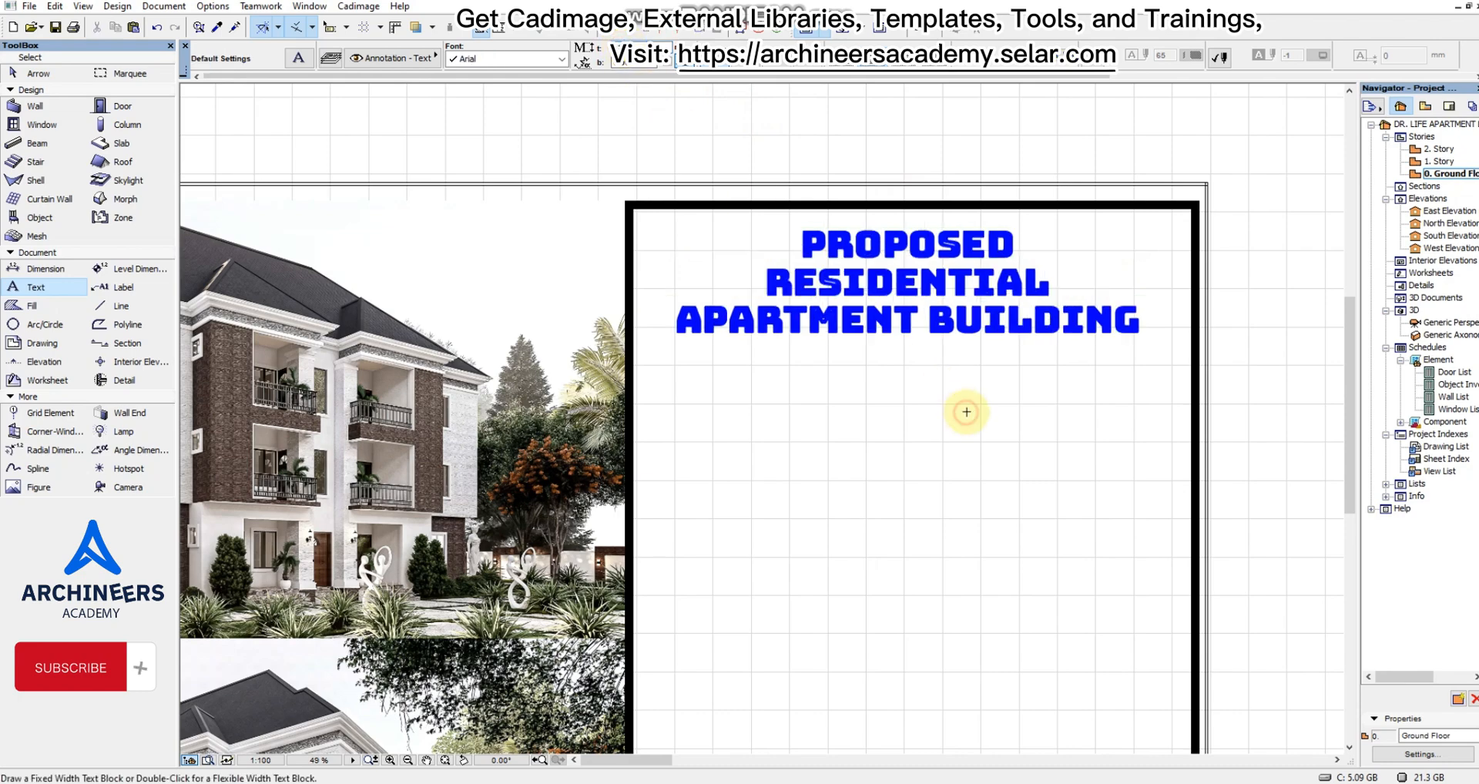
{"action": "scroll", "coordinate": [987, 248], "scroll_direction": "down", "scroll_amount": 5}
{"action": "scroll", "coordinate": [1033, 254], "scroll_direction": "up", "scroll_amount": 3}
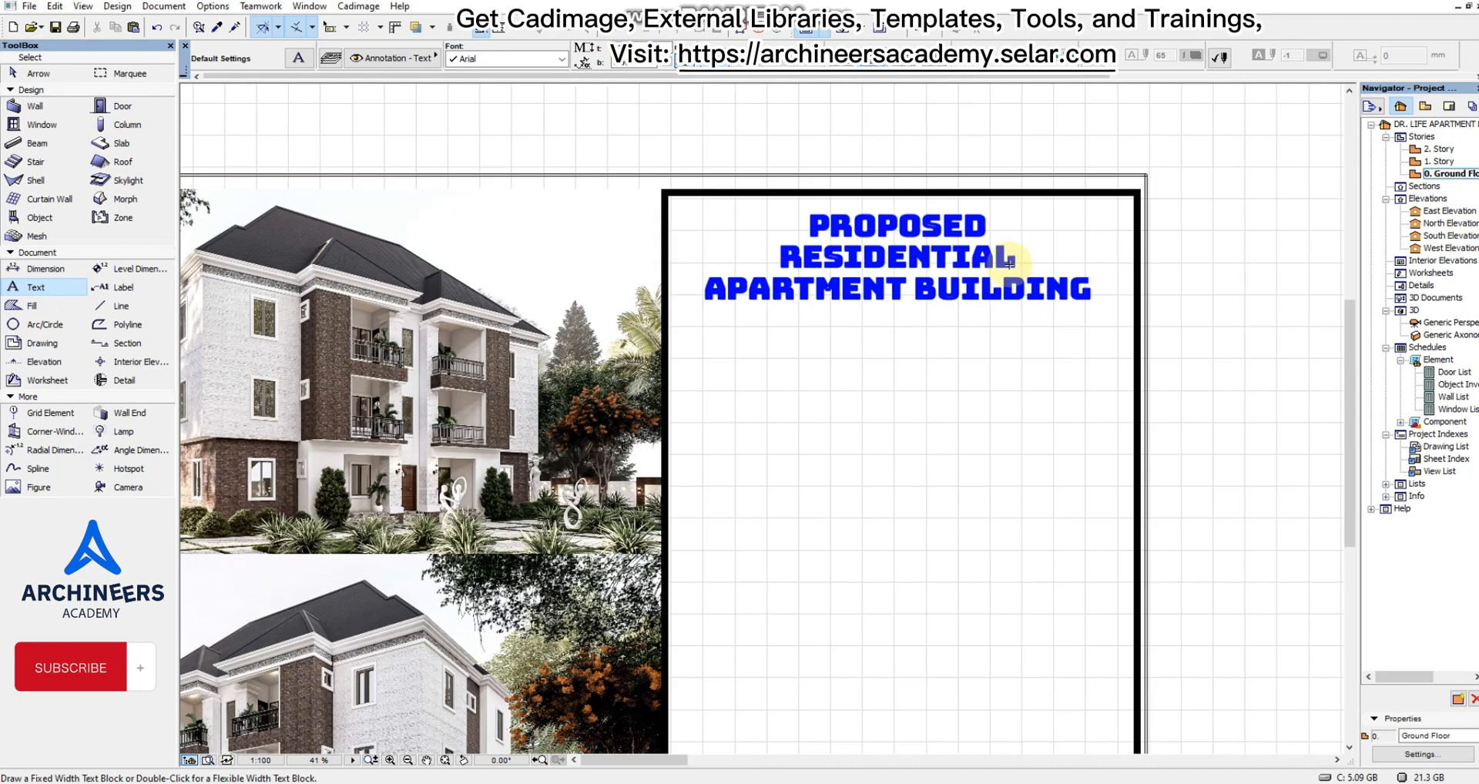
{"action": "left_click", "coordinate": [1024, 316]}
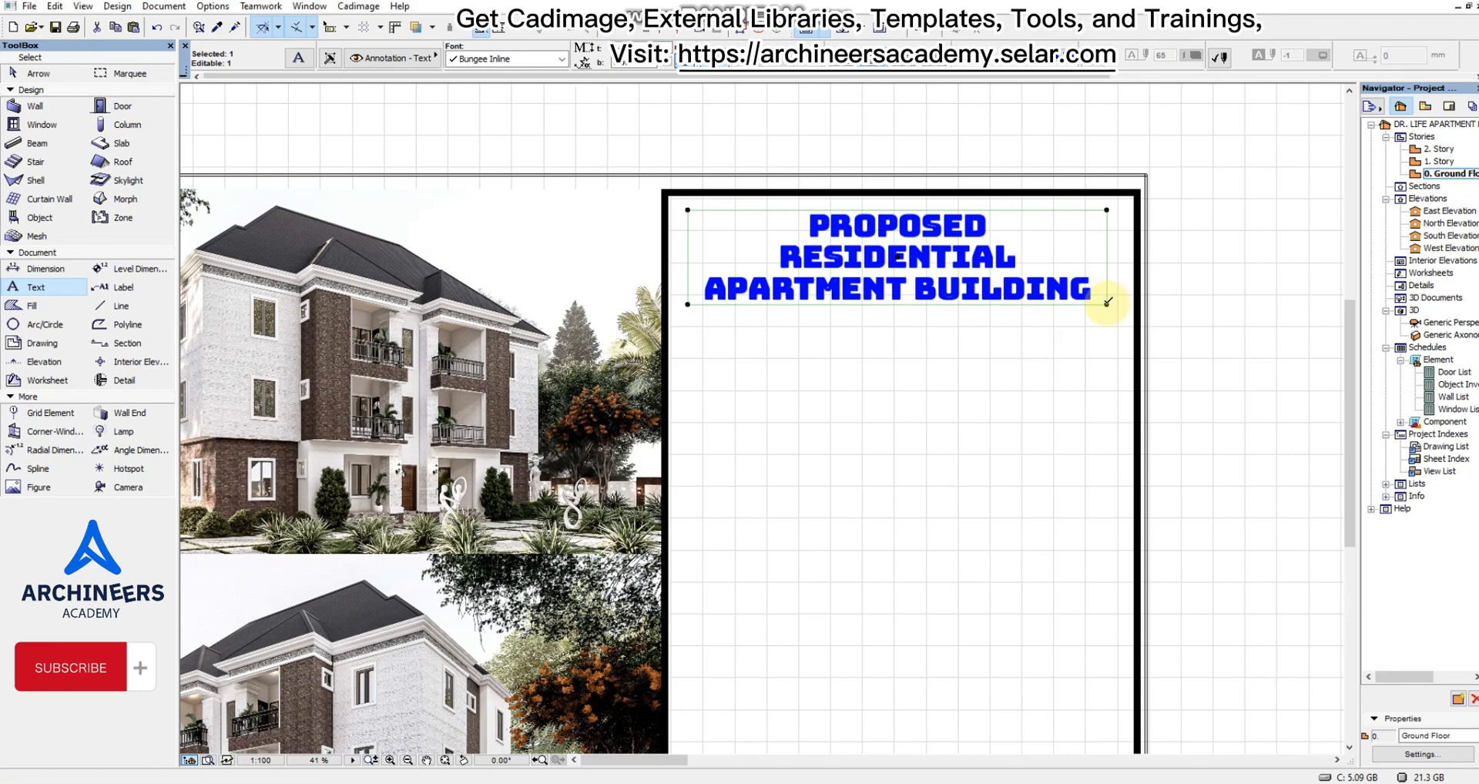
{"action": "left_click_drag", "start_coordinate": [1107, 304], "coordinate": [1121, 303]}
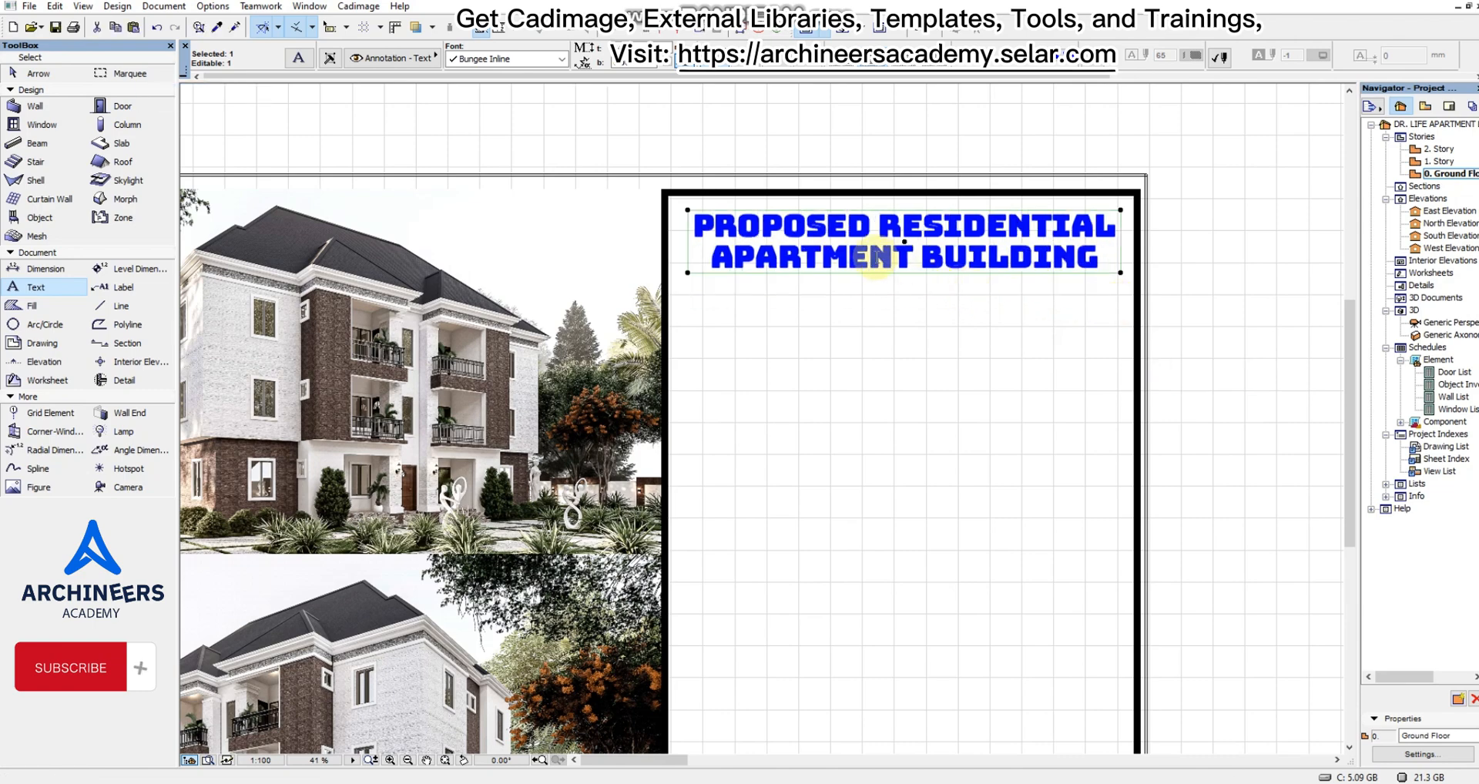
{"action": "key", "text": "Escape"}
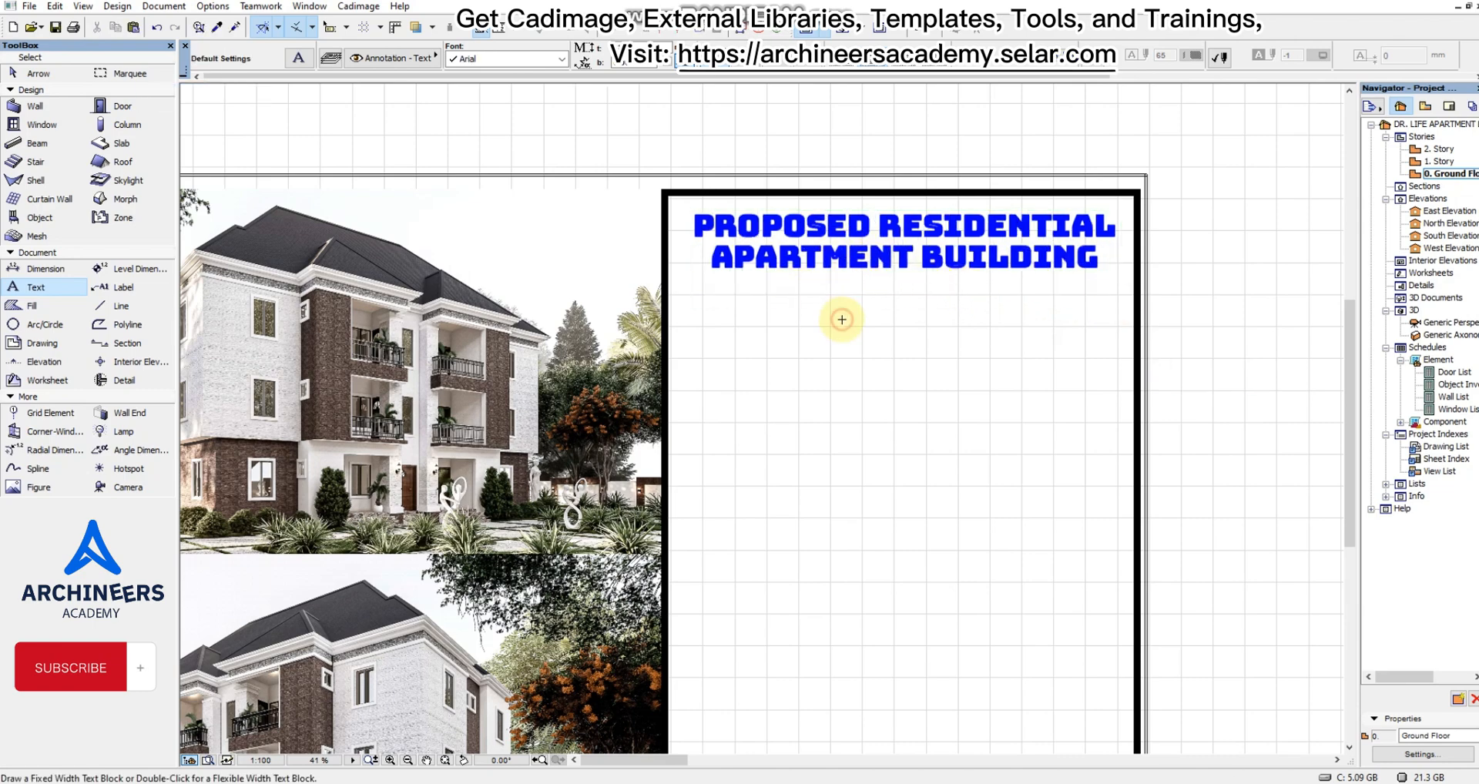
Place a text block reading "FOR" in the panel and move it up beneath the project title.
{"action": "scroll", "coordinate": [860, 266], "scroll_direction": "down", "scroll_amount": 3}
{"action": "scroll", "coordinate": [897, 288], "scroll_direction": "up", "scroll_amount": 3}
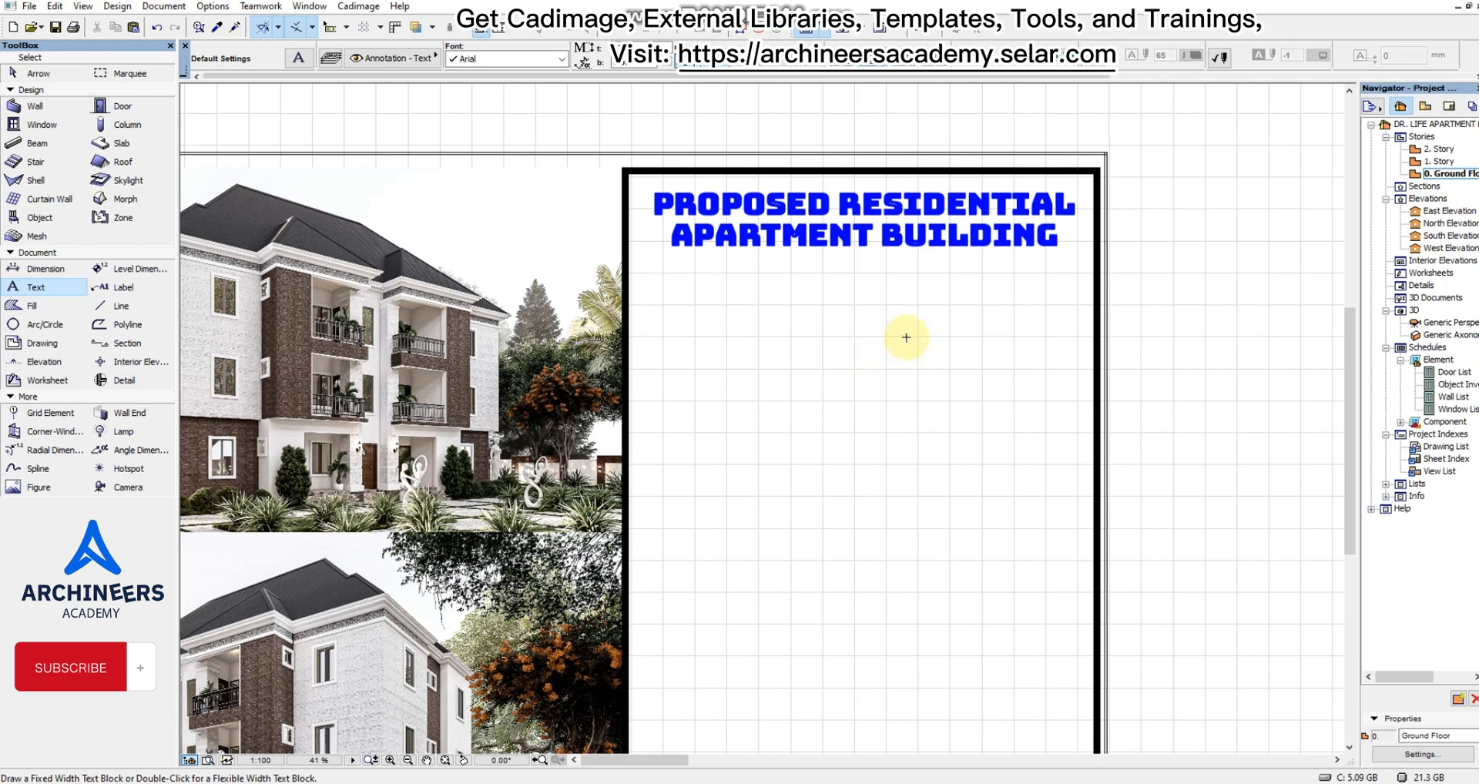
{"action": "double_click", "coordinate": [809, 340]}
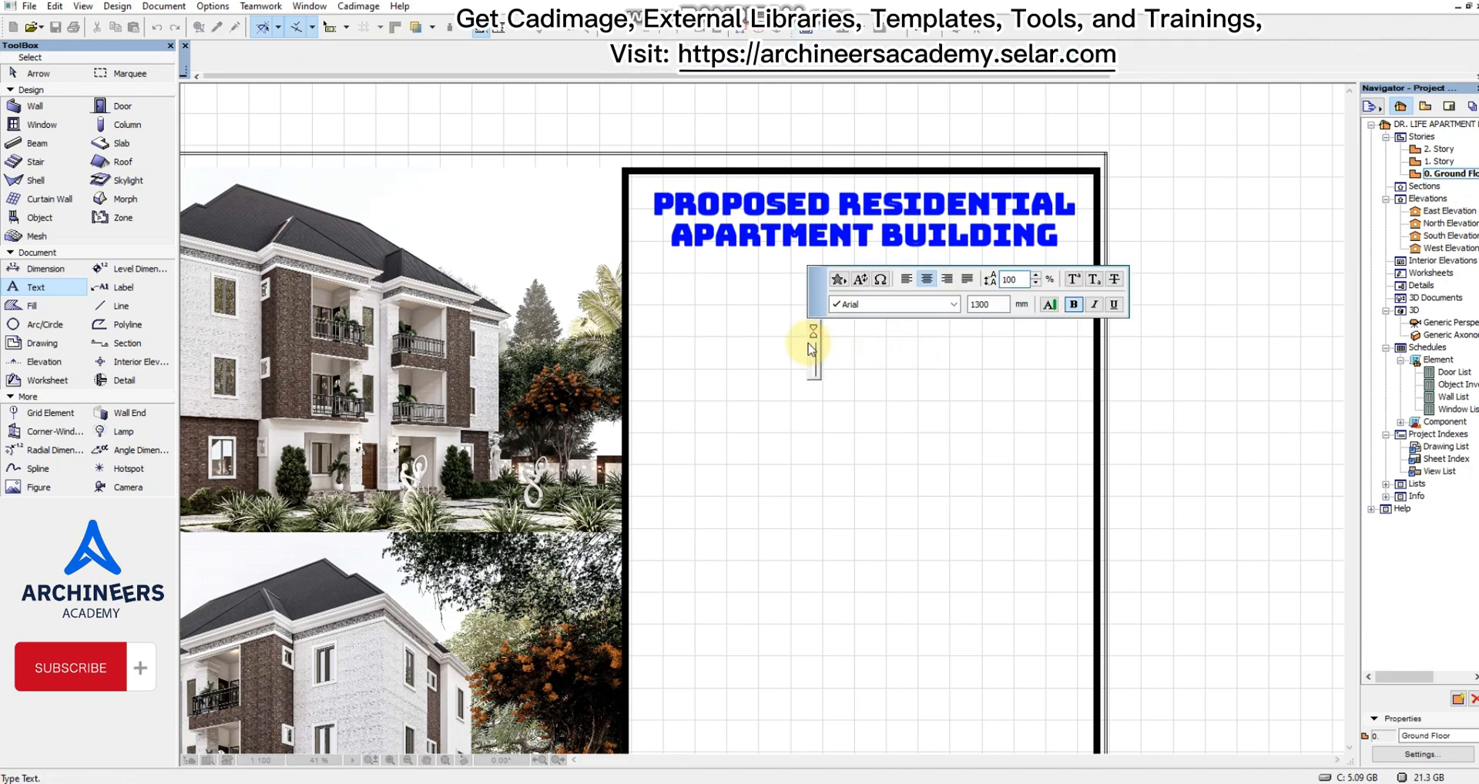
{"action": "type", "text": "FOR"}
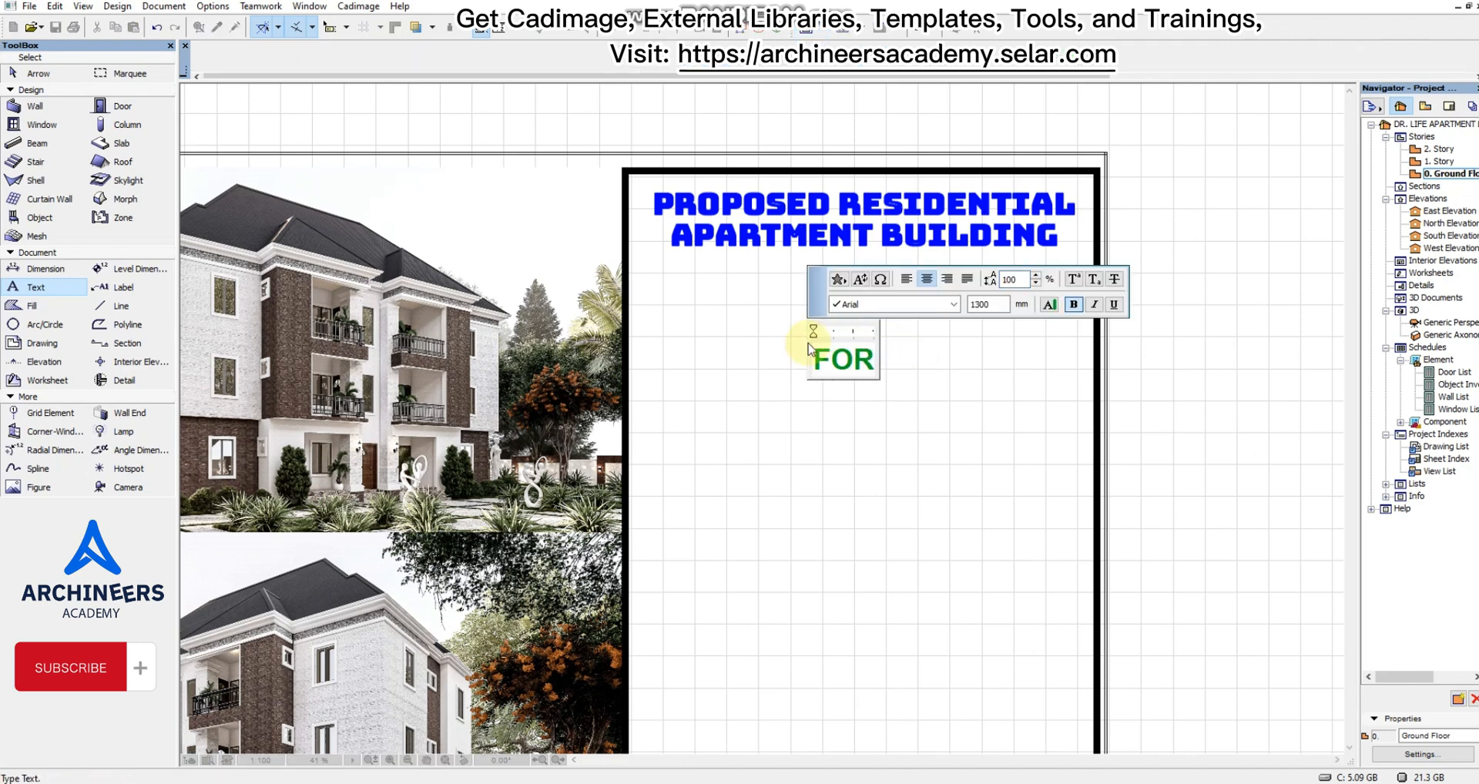
{"action": "left_click", "coordinate": [826, 412]}
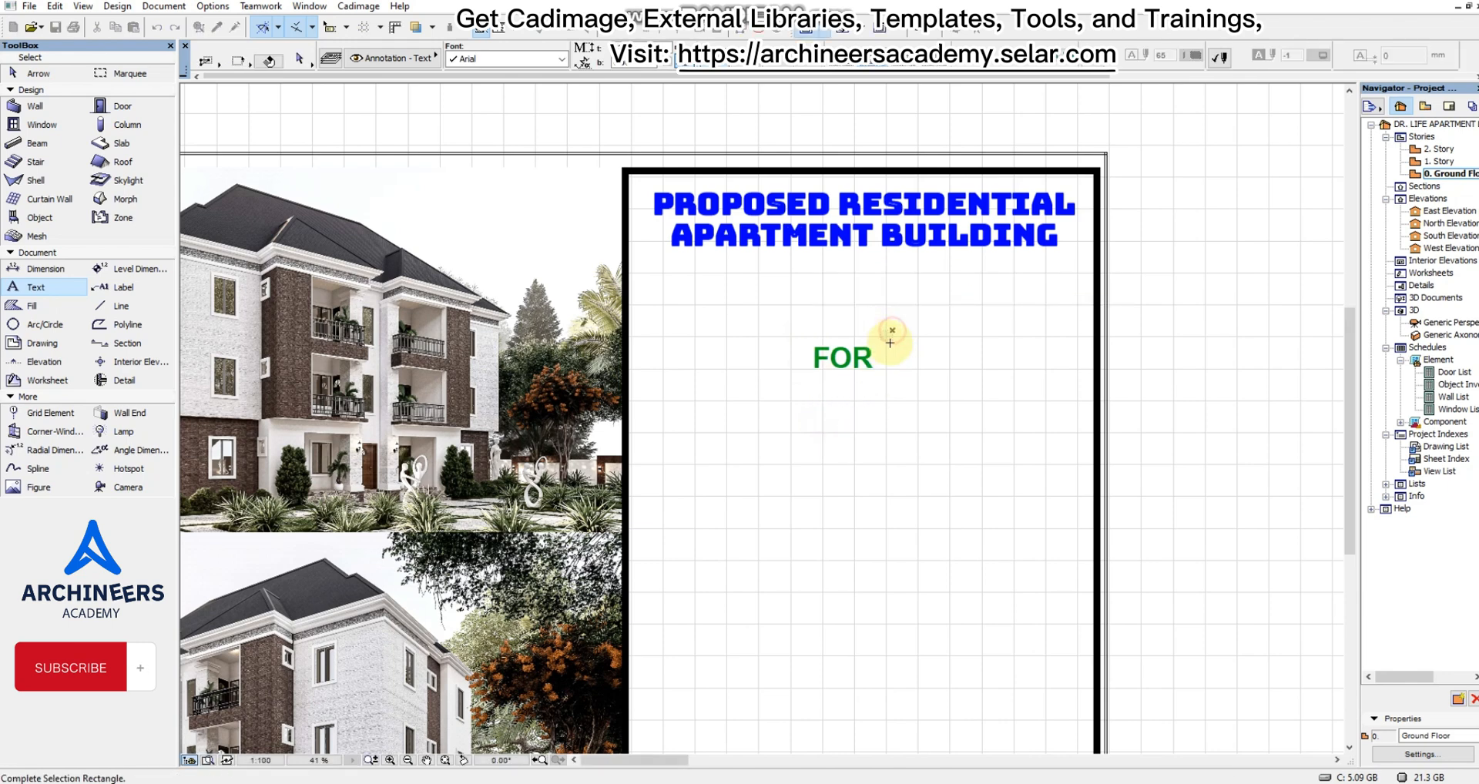
{"action": "left_click_drag", "start_coordinate": [885, 335], "coordinate": [797, 439]}
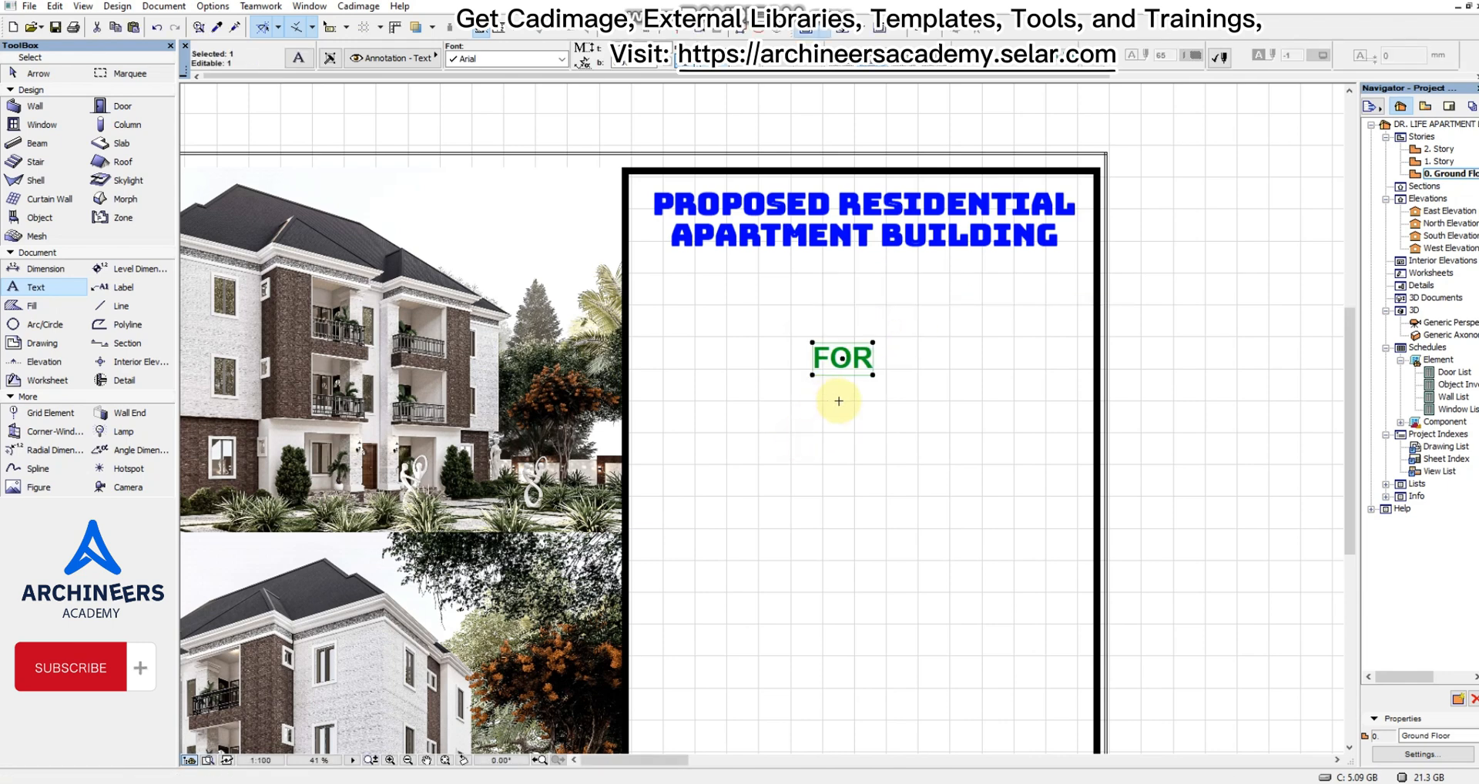
{"action": "left_click_drag", "start_coordinate": [850, 370], "coordinate": [860, 312]}
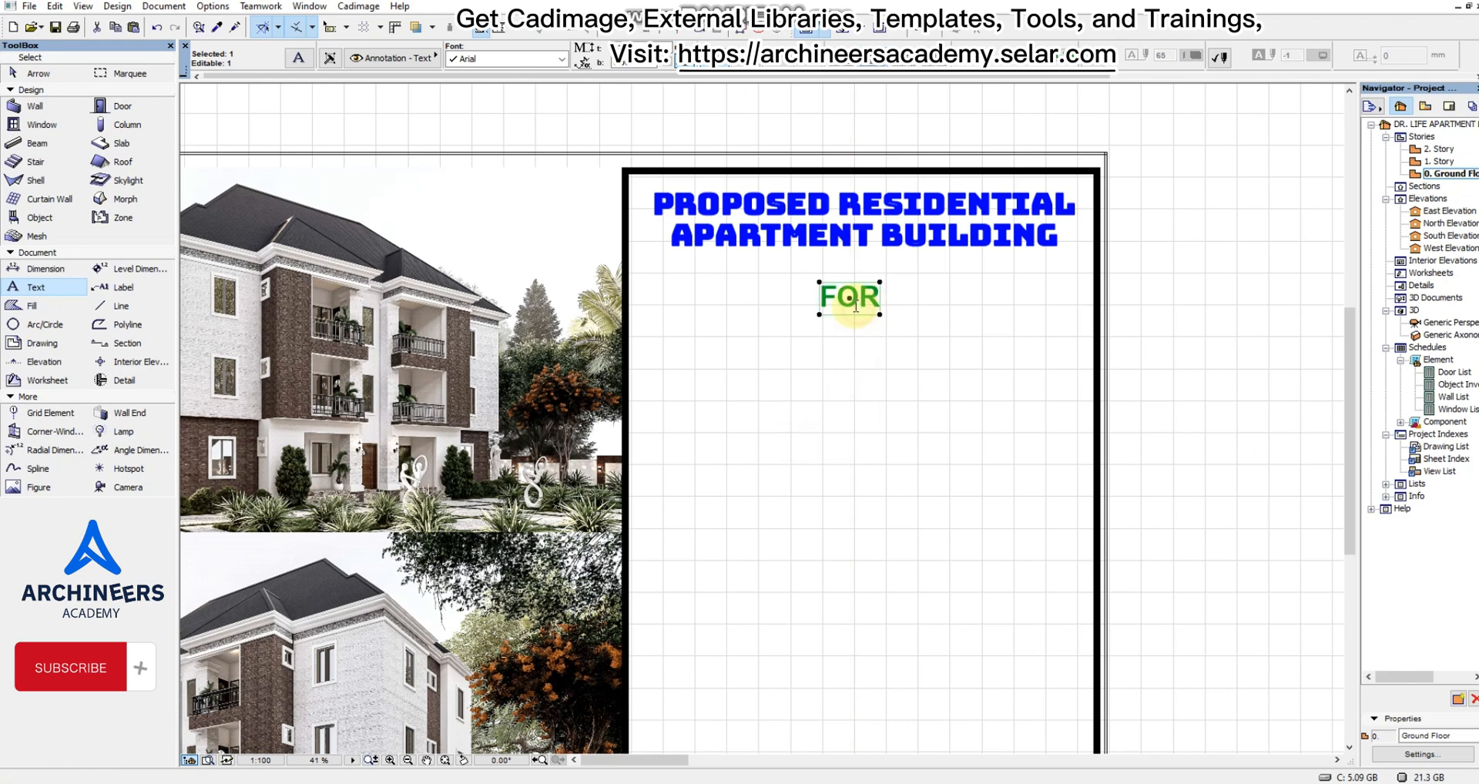
Set the font of the "FOR" text to Andalus and its text colour to red.
{"action": "left_click", "coordinate": [558, 60]}
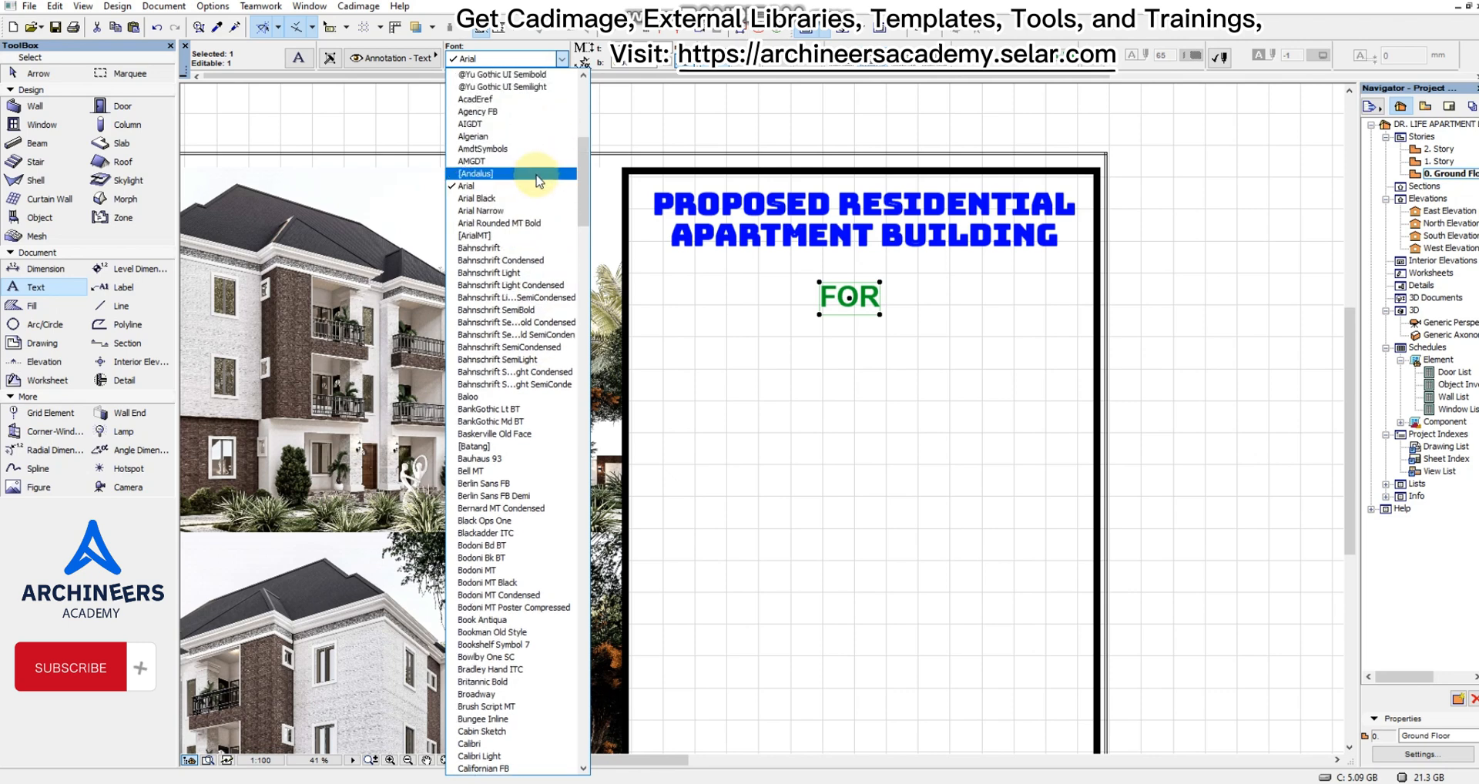
{"action": "scroll", "coordinate": [540, 185], "scroll_direction": "up", "scroll_amount": 6}
{"action": "scroll", "coordinate": [539, 181], "scroll_direction": "up", "scroll_amount": 1}
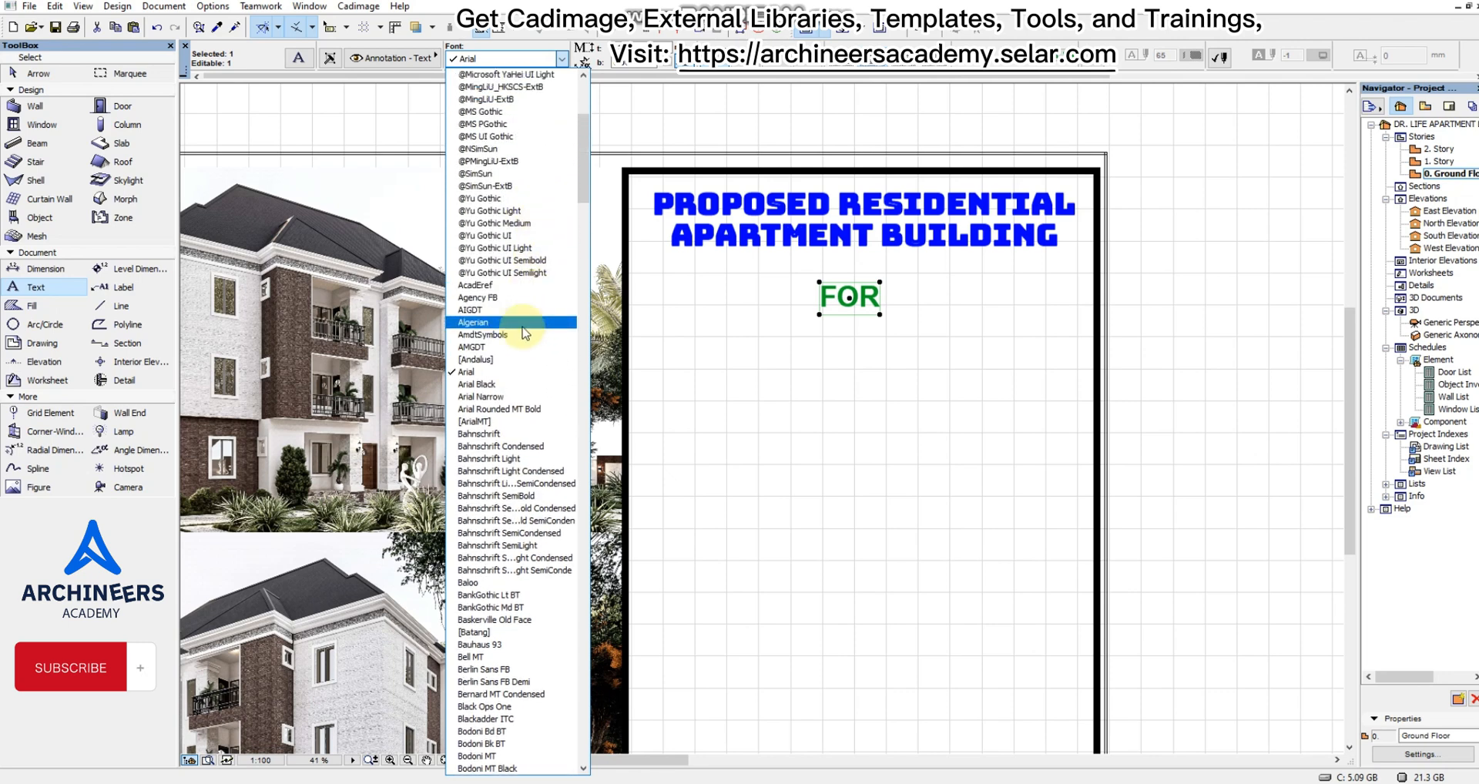
{"action": "left_click", "coordinate": [520, 347]}
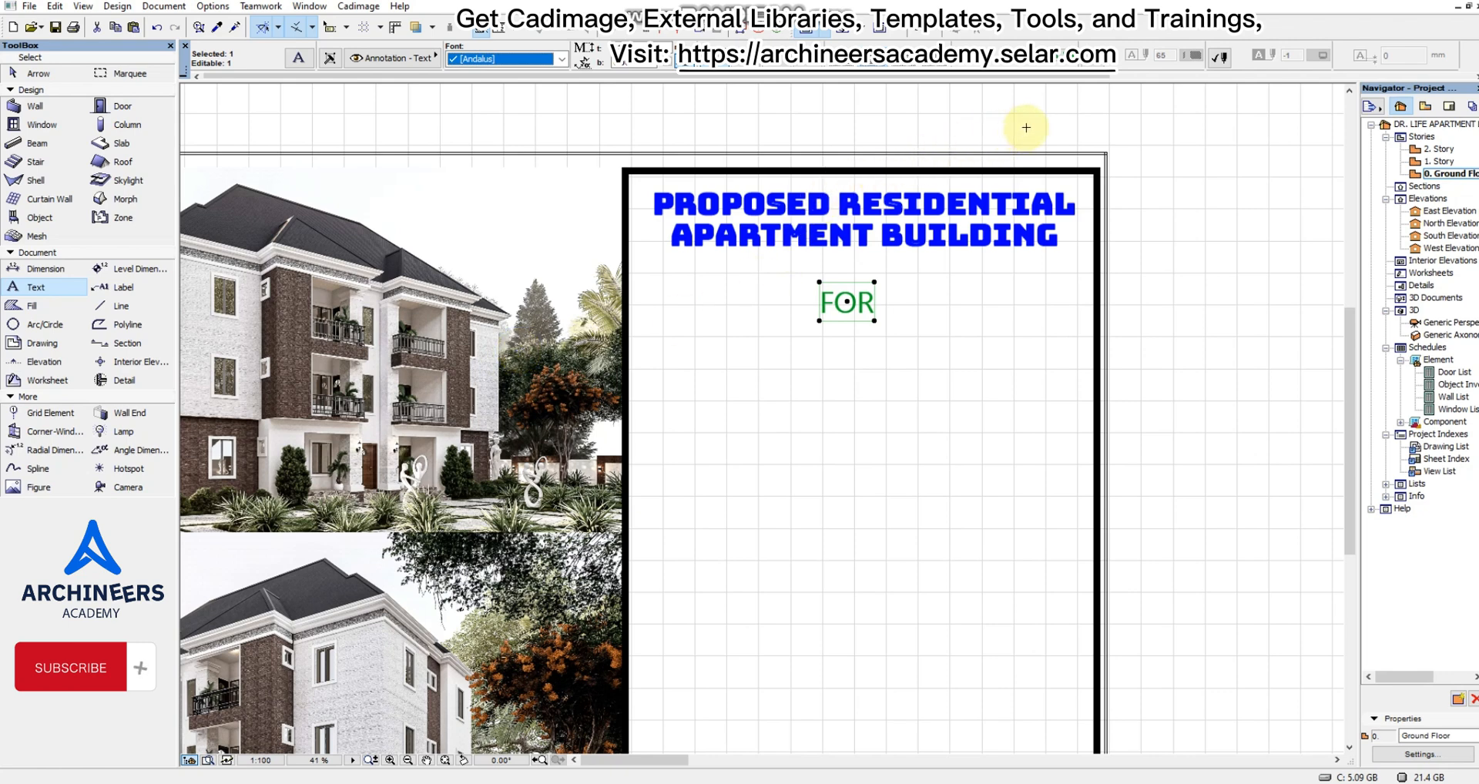
{"action": "left_click", "coordinate": [1077, 47]}
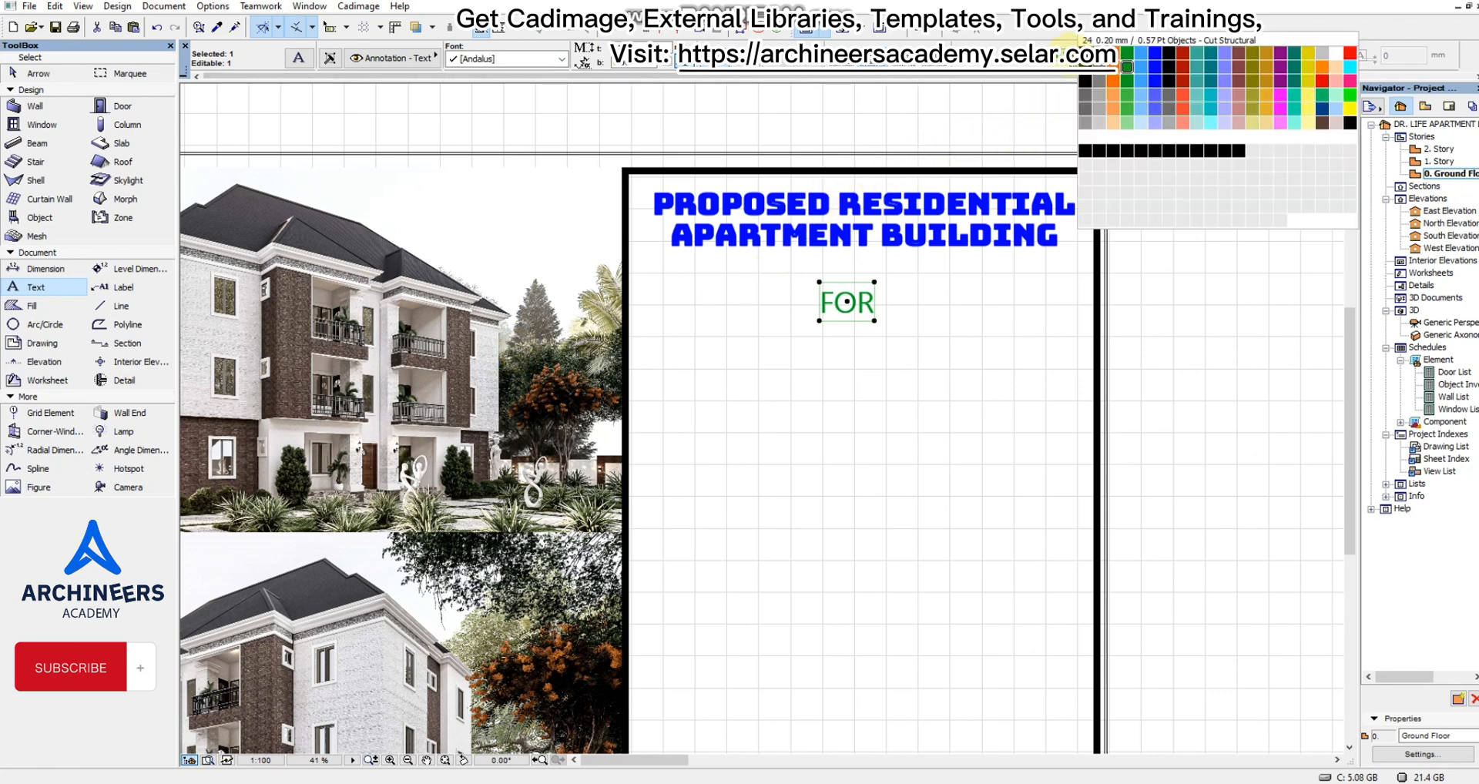
{"action": "left_click", "coordinate": [1351, 52]}
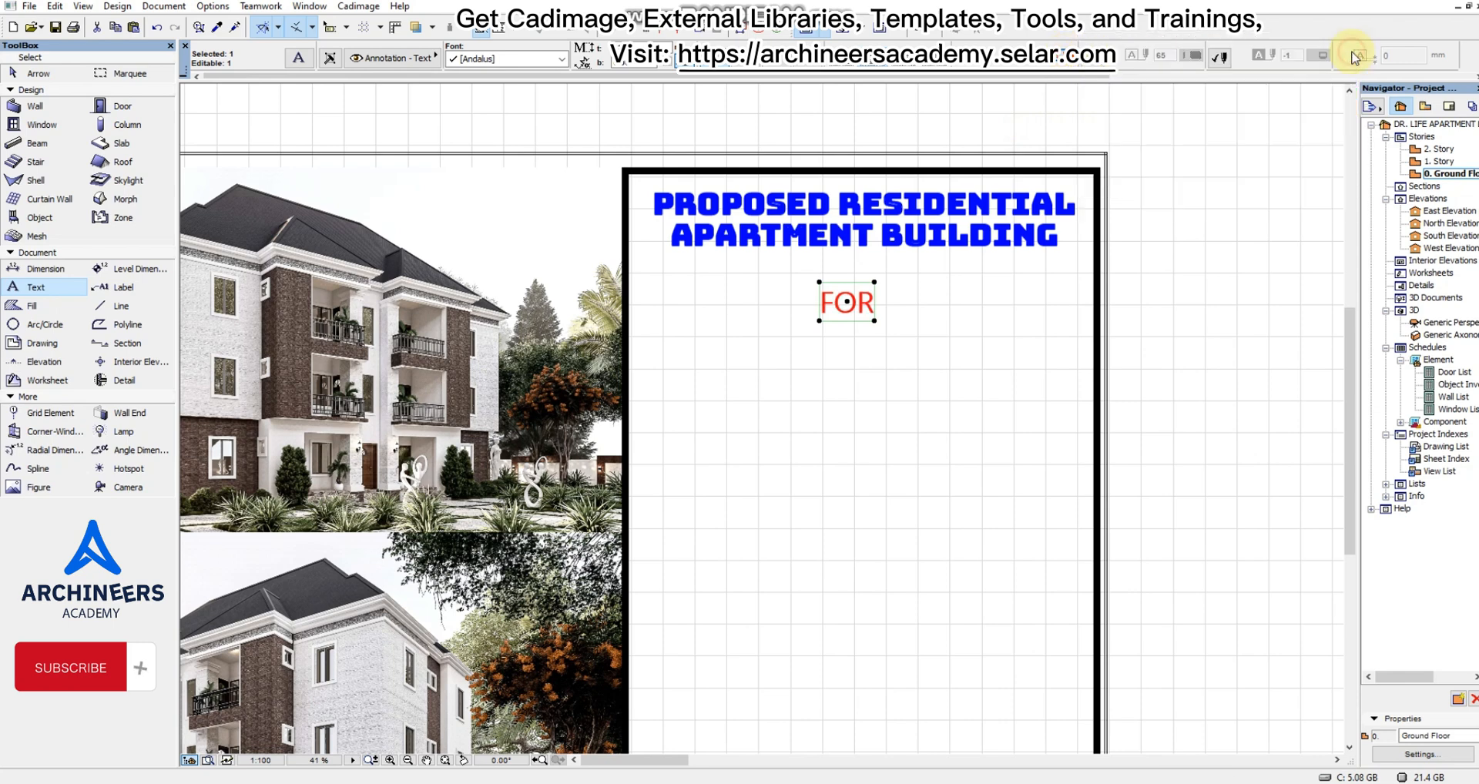
Move the "FOR" text slightly upward, closer to the project title, and deselect it.
{"action": "key", "text": "ctrl+d"}
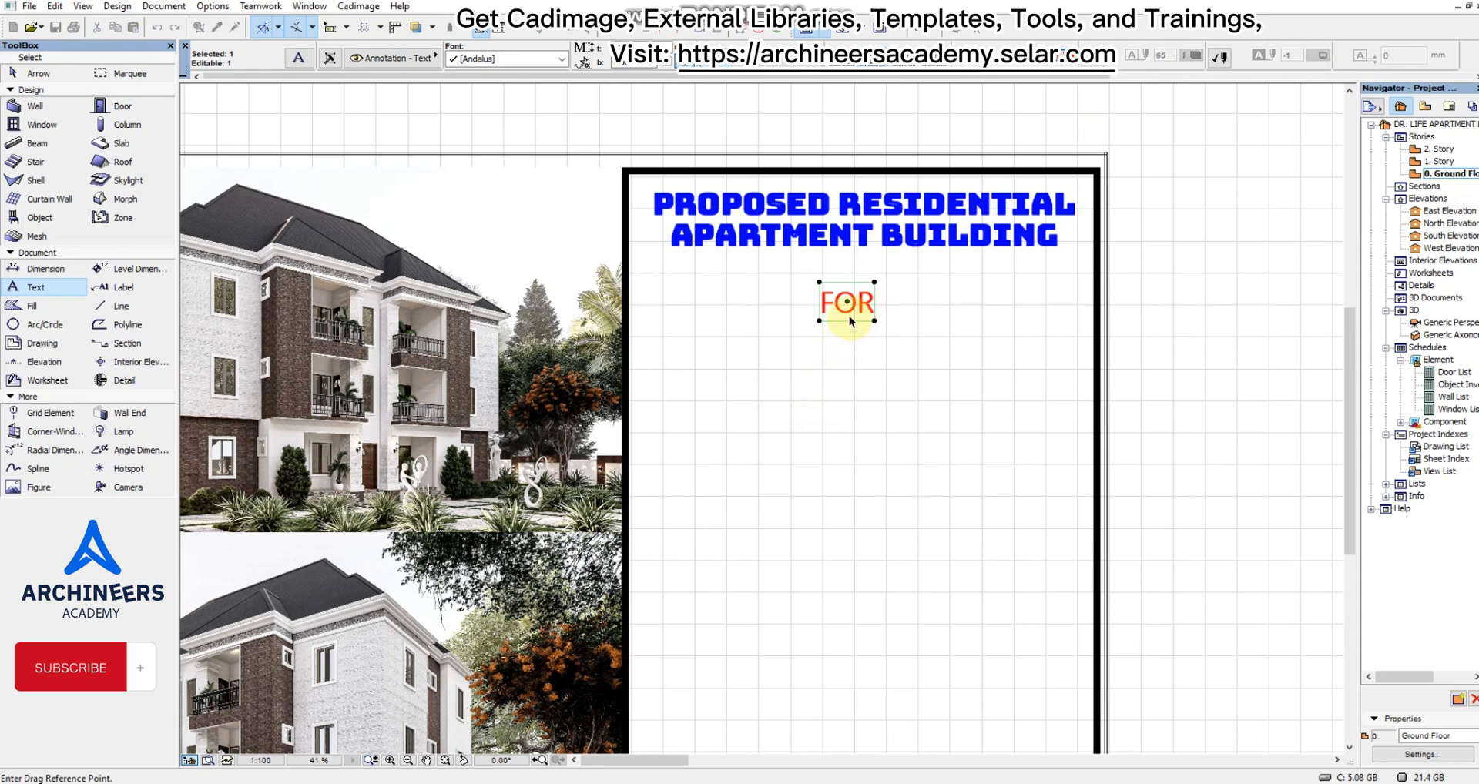
{"action": "left_click", "coordinate": [847, 302]}
{"action": "left_click", "coordinate": [847, 288]}
{"action": "left_click", "coordinate": [858, 339]}
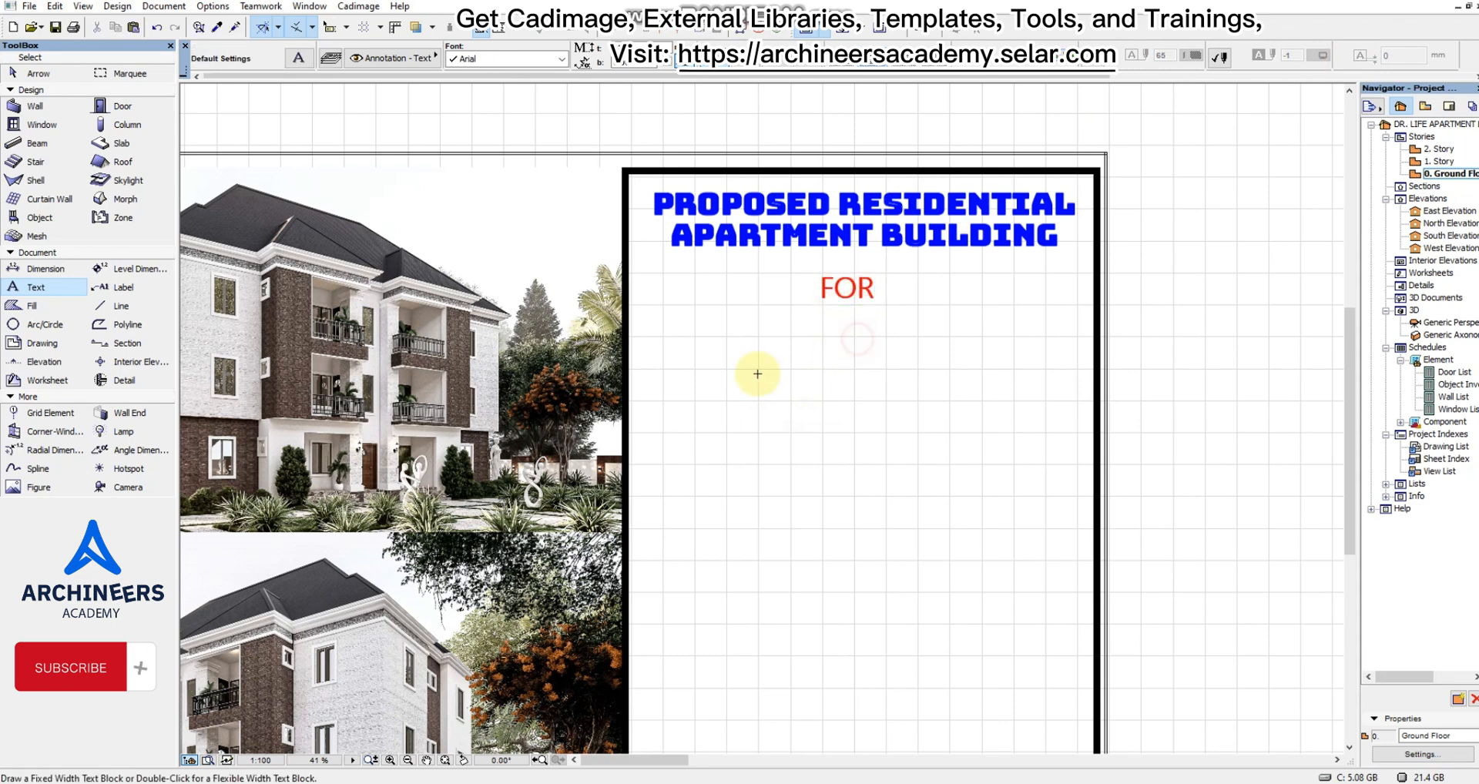
Place a text block below "FOR" containing the client's professional titles and full name.
{"action": "double_click", "coordinate": [706, 383]}
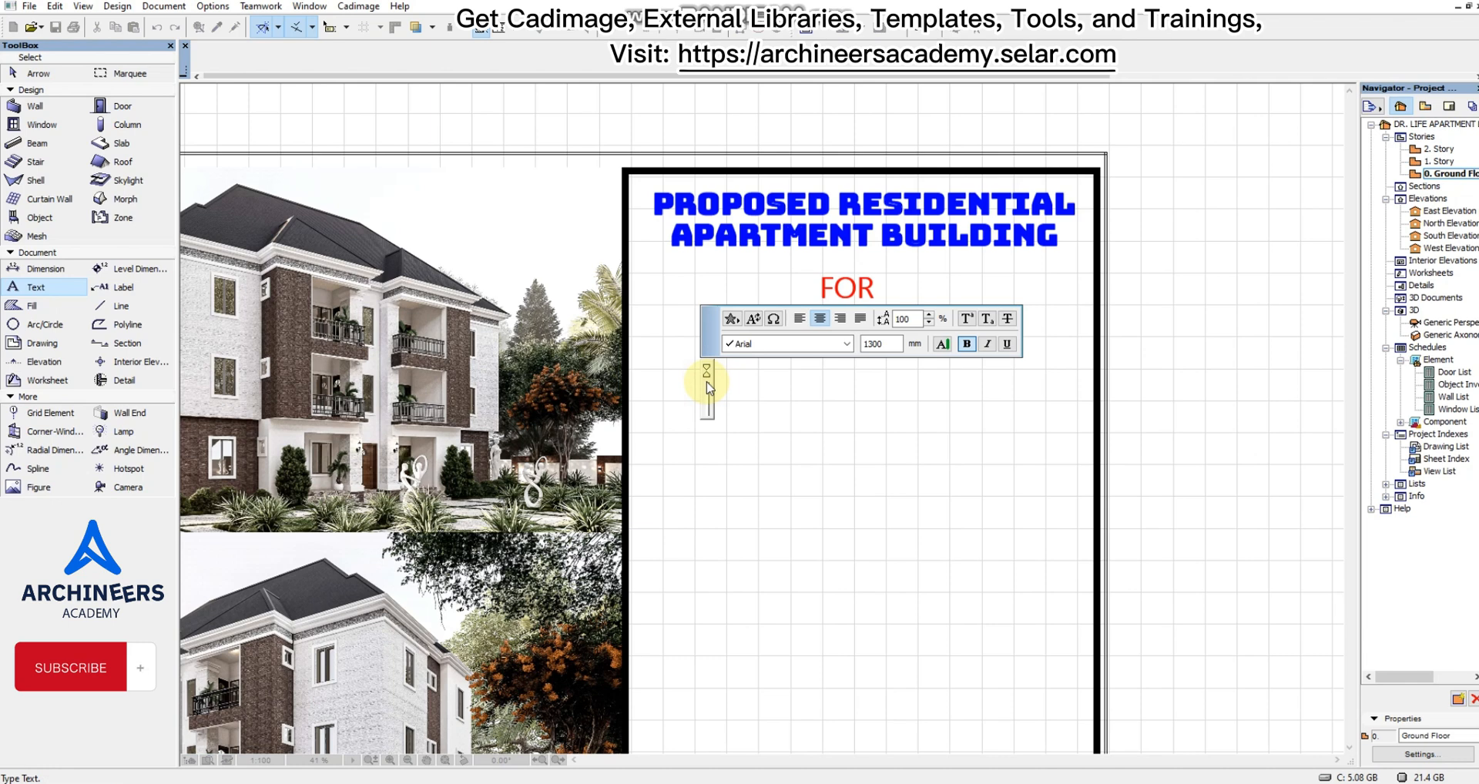
{"action": "type", "text": "ENGR"}
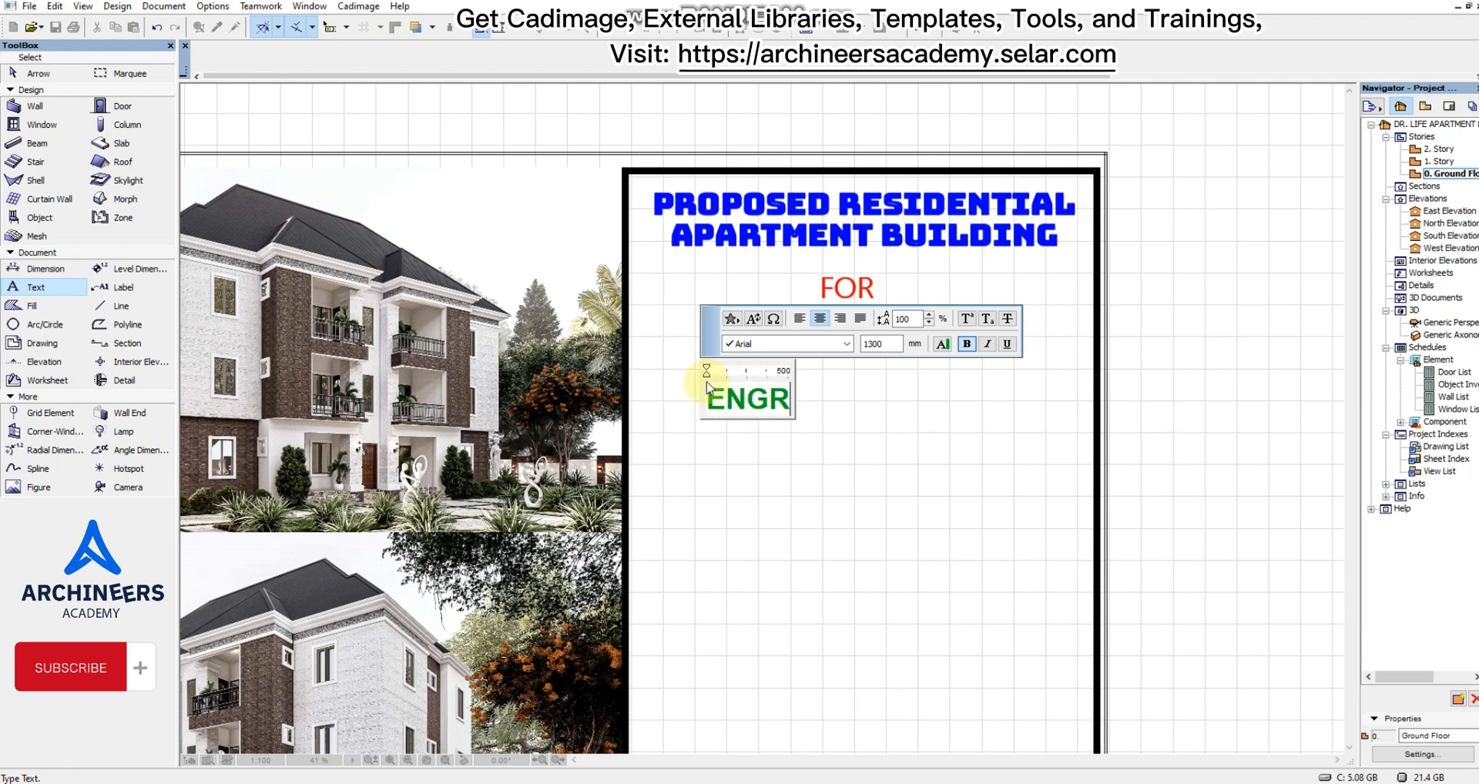
{"action": "type", "text": ". PROF"}
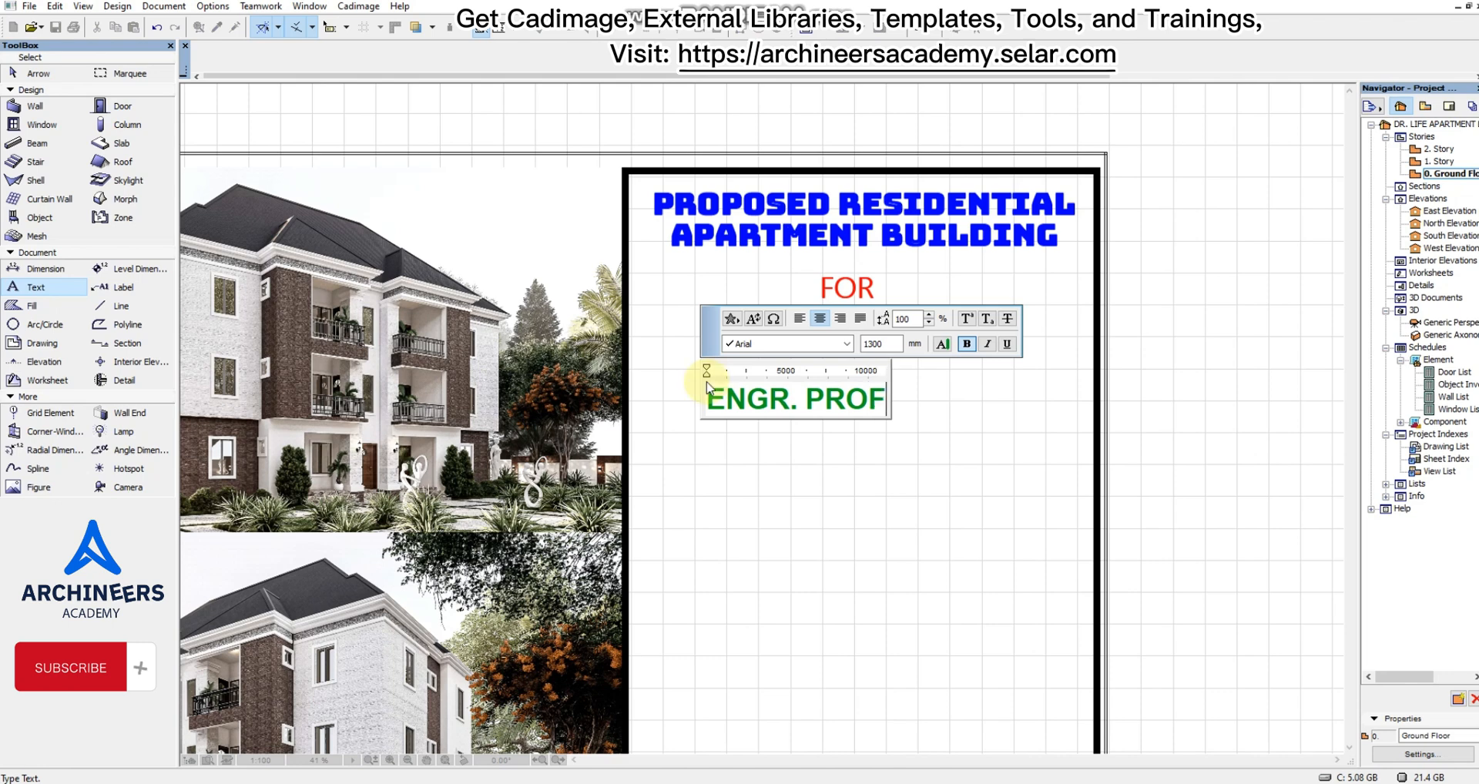
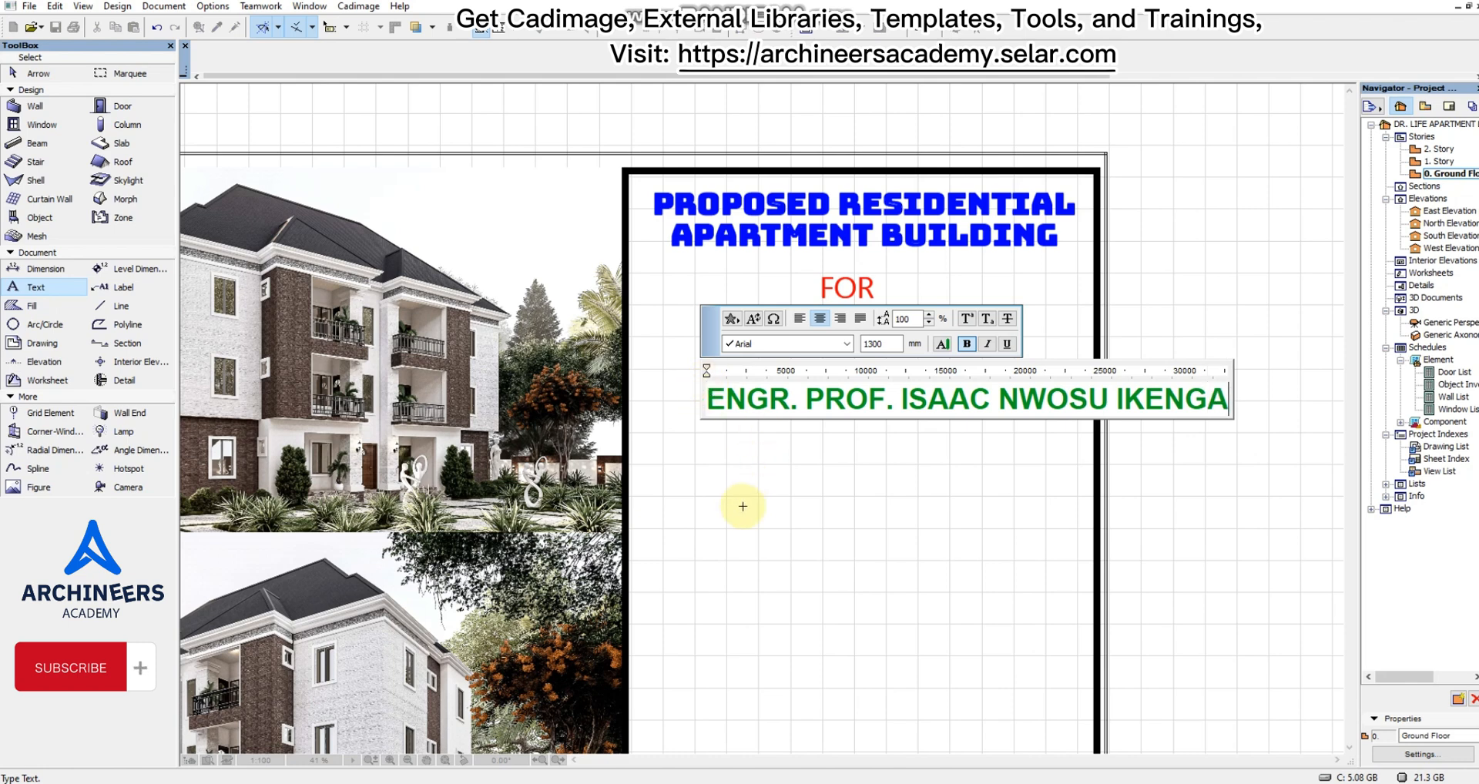
{"action": "left_click", "coordinate": [789, 527]}
Narrow the client name's text block until it wraps onto two lines inside the panel.
{"action": "left_click", "coordinate": [936, 484], "text": "shift"}
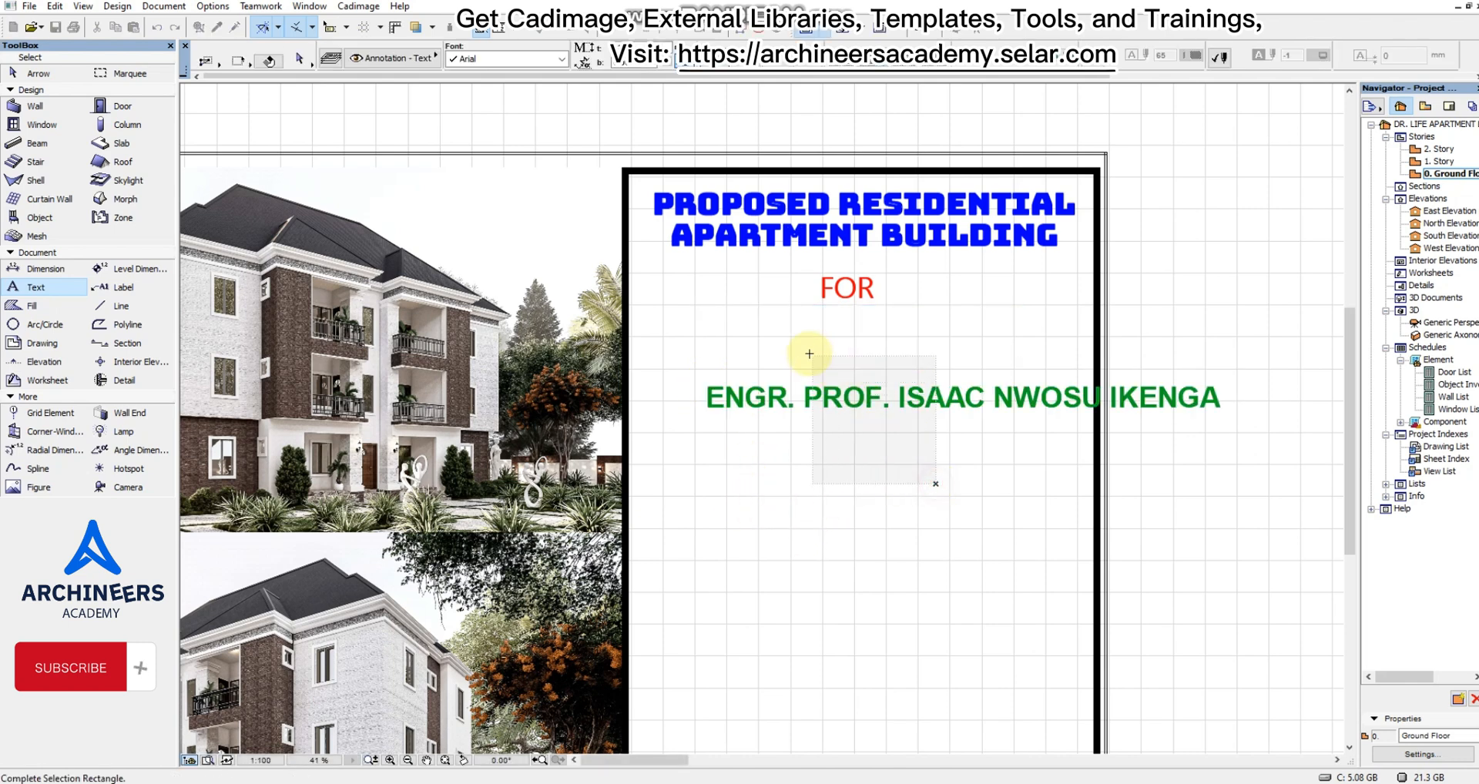
{"action": "left_click", "coordinate": [809, 354], "text": "shift"}
{"action": "left_click", "coordinate": [996, 362], "text": "shift"}
{"action": "left_click", "coordinate": [881, 484], "text": "shift"}
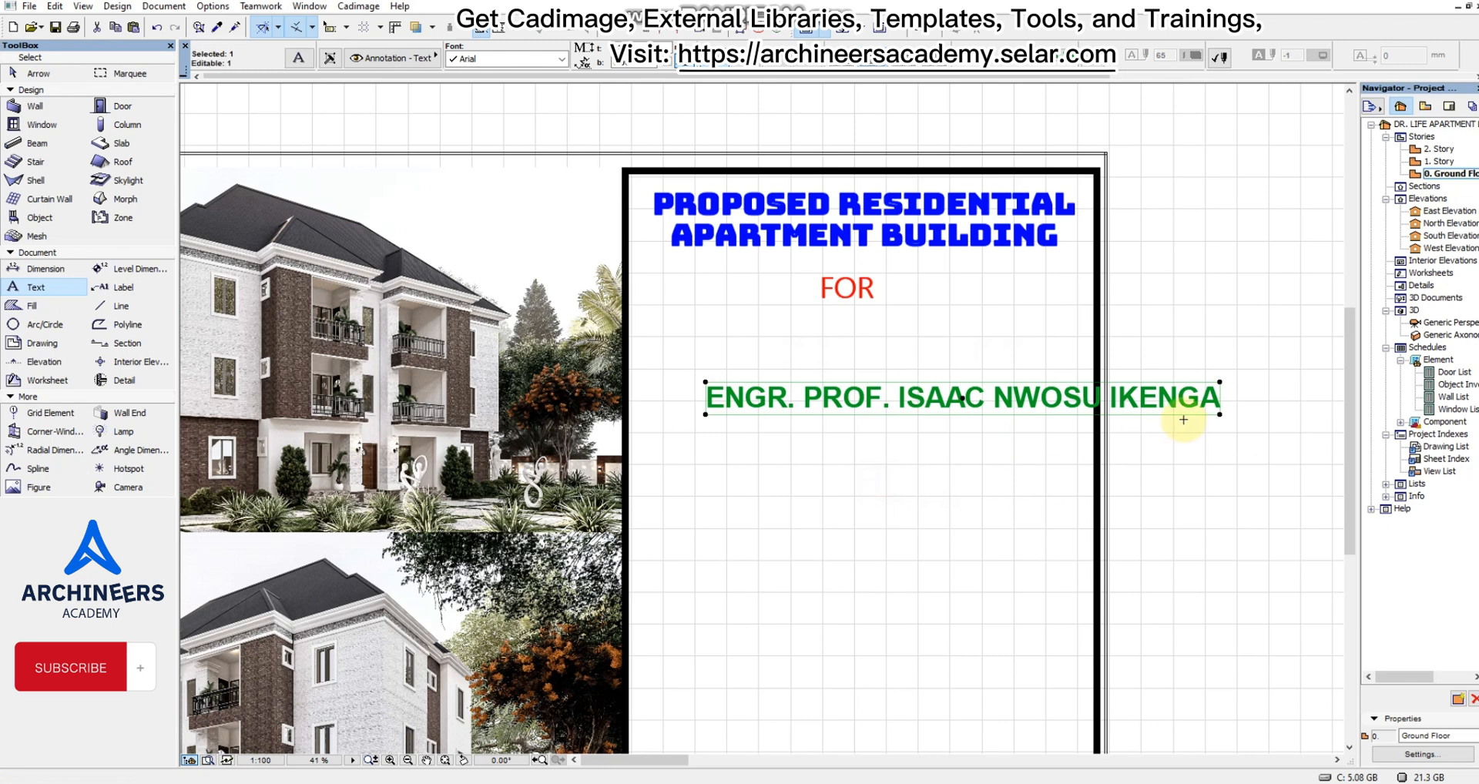
{"action": "left_click", "coordinate": [1220, 415]}
{"action": "left_click", "coordinate": [1032, 467]}
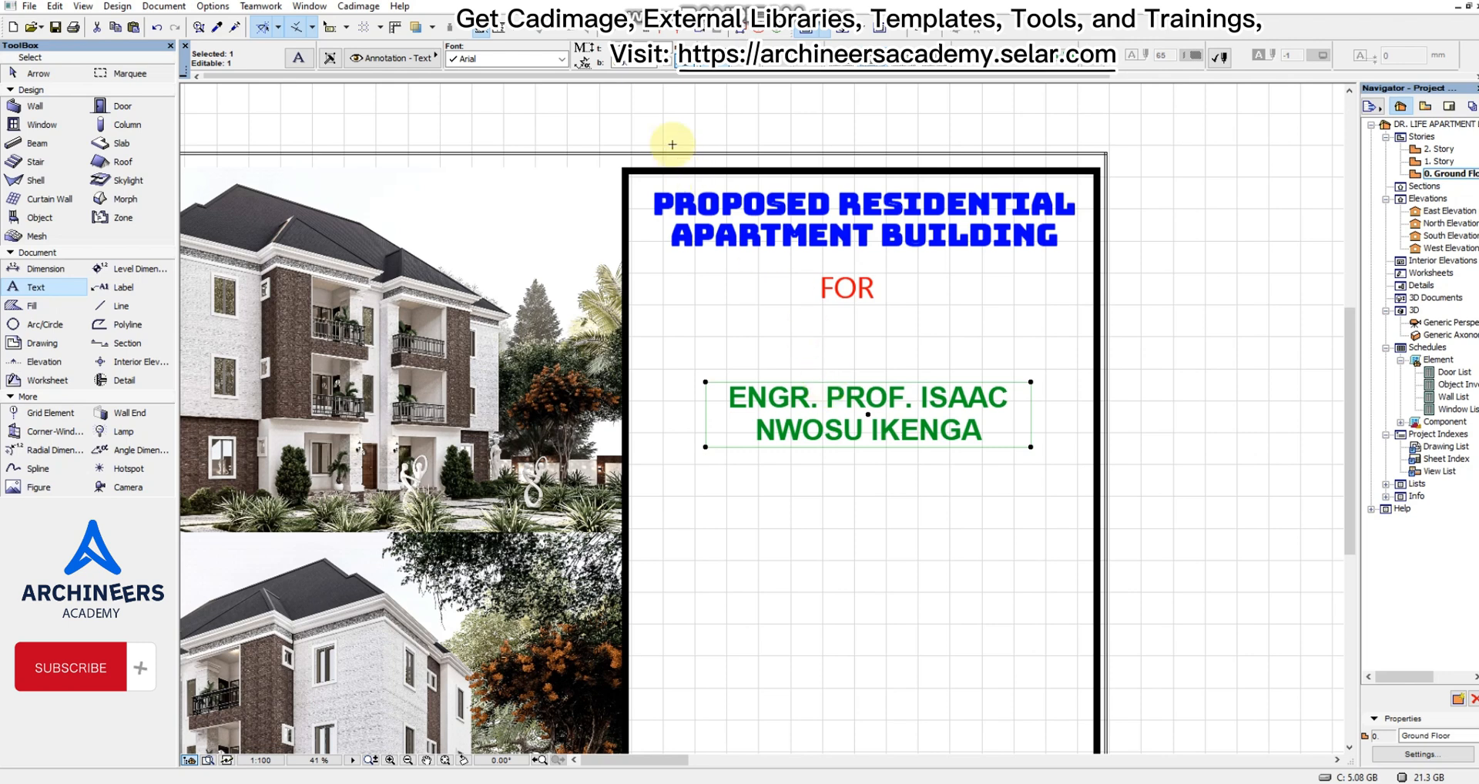
Set the font of the client name's text block to Andalus.
{"action": "left_click", "coordinate": [561, 59]}
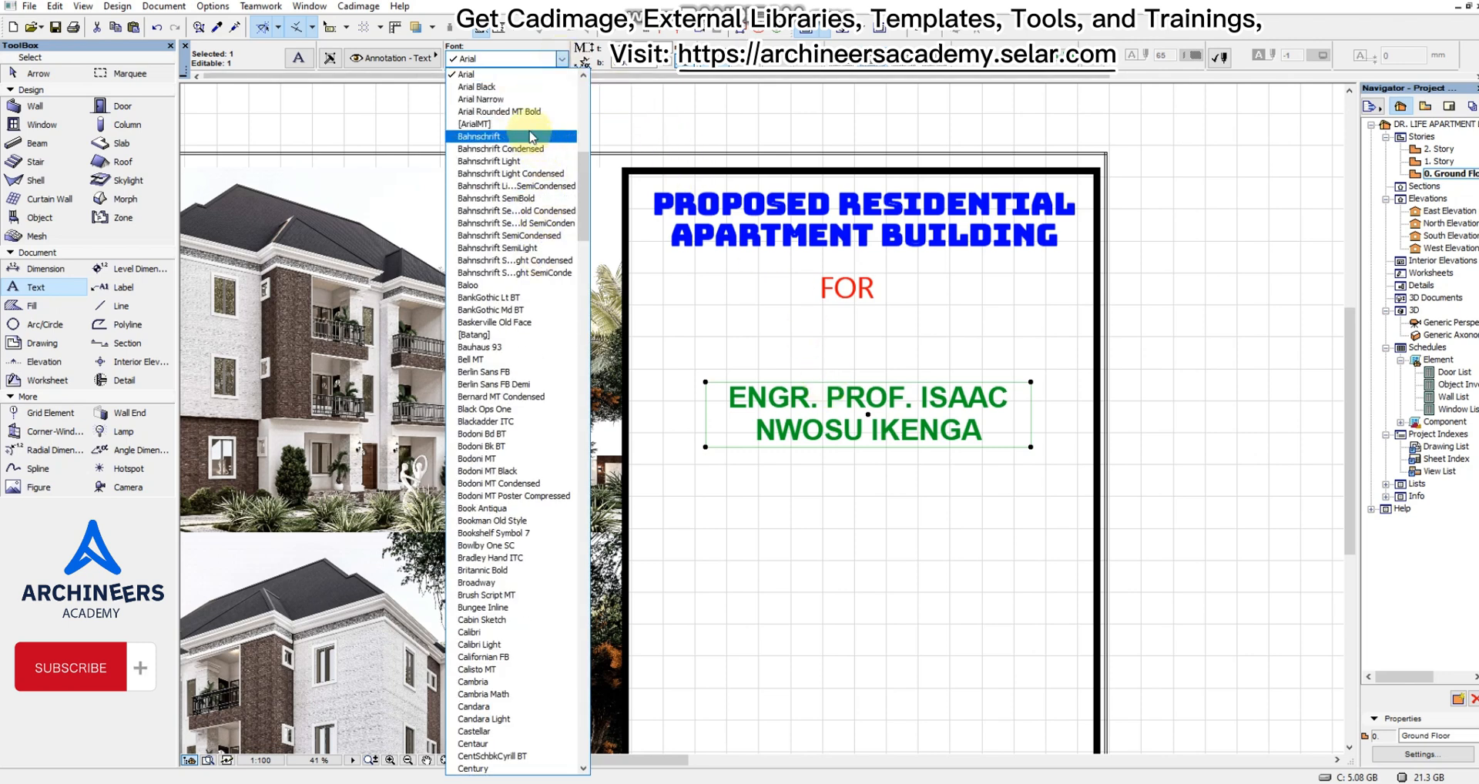
{"action": "scroll", "coordinate": [514, 200], "scroll_direction": "up", "scroll_amount": 3}
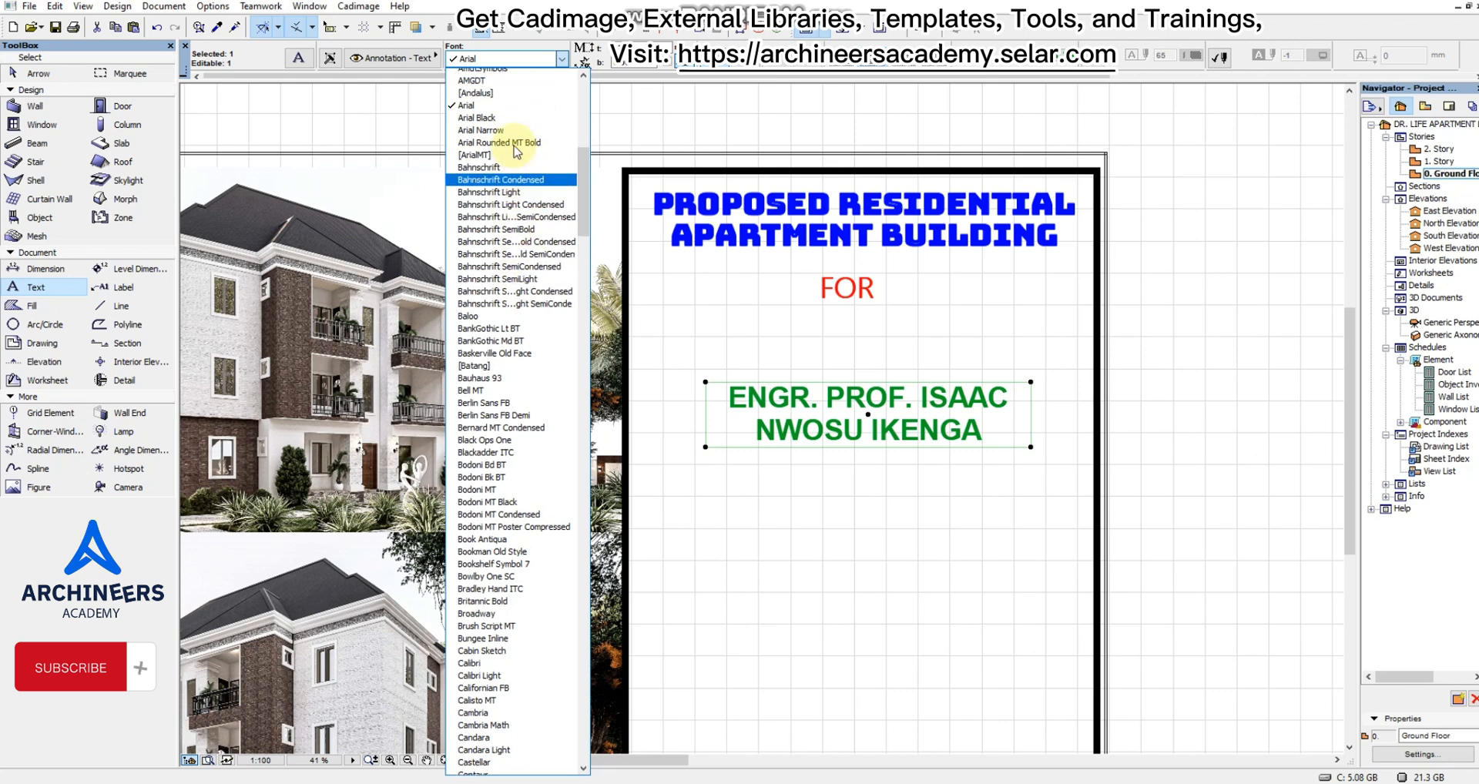
{"action": "left_click", "coordinate": [501, 175]}
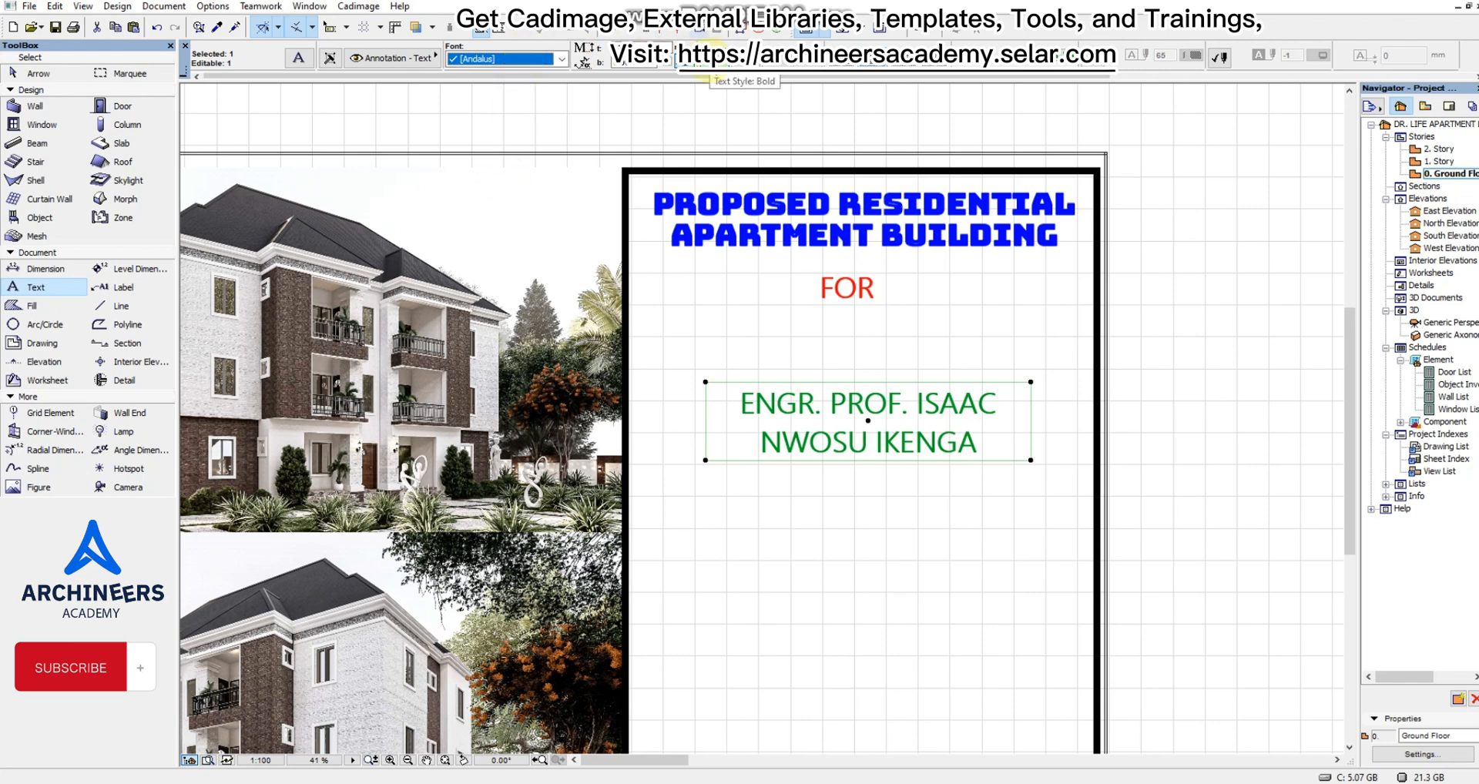
{"action": "left_click", "coordinate": [827, 421]}
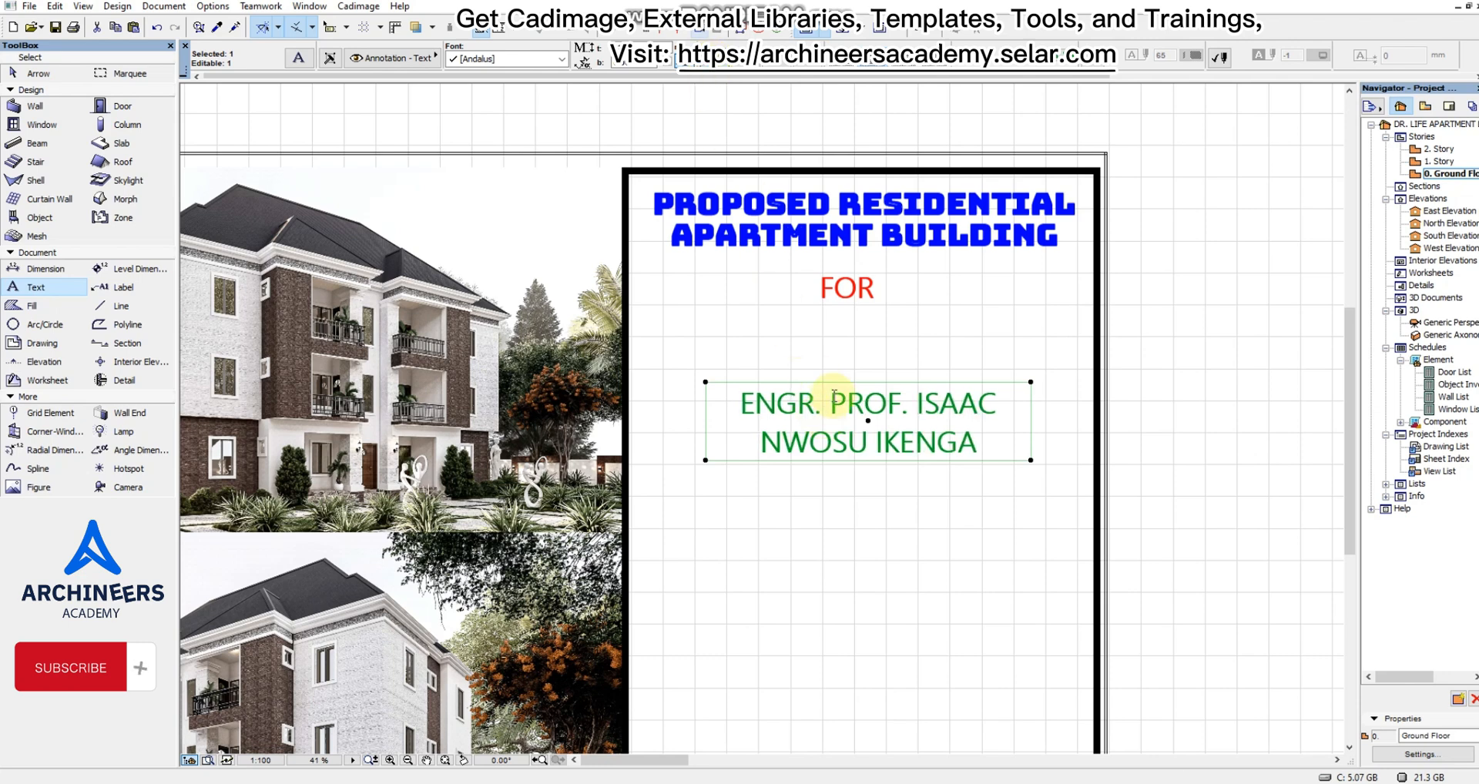
Change the text colour of the client name's block from the pen palette to black.
{"action": "left_click", "coordinate": [1138, 55]}
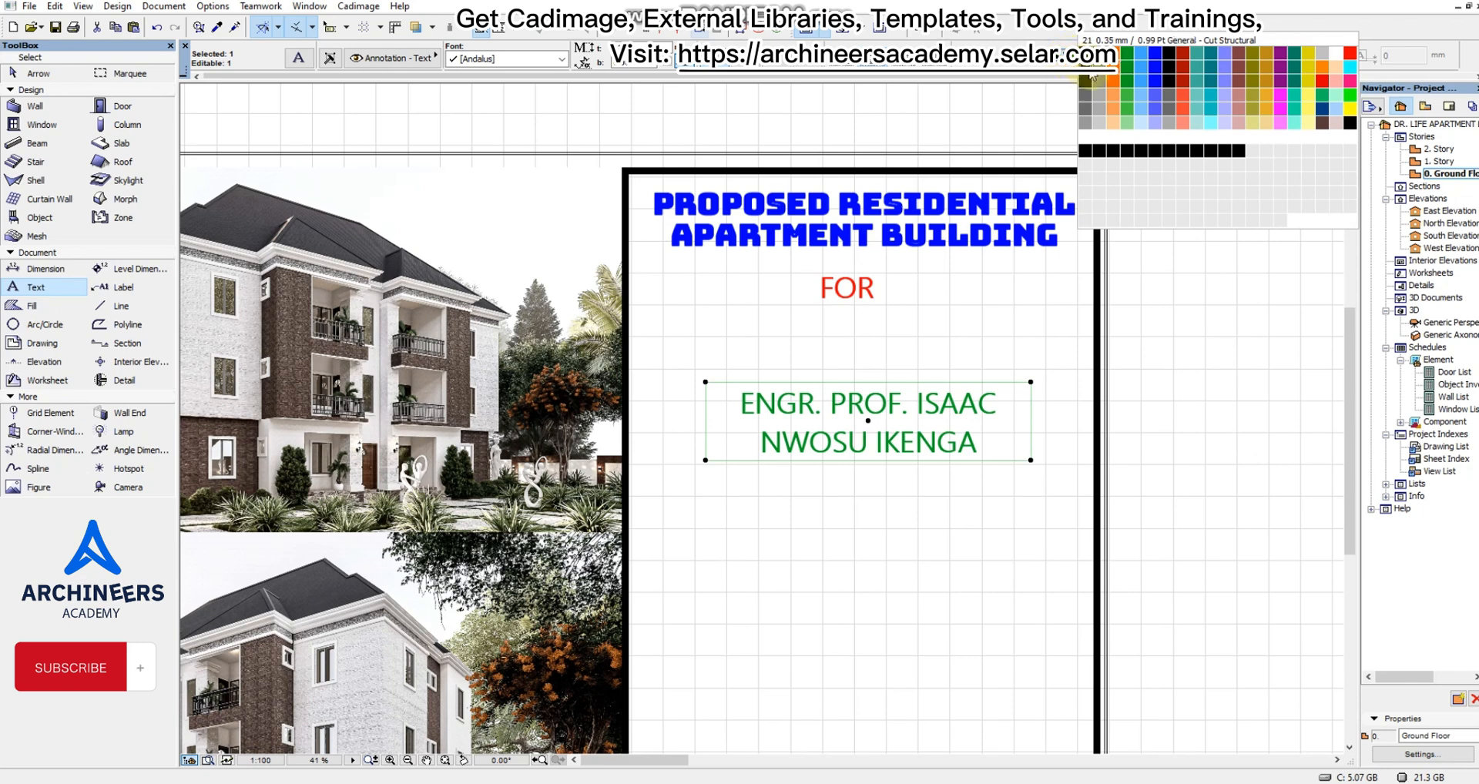
{"action": "left_click", "coordinate": [1098, 151]}
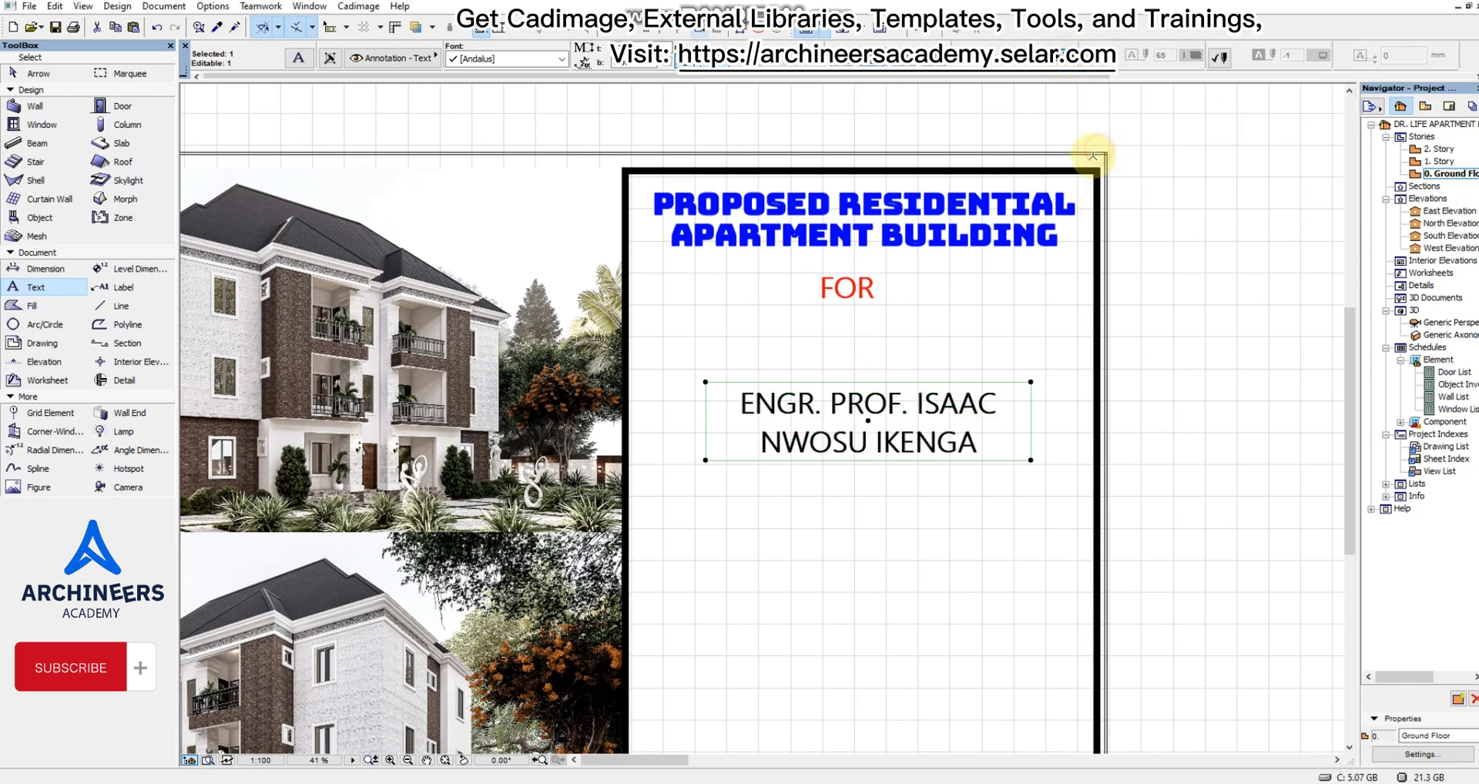
{"action": "left_click", "coordinate": [1141, 54]}
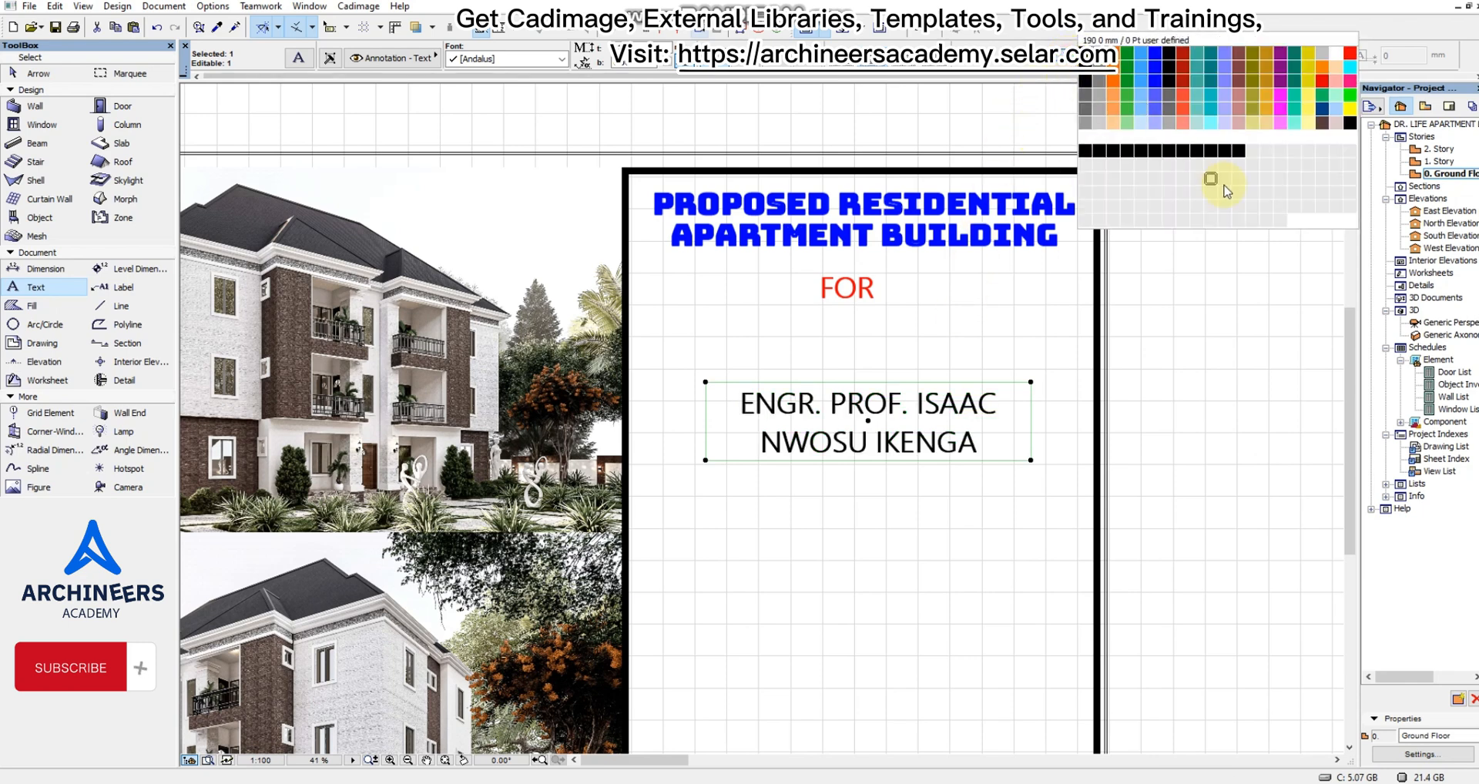
{"action": "left_click", "coordinate": [1216, 158]}
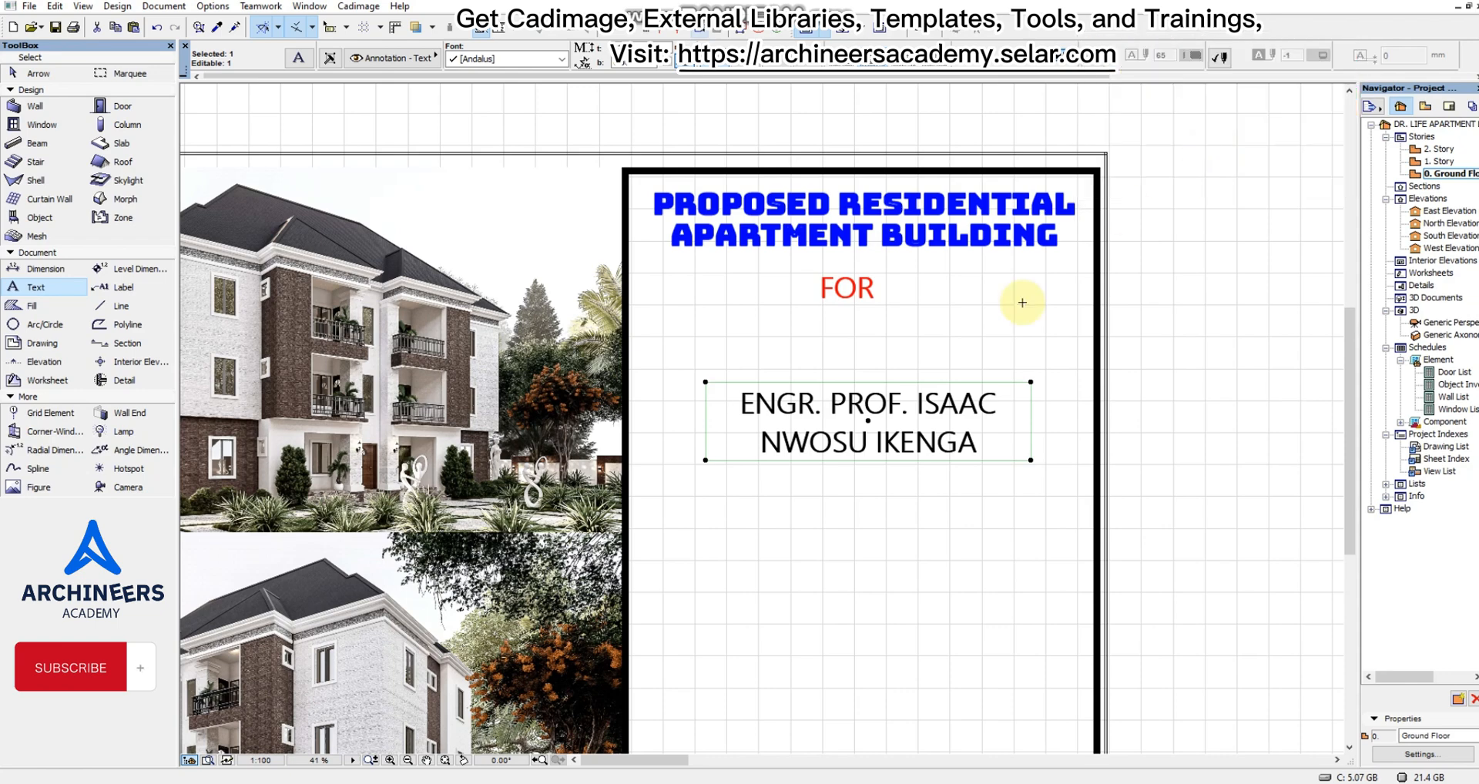
Move the client name's text block up and slightly left, closer beneath "FOR", and deselect it.
{"action": "scroll", "coordinate": [859, 444], "scroll_direction": "up", "scroll_amount": 3}
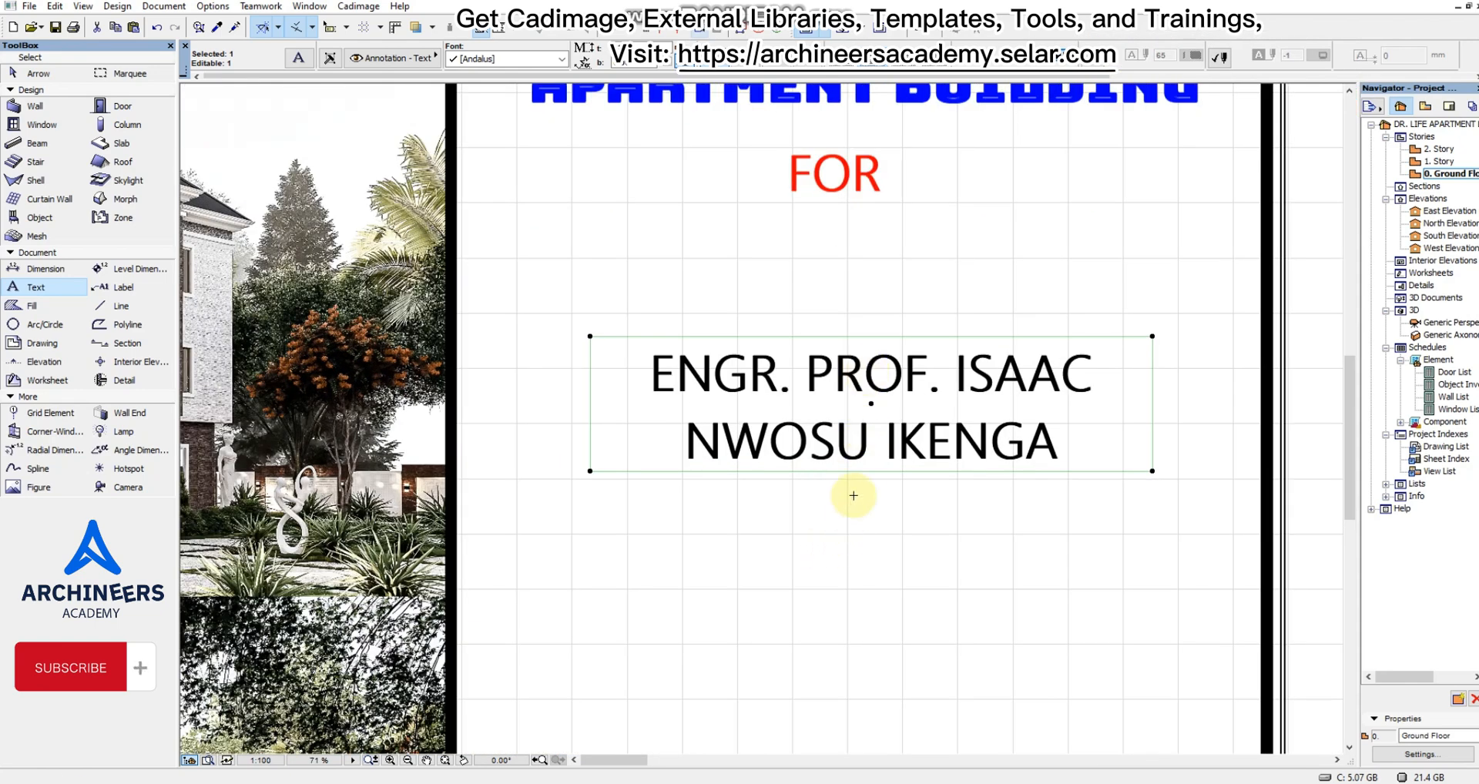
{"action": "left_click", "coordinate": [868, 447]}
{"action": "left_click", "coordinate": [829, 395]}
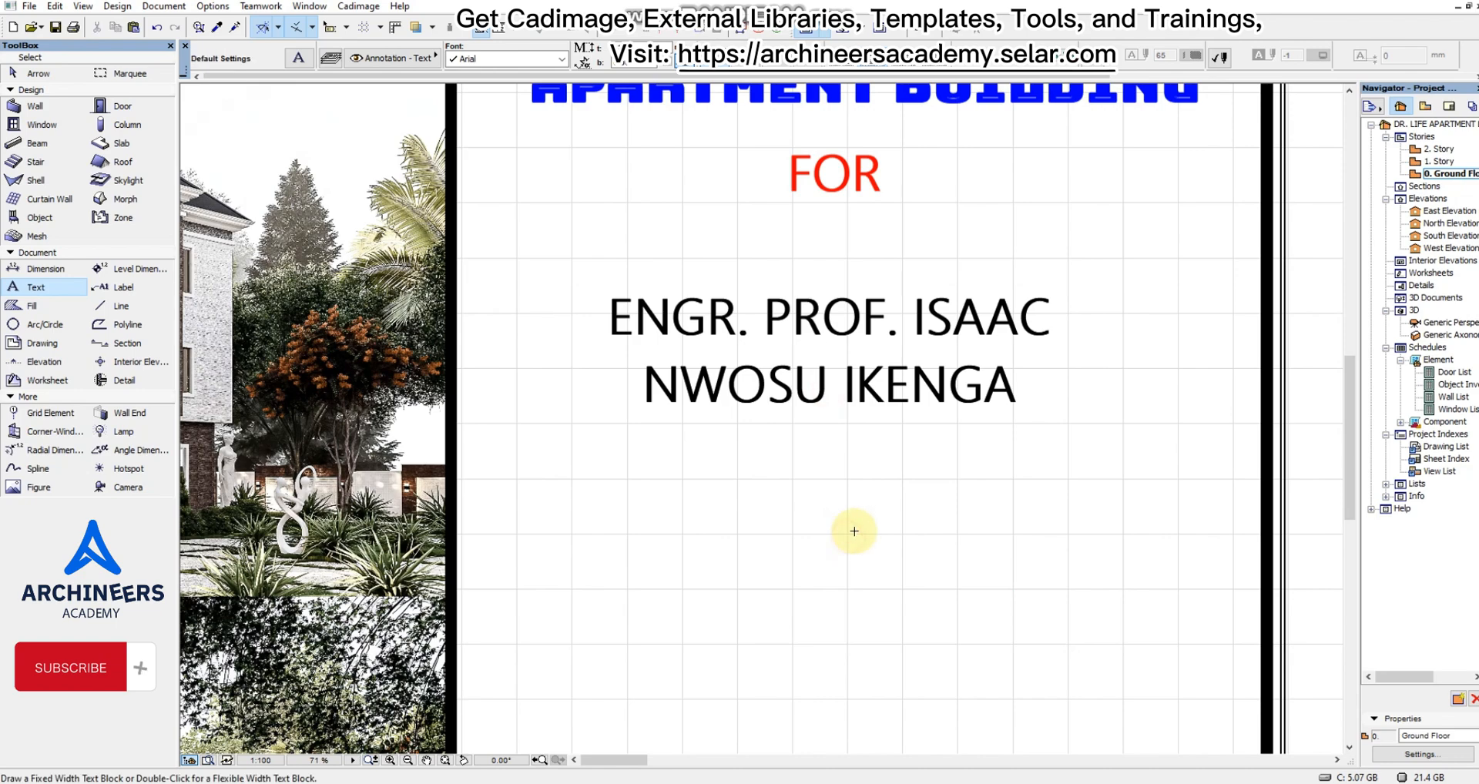
{"action": "right_click", "coordinate": [851, 532]}
{"action": "left_click", "coordinate": [919, 367]}
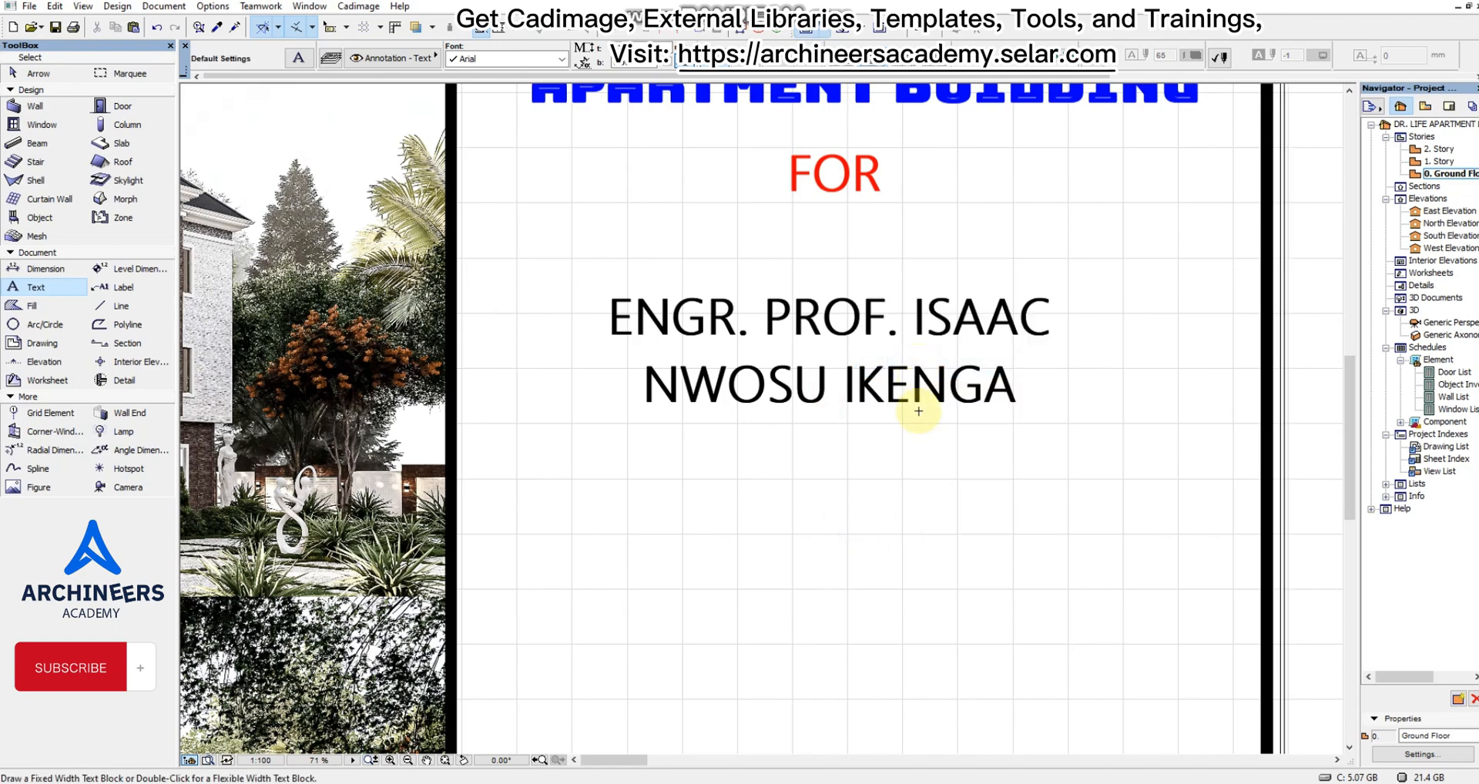
{"action": "scroll", "coordinate": [903, 481], "scroll_direction": "down", "scroll_amount": 3}
{"action": "scroll", "coordinate": [903, 469], "scroll_direction": "up", "scroll_amount": 2}
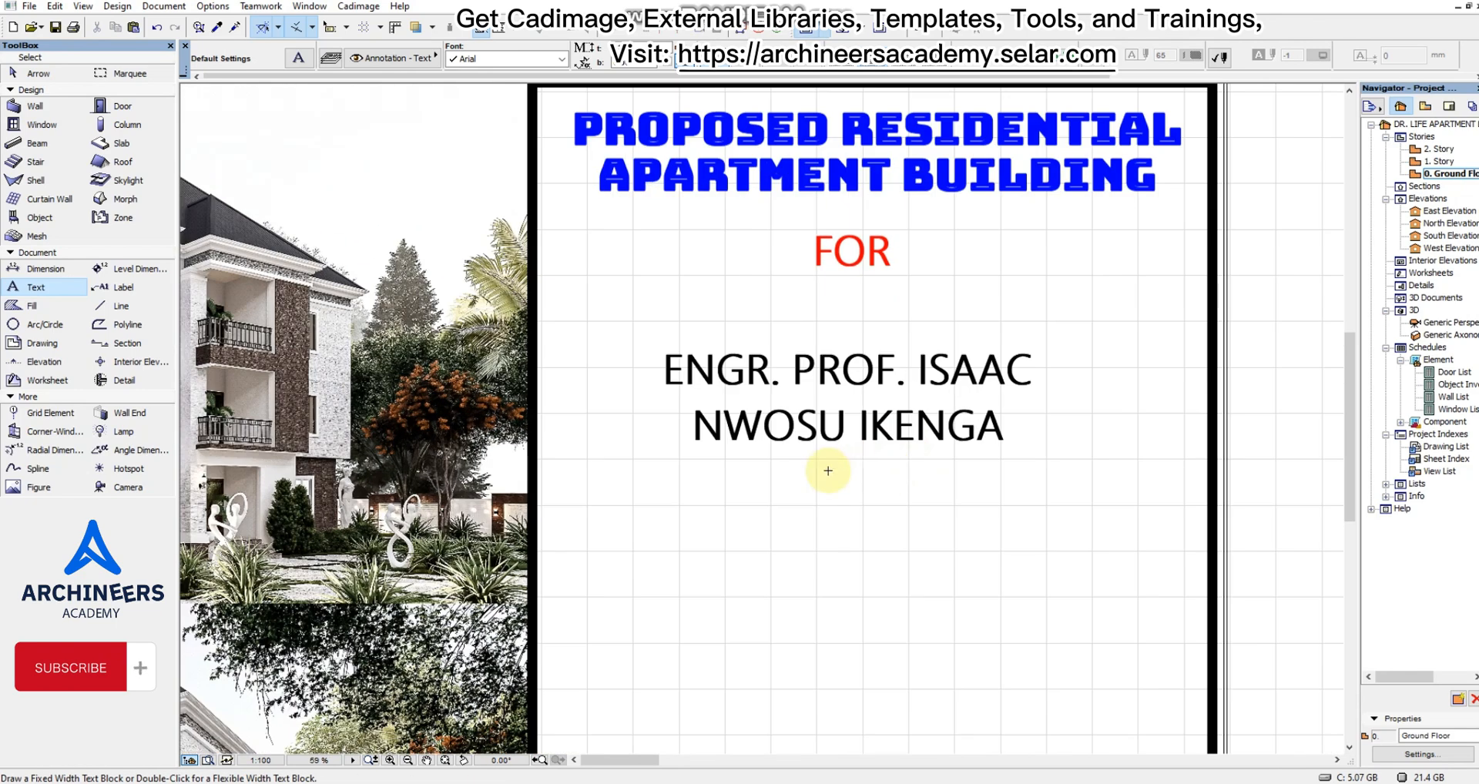
Nudge the client name's text block straight up a little more toward "FOR" and deselect it.
{"action": "left_click_drag", "start_coordinate": [761, 471], "coordinate": [871, 360], "text": "shift"}
{"action": "left_click", "coordinate": [872, 359], "text": "shift"}
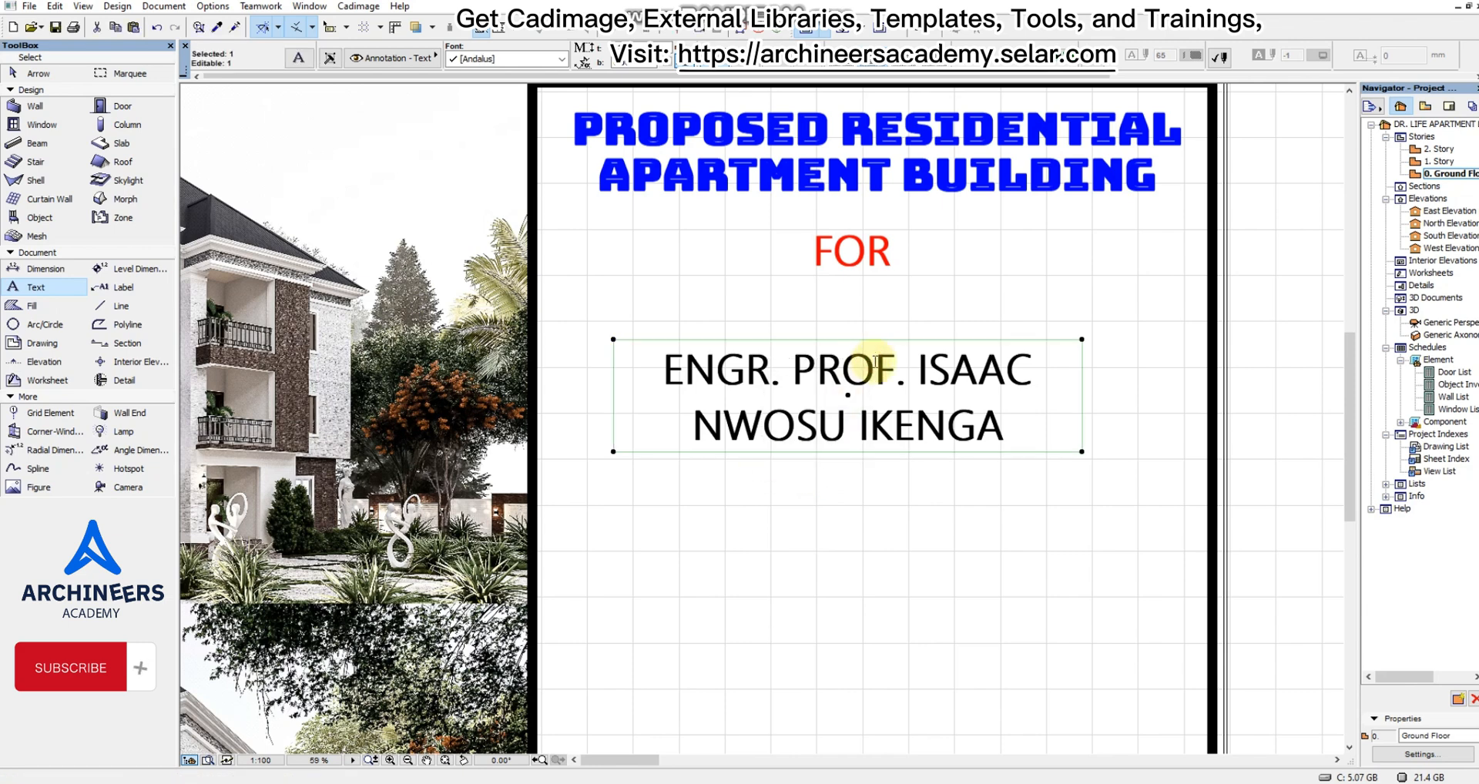
{"action": "key", "text": "ctrl+d"}
{"action": "left_click", "coordinate": [885, 365]}
{"action": "left_click", "coordinate": [889, 345], "text": "shift"}
{"action": "key", "text": "Escape"}
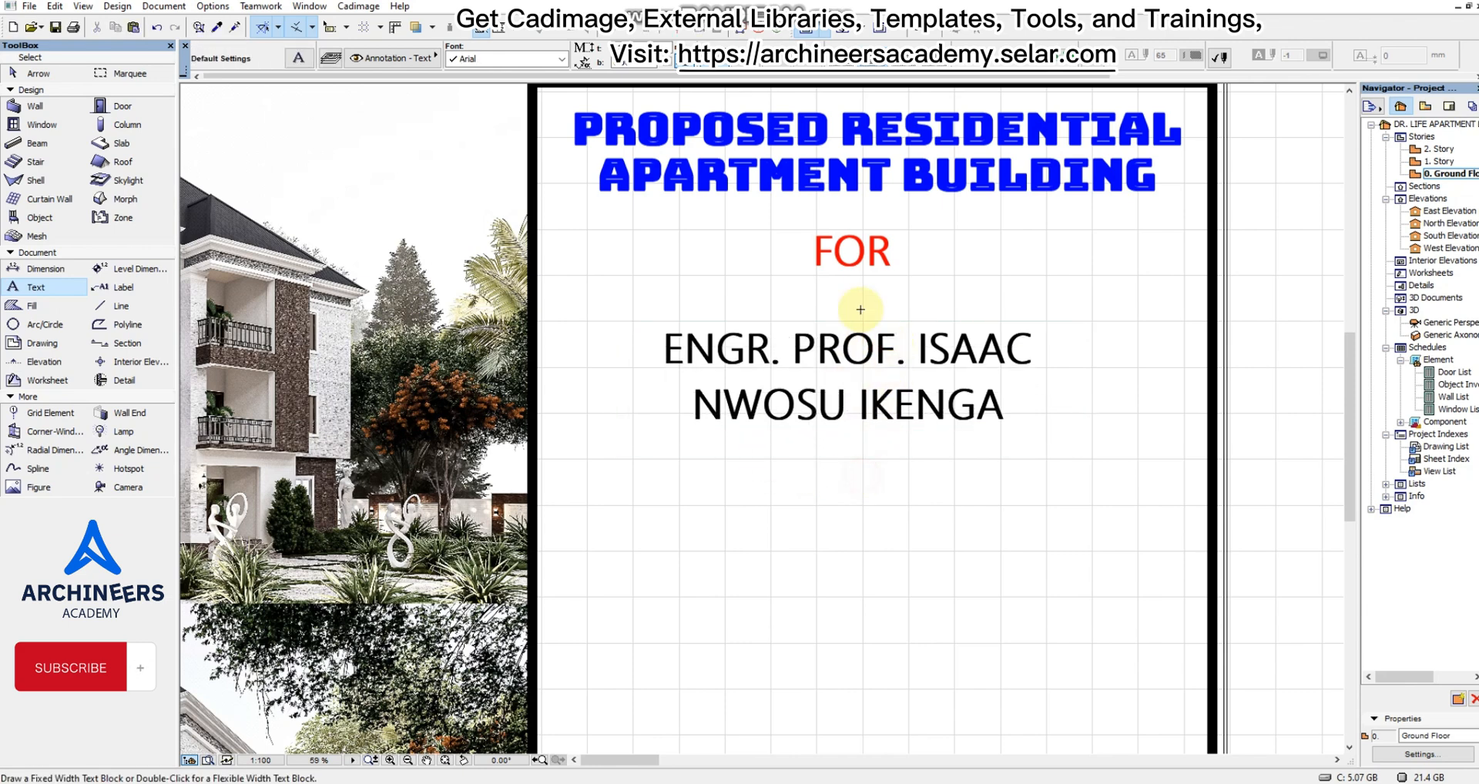
Copy the red "FOR" text straight down below the client's name and change the copy's wording to "AT".
{"action": "left_click", "coordinate": [859, 262], "text": "shift"}
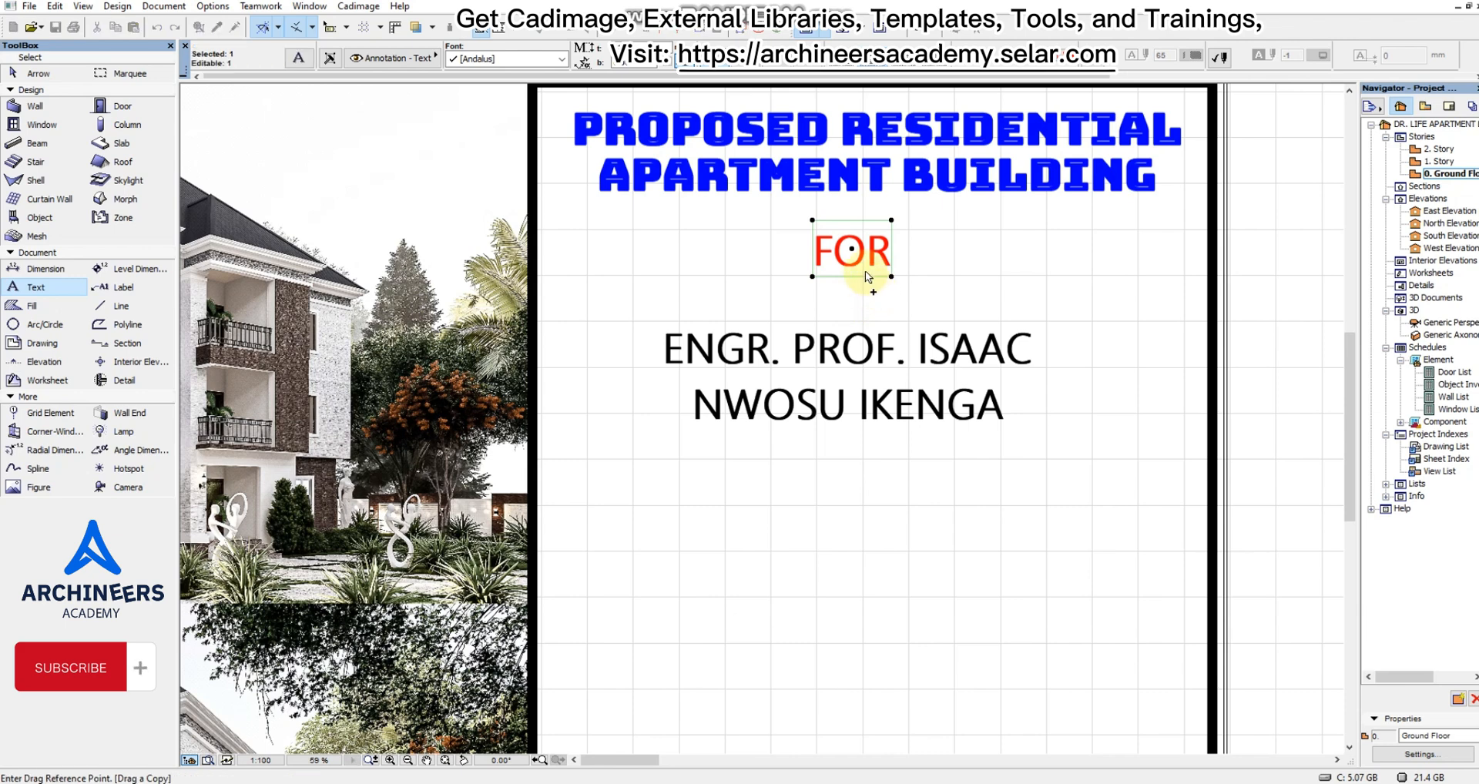
{"action": "left_click", "coordinate": [866, 271]}
{"action": "left_click", "coordinate": [866, 541]}
{"action": "double_click", "coordinate": [884, 530]}
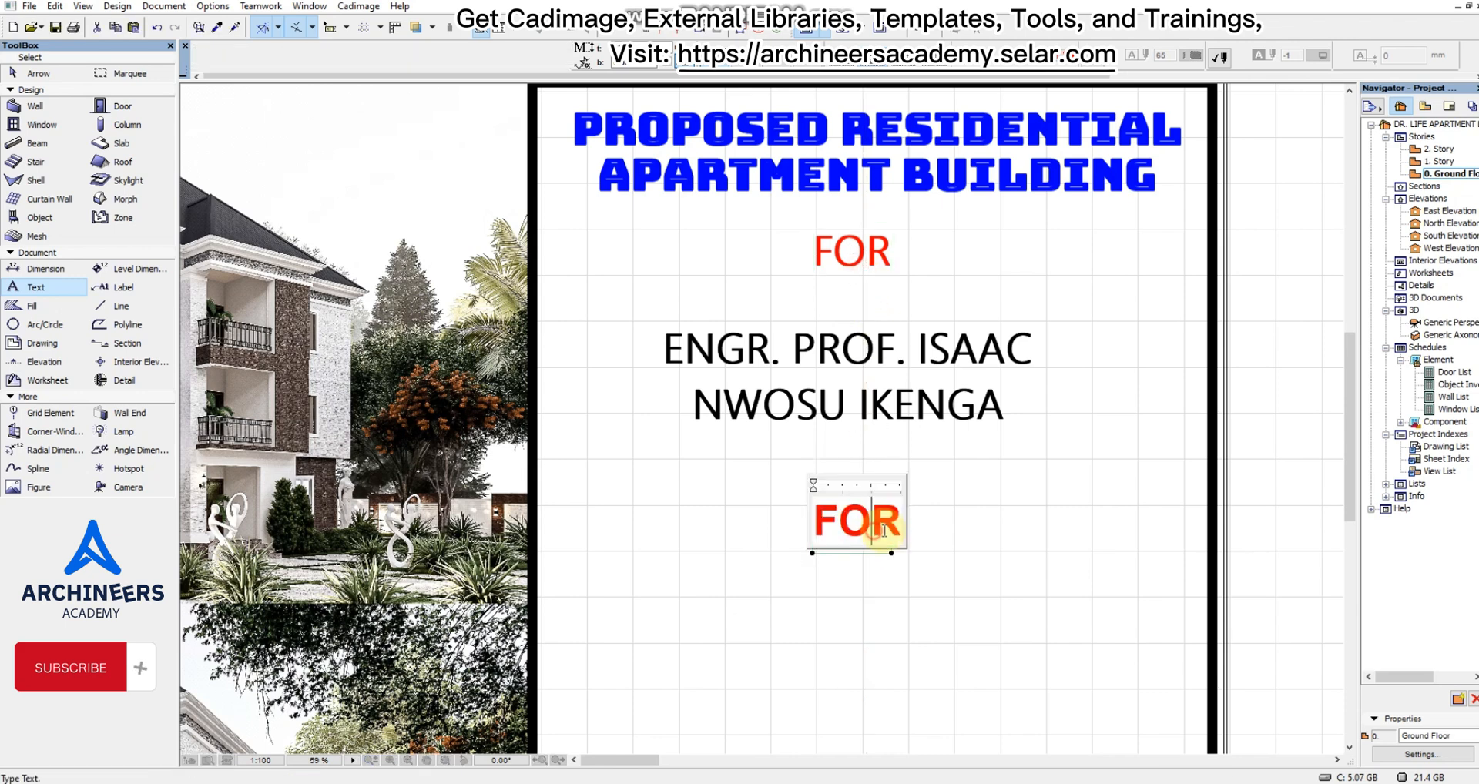
{"action": "double_click", "coordinate": [884, 532]}
{"action": "type", "text": "AT"}
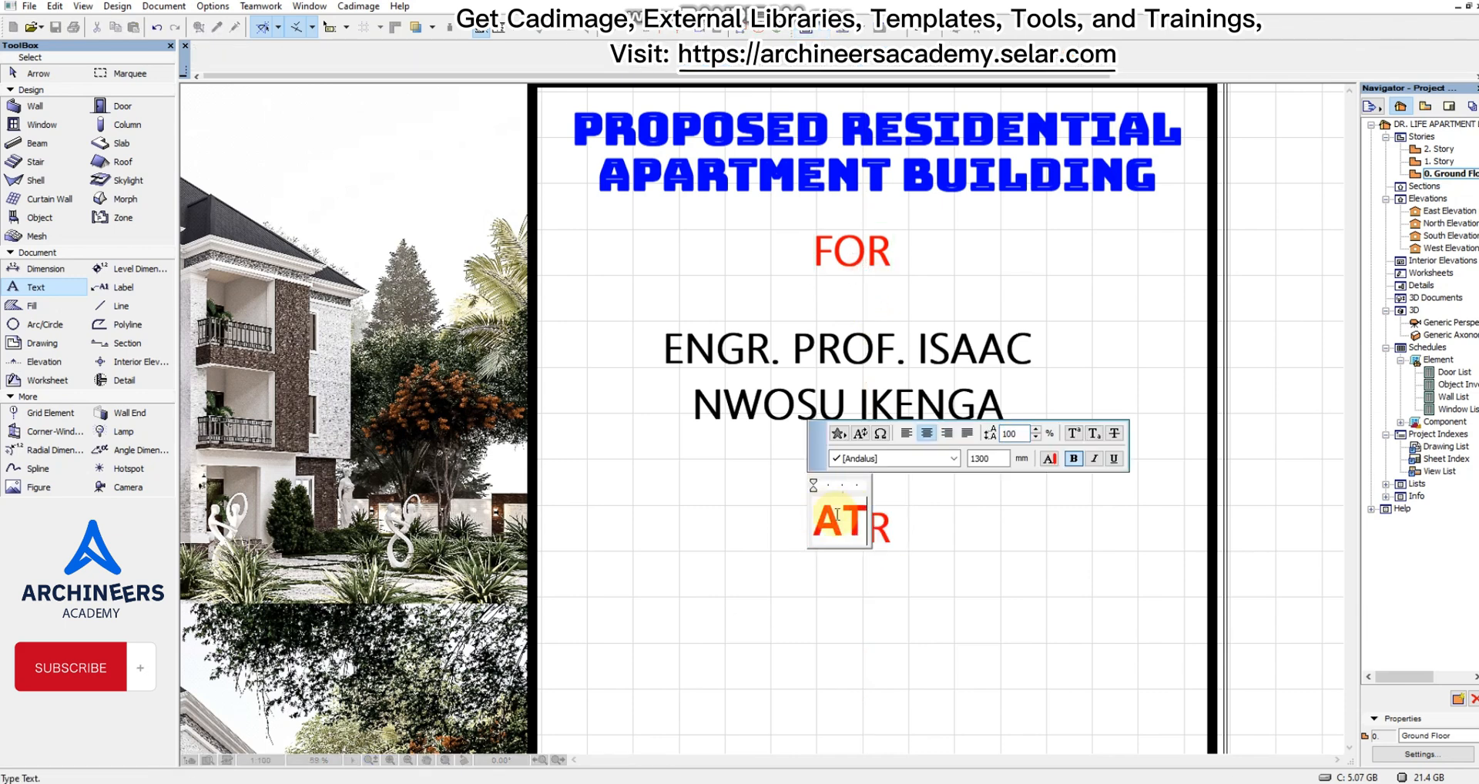
{"action": "left_click", "coordinate": [840, 632]}
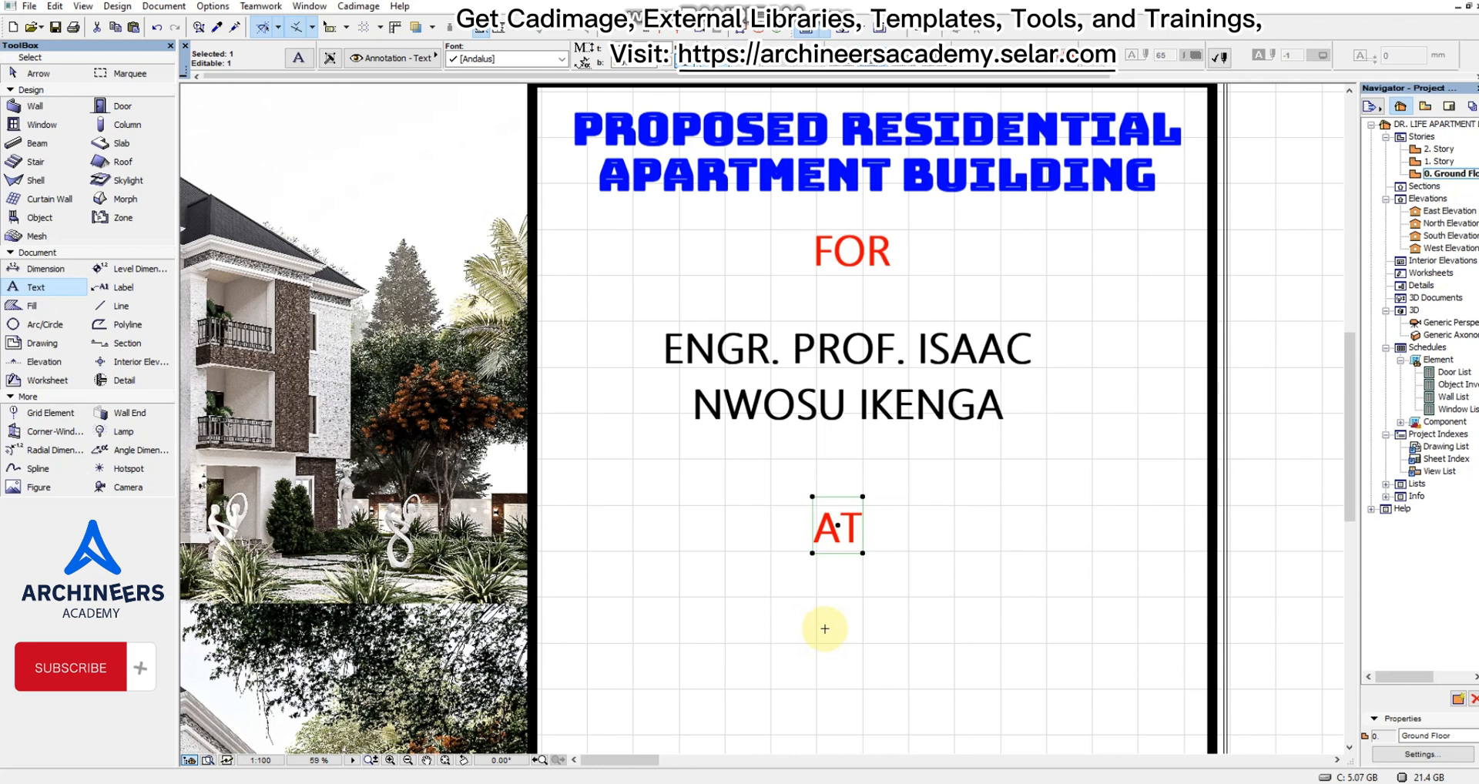
Place a text block below "AT" containing the full site address in capitals, from plot numbers to country.
{"action": "scroll", "coordinate": [847, 347], "scroll_direction": "down", "scroll_amount": 2}
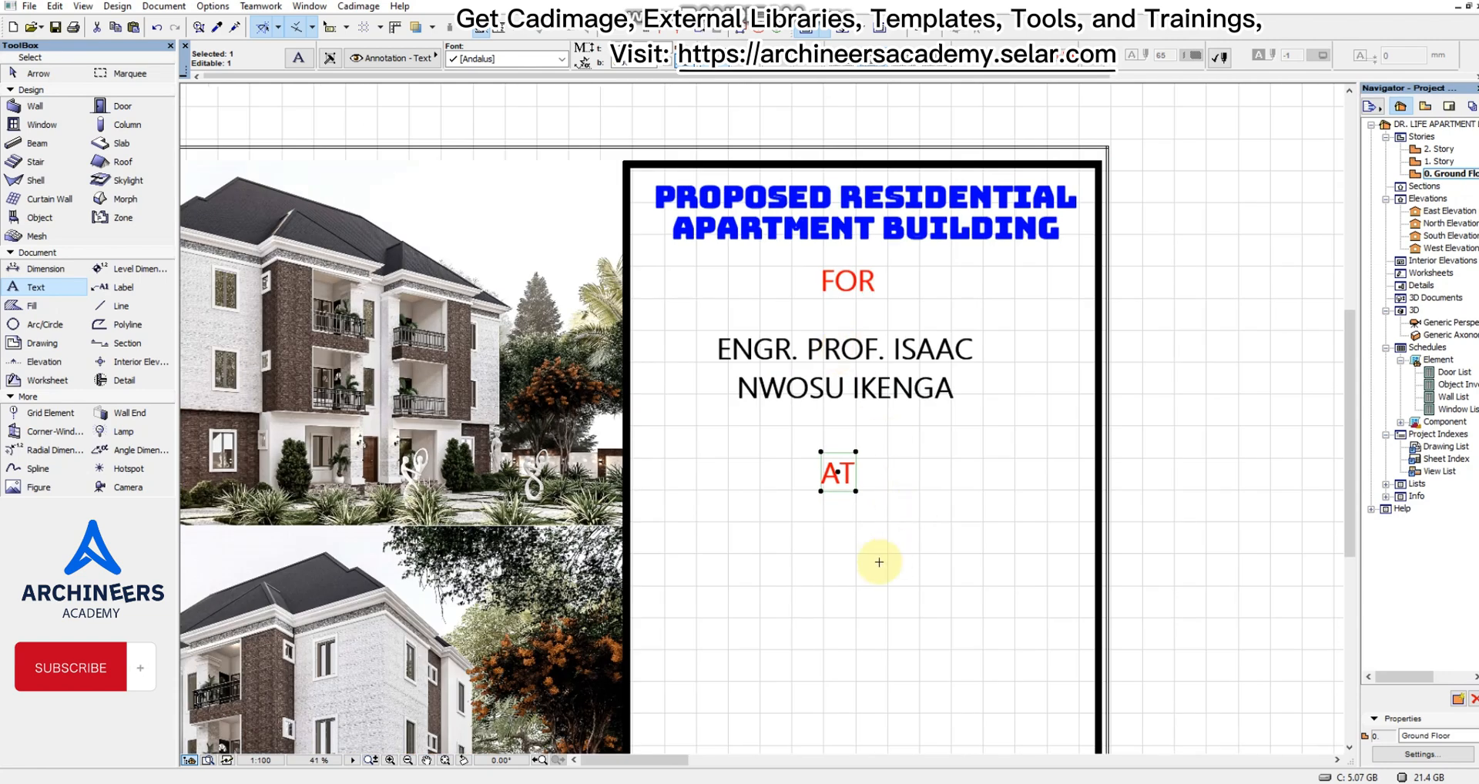
{"action": "left_click", "coordinate": [686, 557]}
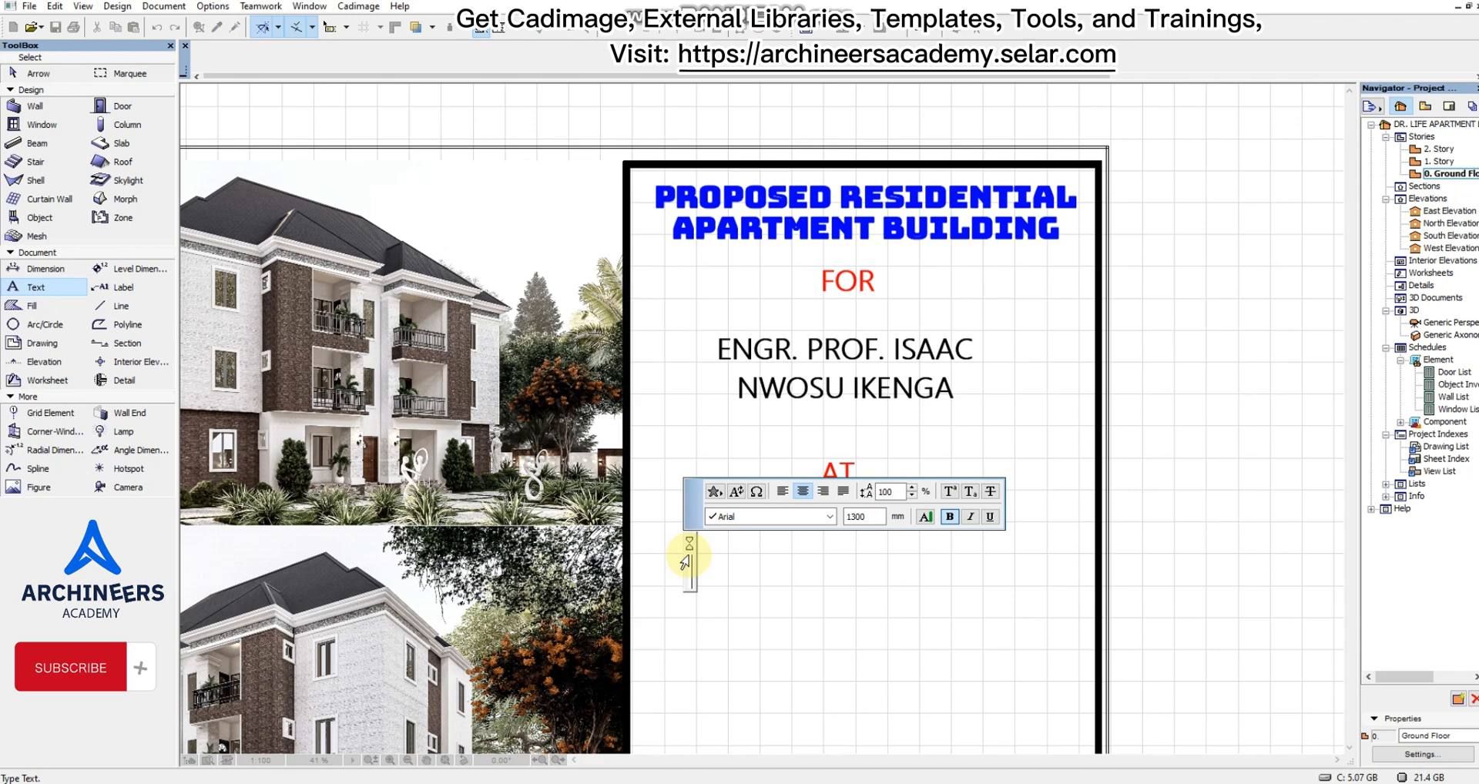
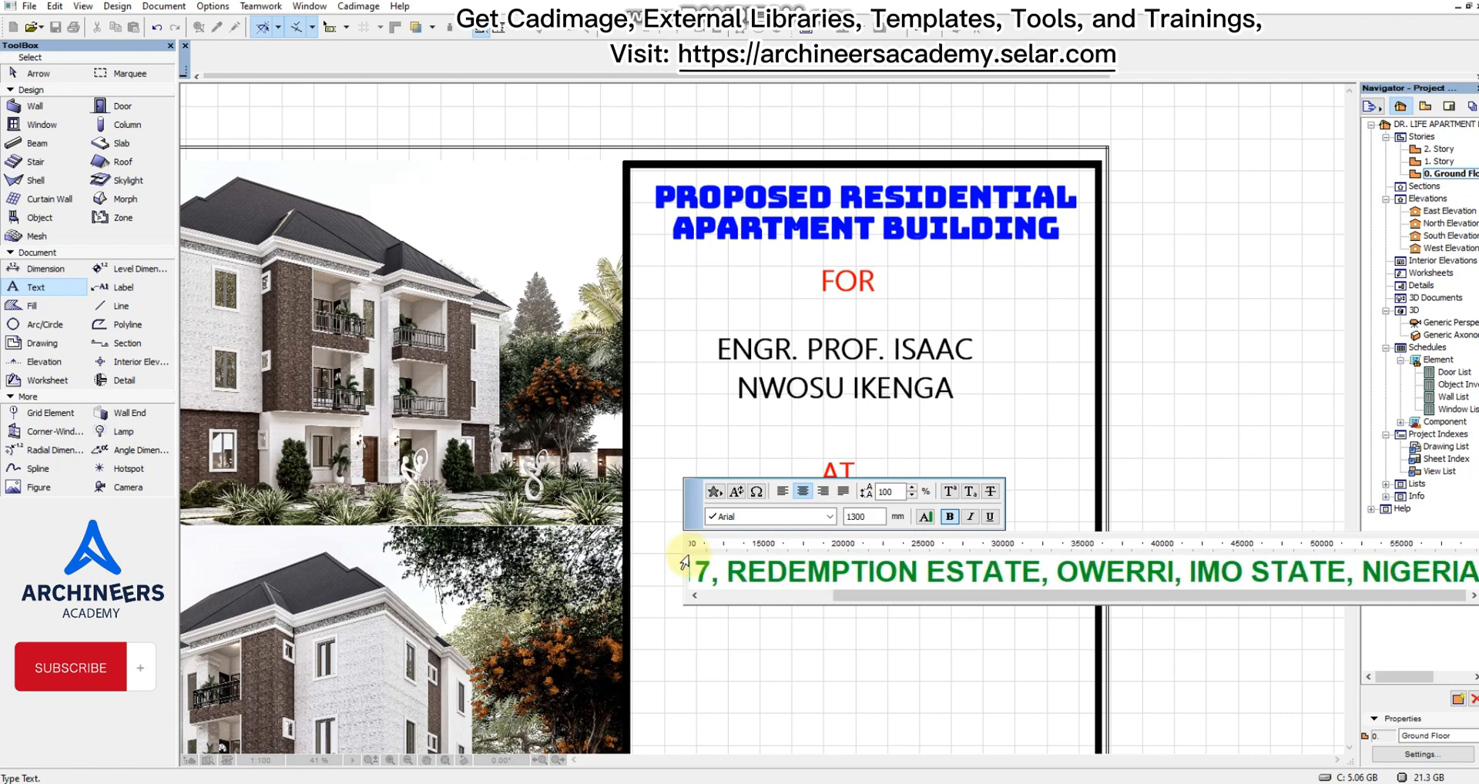
{"action": "left_click", "coordinate": [843, 680]}
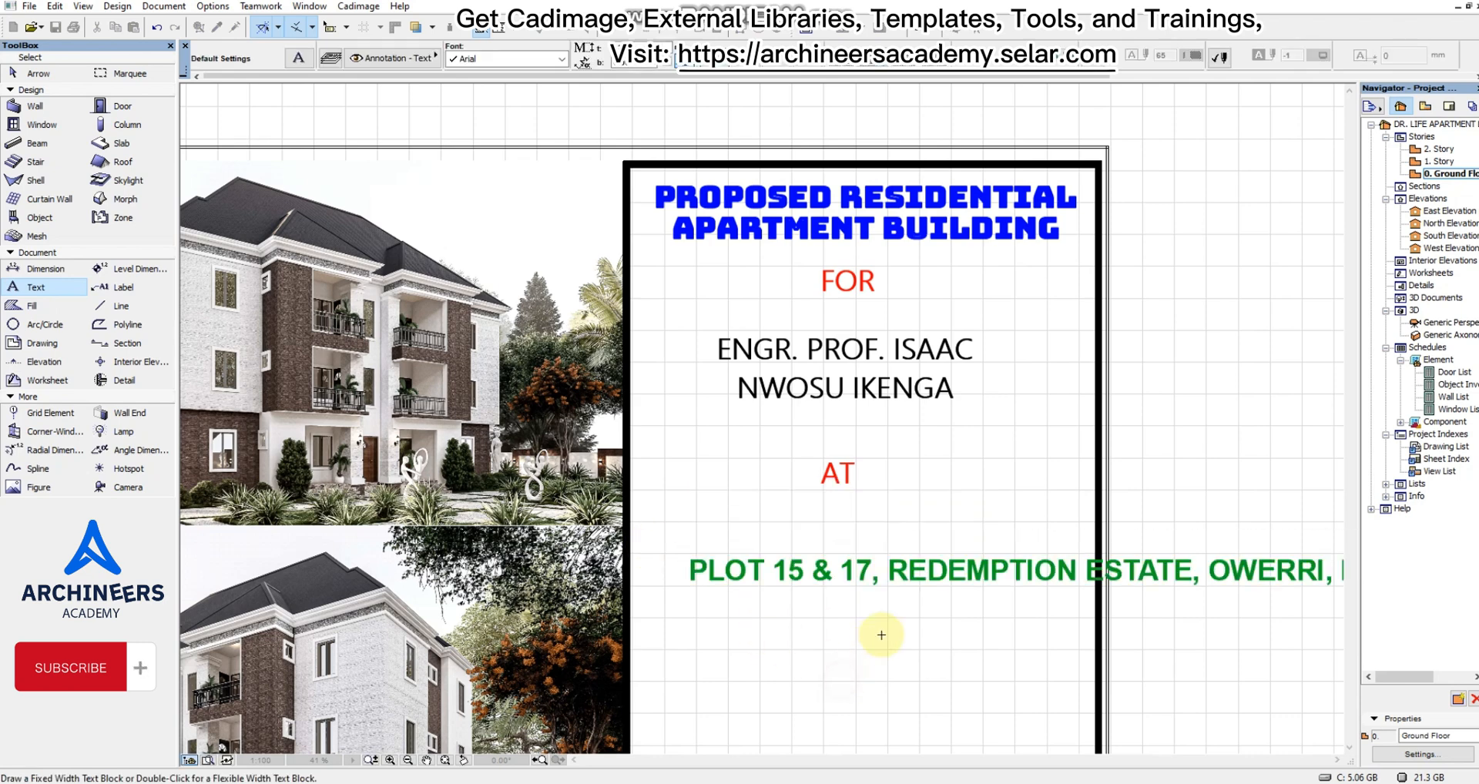
Narrow the site address text block until it wraps onto four lines inside the black-bordered panel, and deselect it.
{"action": "scroll", "coordinate": [874, 574], "scroll_direction": "down", "scroll_amount": 3}
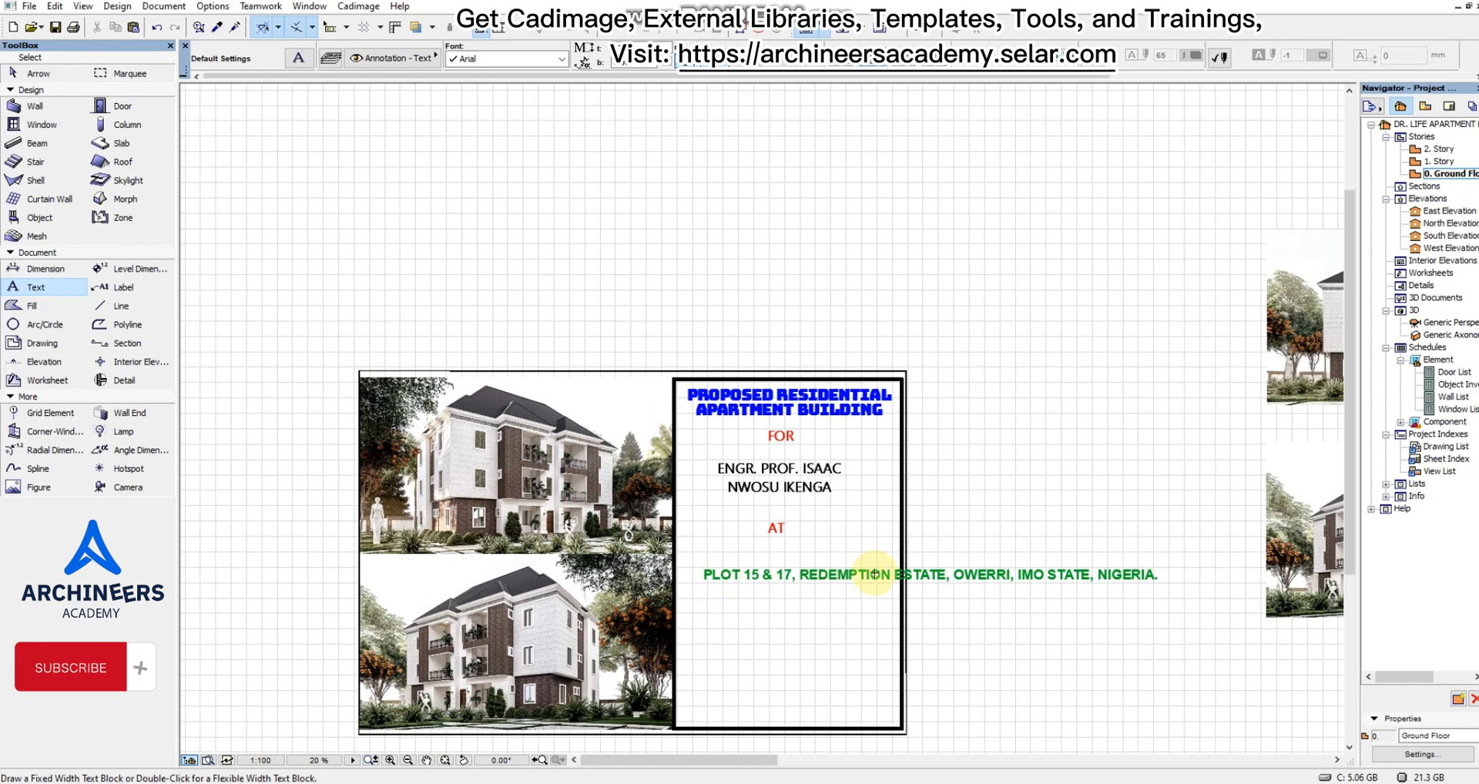
{"action": "left_click_drag", "start_coordinate": [929, 620], "coordinate": [1032, 544], "text": "shift"}
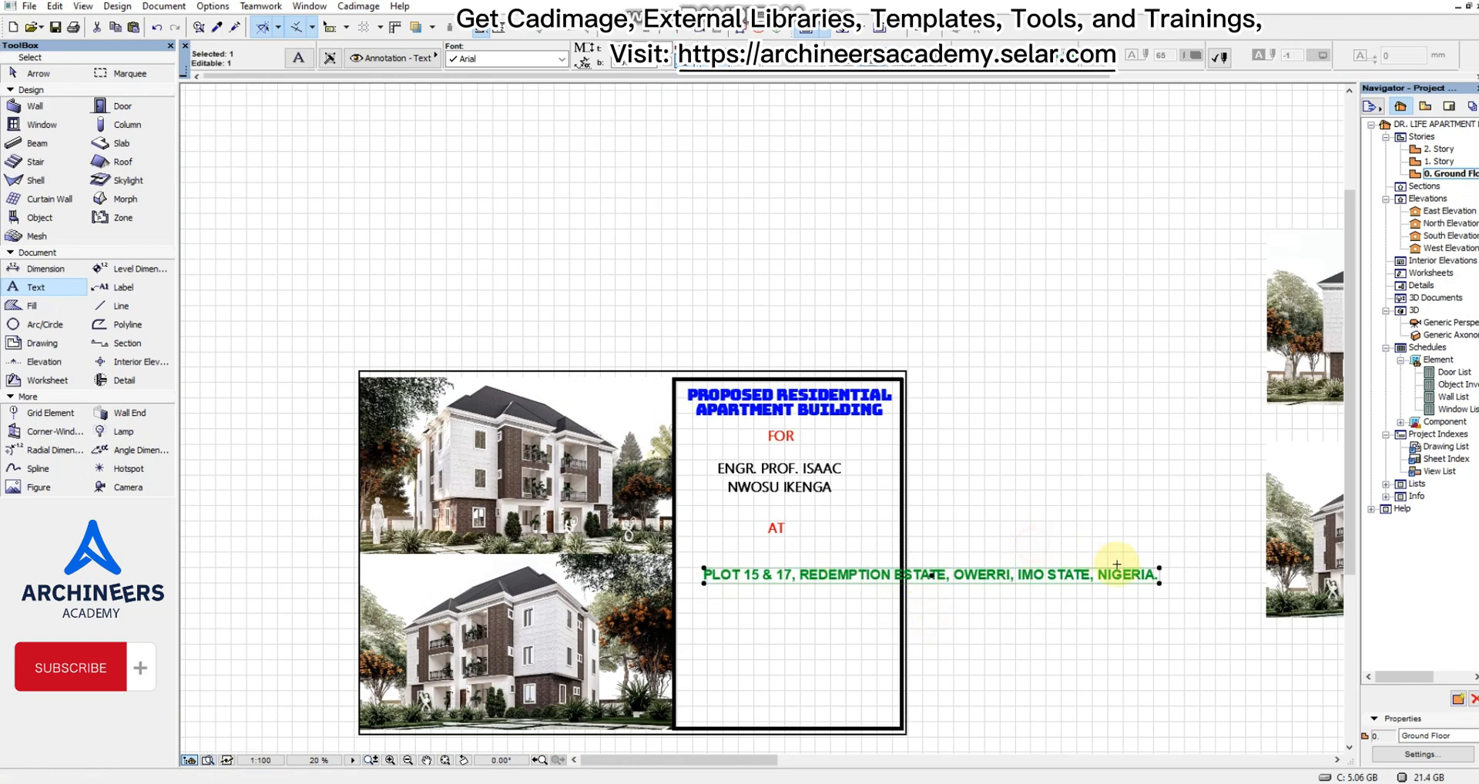
{"action": "left_click", "coordinate": [1160, 584]}
{"action": "left_click", "coordinate": [876, 612]}
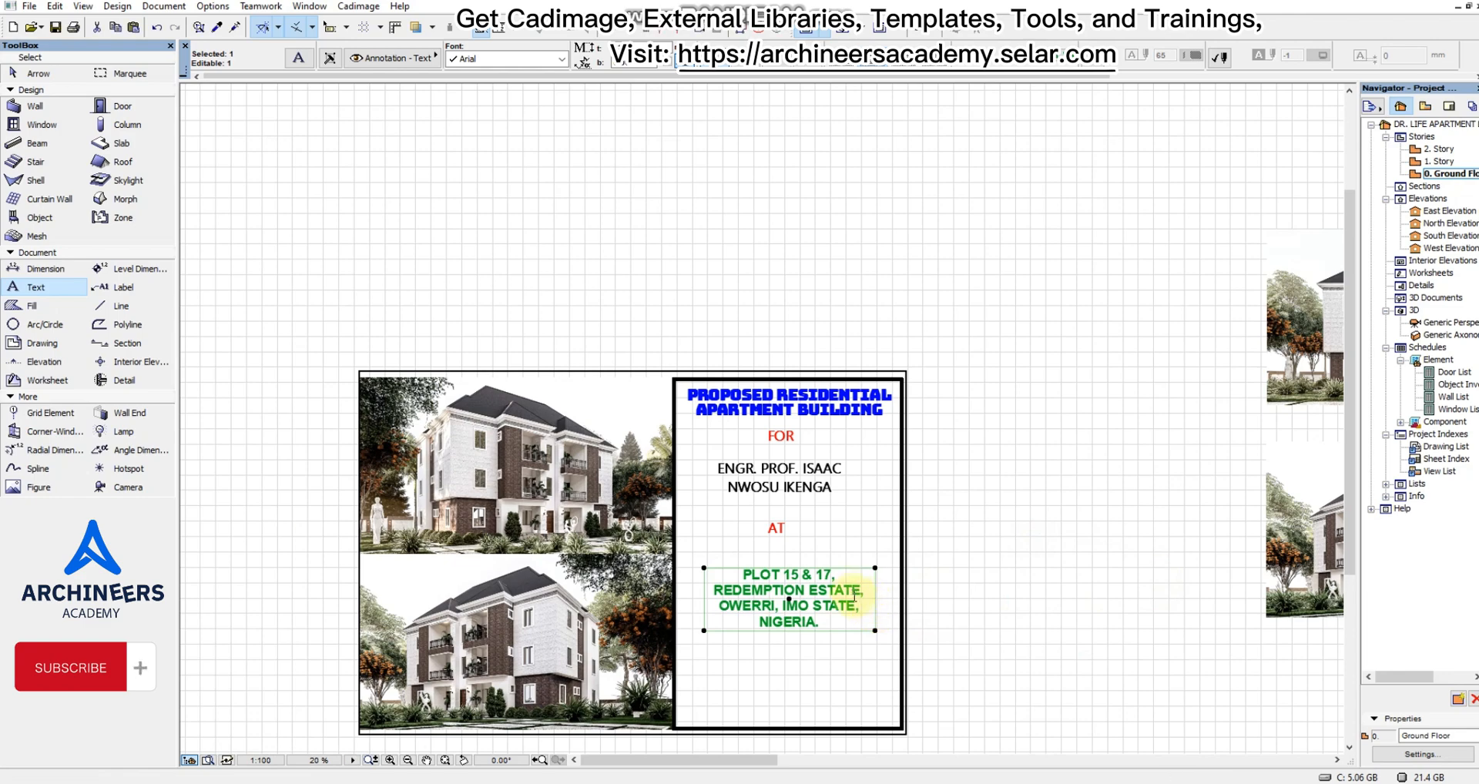
{"action": "scroll", "coordinate": [720, 568], "scroll_direction": "up", "scroll_amount": 3}
{"action": "key", "text": "Escape"}
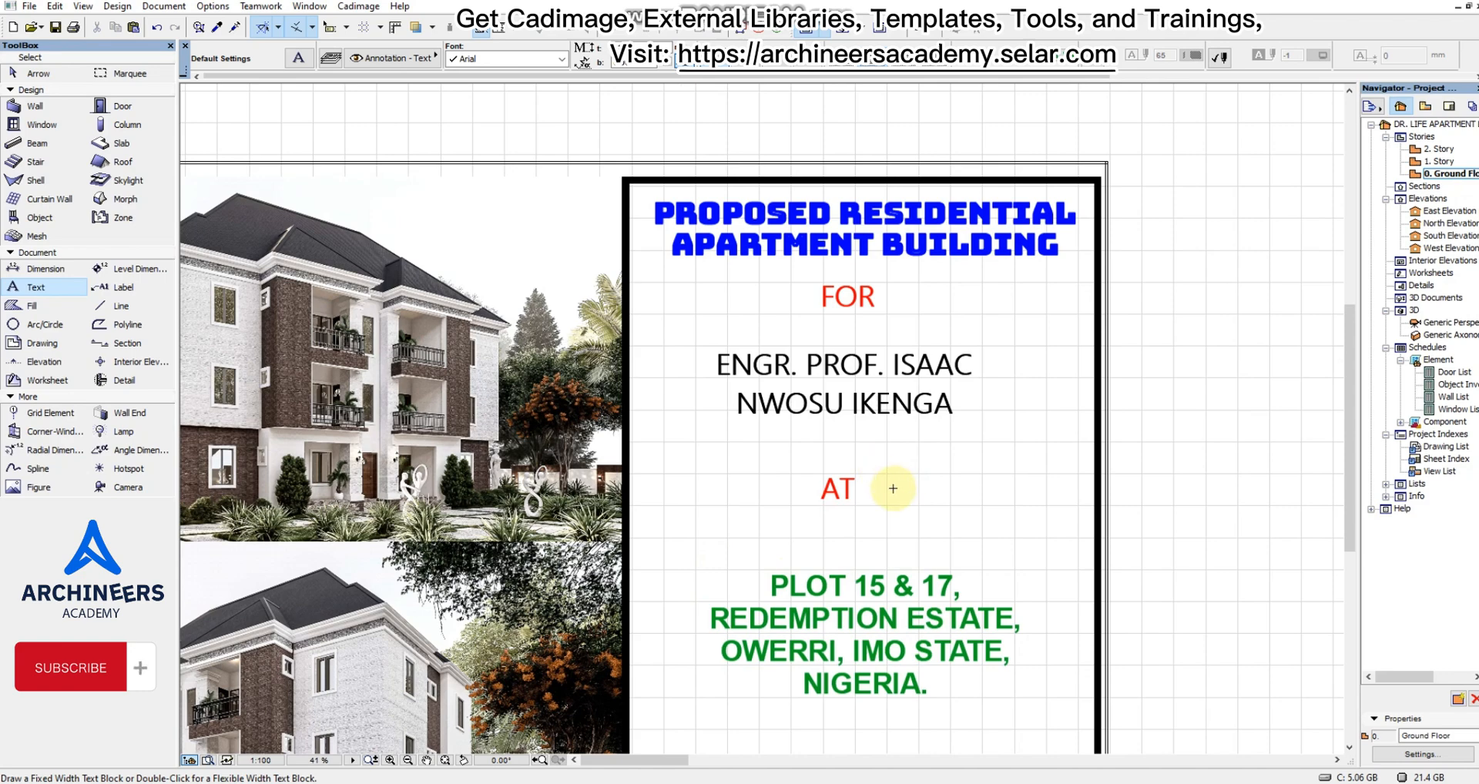
{"action": "scroll", "coordinate": [840, 439], "scroll_direction": "down", "scroll_amount": 3}
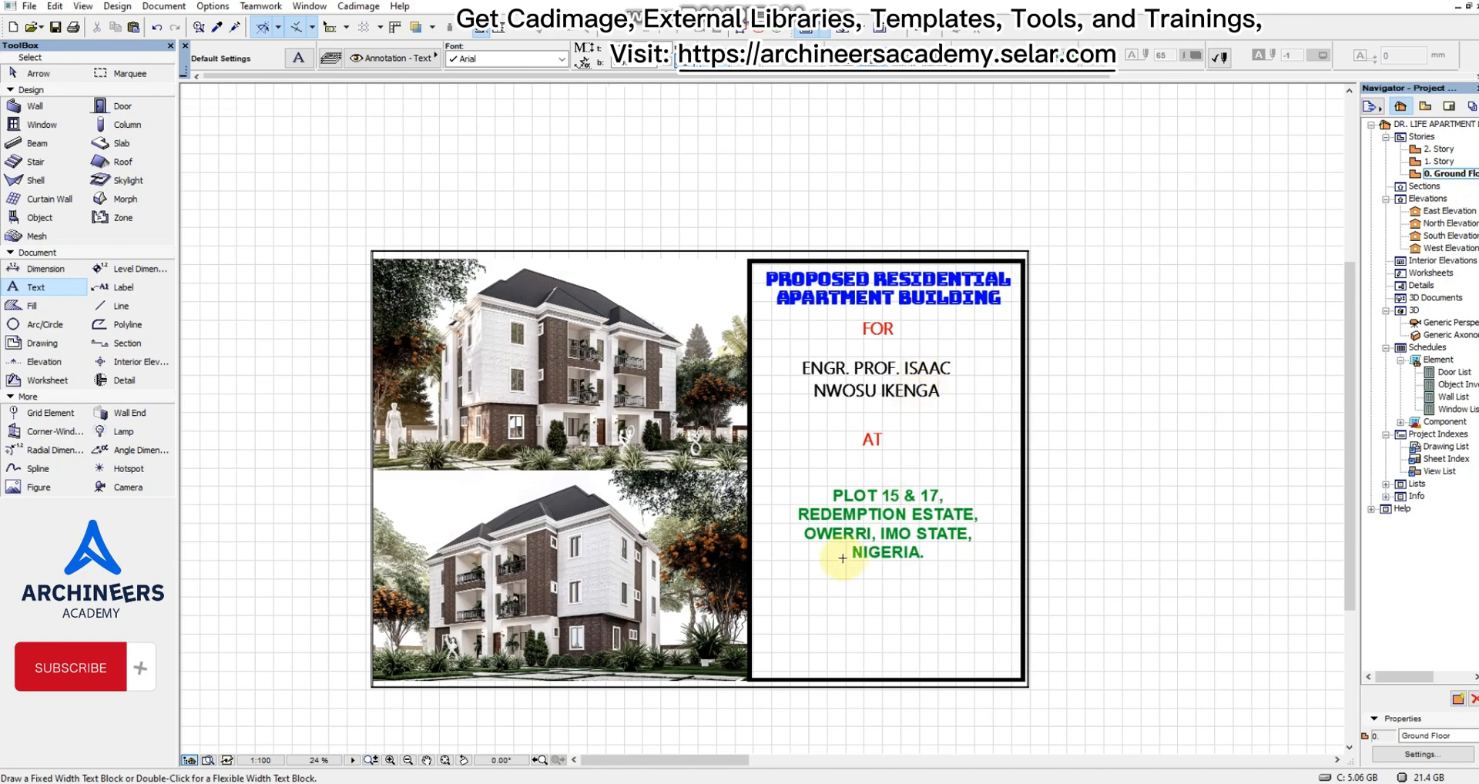
Shift the site address text block slightly left so it sits more centrally beneath "AT", and deselect it.
{"action": "scroll", "coordinate": [863, 586], "scroll_direction": "up", "scroll_amount": 2}
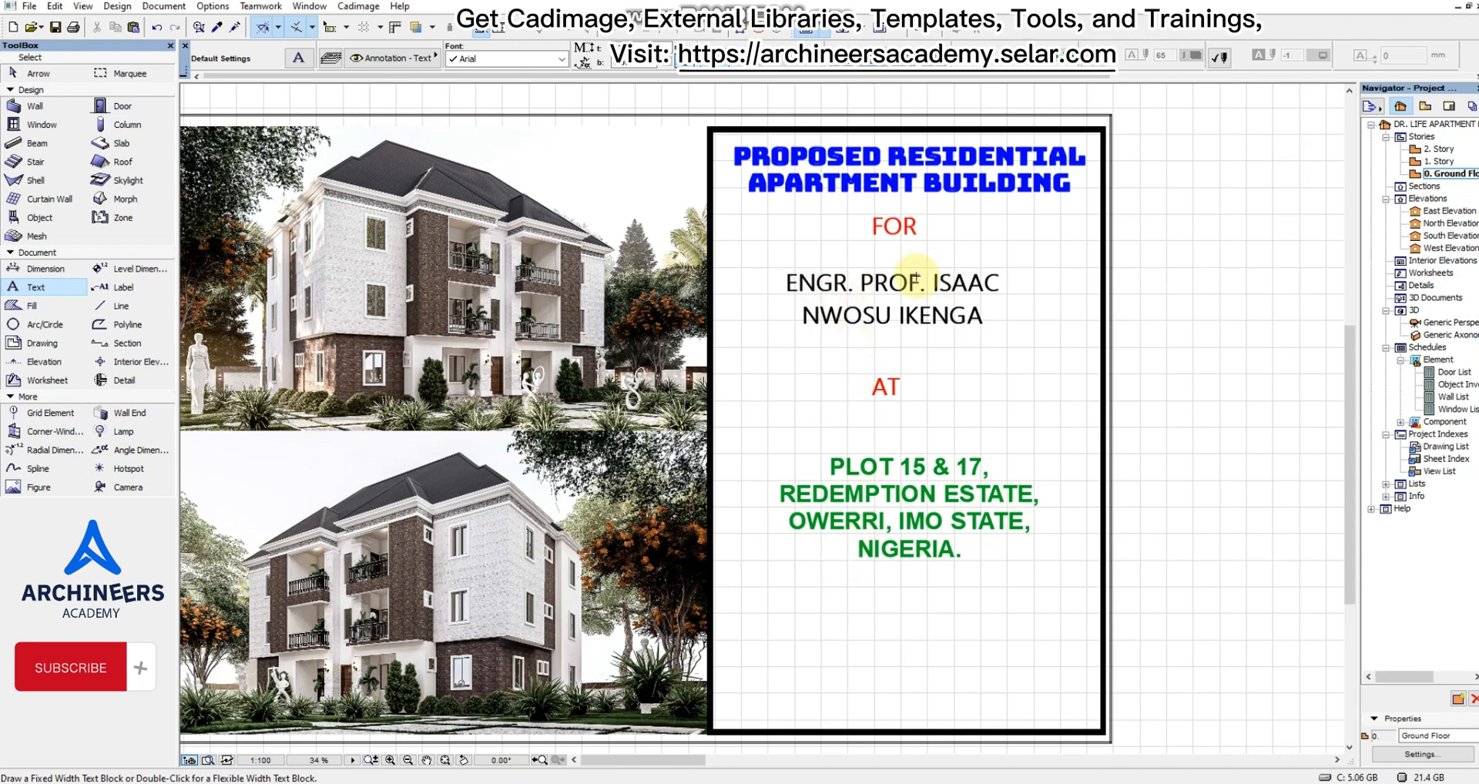
{"action": "key", "text": "Escape"}
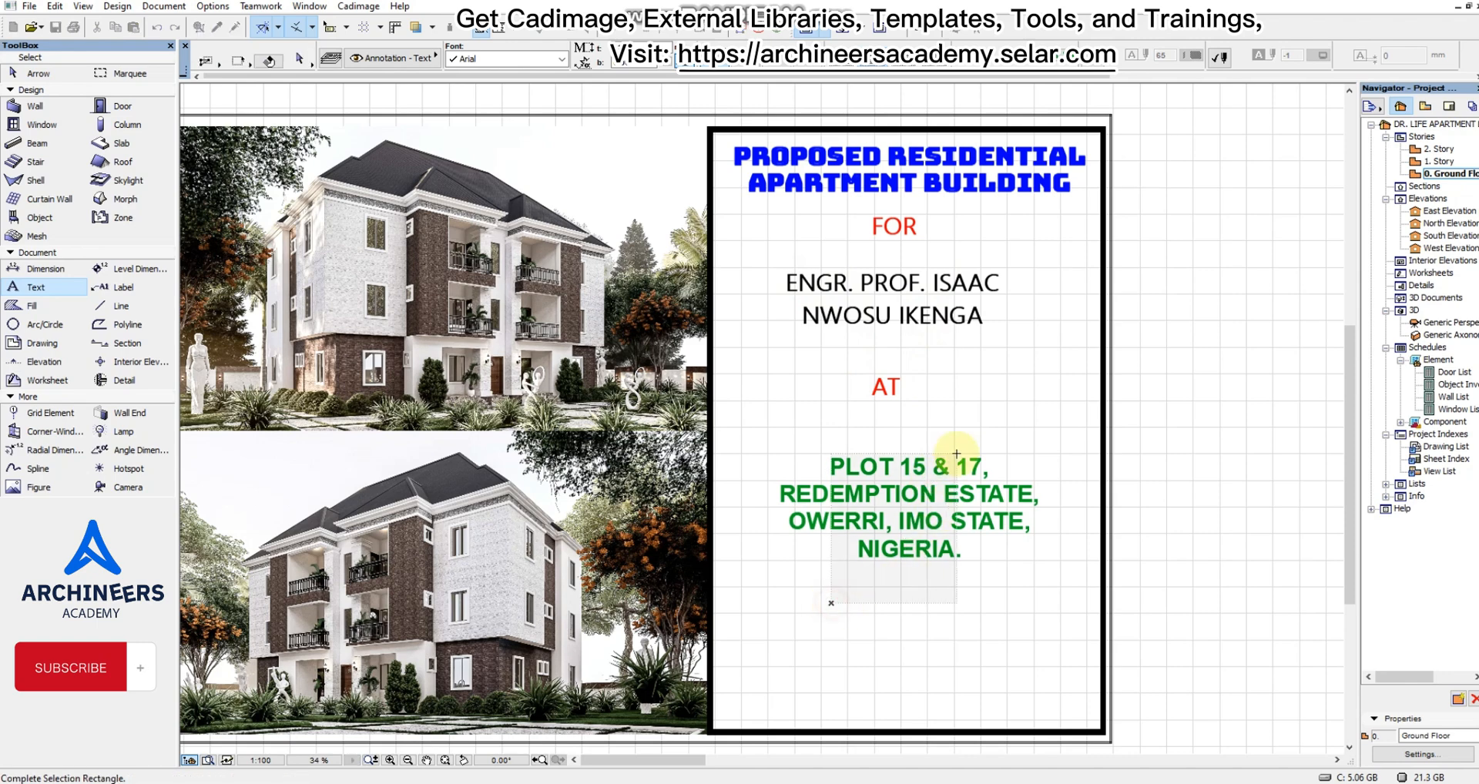
{"action": "left_click", "coordinate": [955, 464]}
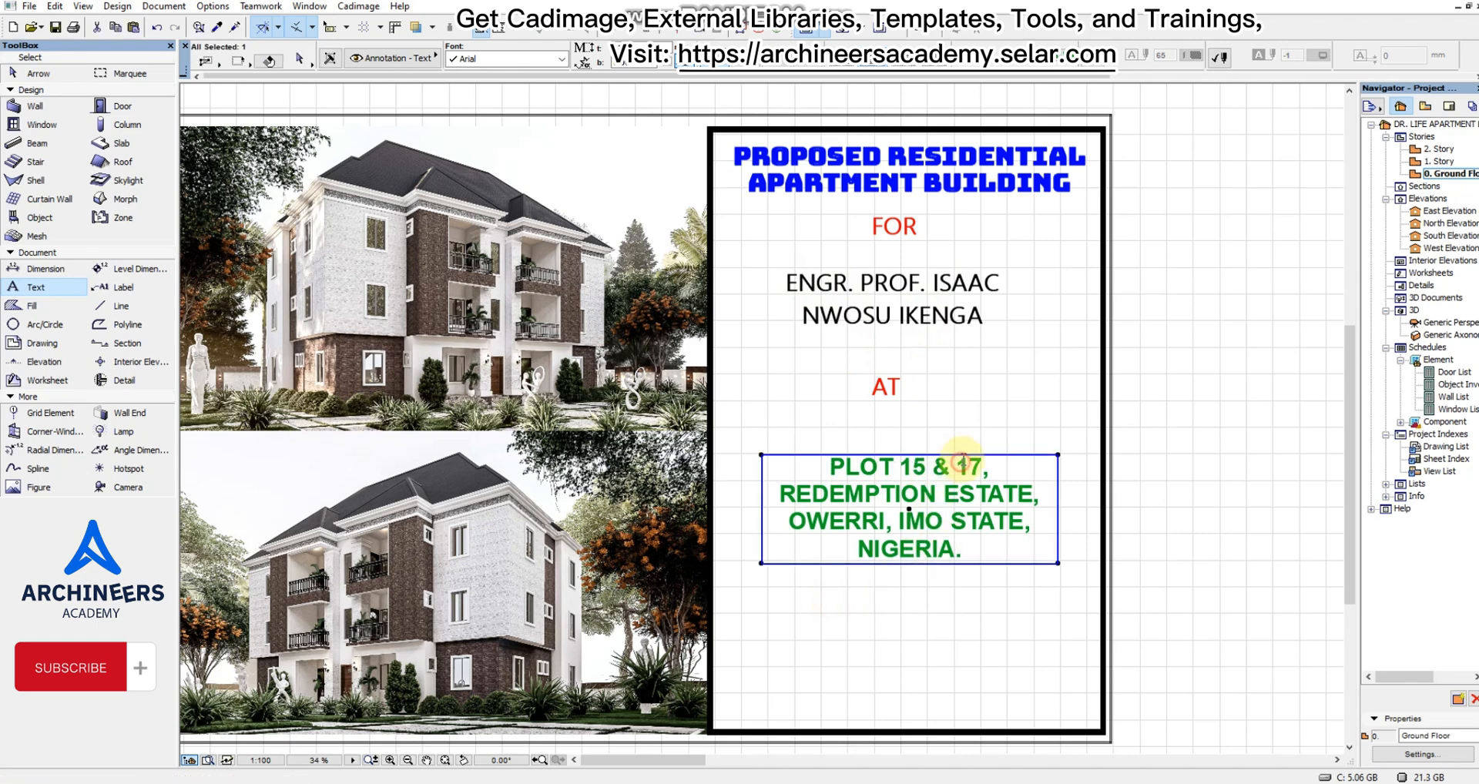
{"action": "left_click", "coordinate": [909, 509]}
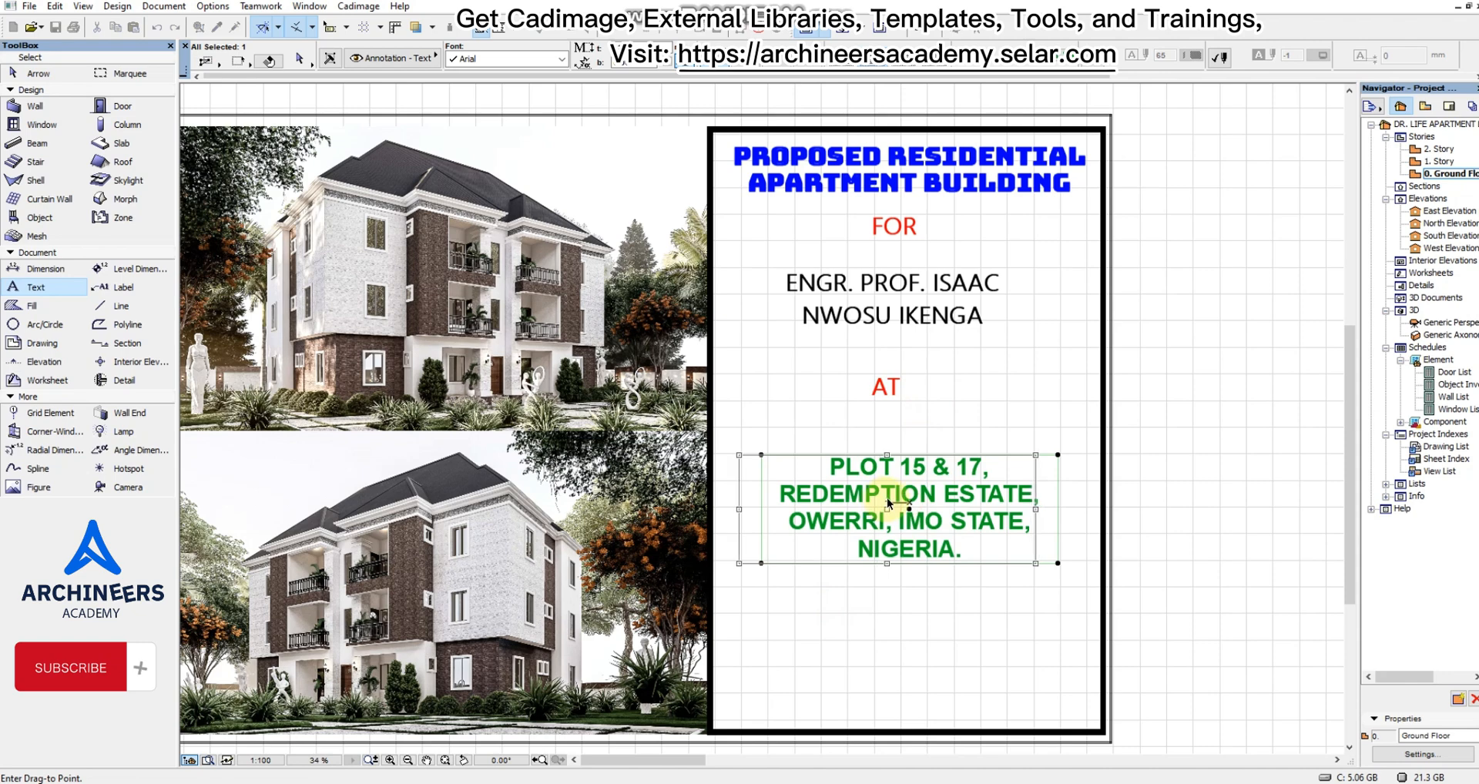
{"action": "left_click", "coordinate": [887, 504]}
{"action": "key", "text": "Escape"}
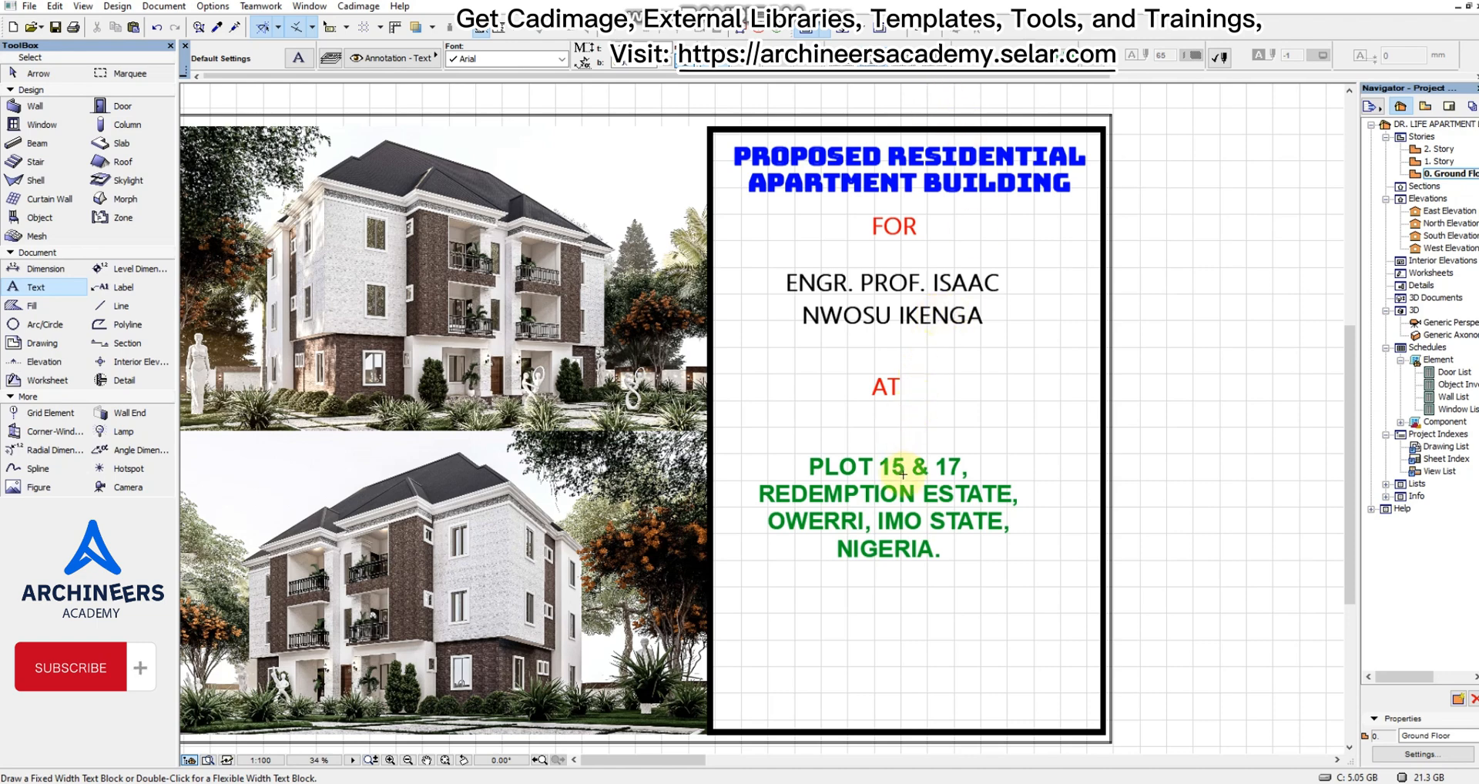
Change the font of the green site address text to Andalus and deselect the block.
{"action": "left_click_drag", "start_coordinate": [875, 581], "coordinate": [975, 468], "text": "shift"}
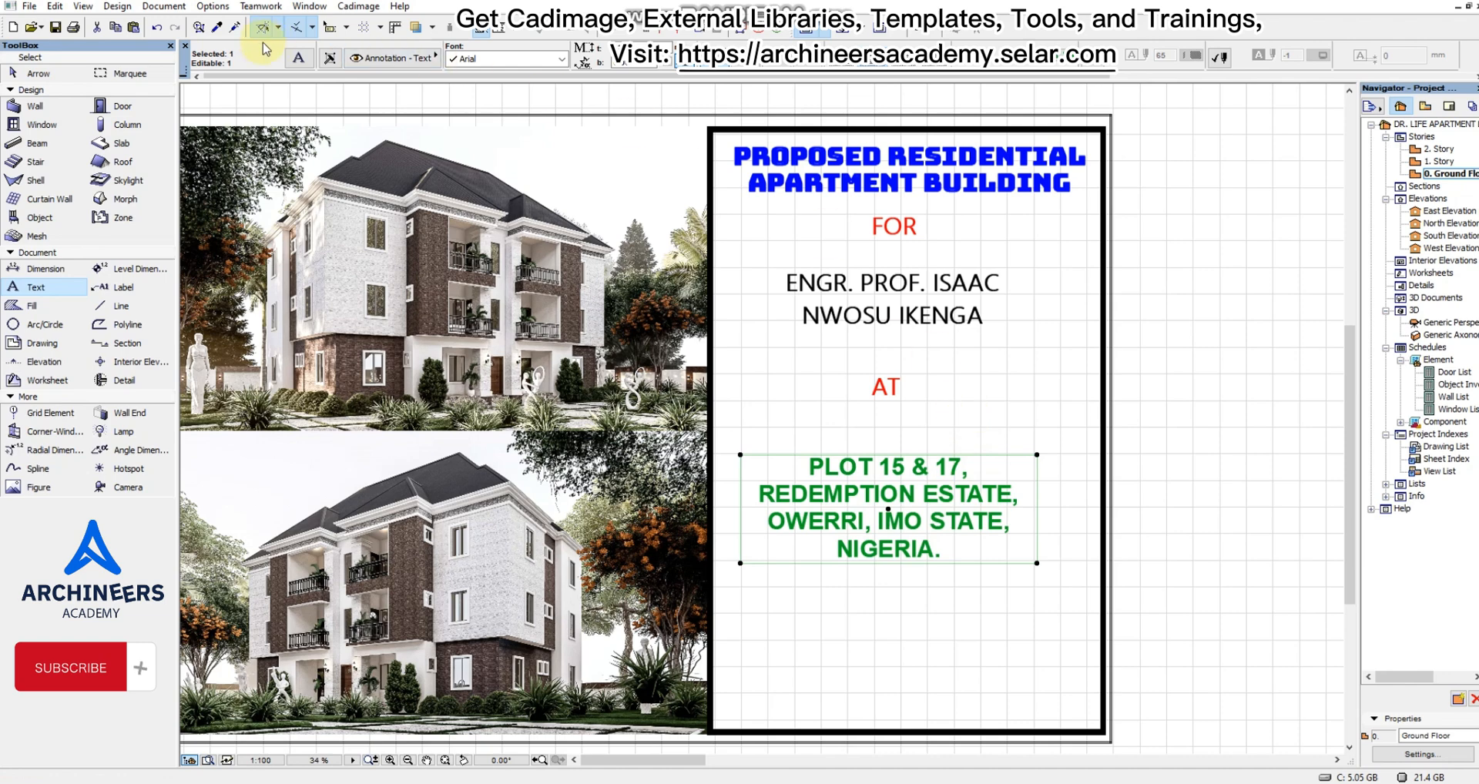
{"action": "left_click", "coordinate": [539, 59]}
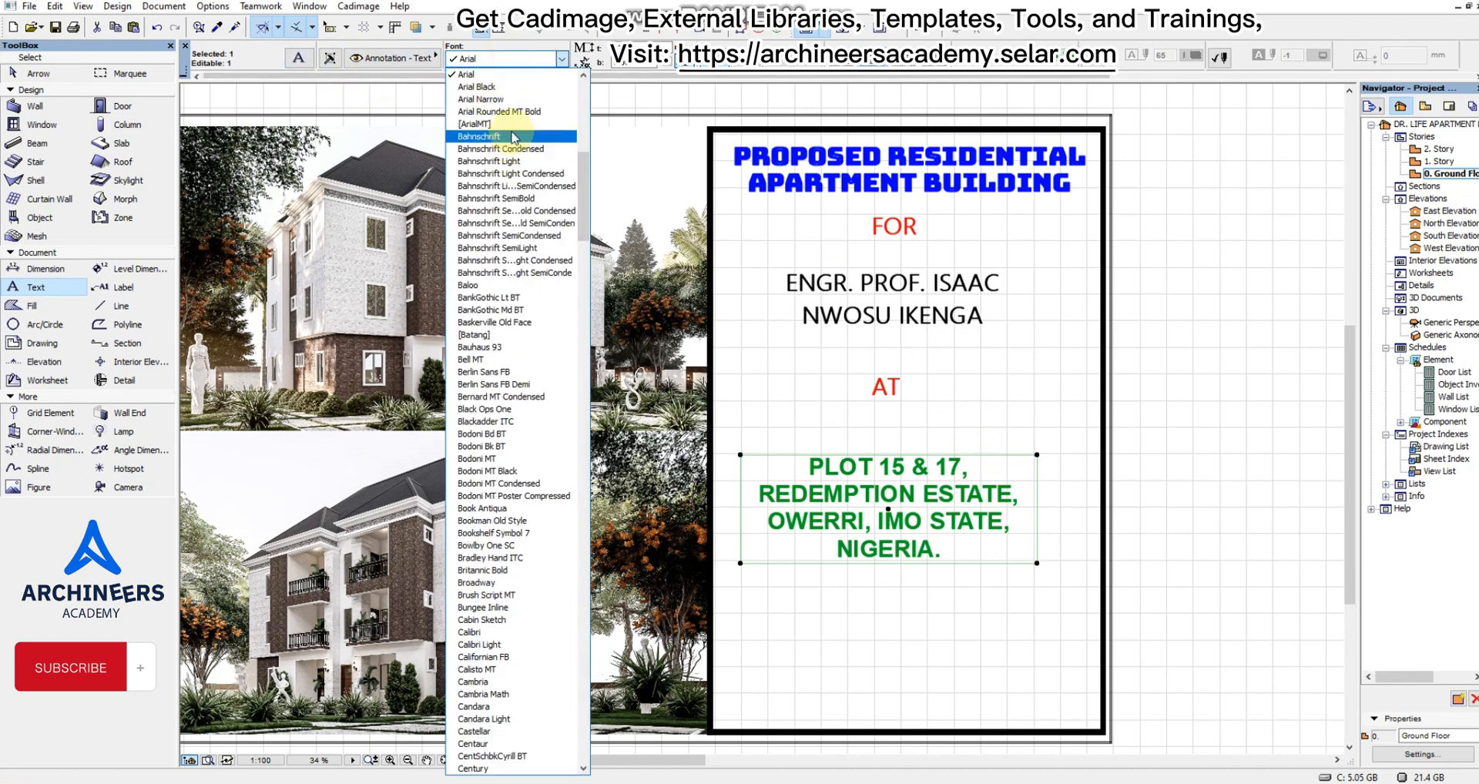
{"action": "scroll", "coordinate": [502, 154], "scroll_direction": "up", "scroll_amount": 3}
{"action": "left_click", "coordinate": [500, 174]}
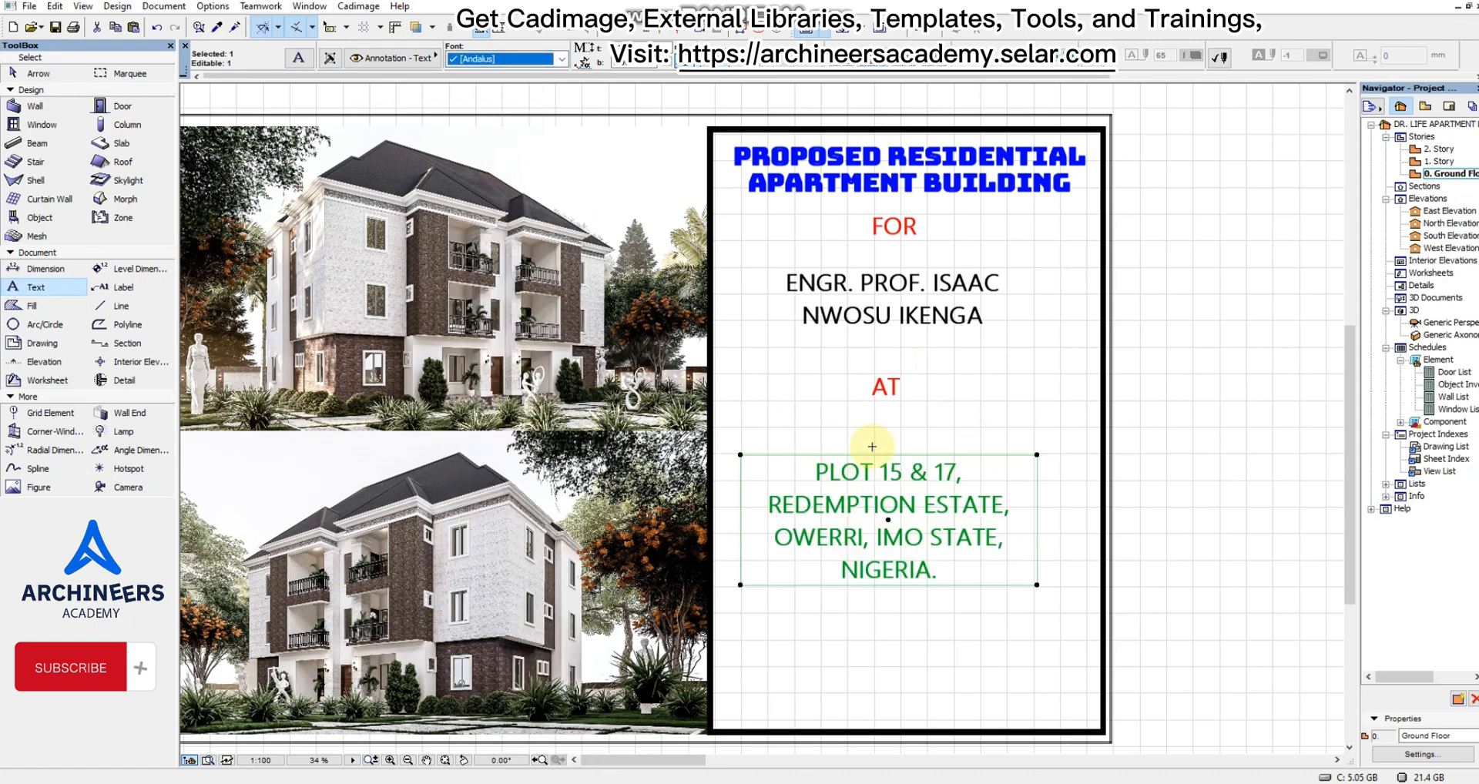
{"action": "left_click", "coordinate": [950, 405]}
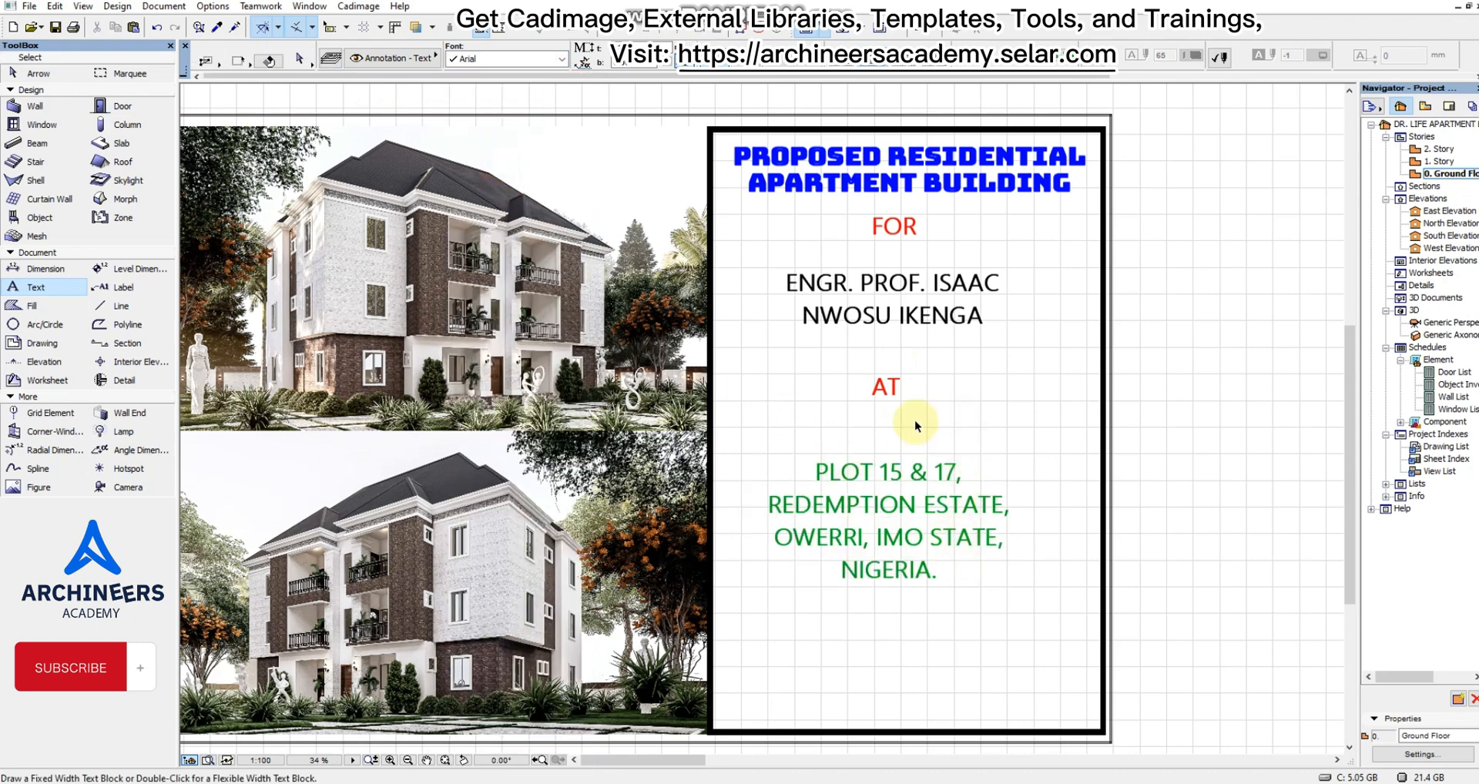
Move the client name's text block straight up slightly closer to "FOR" and deselect it.
{"action": "left_click", "coordinate": [913, 284]}
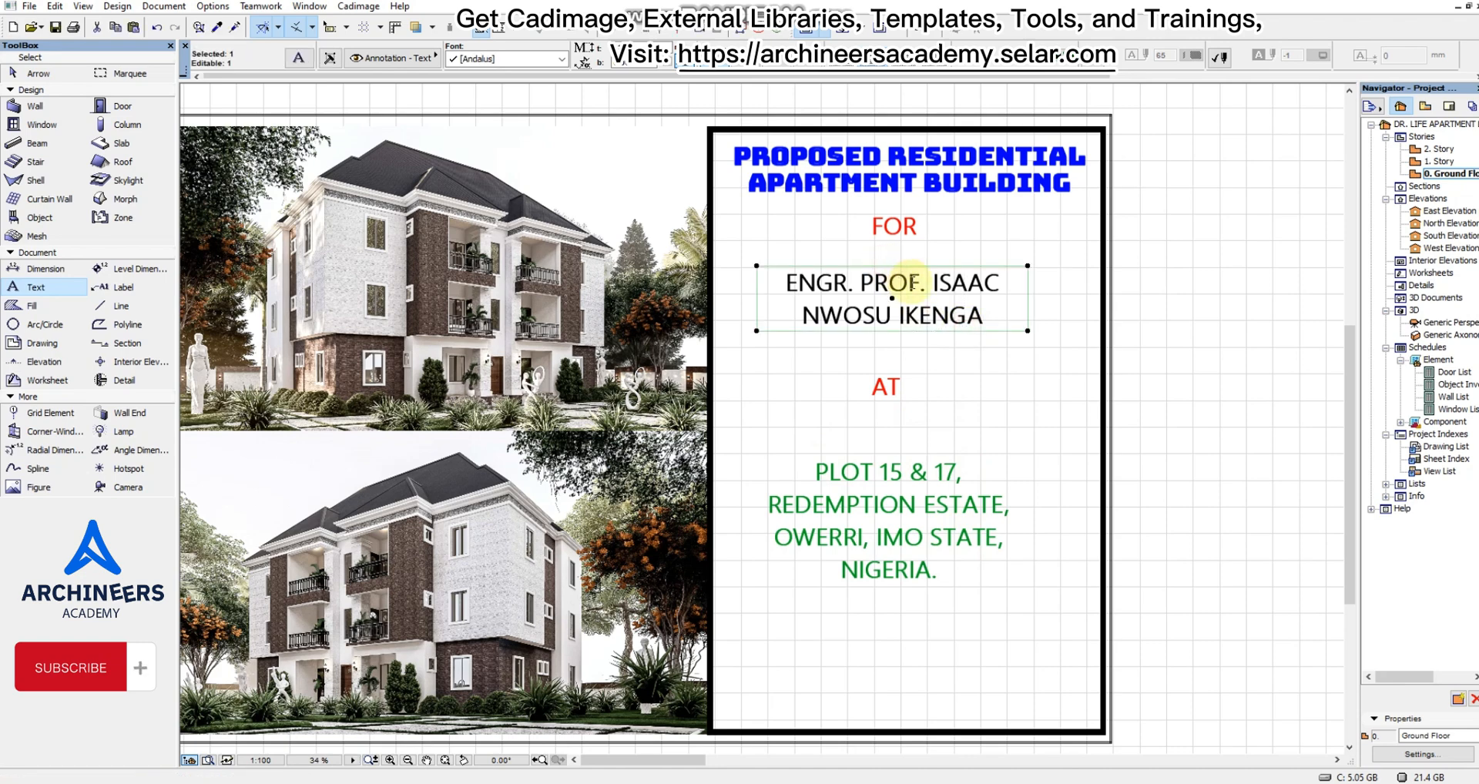
{"action": "left_click_drag", "start_coordinate": [913, 283], "coordinate": [913, 273]}
{"action": "left_click", "coordinate": [931, 363]}
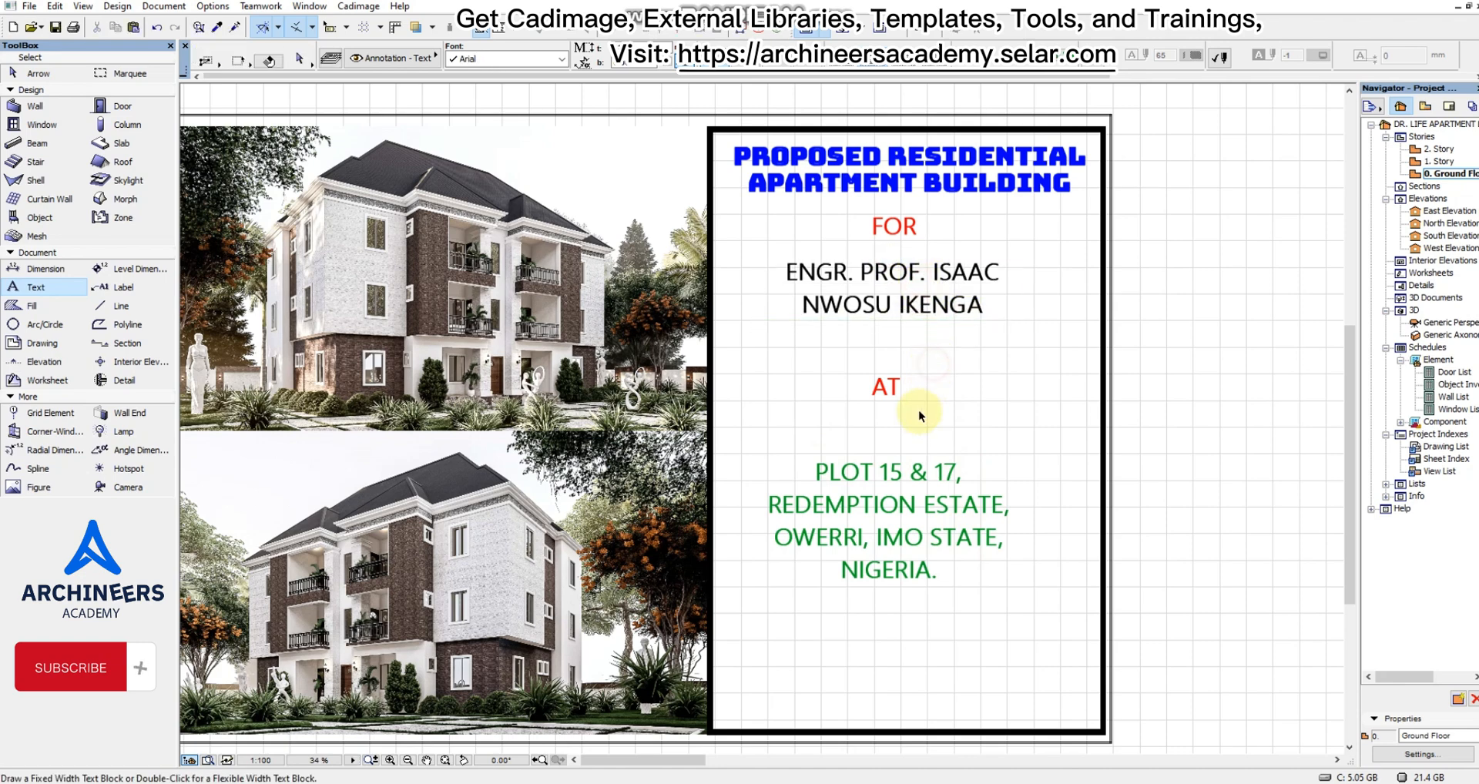
Move the "AT" text up close below the client's name and align its centre with "FOR".
{"action": "left_click", "coordinate": [894, 387]}
{"action": "left_click_drag", "start_coordinate": [897, 389], "coordinate": [898, 252]}
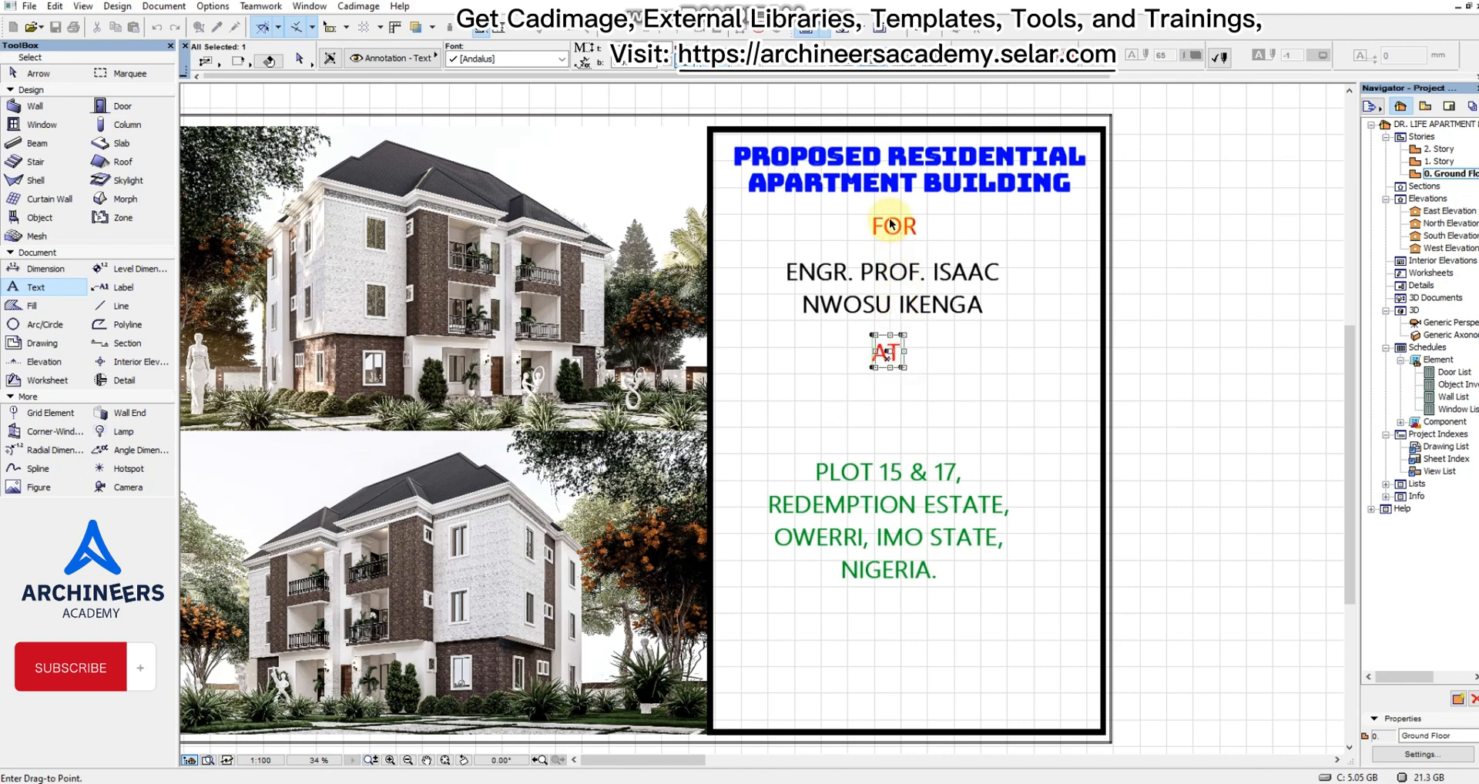
{"action": "left_click", "coordinate": [894, 228]}
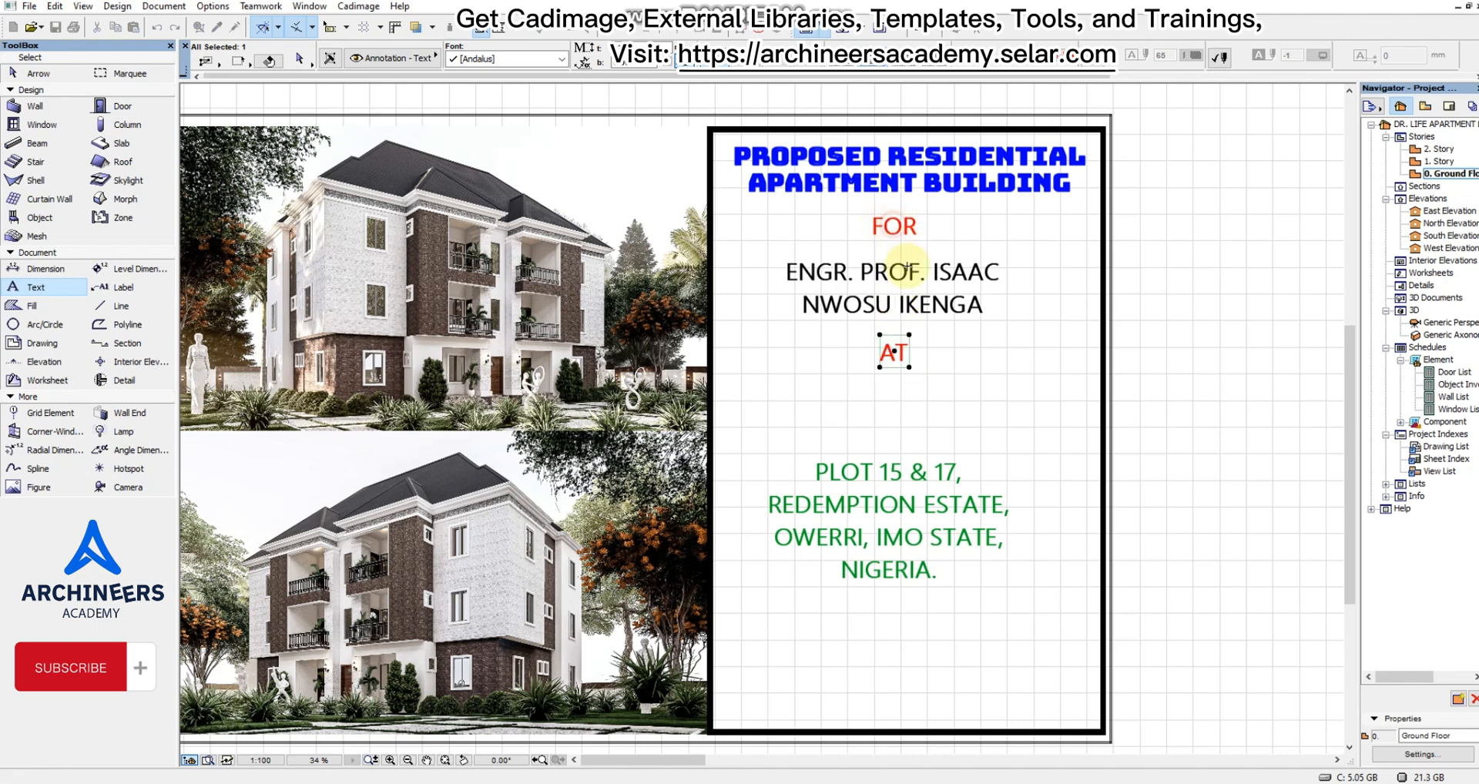
Move the site address block up beneath "AT", widen it on both sides until it wraps onto three lines, and deselect it.
{"action": "left_click", "coordinate": [888, 495]}
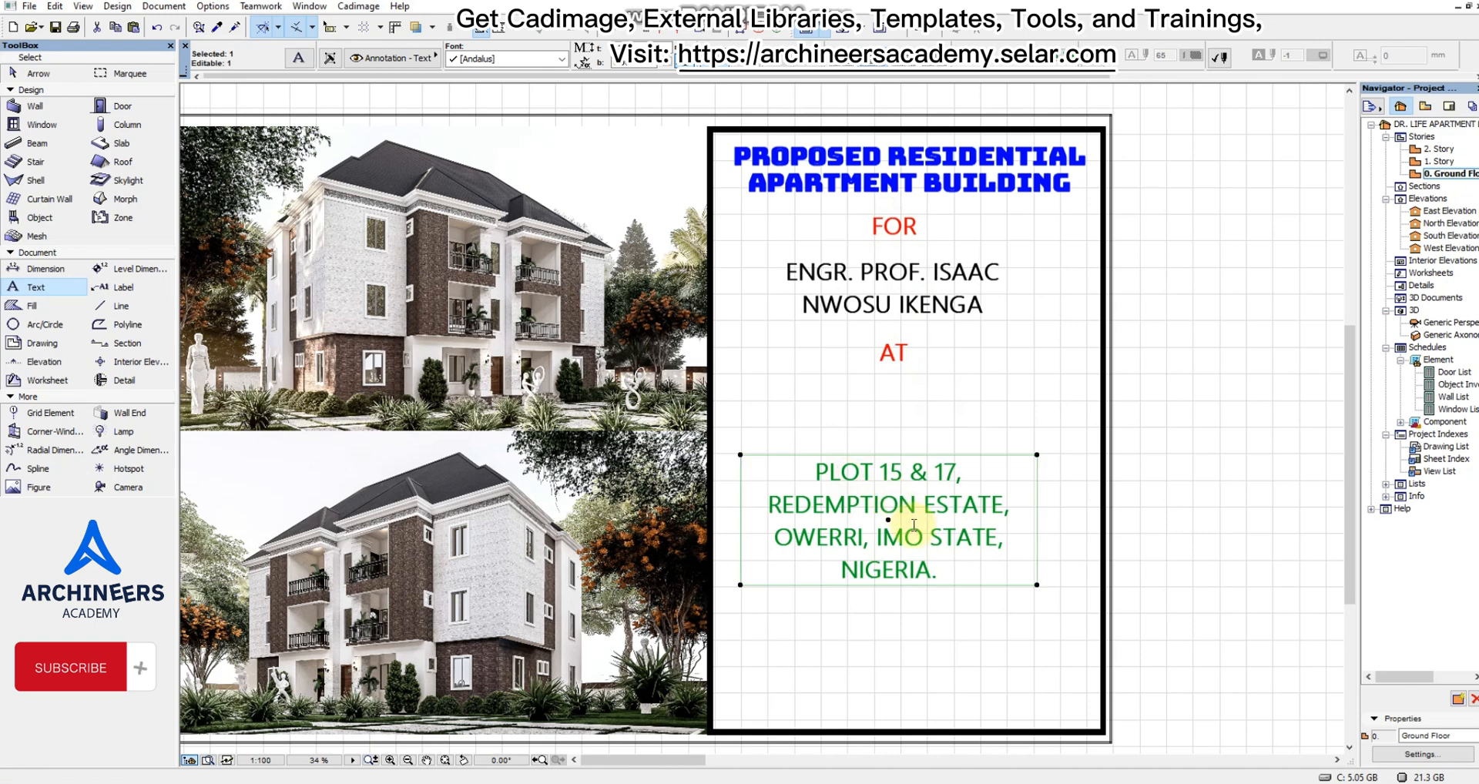
{"action": "left_click_drag", "start_coordinate": [912, 535], "coordinate": [913, 472]}
{"action": "left_click_drag", "start_coordinate": [1040, 517], "coordinate": [1090, 504]}
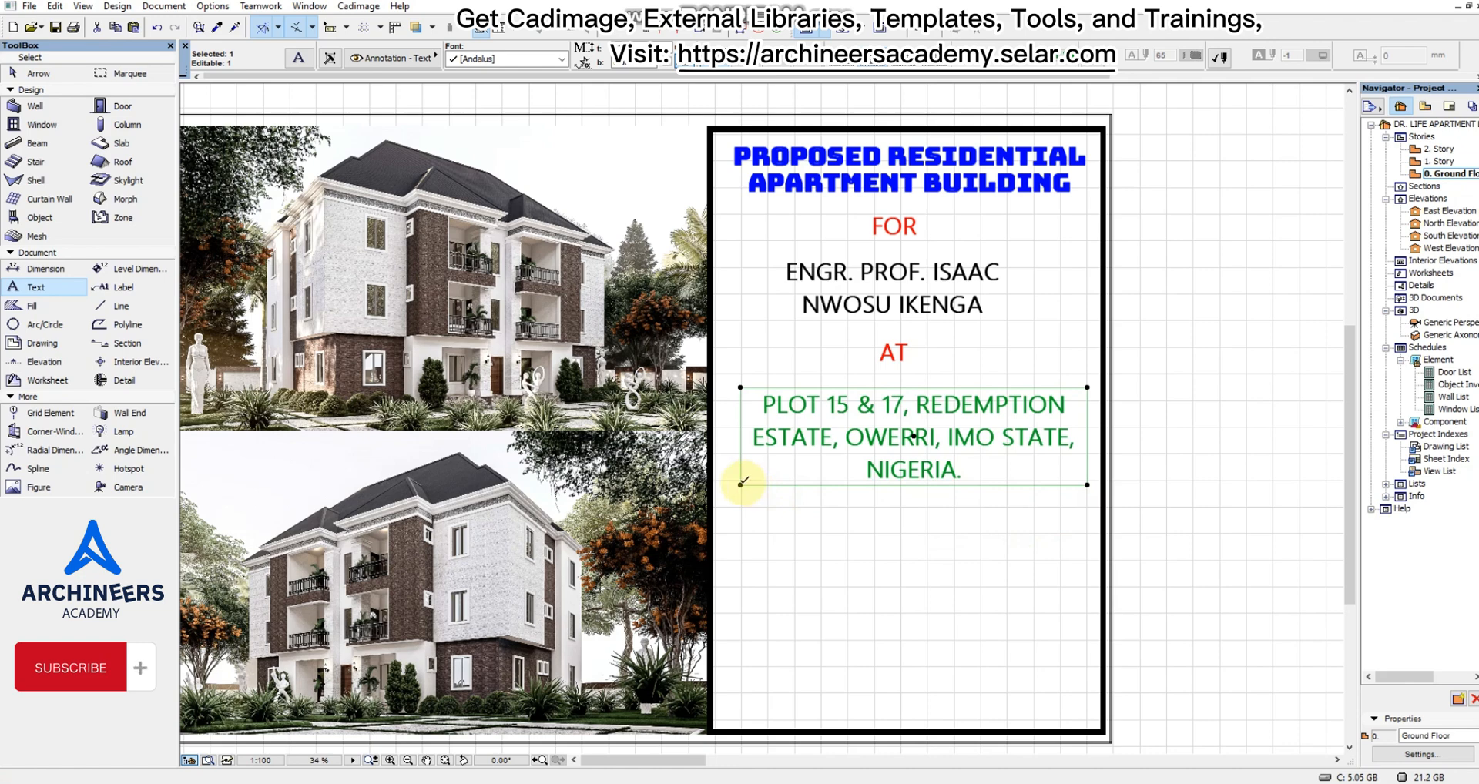
{"action": "left_click_drag", "start_coordinate": [741, 483], "coordinate": [730, 484]}
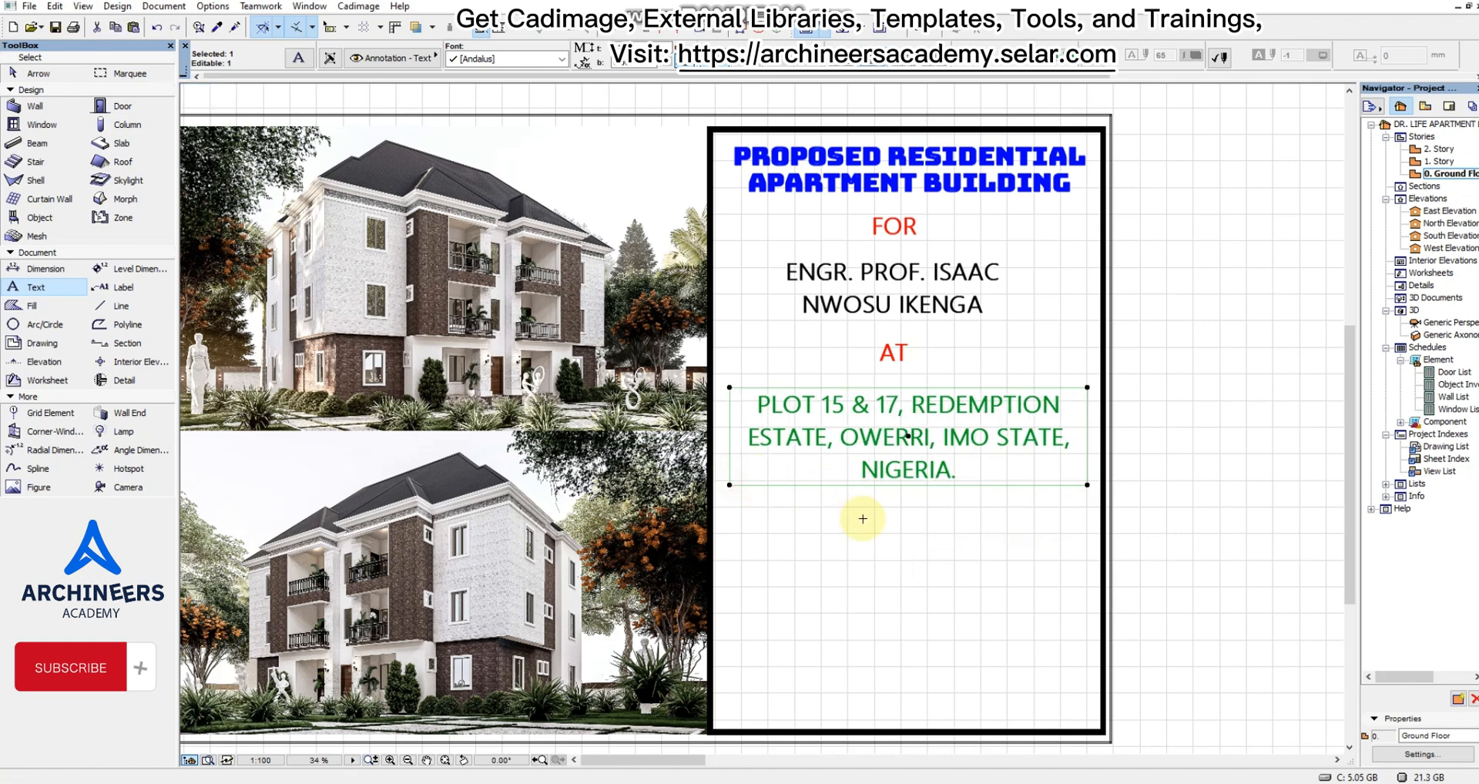
{"action": "left_click", "coordinate": [863, 519]}
{"action": "left_click", "coordinate": [956, 416], "text": "shift"}
{"action": "left_click", "coordinate": [911, 526]}
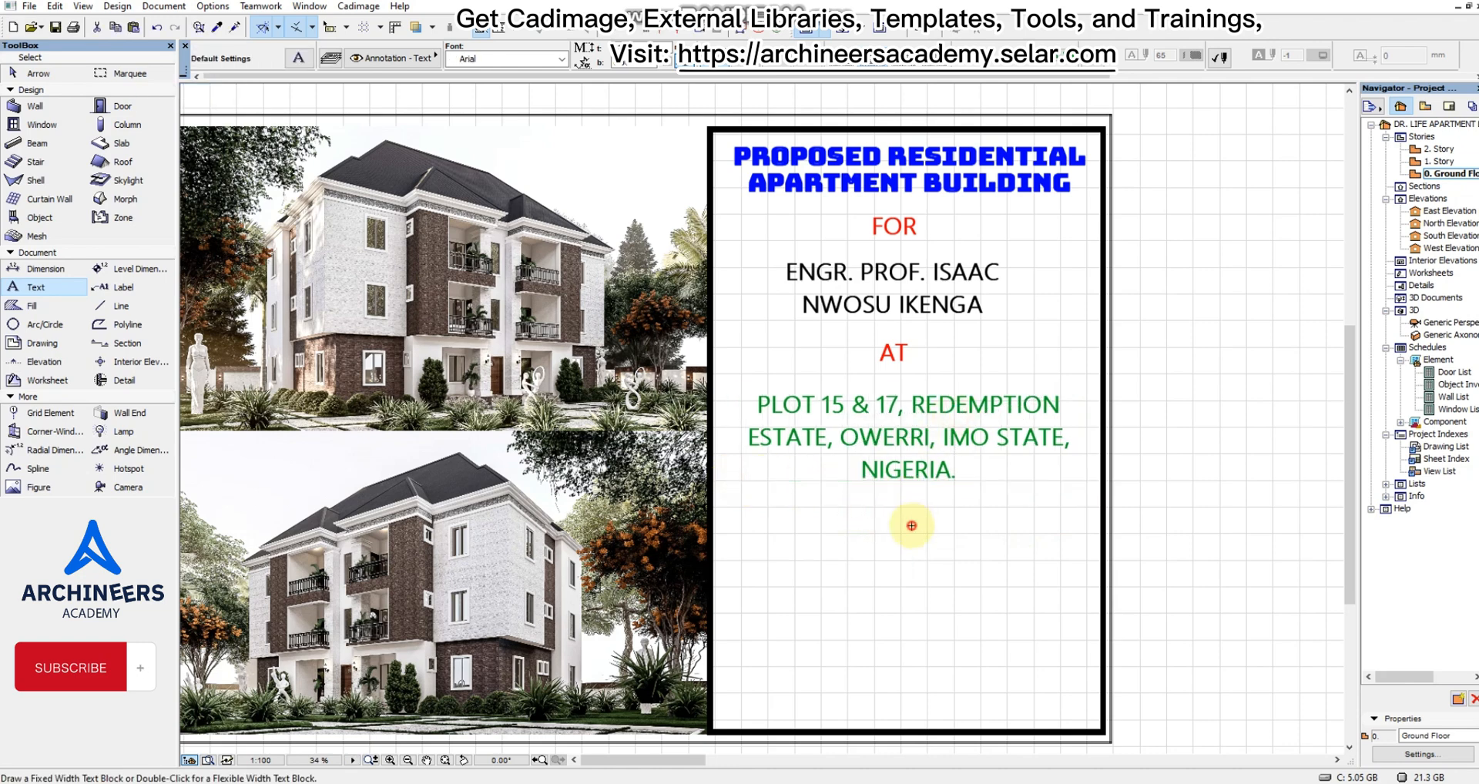
{"action": "scroll", "coordinate": [886, 385], "scroll_direction": "down", "scroll_amount": 3}
{"action": "scroll", "coordinate": [935, 432], "scroll_direction": "up", "scroll_amount": 4}
{"action": "left_click", "coordinate": [776, 440]}
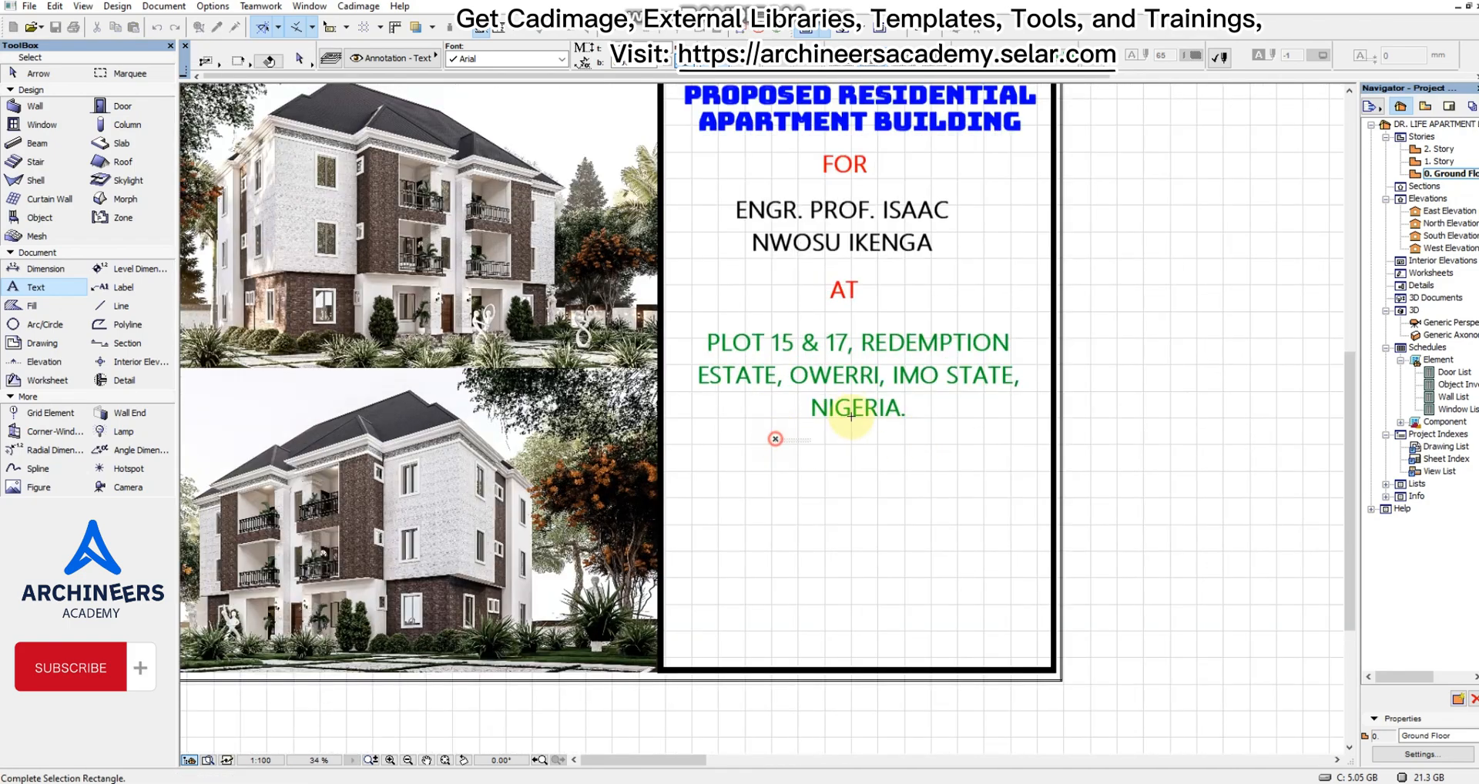
{"action": "key", "text": "Escape"}
{"action": "scroll", "coordinate": [885, 489], "scroll_direction": "down", "scroll_amount": 3}
{"action": "scroll", "coordinate": [831, 432], "scroll_direction": "up", "scroll_amount": 4}
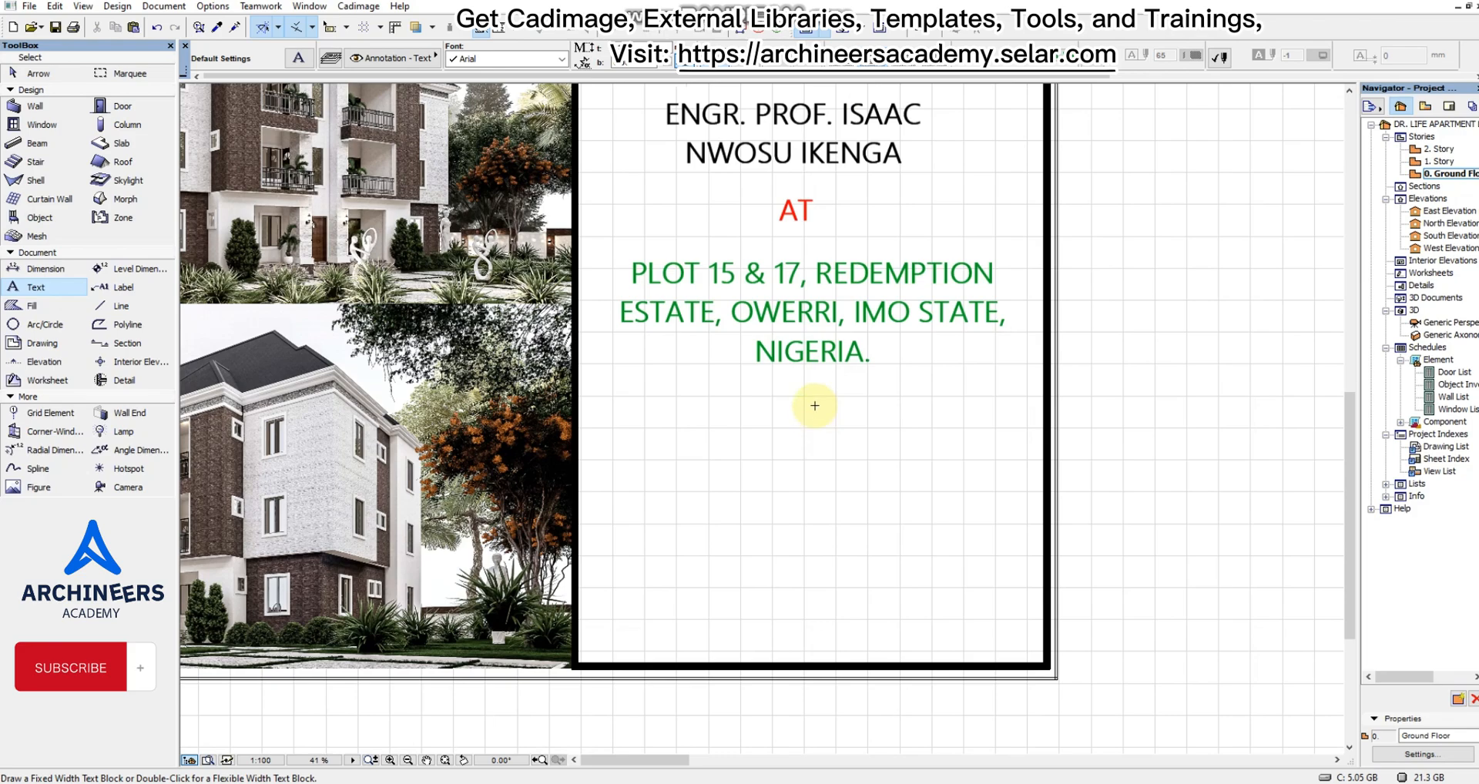
{"action": "scroll", "coordinate": [817, 416], "scroll_direction": "down", "scroll_amount": 3}
{"action": "scroll", "coordinate": [825, 478], "scroll_direction": "up", "scroll_amount": 3}
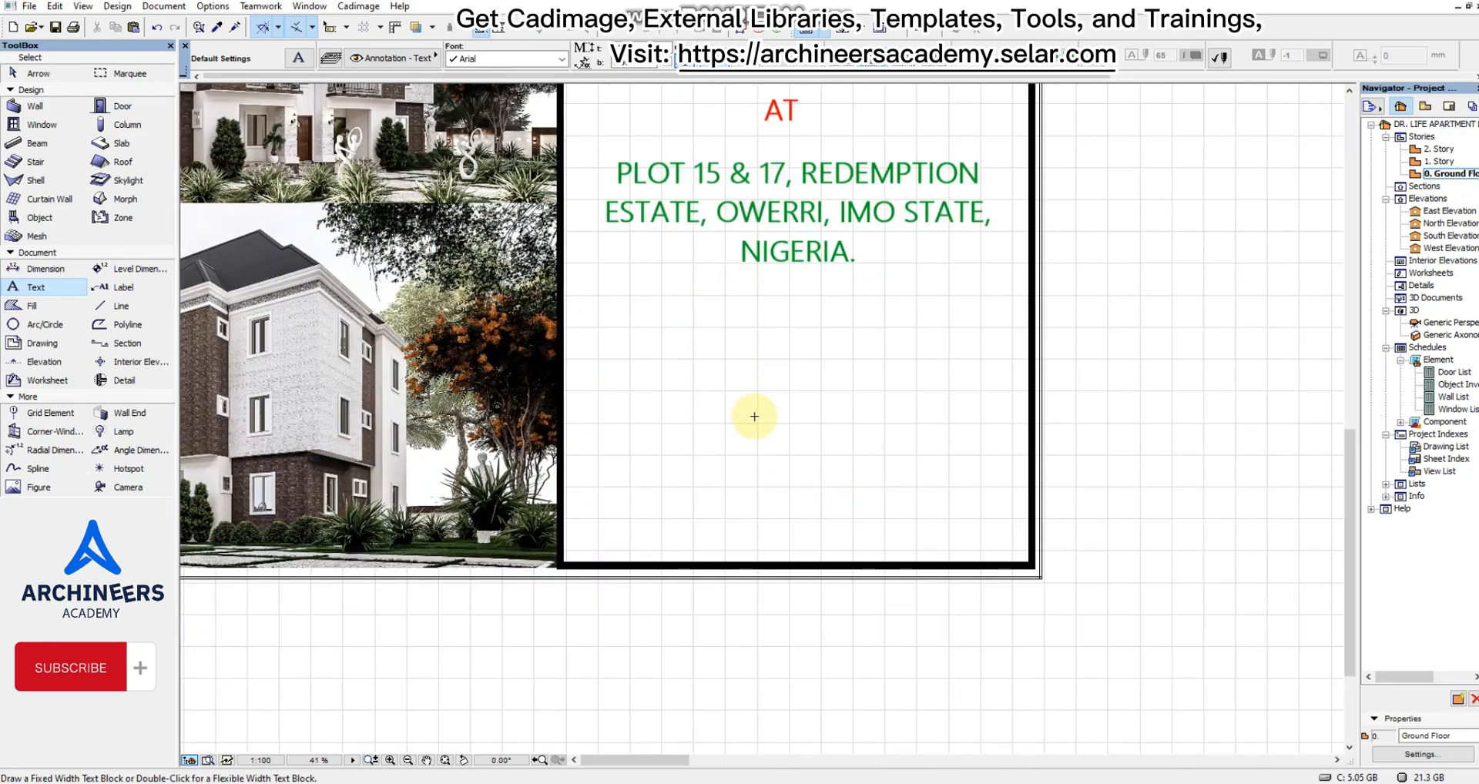
{"action": "scroll", "coordinate": [759, 435], "scroll_direction": "down", "scroll_amount": 3}
{"action": "scroll", "coordinate": [720, 446], "scroll_direction": "up", "scroll_amount": 5}
{"action": "scroll", "coordinate": [771, 389], "scroll_direction": "down", "scroll_amount": 1}
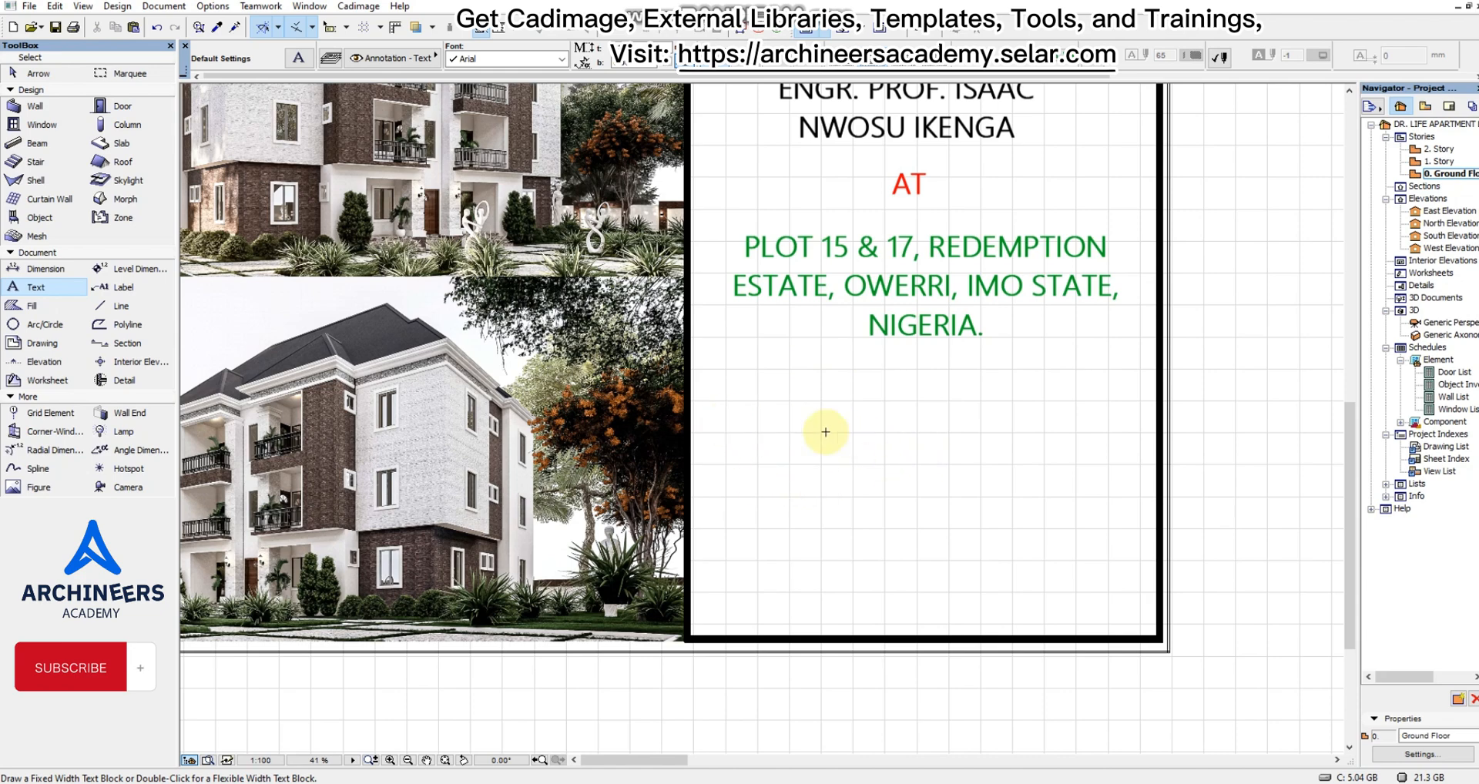
Copy the Archineers Construction card image from the detail sheet's title block into the bordered panel below the site address.
{"action": "scroll", "coordinate": [834, 452], "scroll_direction": "down", "scroll_amount": 6}
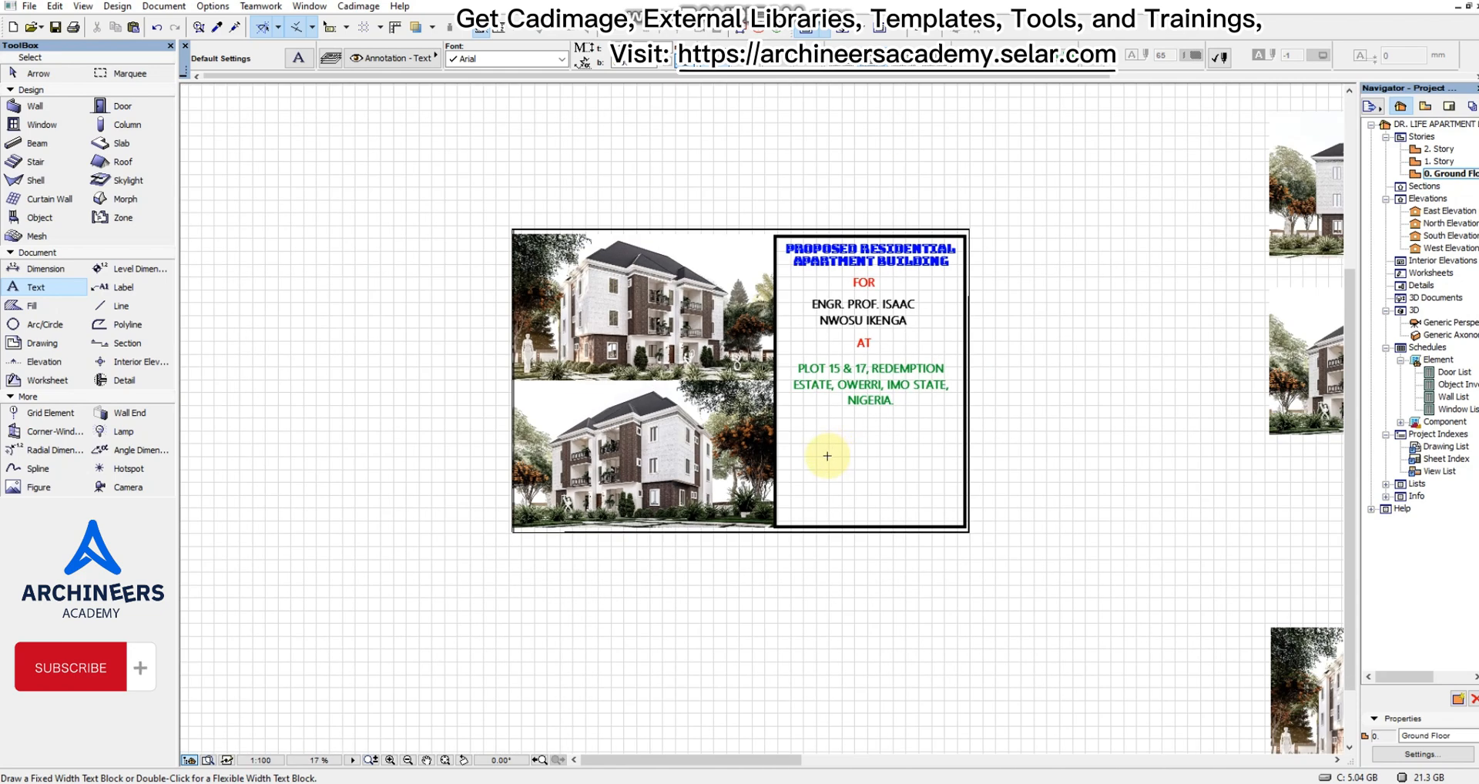
{"action": "scroll", "coordinate": [1165, 462], "scroll_direction": "up", "scroll_amount": 12}
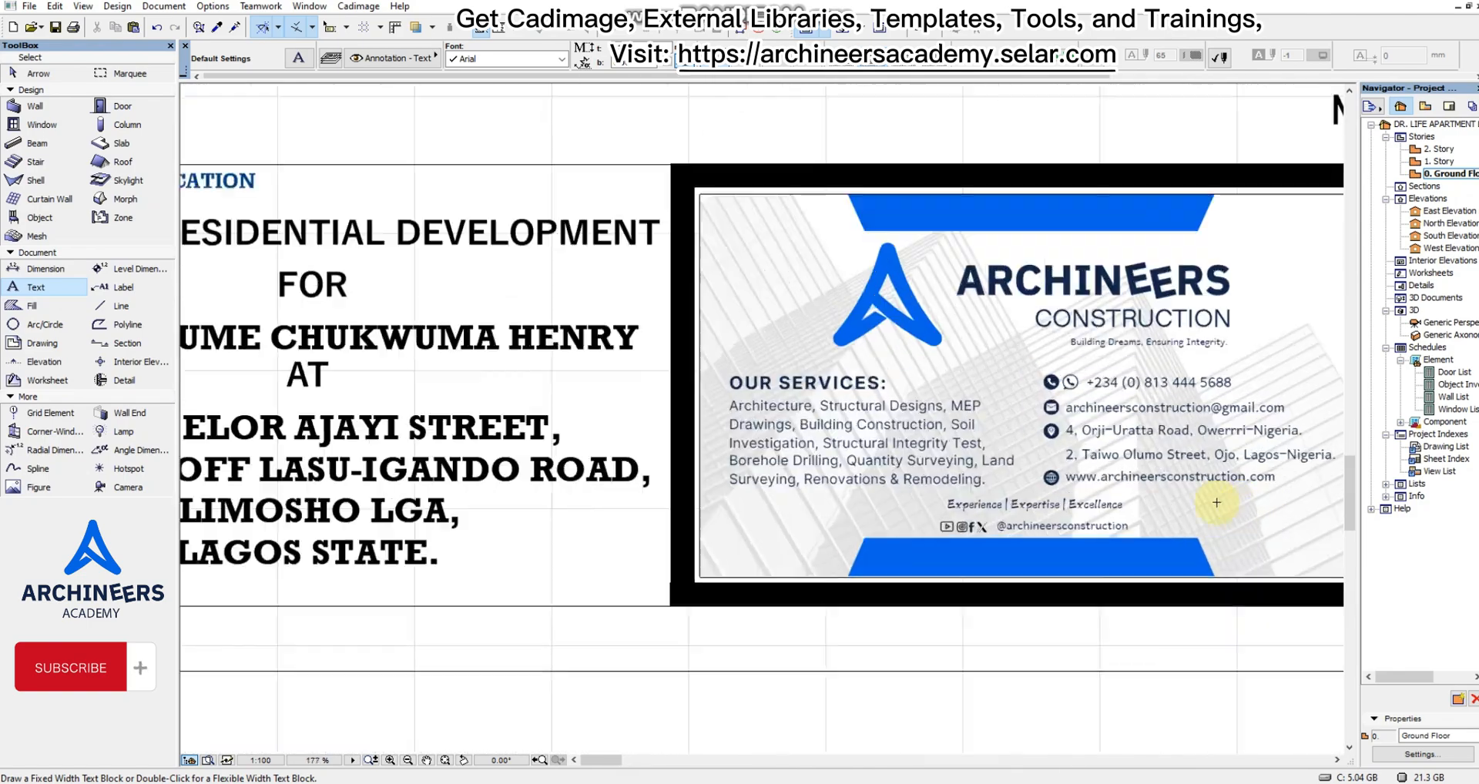
{"action": "left_click_drag", "start_coordinate": [782, 274], "coordinate": [1255, 480], "text": "shift"}
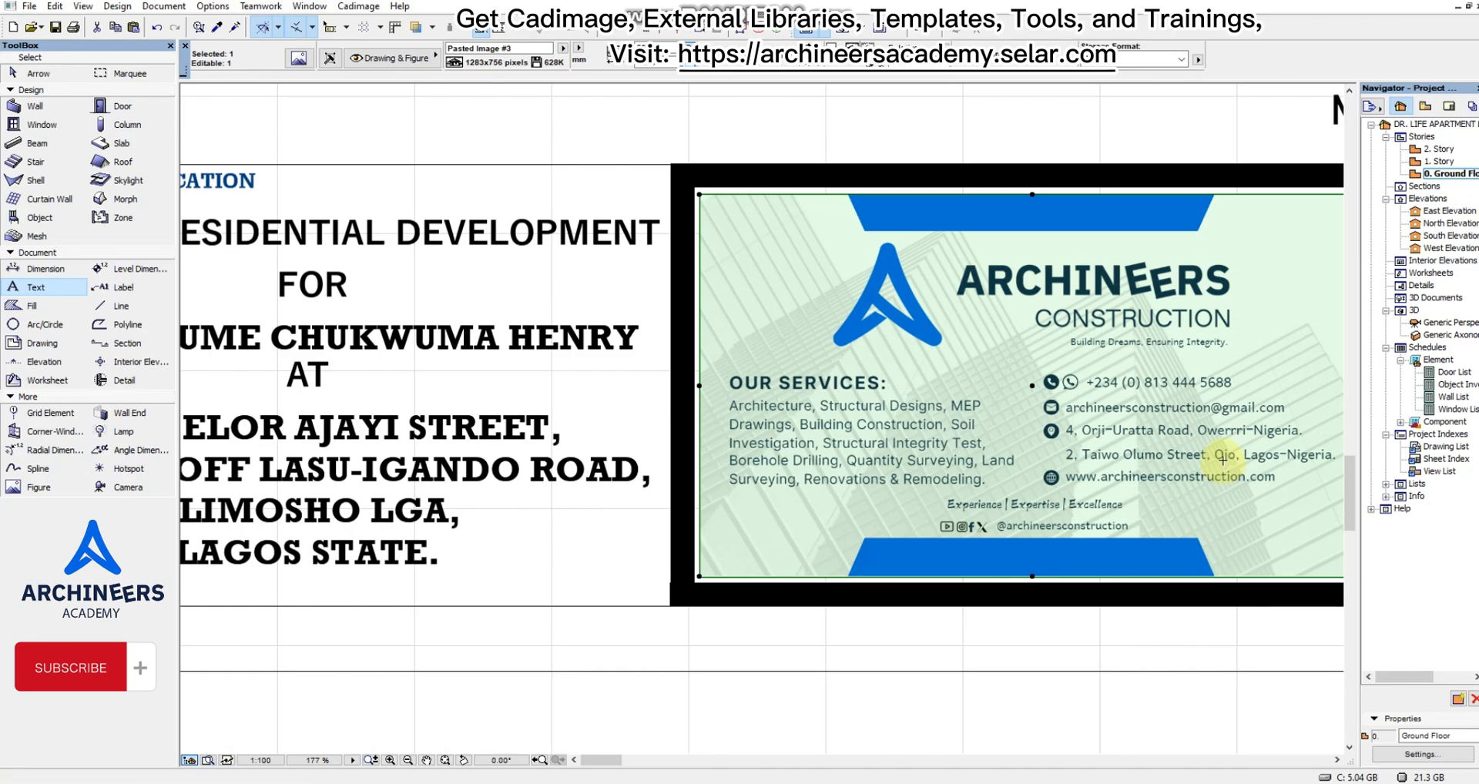
{"action": "left_click", "coordinate": [1223, 460]}
{"action": "scroll", "coordinate": [1223, 460], "scroll_direction": "down", "scroll_amount": 10}
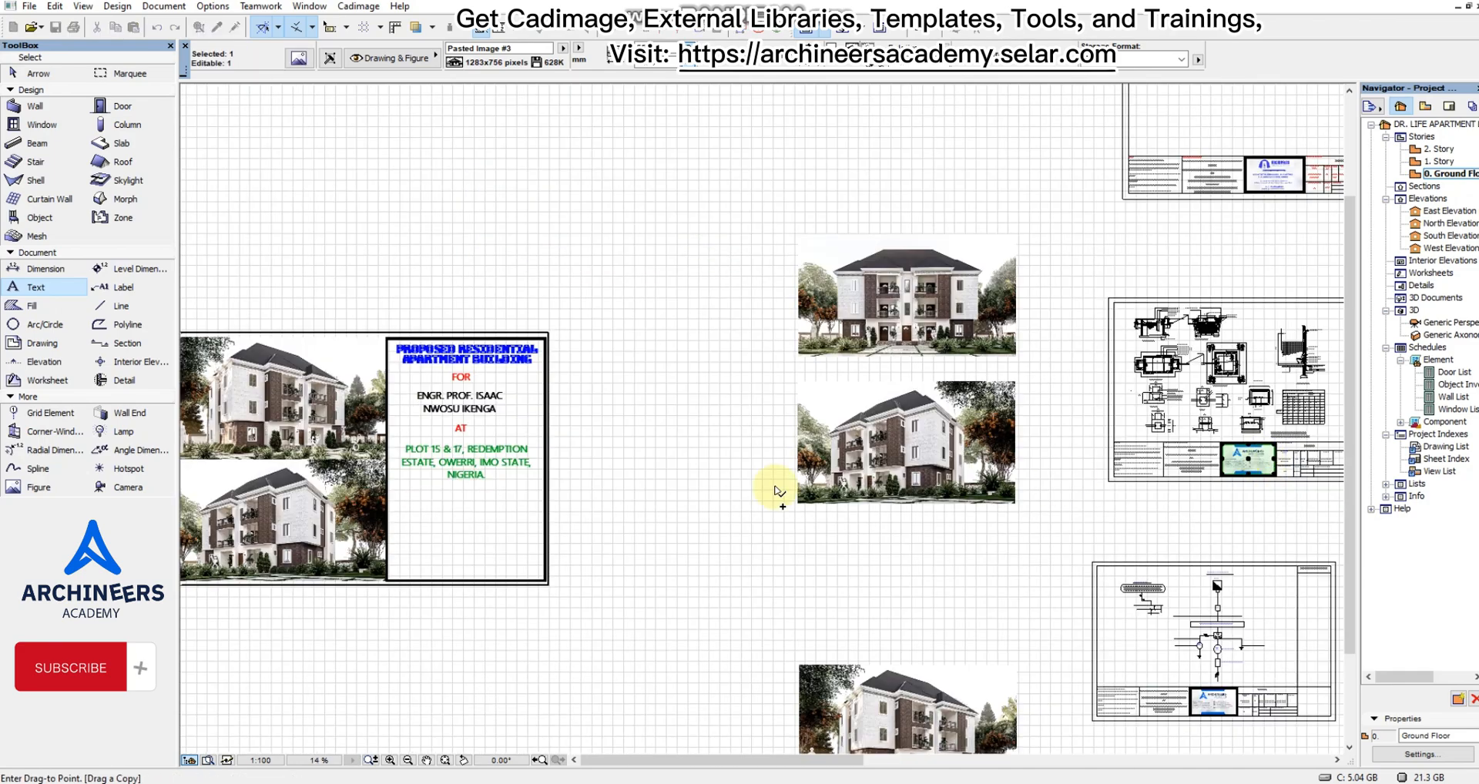
{"action": "scroll", "coordinate": [419, 545], "scroll_direction": "up", "scroll_amount": 7}
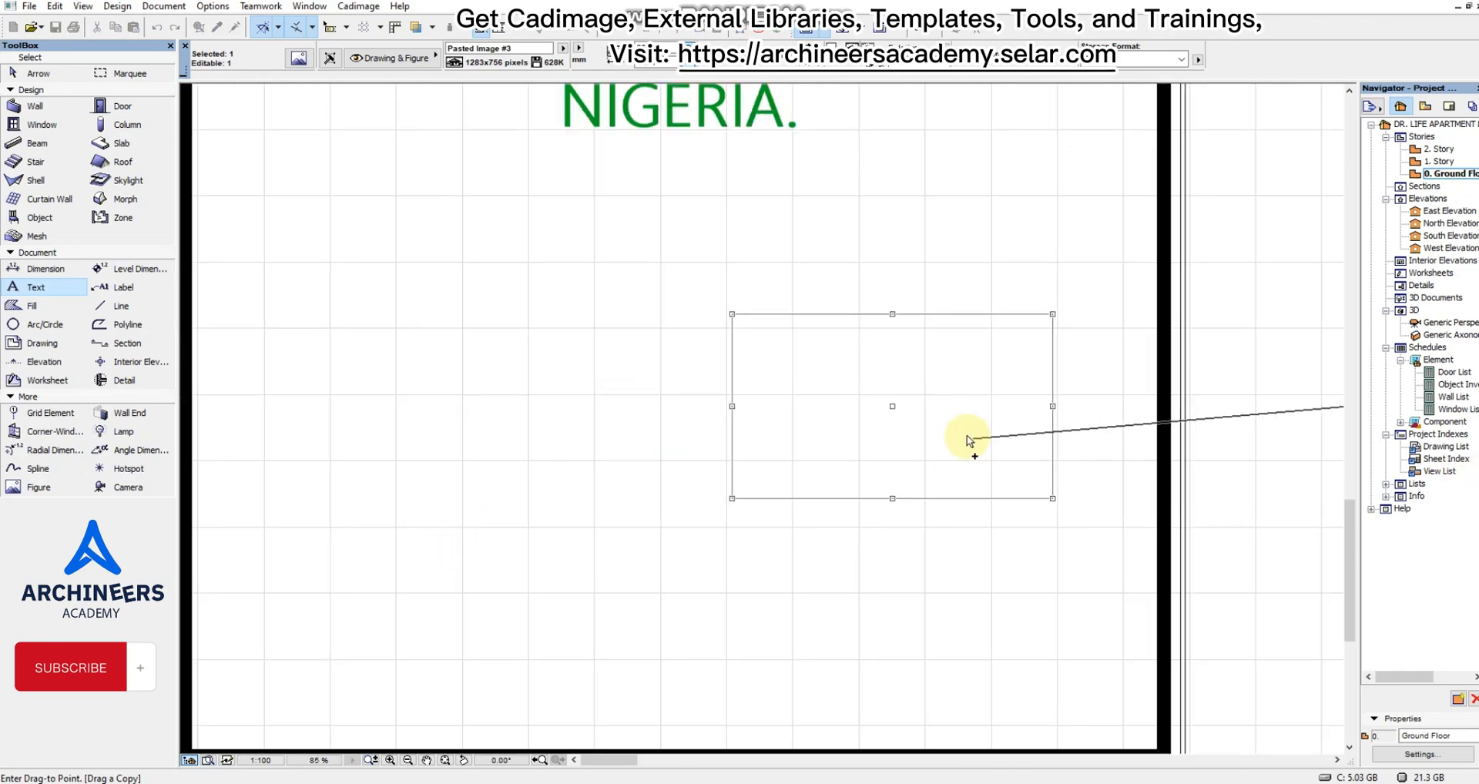
{"action": "scroll", "coordinate": [969, 440], "scroll_direction": "down", "scroll_amount": 4}
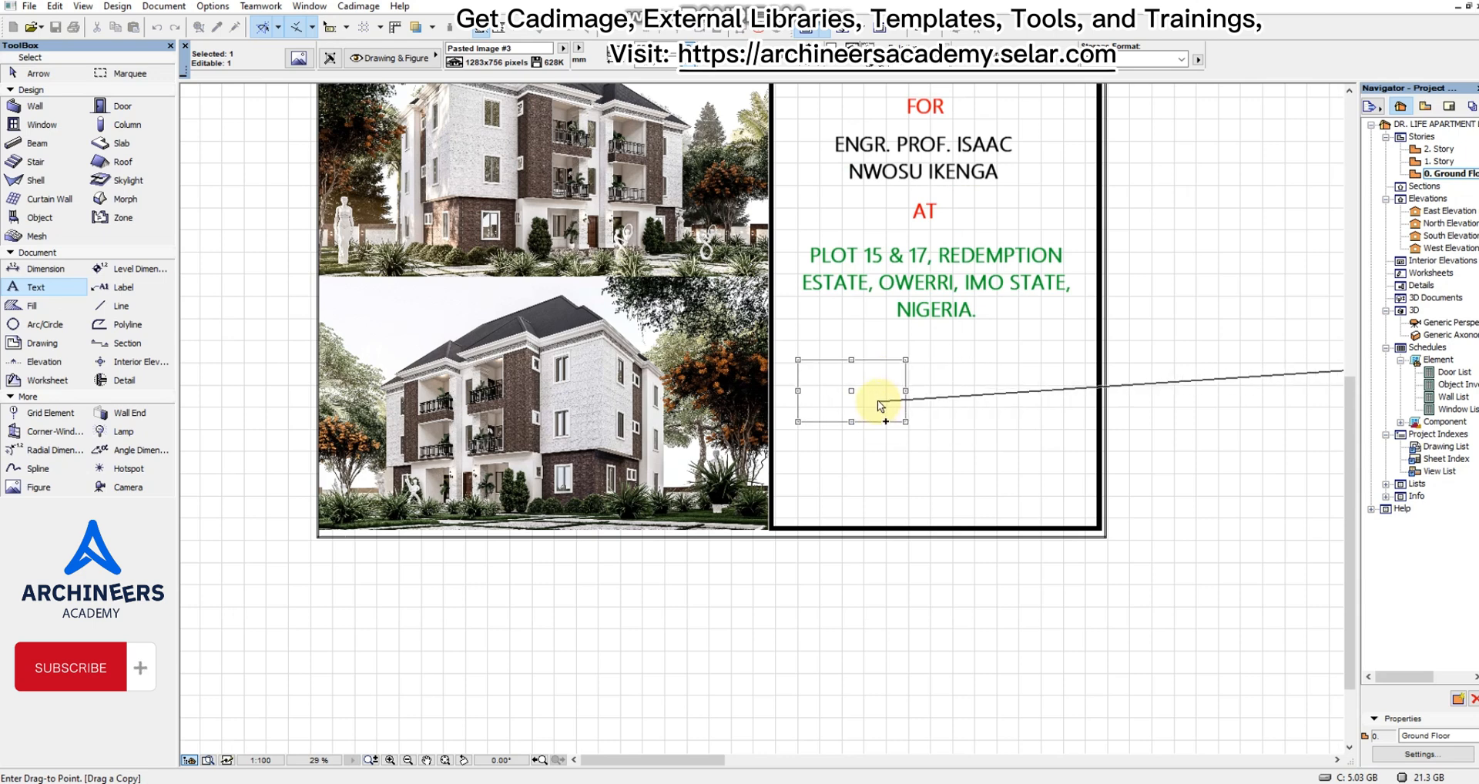
{"action": "left_click", "coordinate": [876, 396]}
{"action": "left_click", "coordinate": [903, 415]}
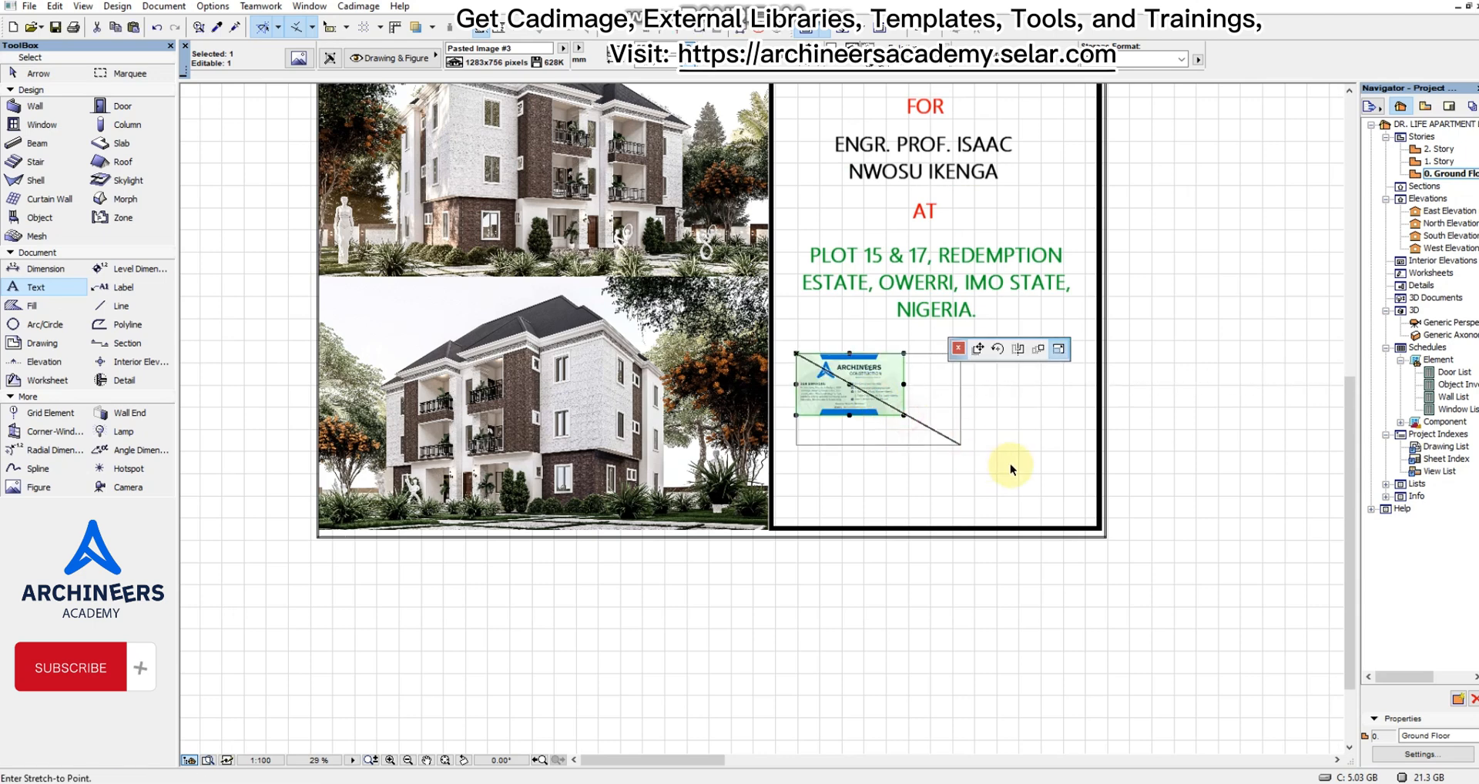
{"action": "left_click", "coordinate": [1031, 478]}
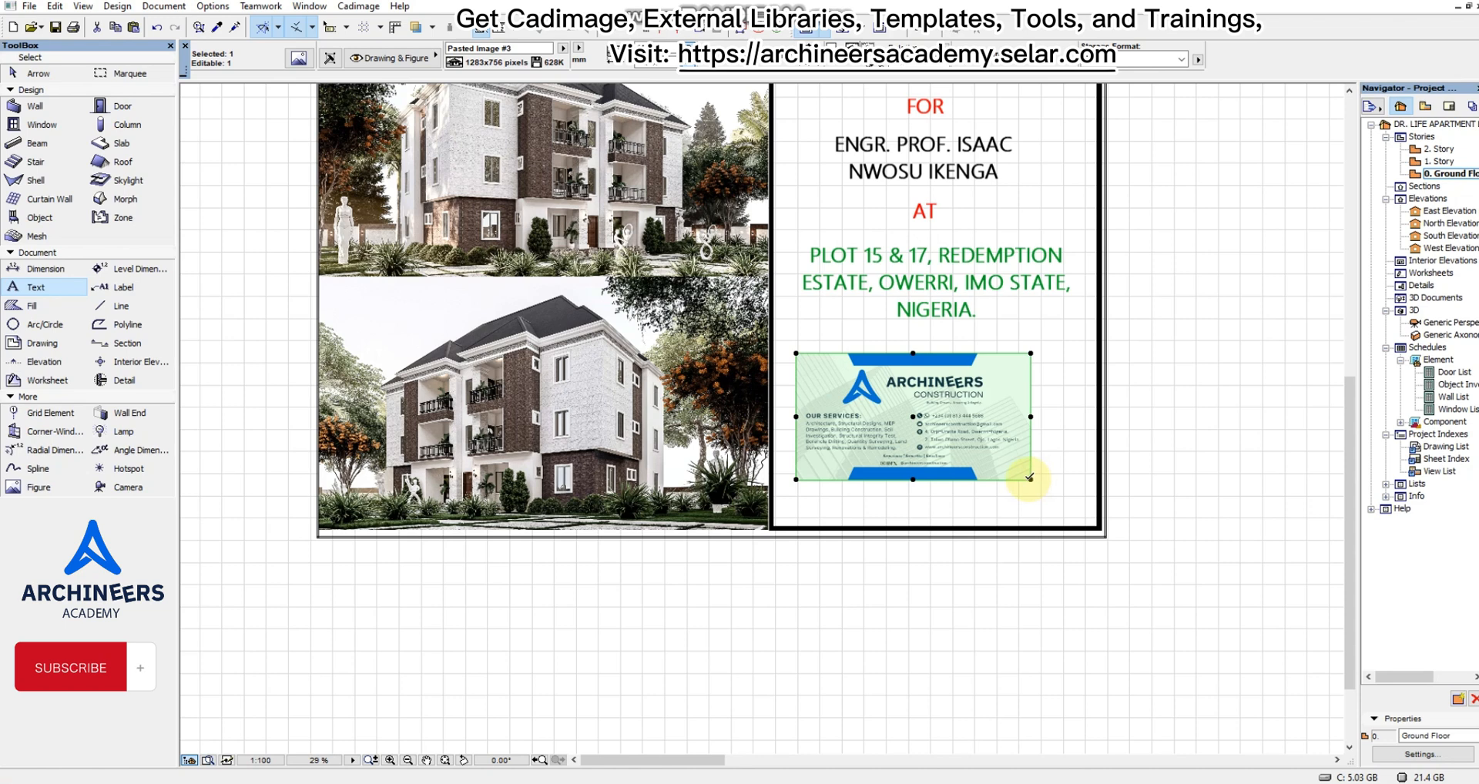
{"action": "key", "text": "ctrl+z"}
Enlarge the copied company card proportionally from its lower-right corner and move it straight up closer to the site address.
{"action": "left_click", "coordinate": [904, 415]}
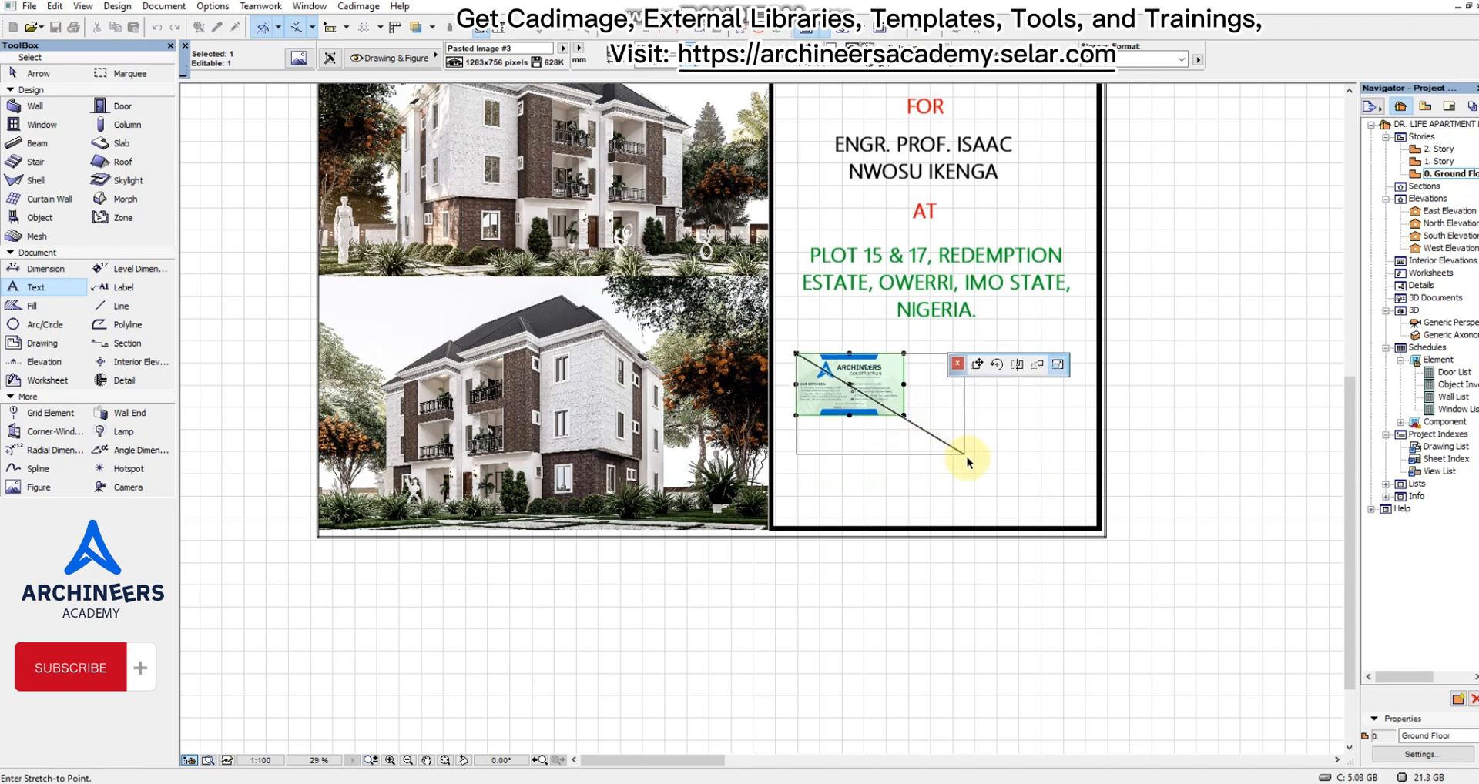
{"action": "left_click", "coordinate": [1003, 479]}
{"action": "scroll", "coordinate": [874, 418], "scroll_direction": "up", "scroll_amount": 3}
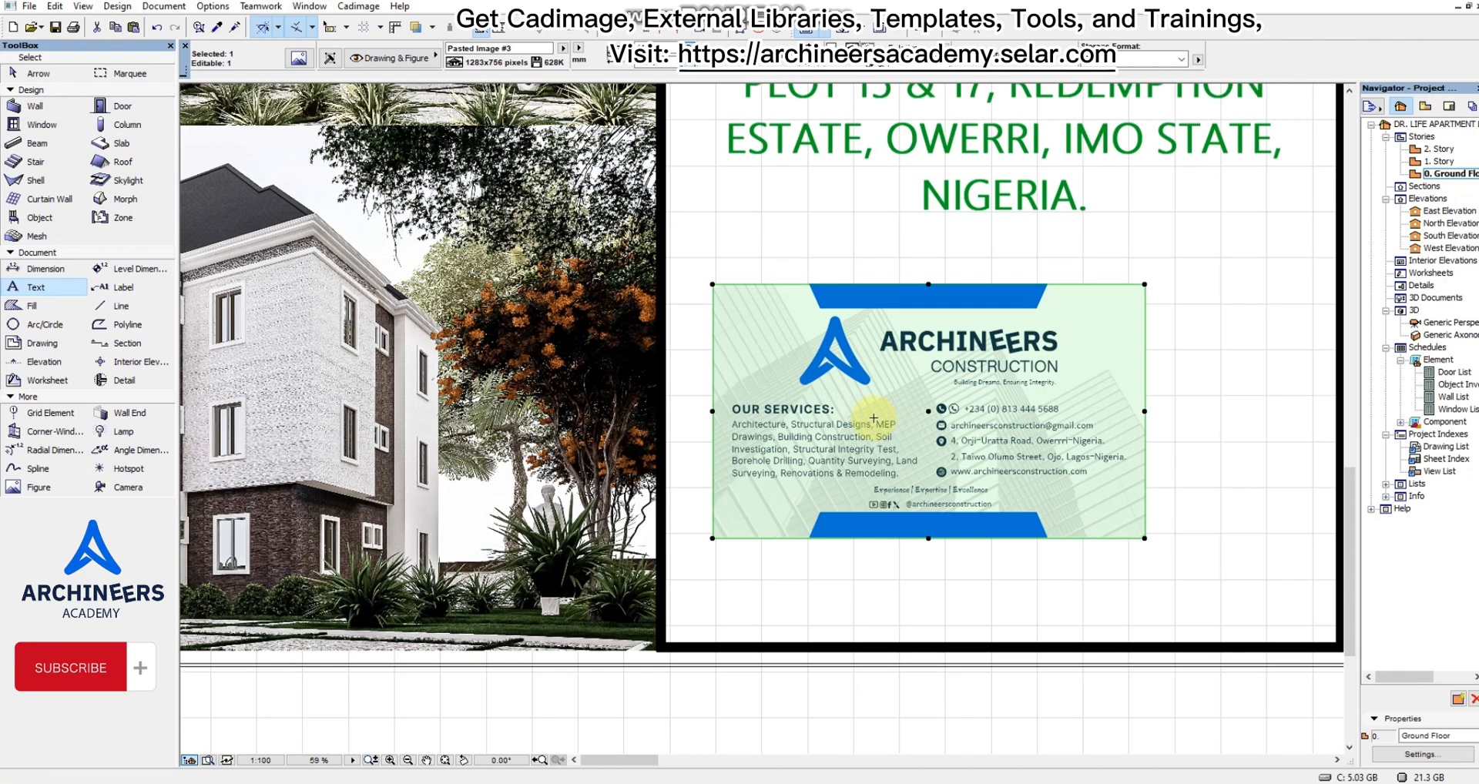
{"action": "key", "text": "ctrl+d"}
{"action": "left_click", "coordinate": [902, 486]}
{"action": "left_click", "coordinate": [906, 447]}
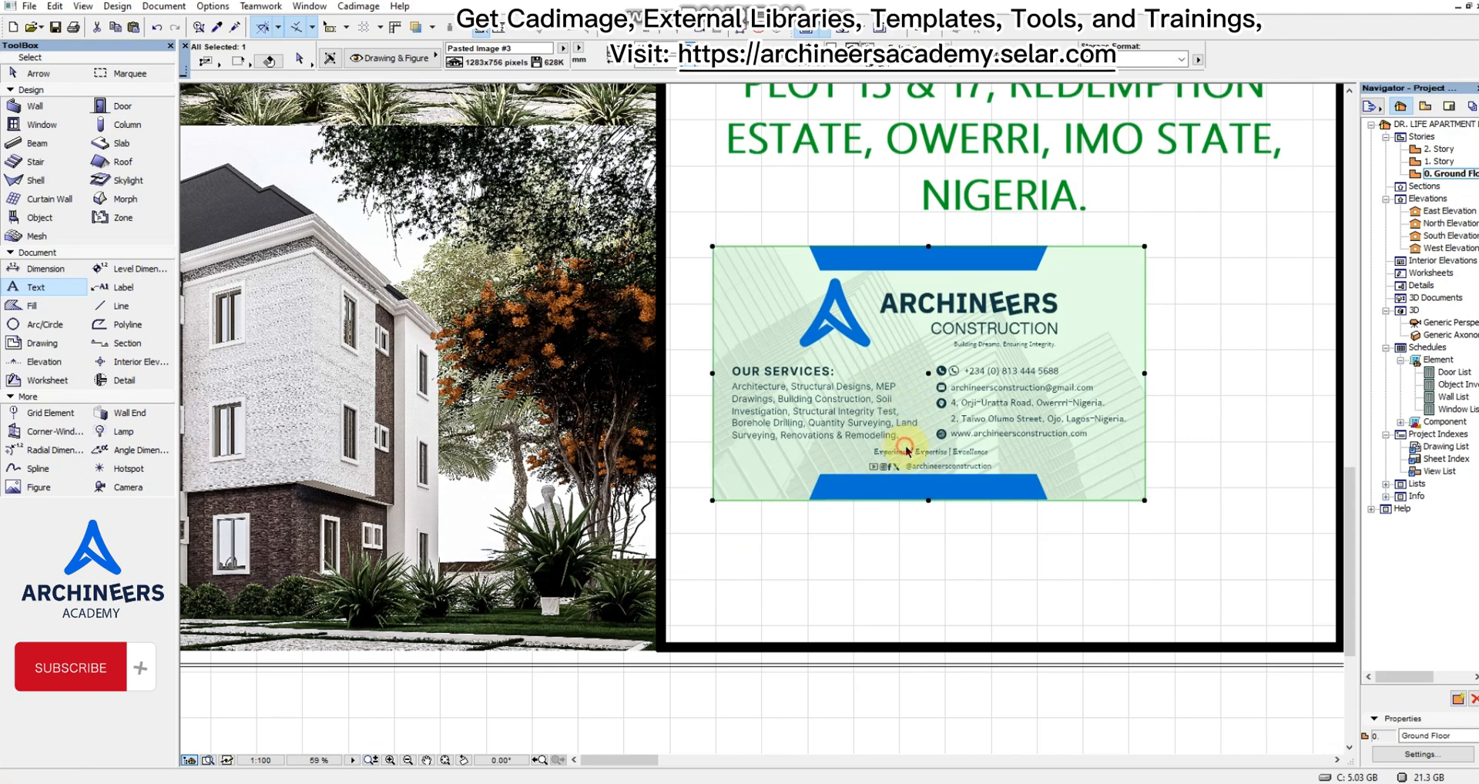
Stretch the company card proportionally a little larger toward the panel's lower-right corner and deselect it.
{"action": "left_click", "coordinate": [1145, 500]}
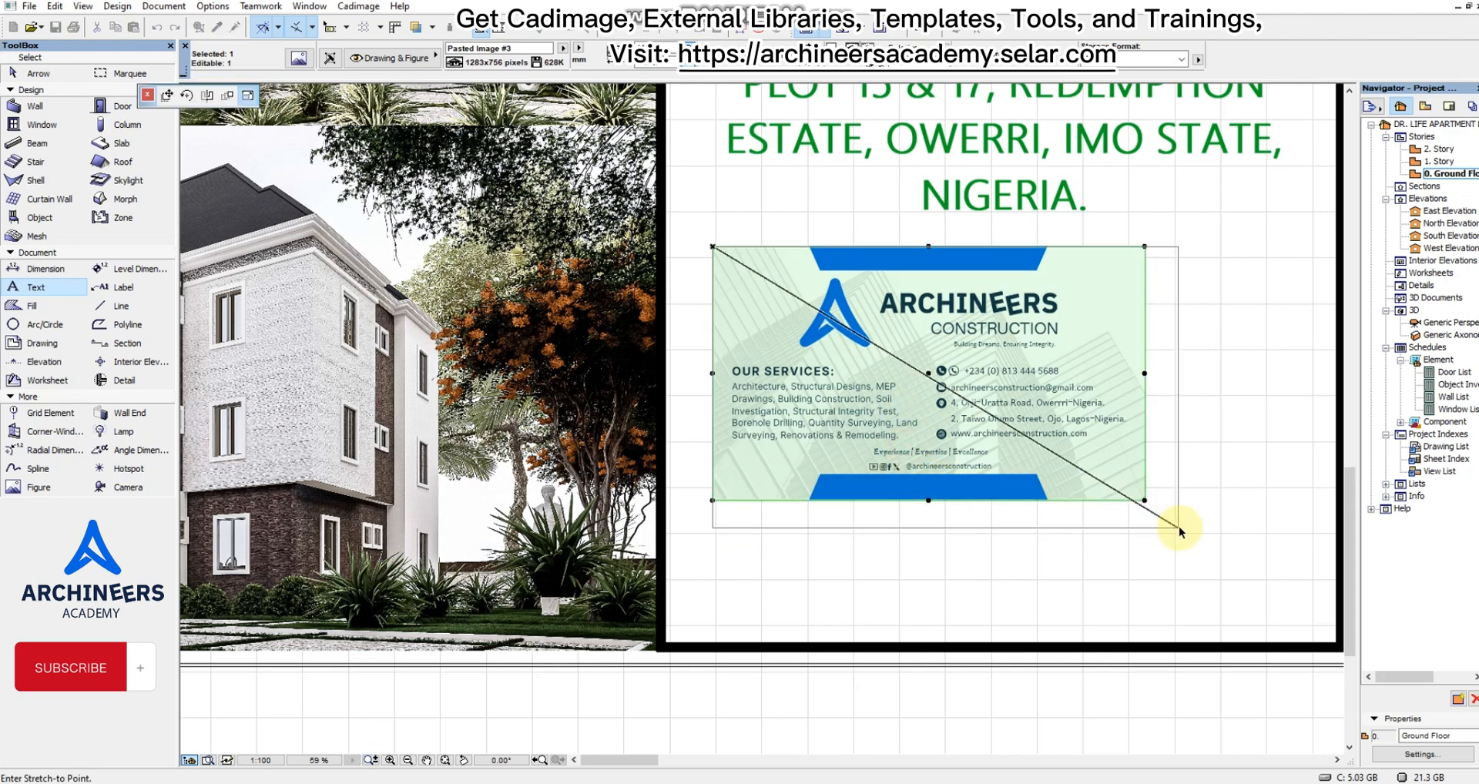
{"action": "left_click", "coordinate": [1193, 533]}
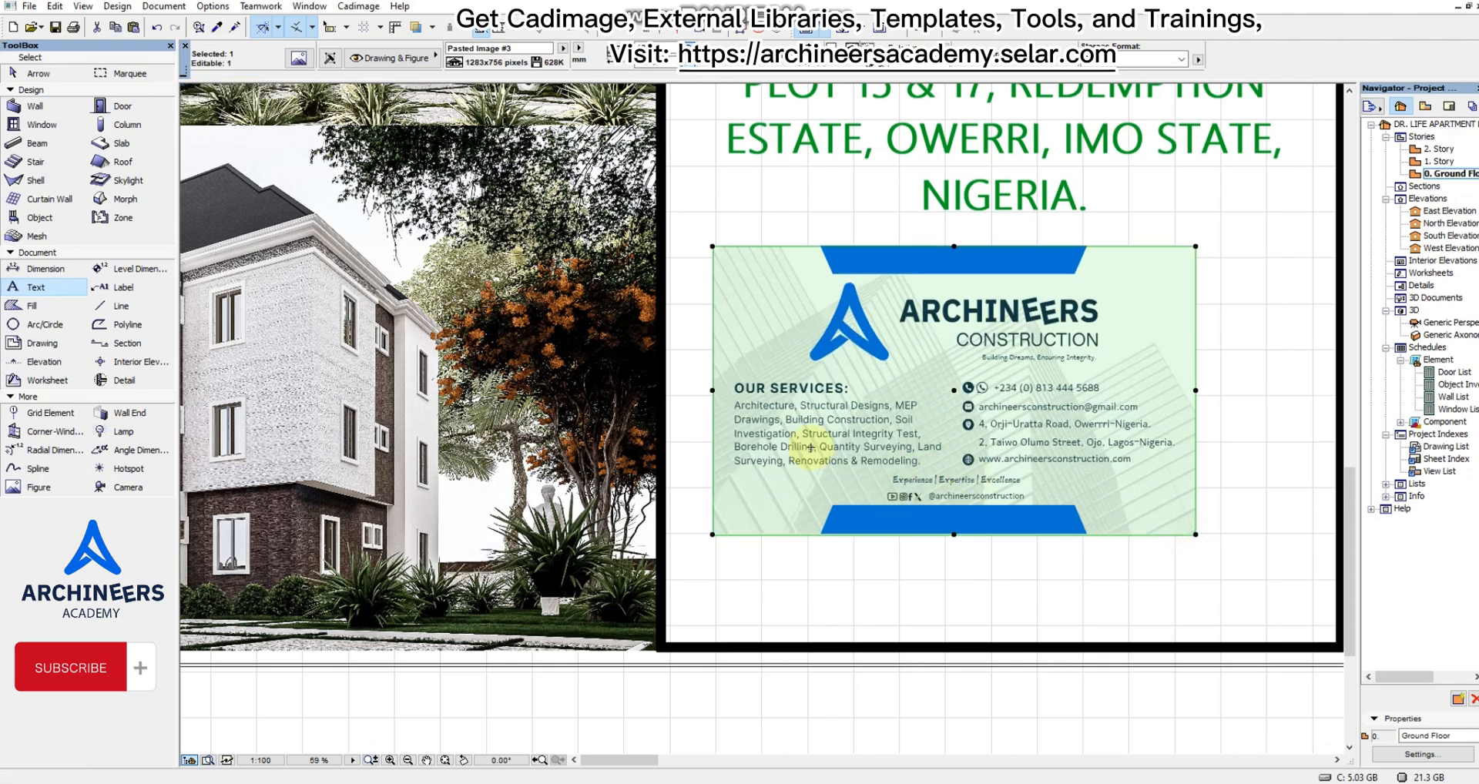
{"action": "scroll", "coordinate": [1002, 447], "scroll_direction": "down", "scroll_amount": 4}
{"action": "key", "text": "Escape"}
{"action": "scroll", "coordinate": [759, 377], "scroll_direction": "up", "scroll_amount": 3}
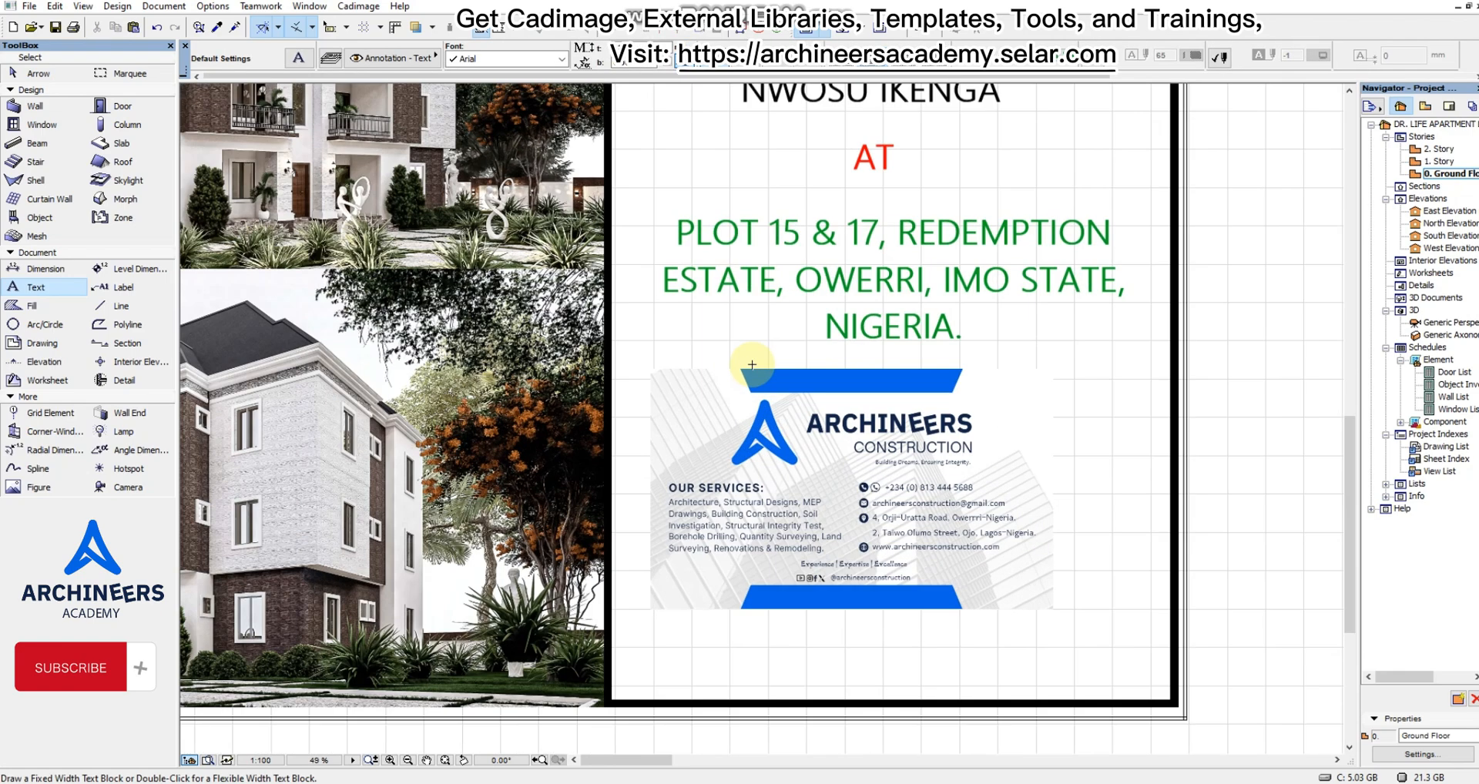
Move "FOR", the client name, "AT", the site address and the company card together slightly up toward the project title, then deselect them.
{"action": "scroll", "coordinate": [815, 436], "scroll_direction": "down", "scroll_amount": 3}
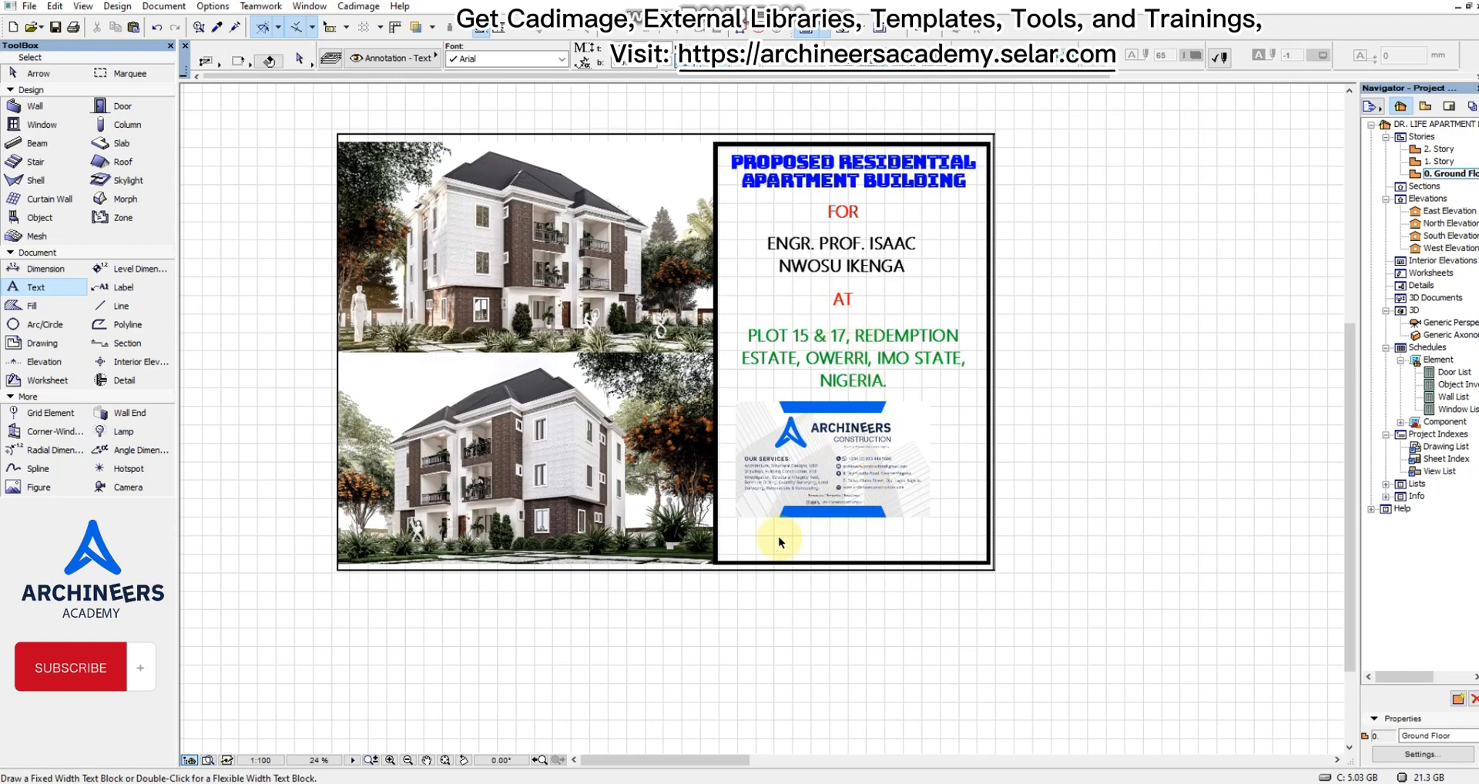
{"action": "left_click_drag", "start_coordinate": [769, 538], "coordinate": [921, 205], "text": "shift"}
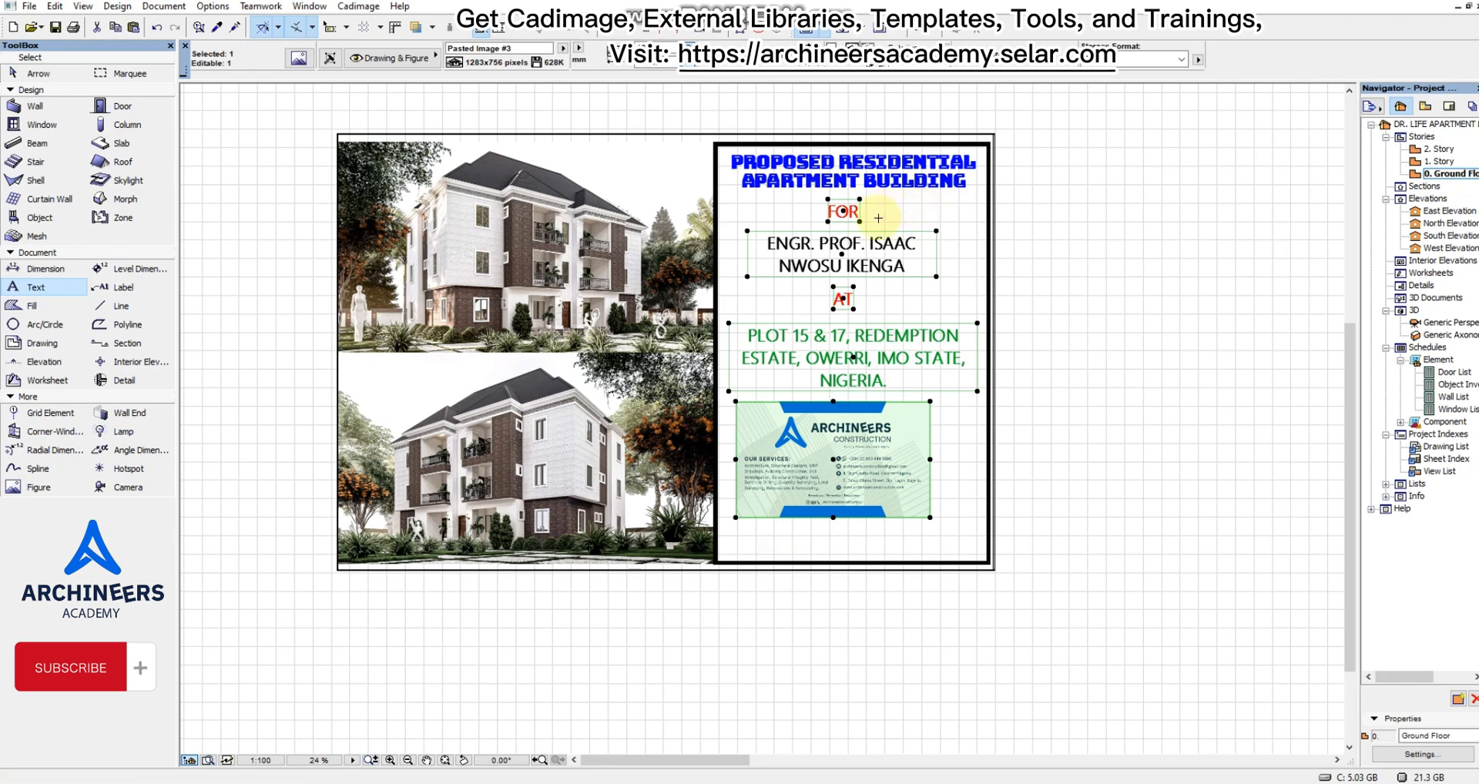
{"action": "key", "text": "ctrl+d"}
{"action": "left_click", "coordinate": [874, 239]}
{"action": "left_click", "coordinate": [874, 234]}
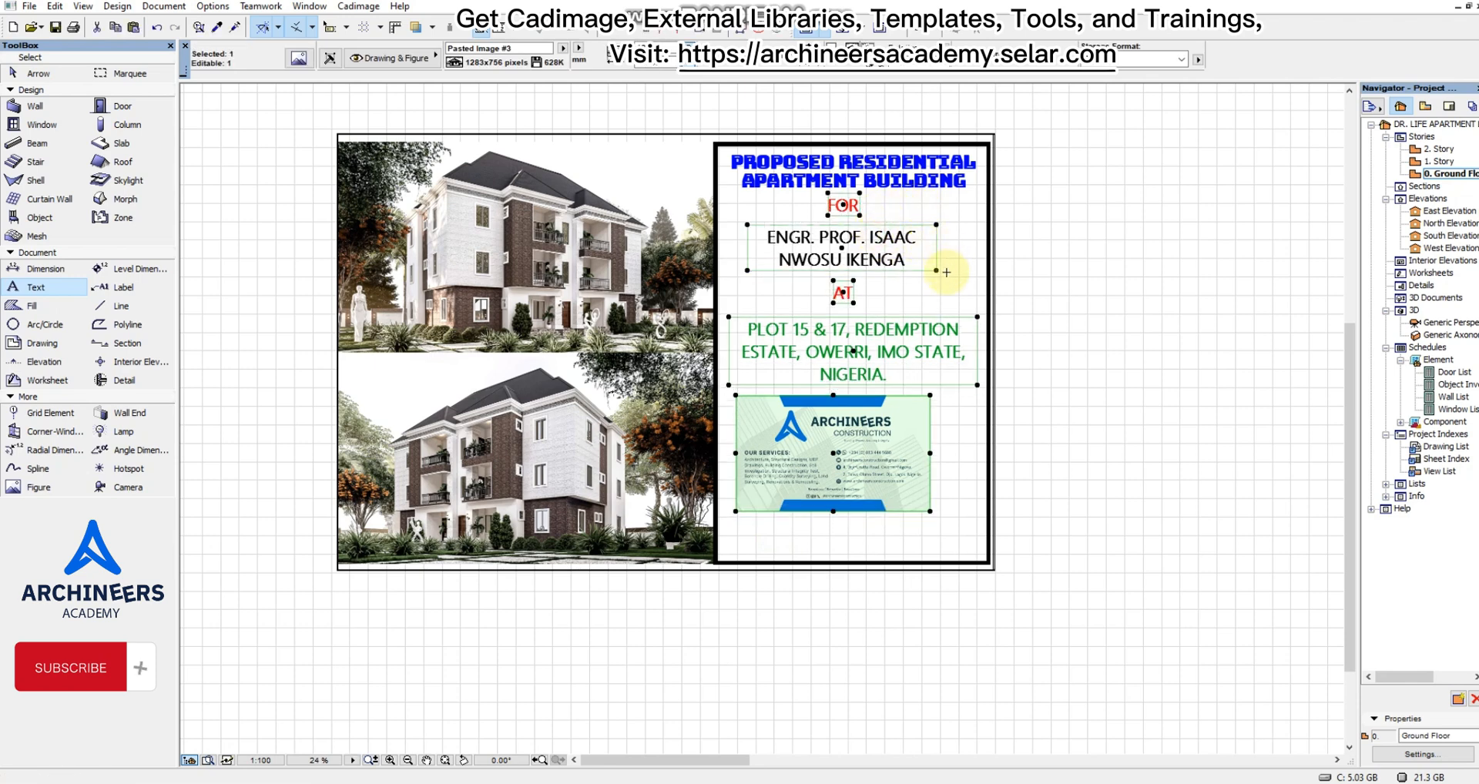
{"action": "key", "text": "Escape"}
Move the "AT" text slightly up, closer beneath the client name.
{"action": "left_click_drag", "start_coordinate": [891, 307], "coordinate": [810, 255], "text": "shift"}
{"action": "left_click", "coordinate": [805, 285], "text": "shift"}
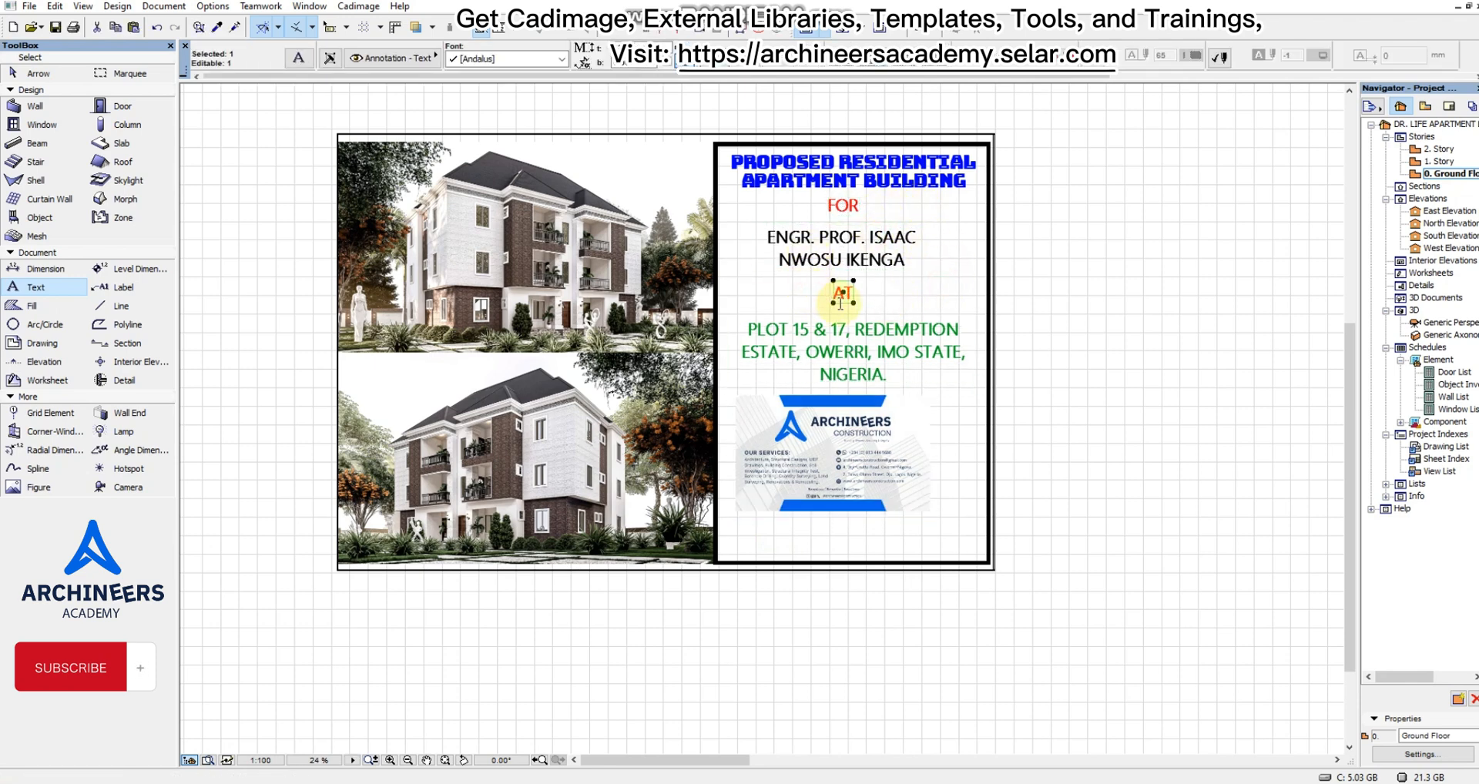
{"action": "key", "text": "ctrl+d"}
{"action": "left_click", "coordinate": [846, 299]}
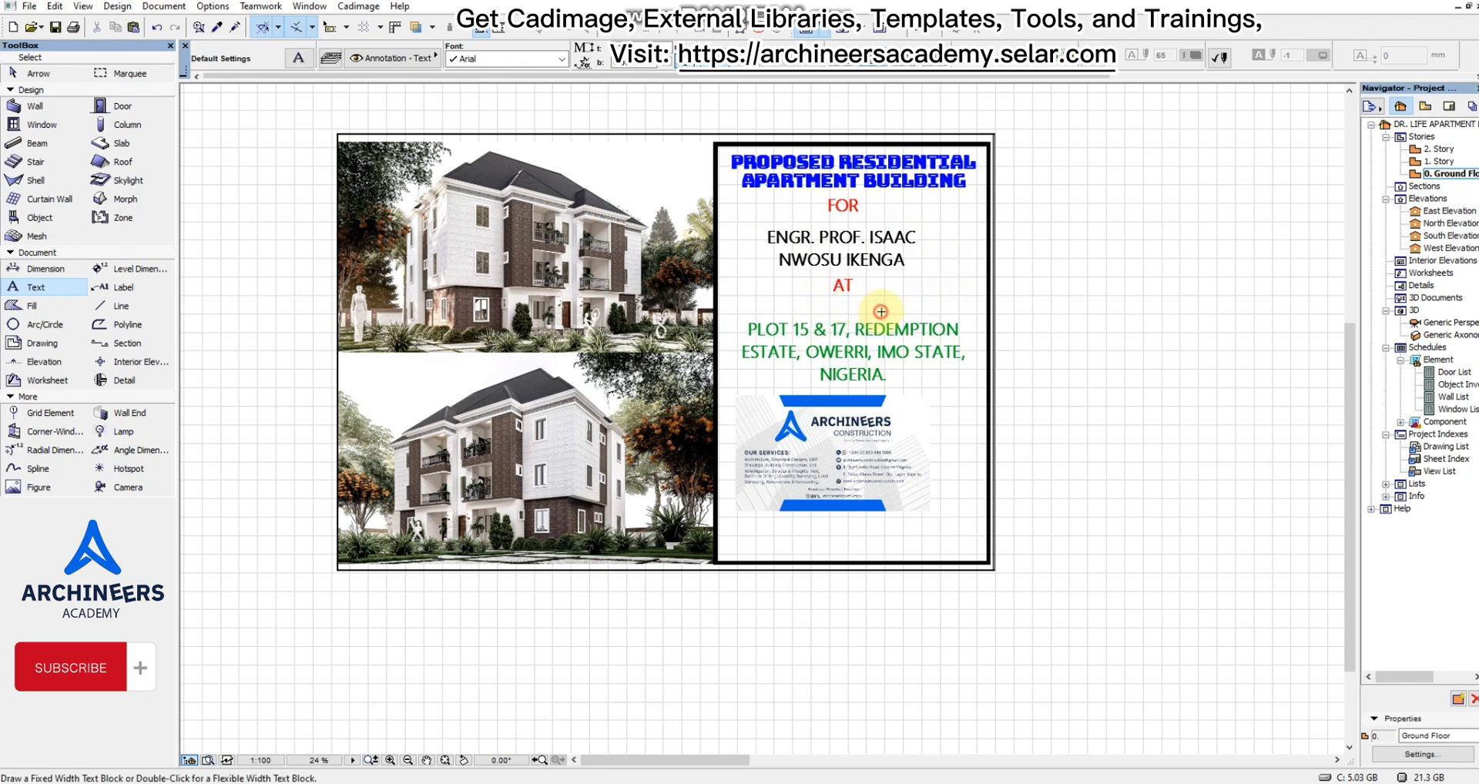
Move the site address block straight up, closer beneath "AT", and deselect it.
{"action": "left_click", "coordinate": [838, 333], "text": "shift"}
{"action": "key", "text": "ctrl+d"}
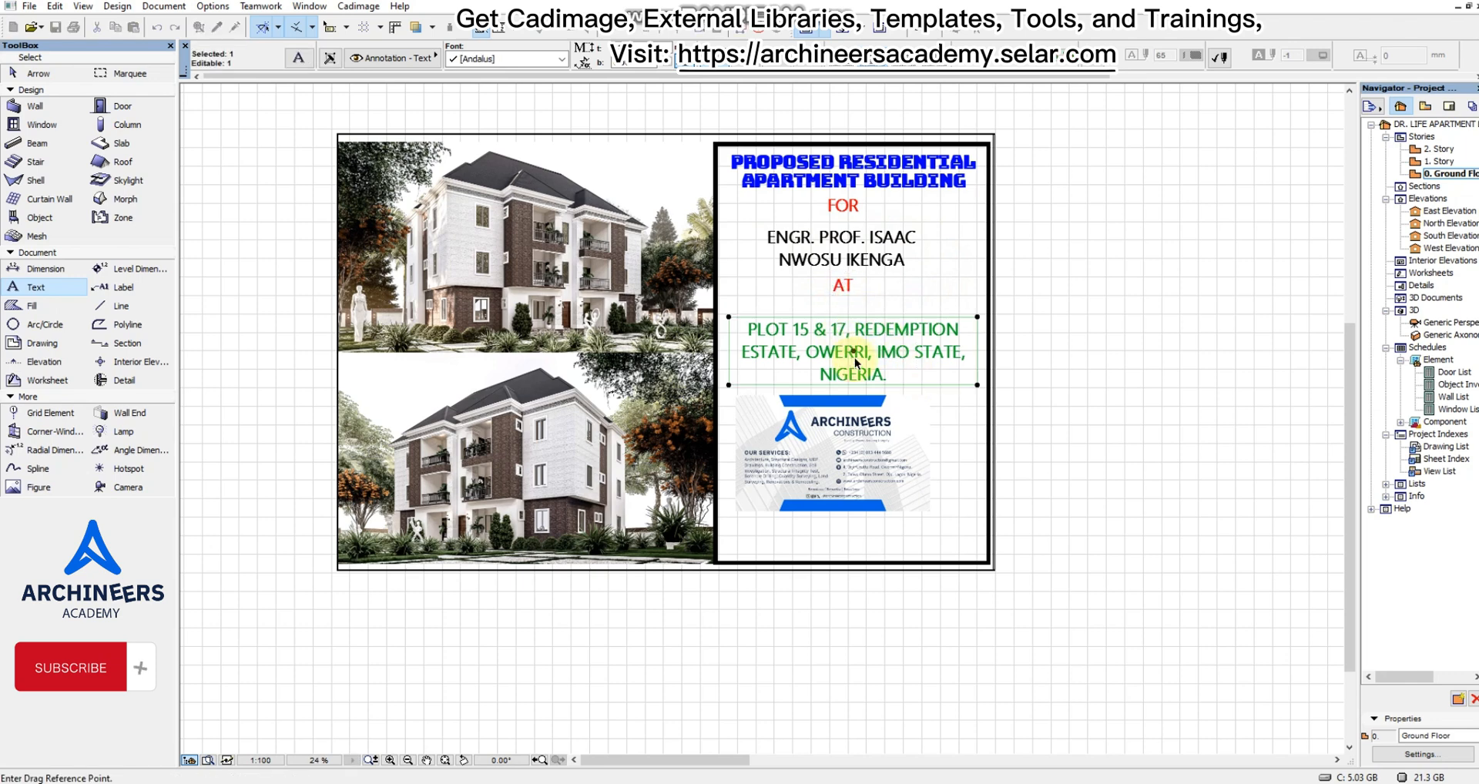
{"action": "left_click", "coordinate": [855, 358]}
{"action": "left_click", "coordinate": [854, 344]}
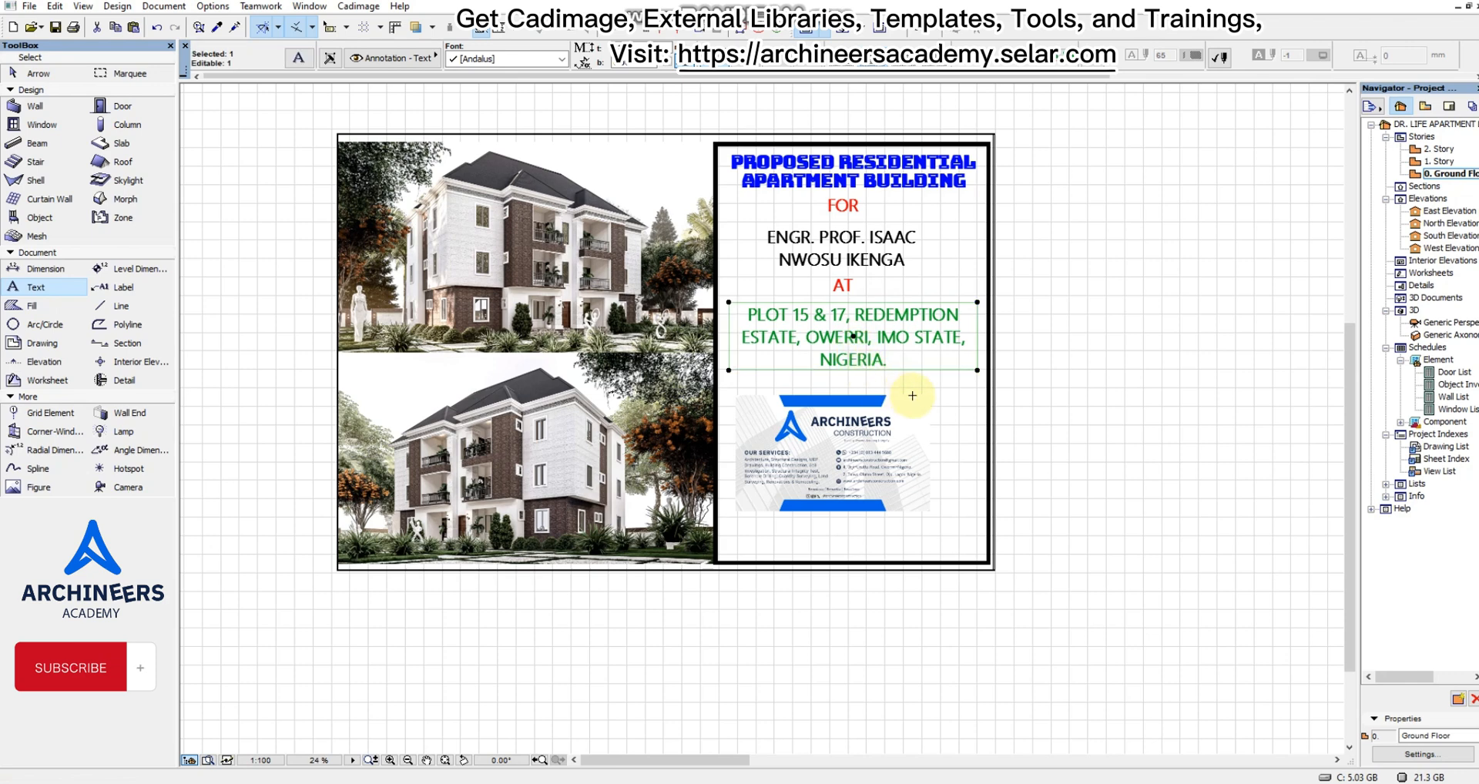
{"action": "left_click", "coordinate": [964, 478], "text": "shift"}
Move the company card up closer to the site address, stretch it slightly larger proportionally from its lower-right corner, and deselect it.
{"action": "left_click", "coordinate": [807, 412], "text": "shift"}
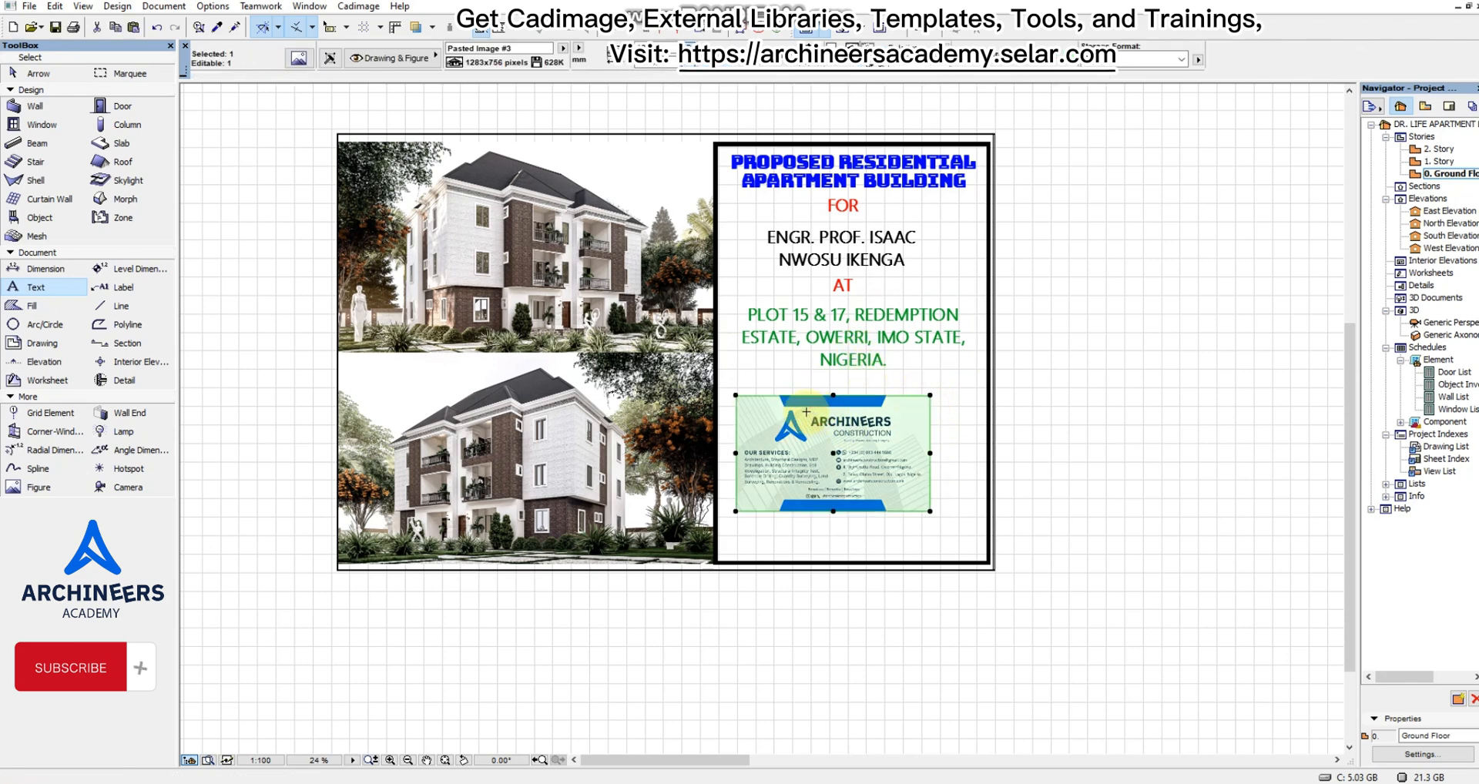
{"action": "key", "text": "ctrl+d"}
{"action": "left_click", "coordinate": [783, 447]}
{"action": "left_click", "coordinate": [784, 436]}
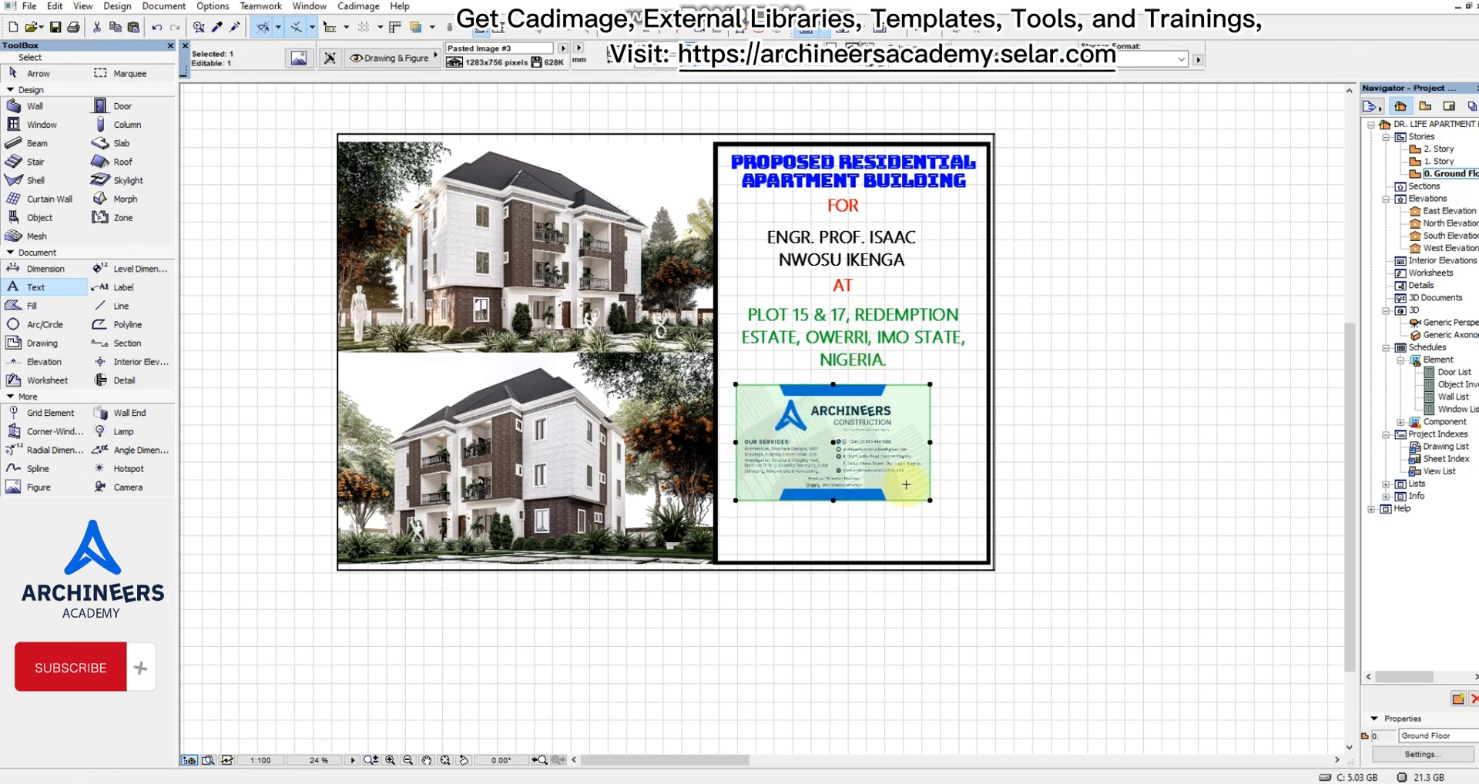
{"action": "left_click", "coordinate": [932, 499]}
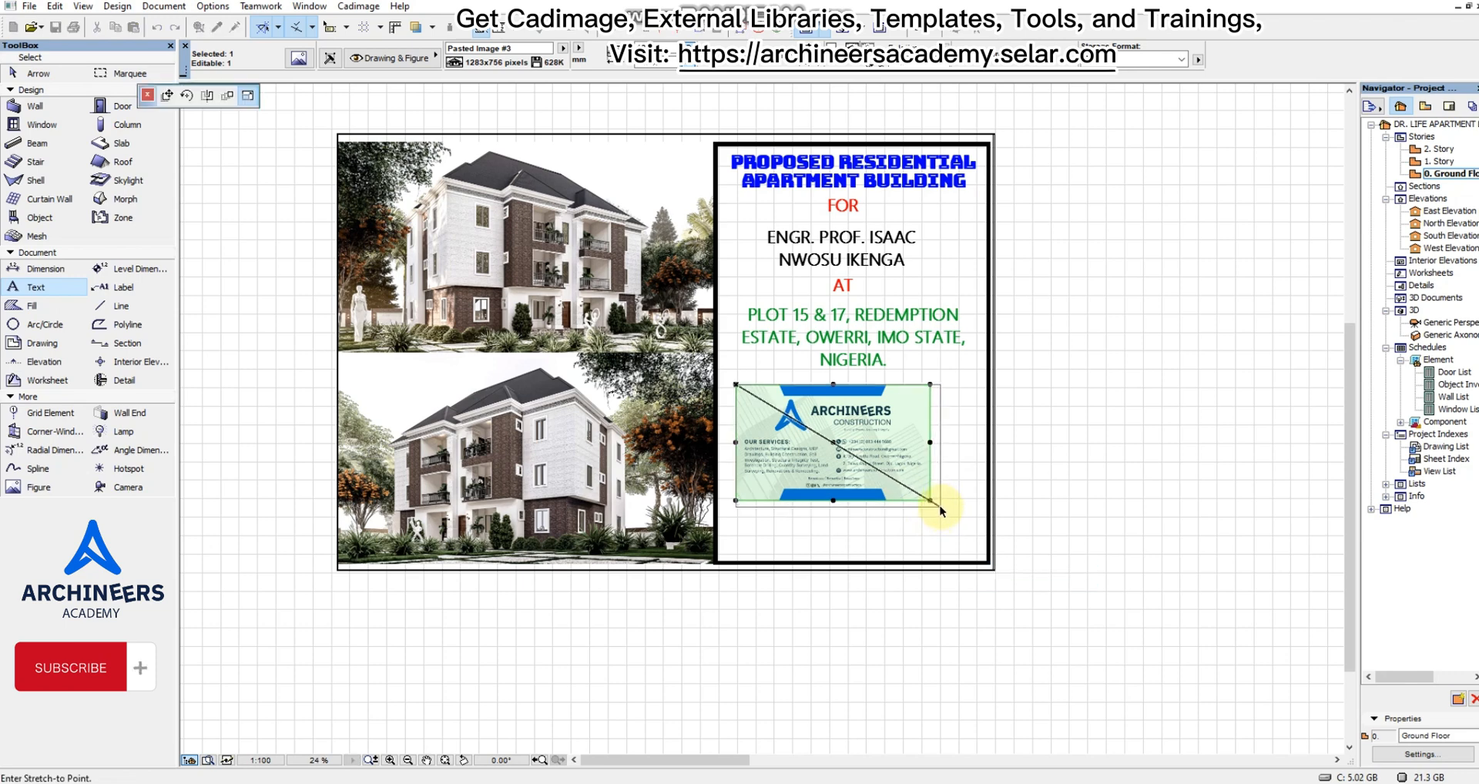
{"action": "left_click", "coordinate": [941, 513]}
{"action": "key", "text": "Escape"}
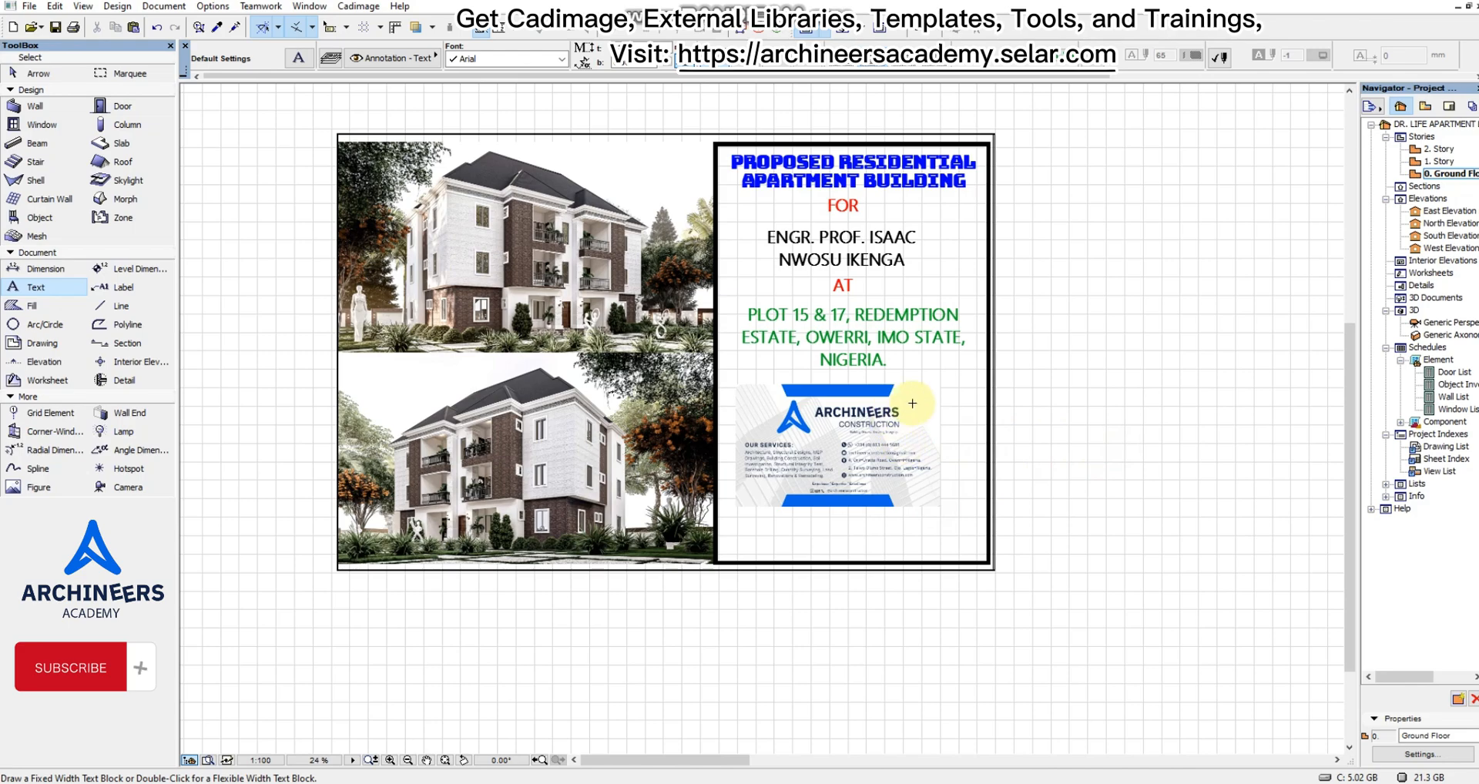
Examine the spacing of the titles across the sheet and the legibility of the company card up close.
{"action": "scroll", "coordinate": [855, 243], "scroll_direction": "up", "scroll_amount": 2}
{"action": "scroll", "coordinate": [964, 376], "scroll_direction": "down", "scroll_amount": 2}
{"action": "scroll", "coordinate": [785, 378], "scroll_direction": "up", "scroll_amount": 1}
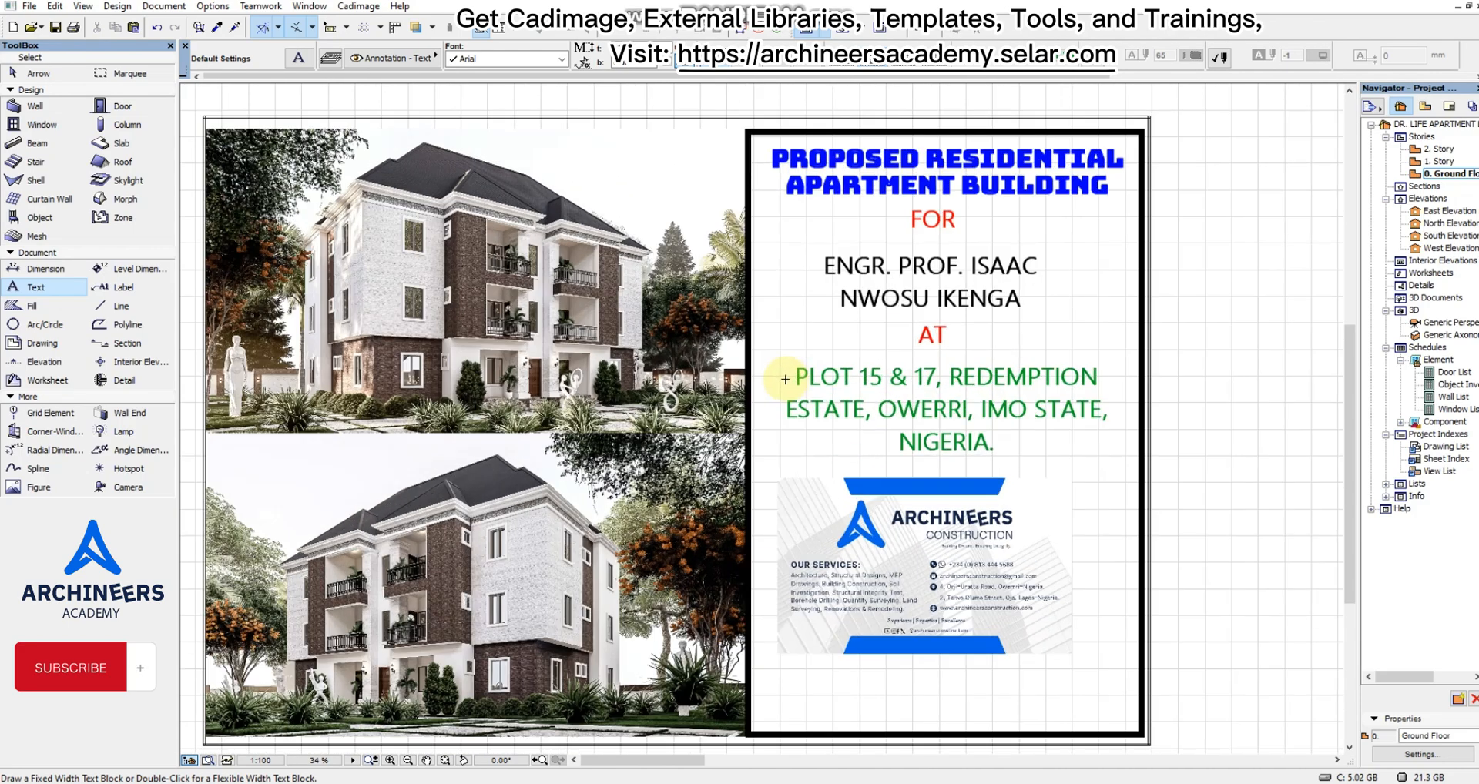
{"action": "scroll", "coordinate": [785, 378], "scroll_direction": "up", "scroll_amount": 1}
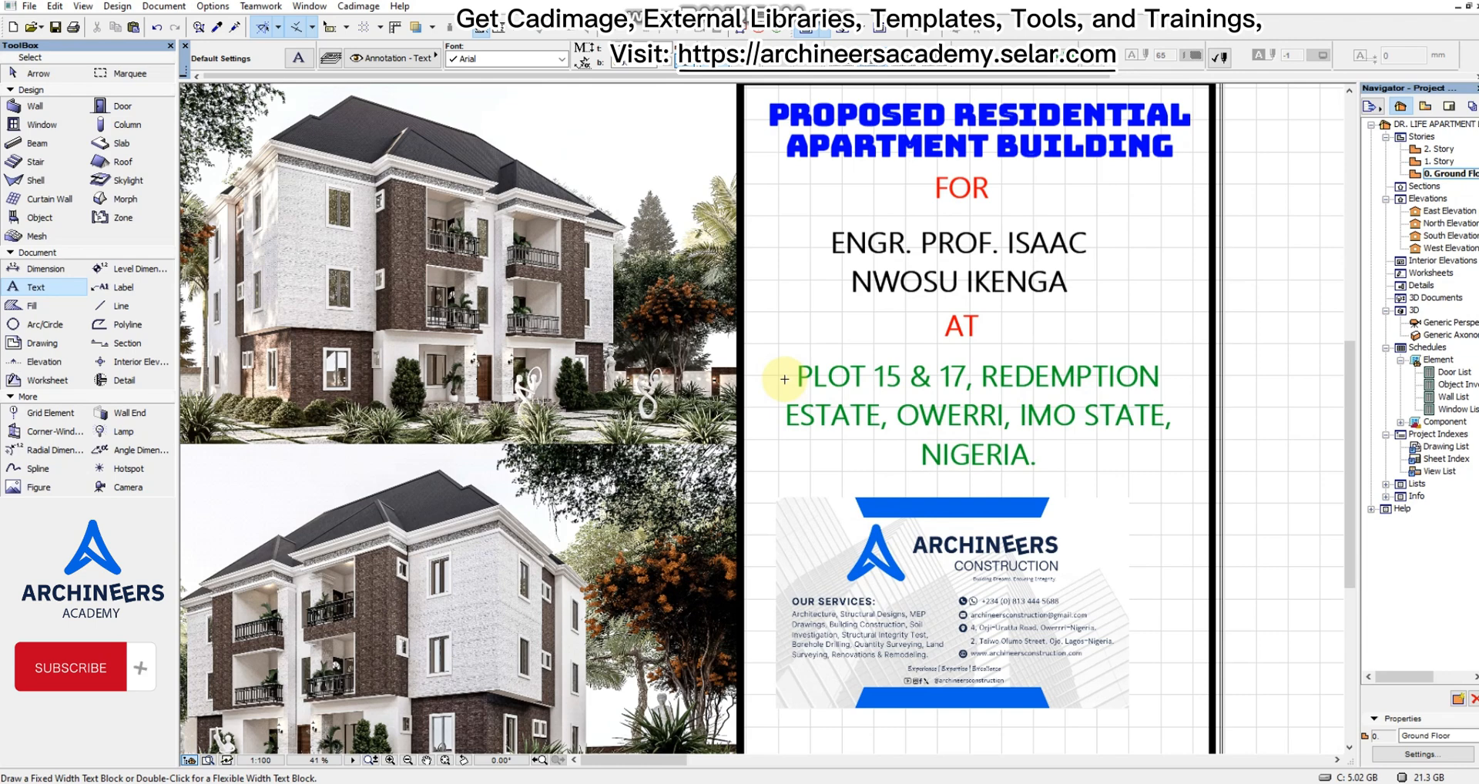
{"action": "scroll", "coordinate": [857, 450], "scroll_direction": "down", "scroll_amount": 2}
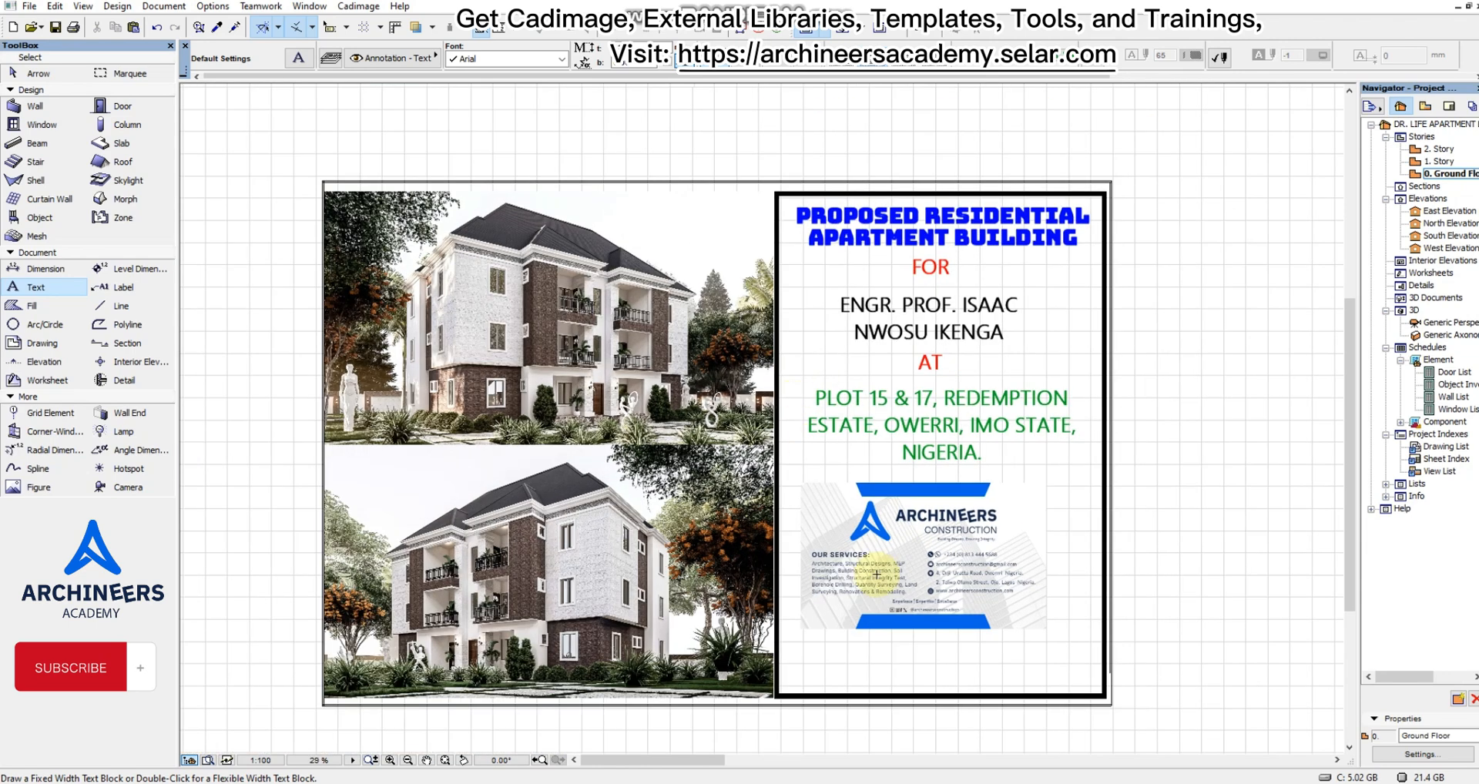
{"action": "scroll", "coordinate": [985, 594], "scroll_direction": "up", "scroll_amount": 3}
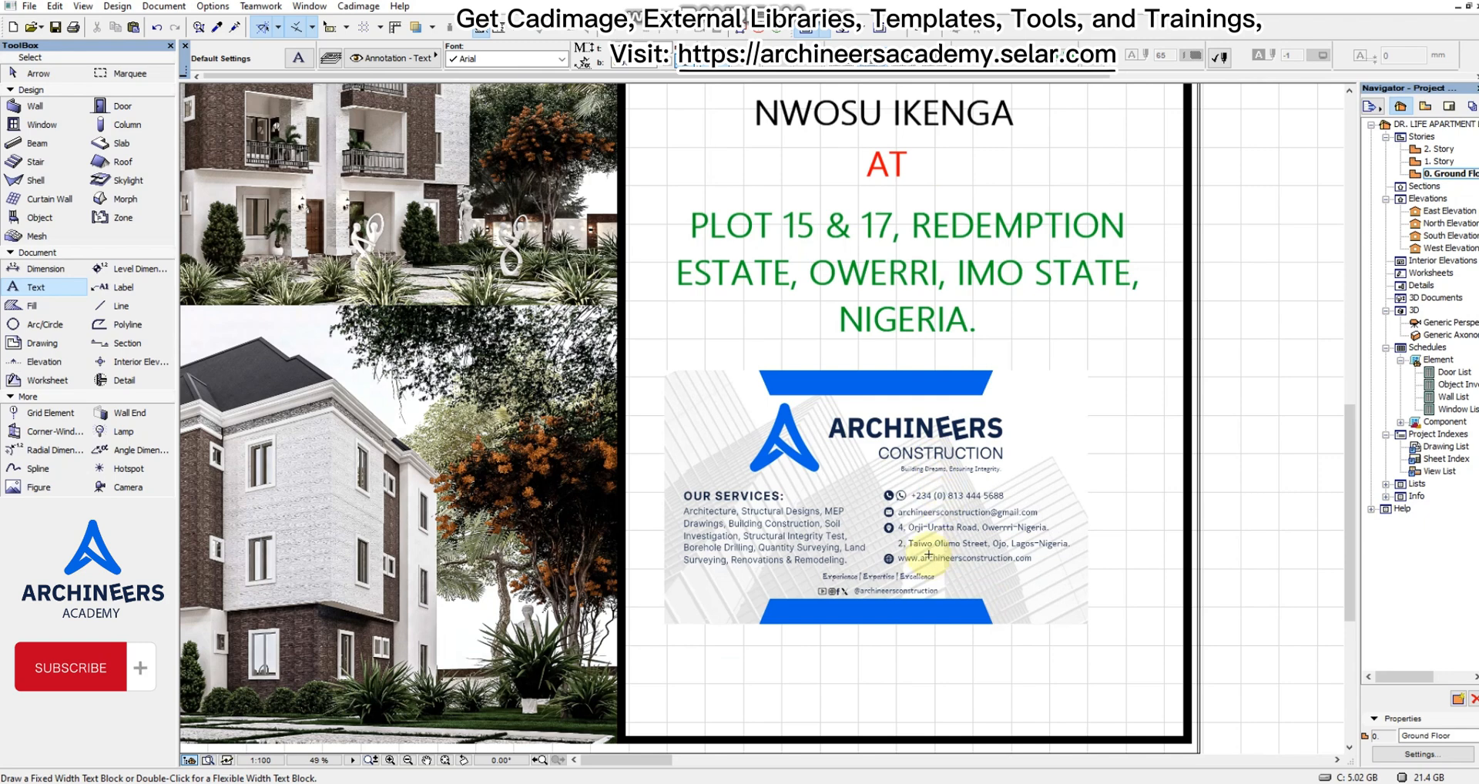
{"action": "scroll", "coordinate": [929, 554], "scroll_direction": "up", "scroll_amount": 2}
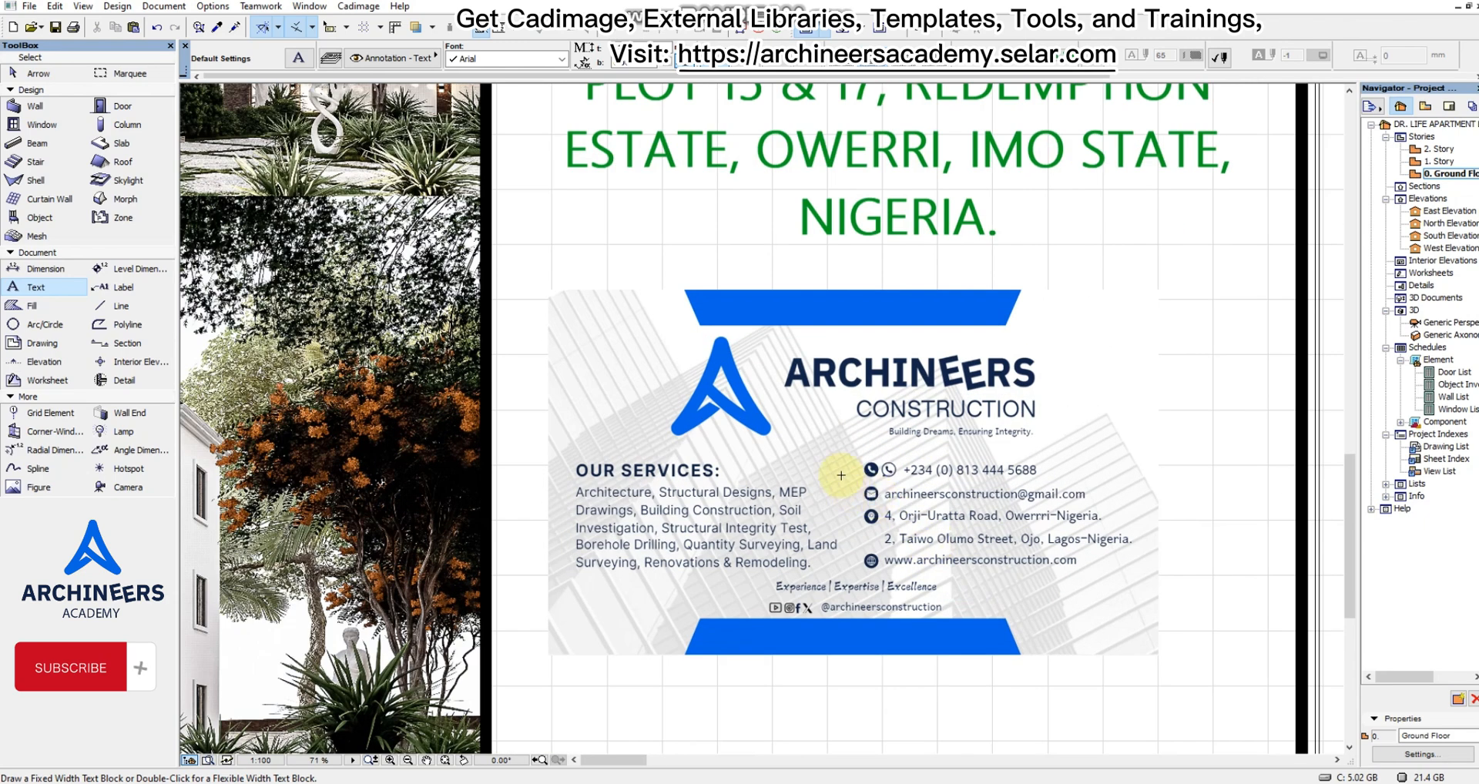